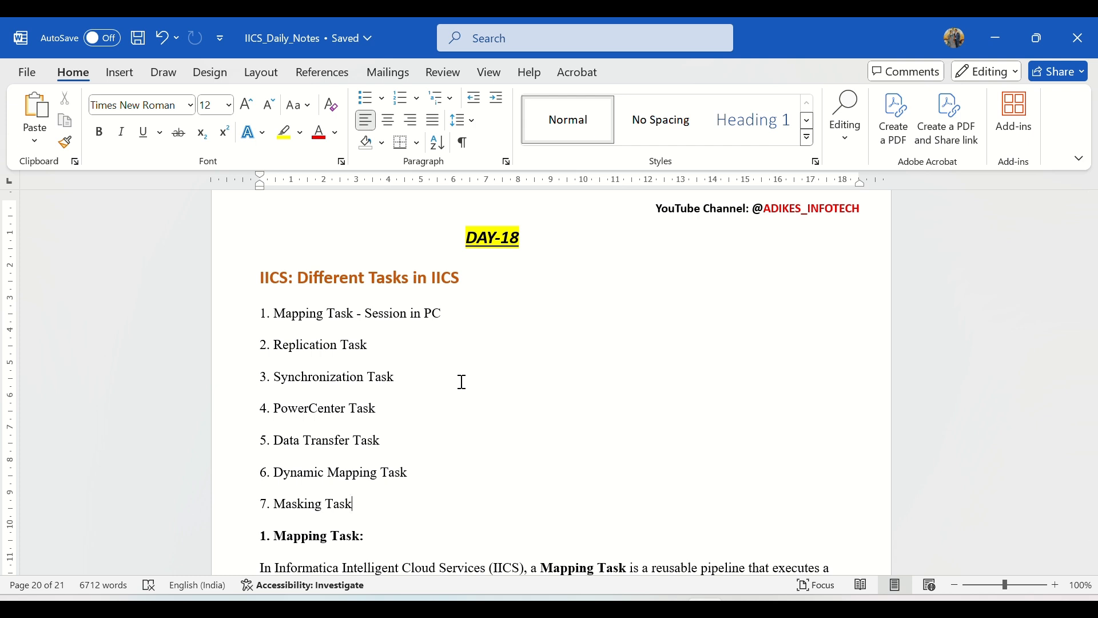
# In the Word notes, highlight the Masking Task and Mapping Task entries of the task list
pyautogui.moveTo(280, 503); pyautogui.dragTo(351, 503)
pyautogui.click(366, 506)
pyautogui.moveTo(291, 312); pyautogui.dragTo(421, 321)
pyautogui.click(354, 311)
pyautogui.scroll(-5, 427, 314)
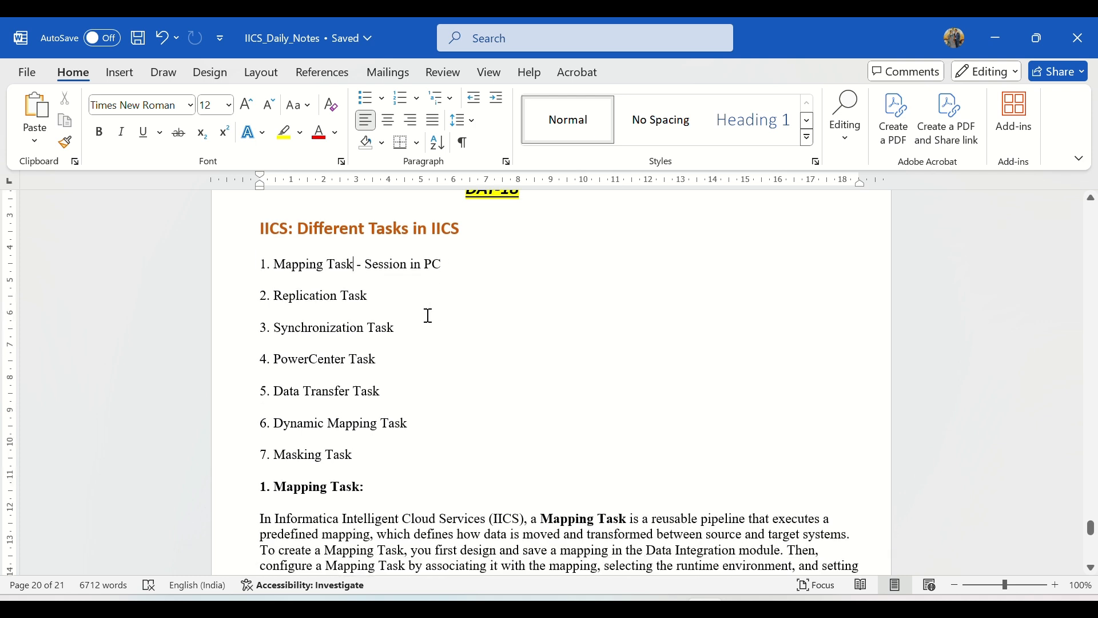
pyautogui.scroll(-3, 429, 315)
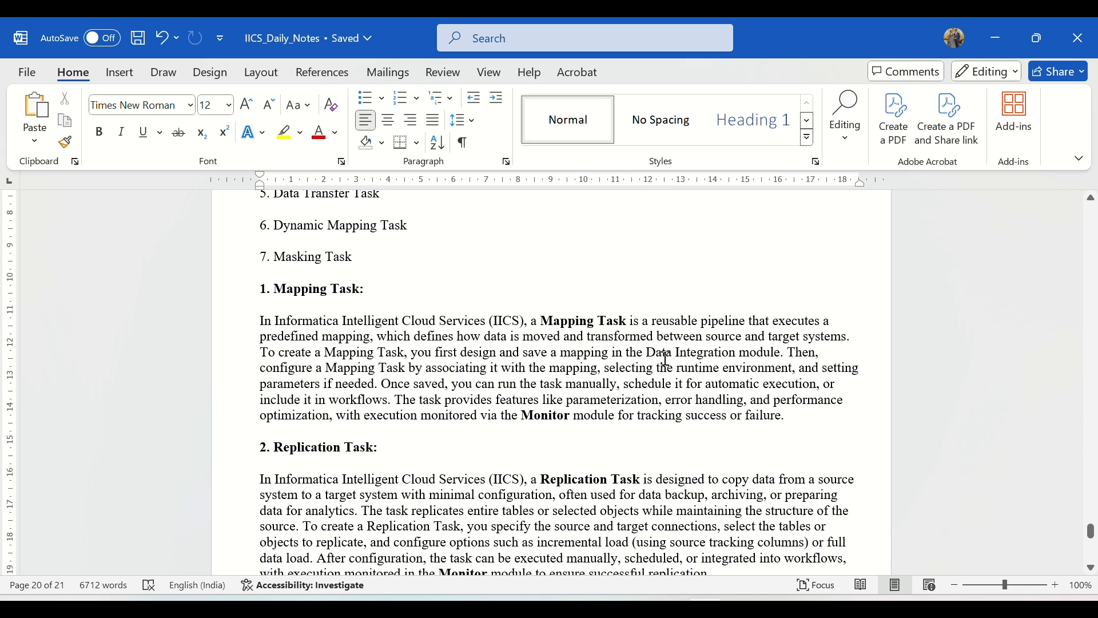
# Highlight 'Integration module', 'mapping' and the Mapping Task term in the notes paragraph
pyautogui.moveTo(691, 349); pyautogui.dragTo(781, 352)
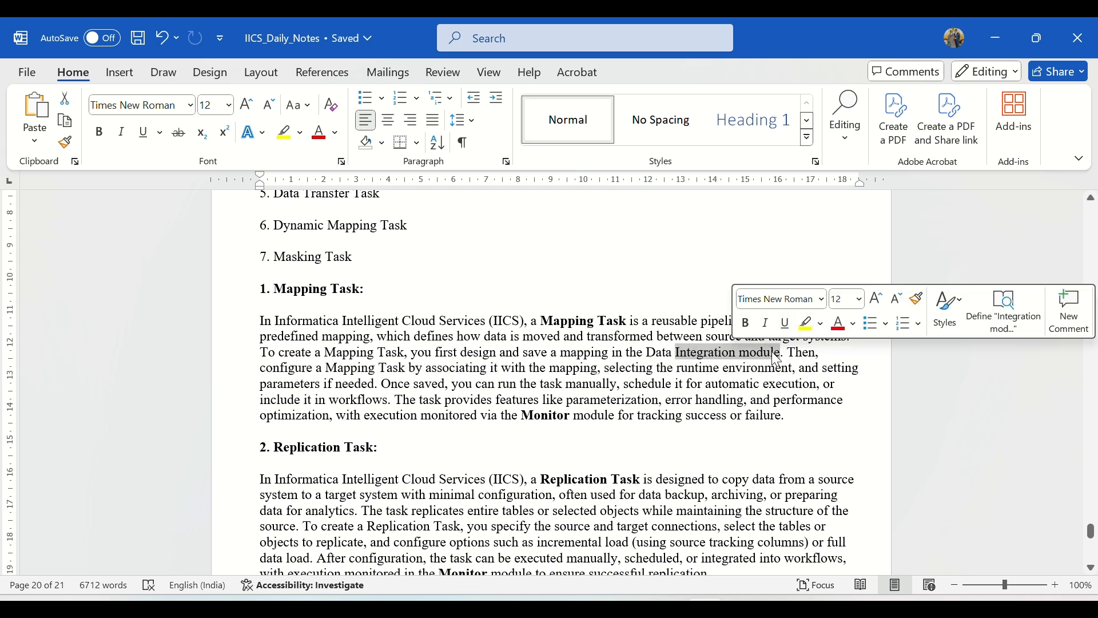
pyautogui.moveTo(326, 370); pyautogui.dragTo(404, 374)
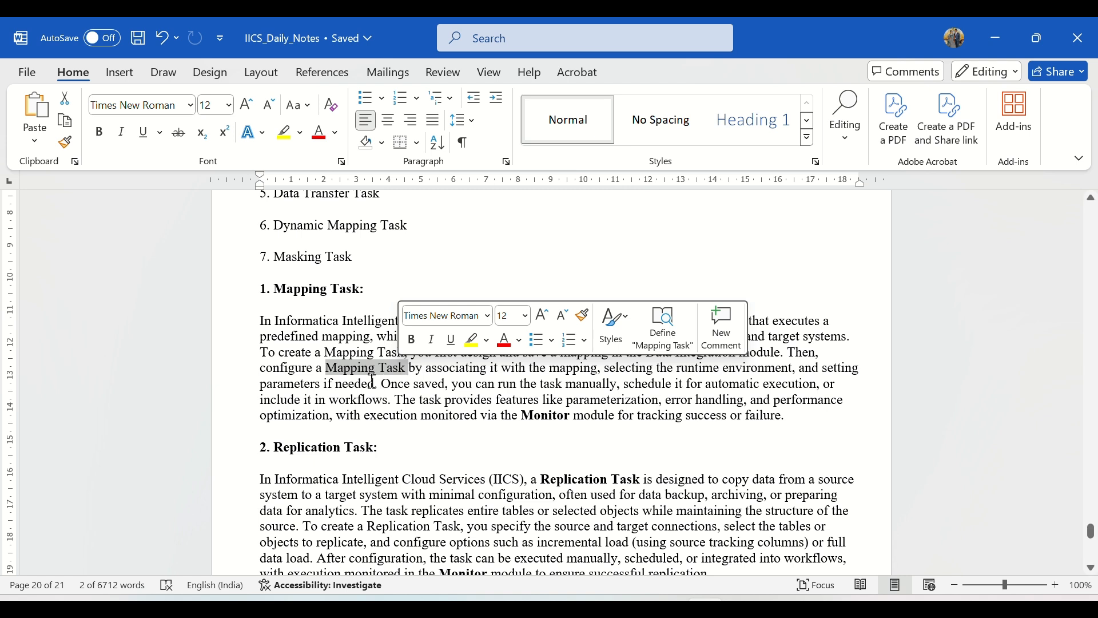
pyautogui.click(350, 371)
pyautogui.moveTo(326, 366); pyautogui.dragTo(408, 369)
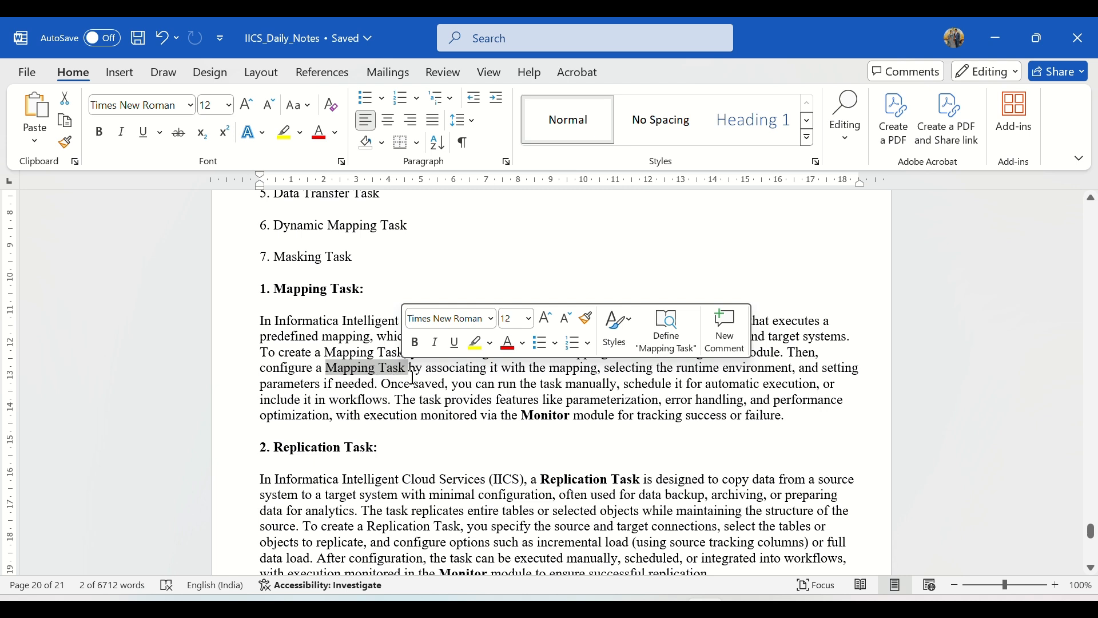
pyautogui.click(513, 372)
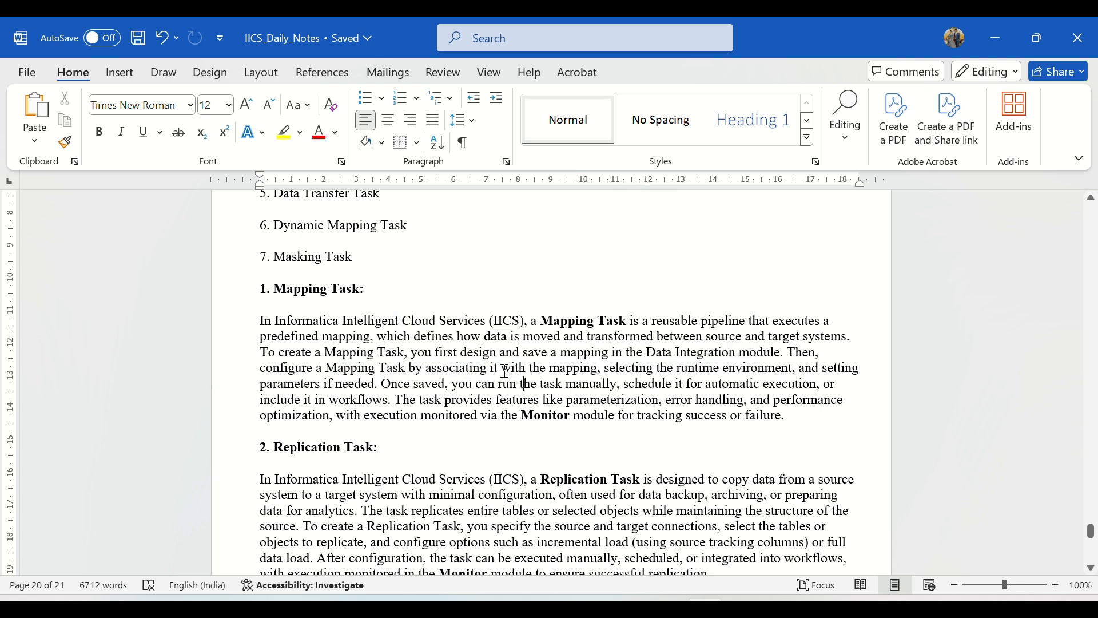
pyautogui.moveTo(598, 370); pyautogui.dragTo(556, 372)
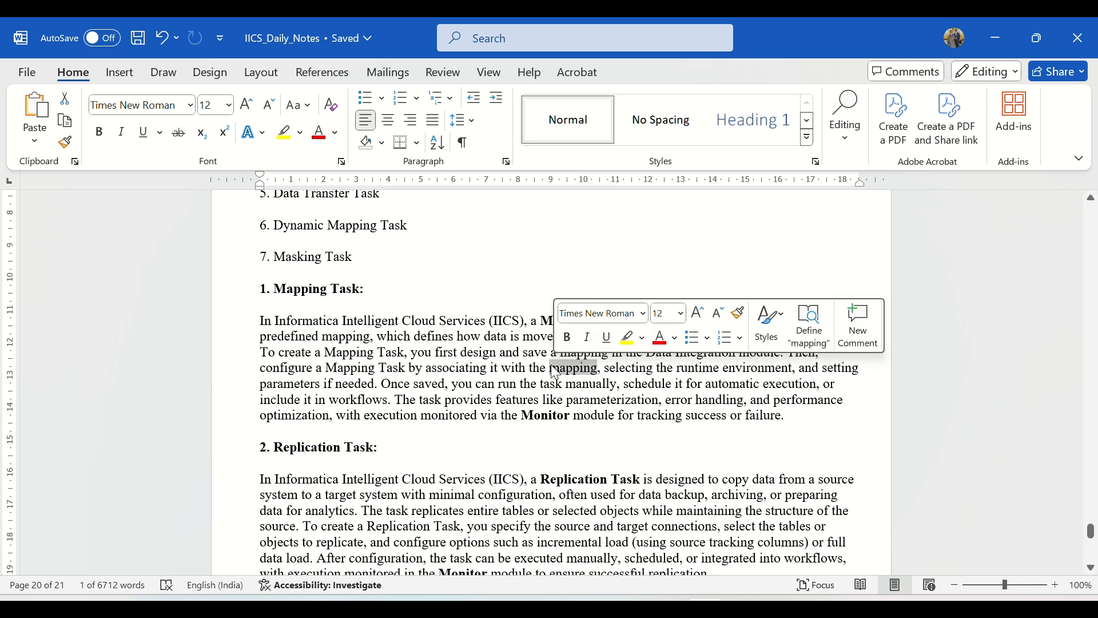
pyautogui.moveTo(409, 369); pyautogui.dragTo(338, 375)
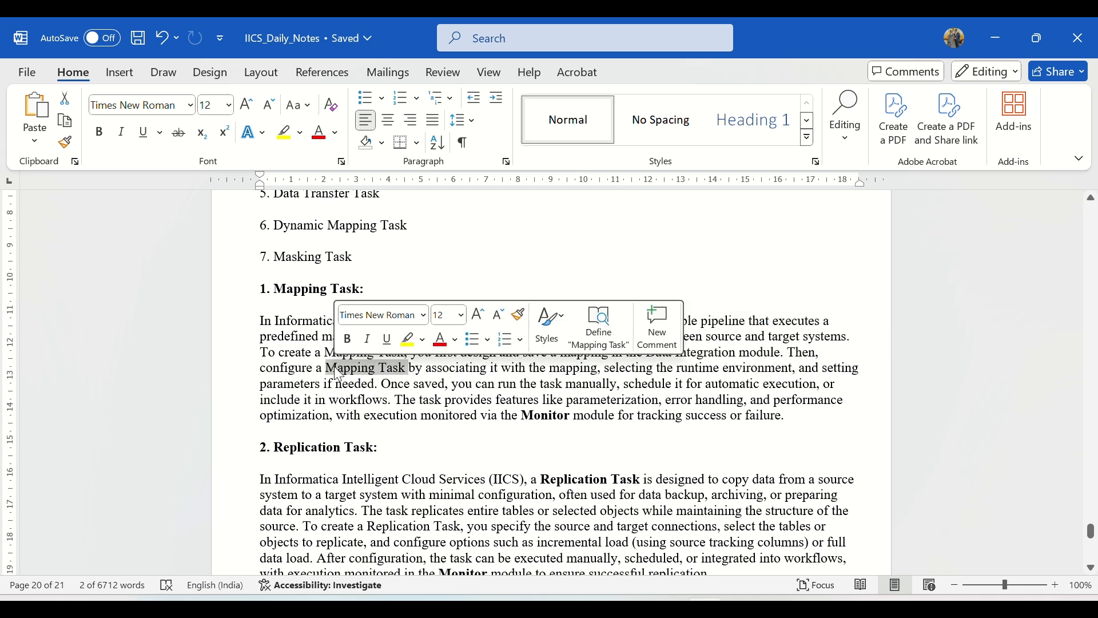
pyautogui.click(371, 369)
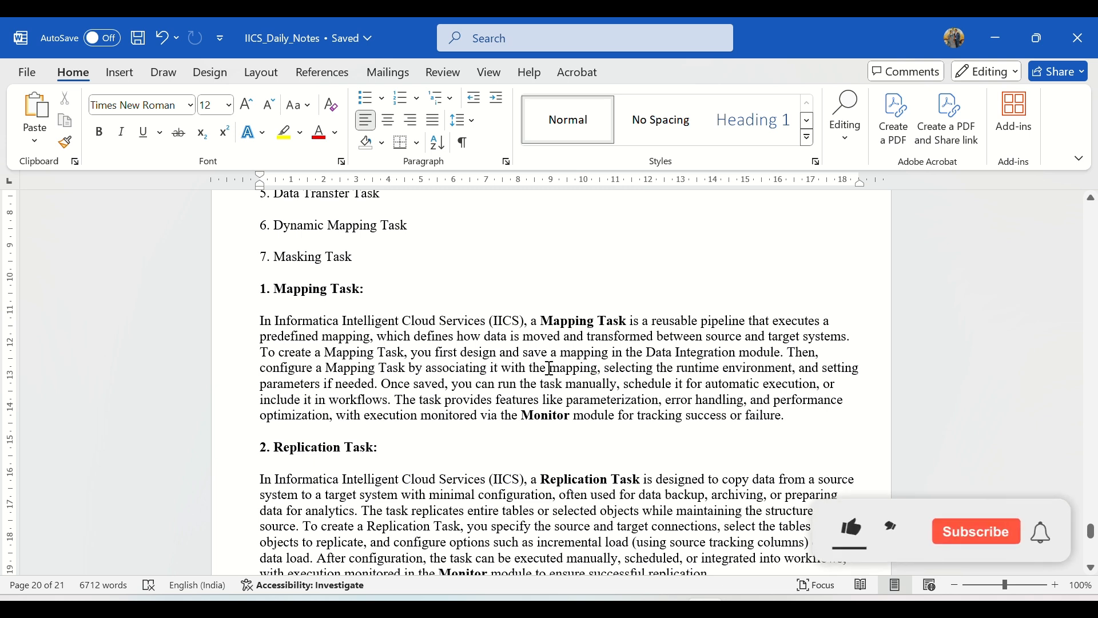
# Highlight the note phrases on mapping, selecting the runtime environment, parameterization, and tracking success or failure
pyautogui.moveTo(550, 369); pyautogui.dragTo(603, 378)
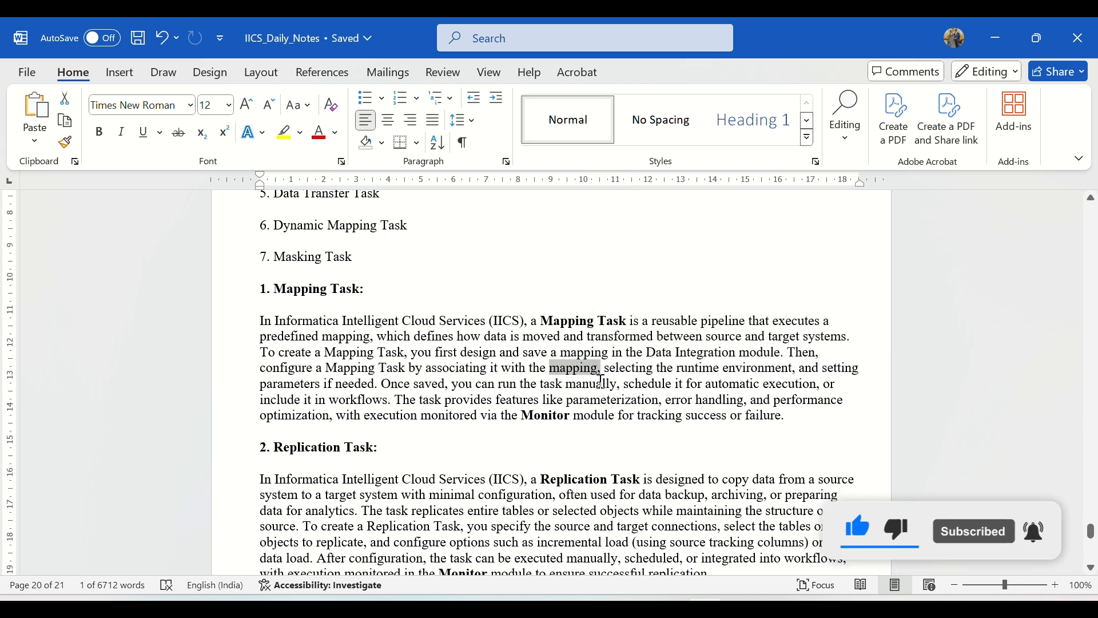
pyautogui.moveTo(613, 371); pyautogui.dragTo(775, 373)
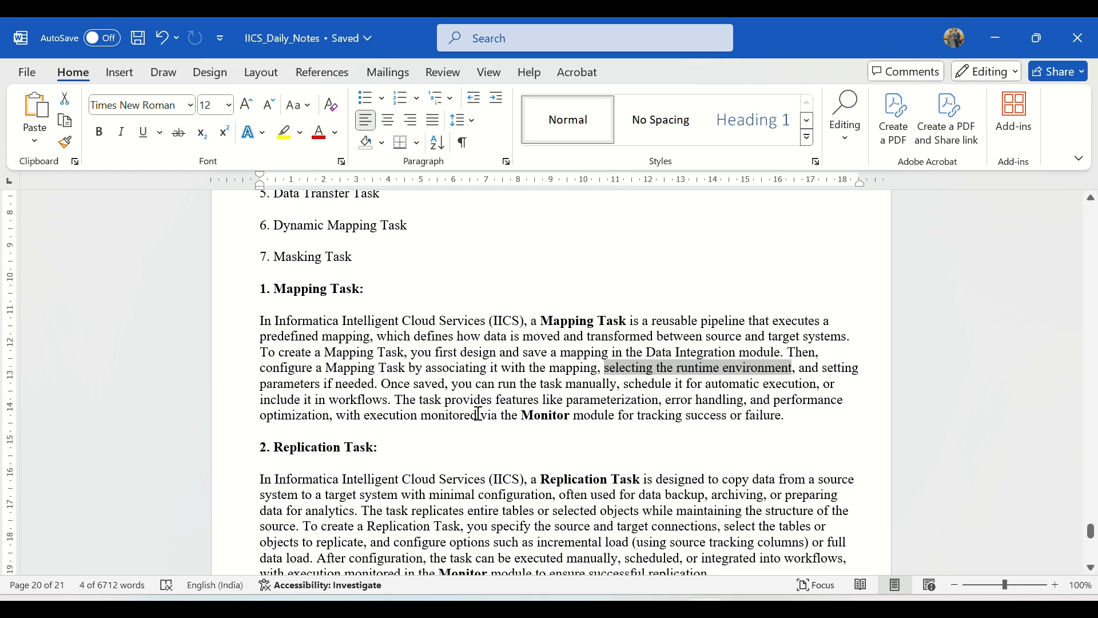
pyautogui.moveTo(575, 400); pyautogui.dragTo(663, 401)
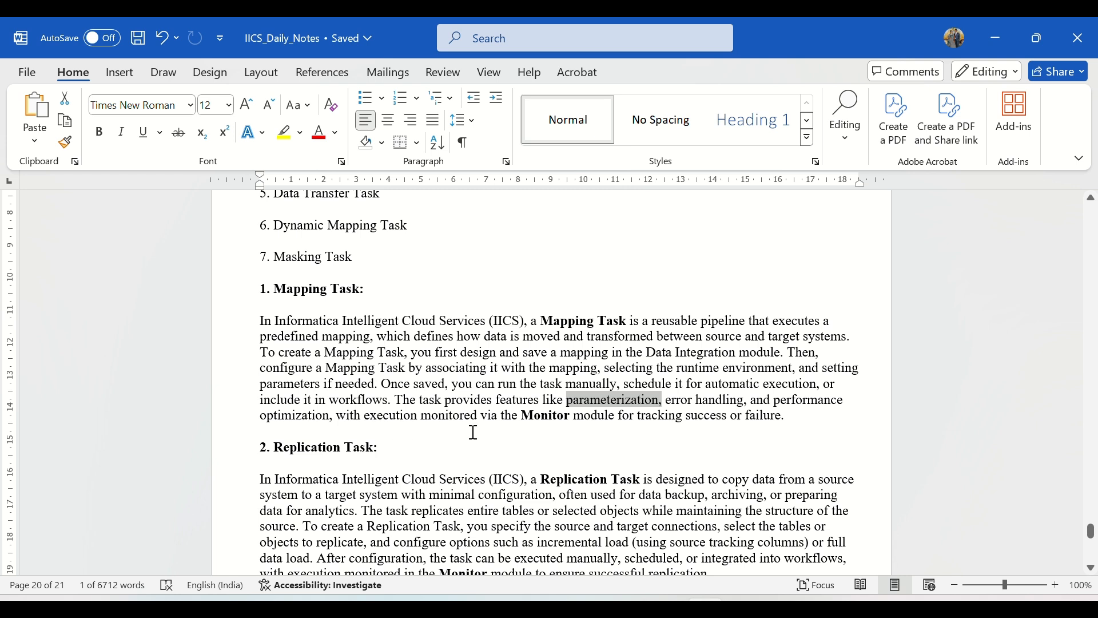
pyautogui.moveTo(573, 417); pyautogui.dragTo(785, 415)
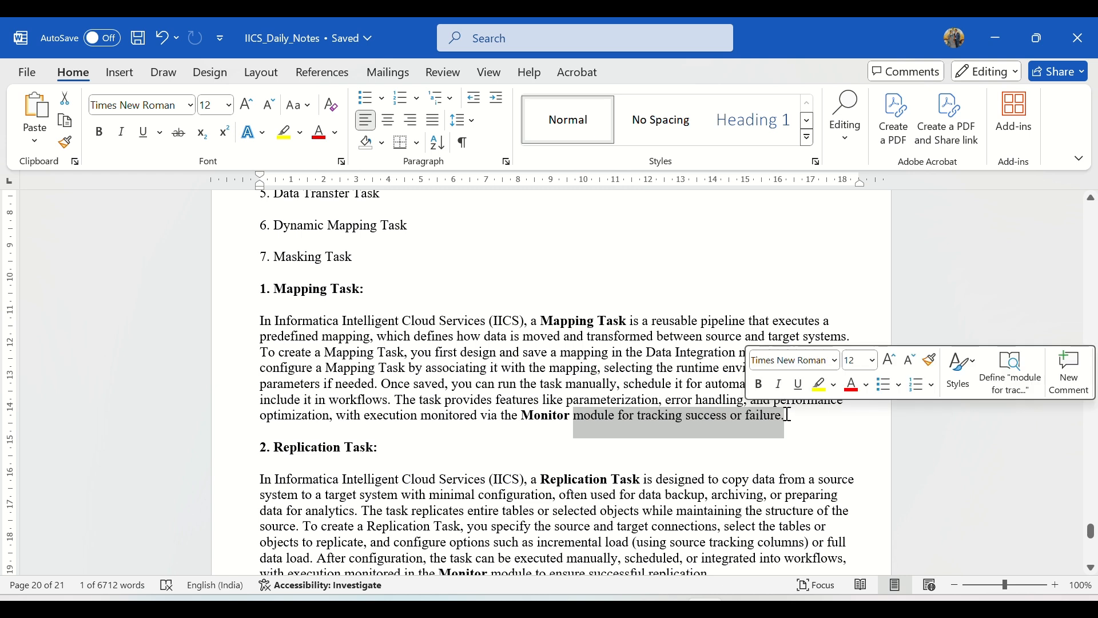
pyautogui.click(552, 363)
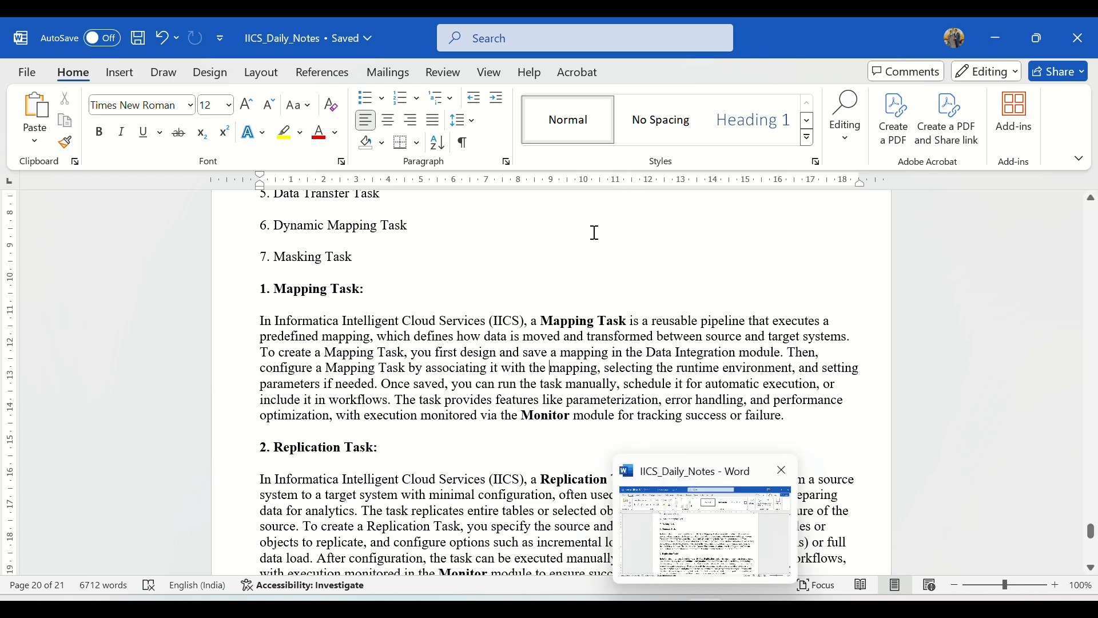
# In Data Integration's New Asset dialog, list the Tasks category types, briefly checking the Word notes
pyautogui.moveTo(590, 598)
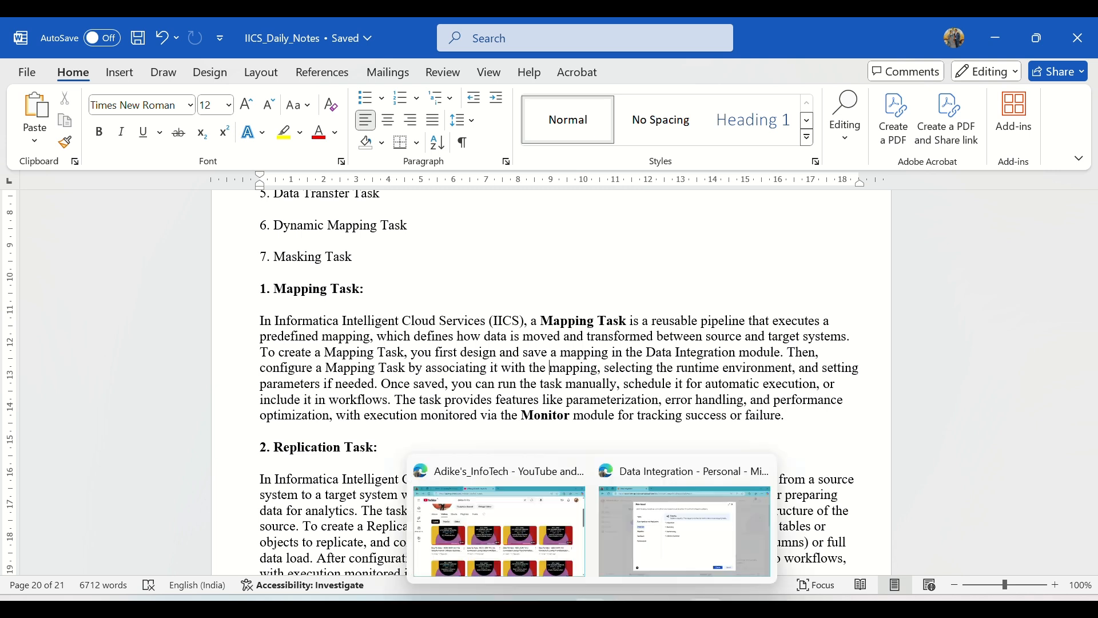
pyautogui.click(680, 546)
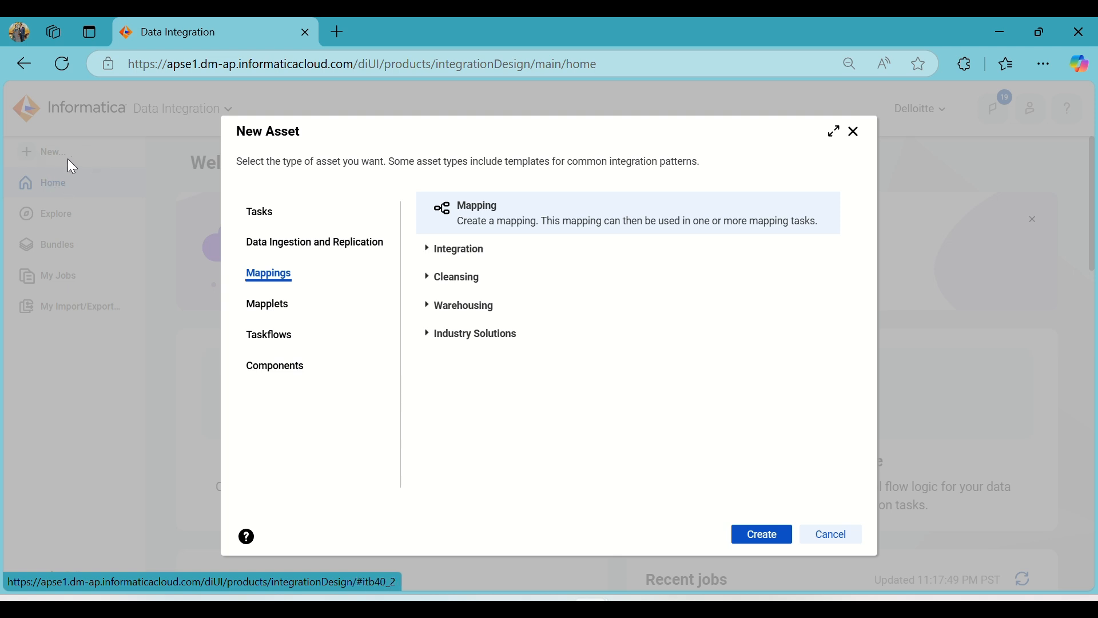
pyautogui.click(266, 215)
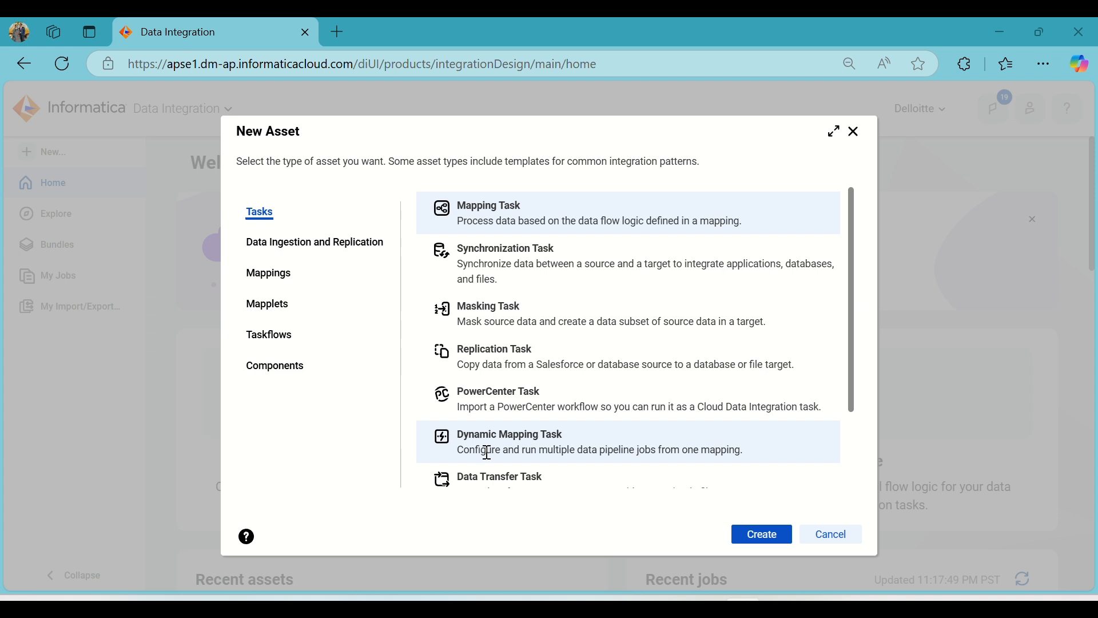
pyautogui.scroll(-2, 533, 389)
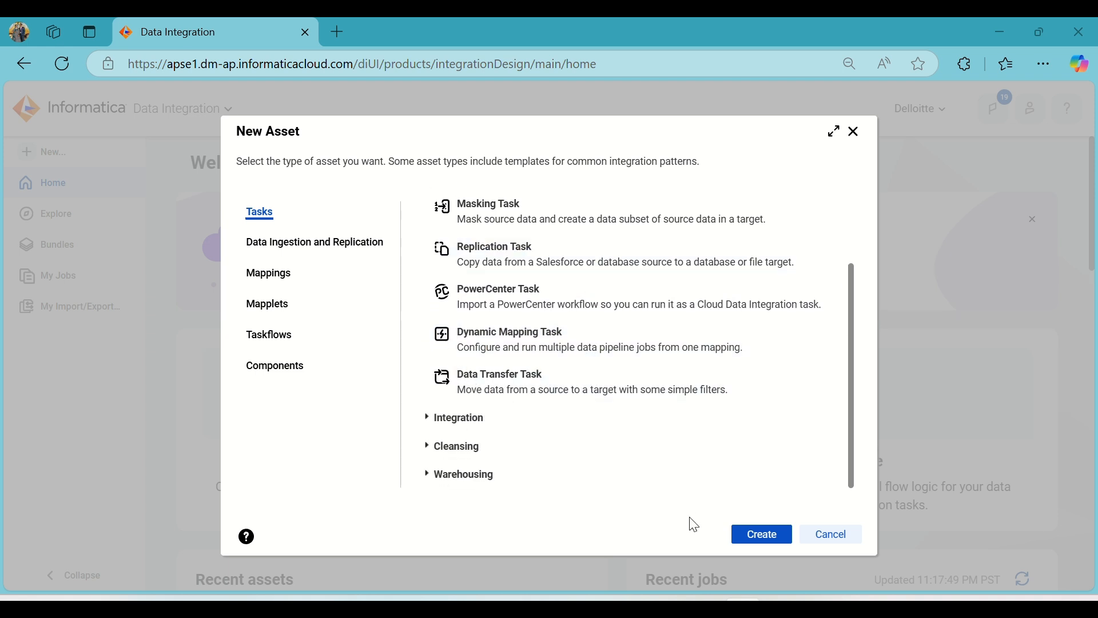
pyautogui.click(705, 606)
pyautogui.scroll(3, 434, 325)
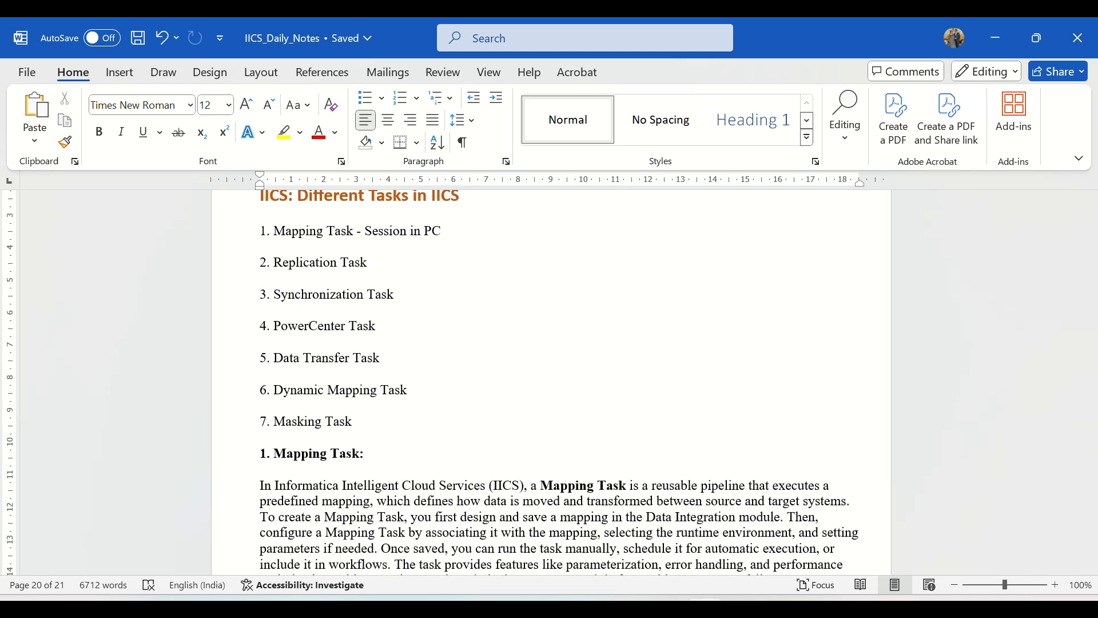
pyautogui.click(590, 606)
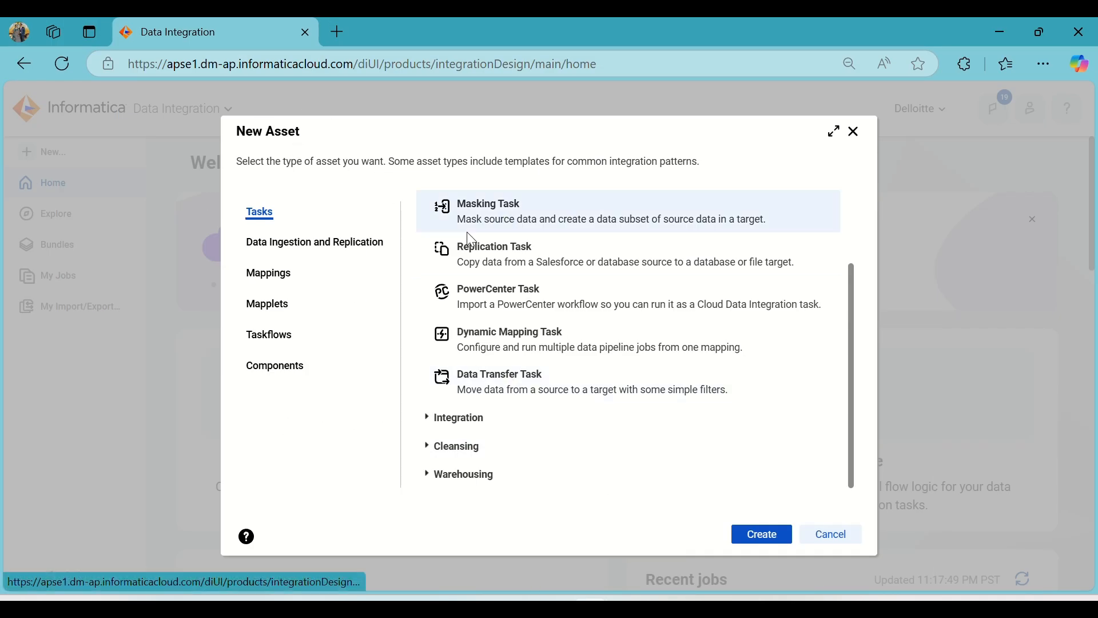
pyautogui.scroll(2, 552, 286)
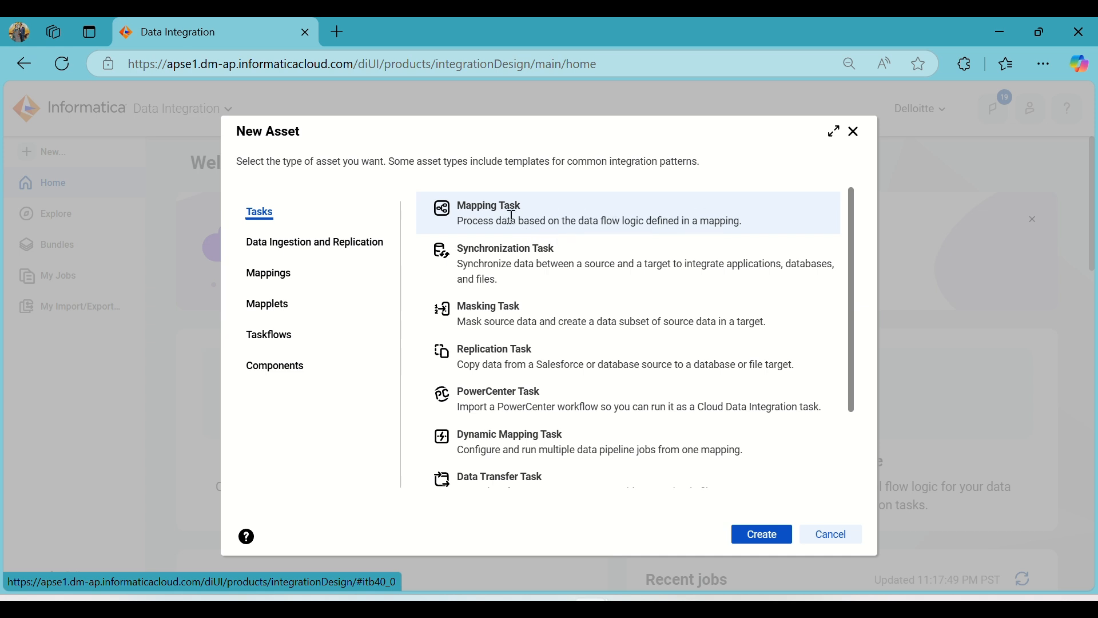
# Create a new mapping task and name it mt_Target_Transformation
pyautogui.click(772, 533)
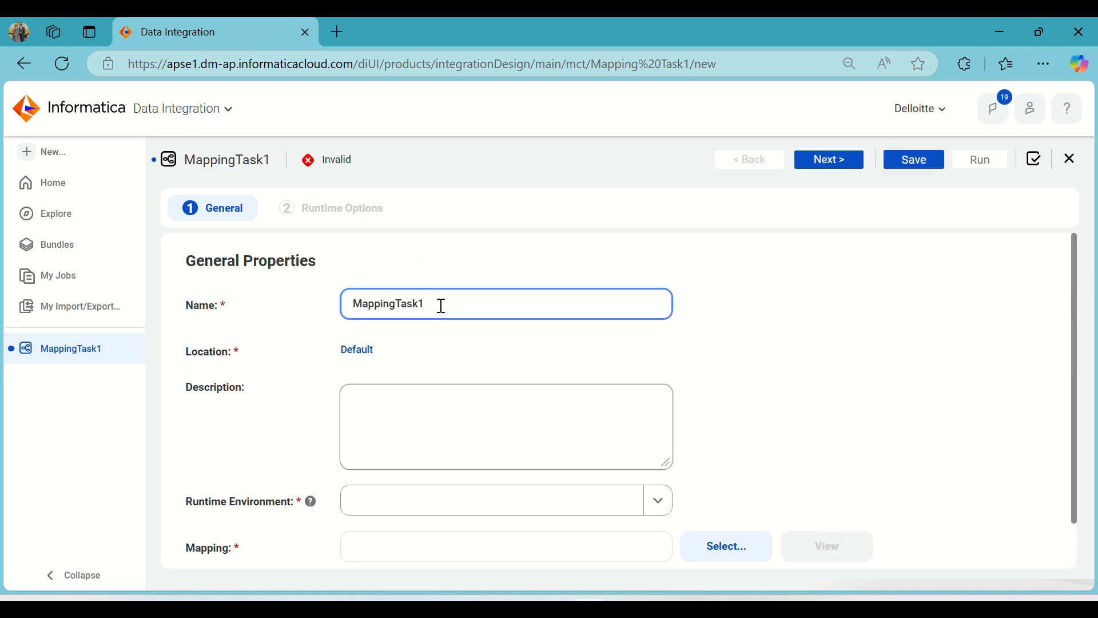
pyautogui.moveTo(442, 306); pyautogui.dragTo(349, 302)
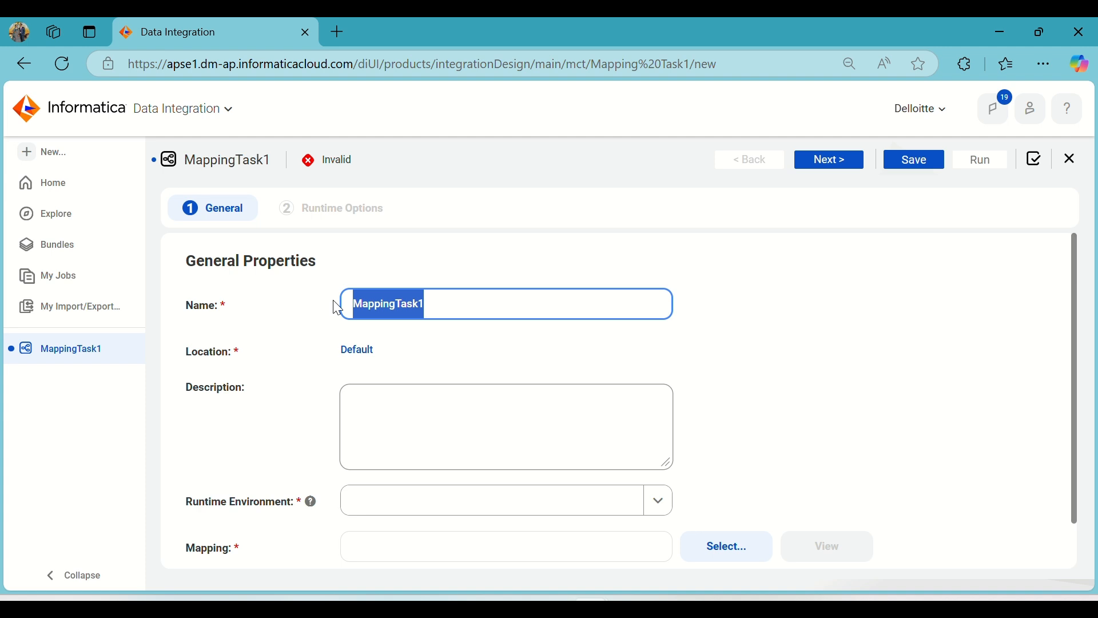
pyautogui.write('mt_Target_Transformation')
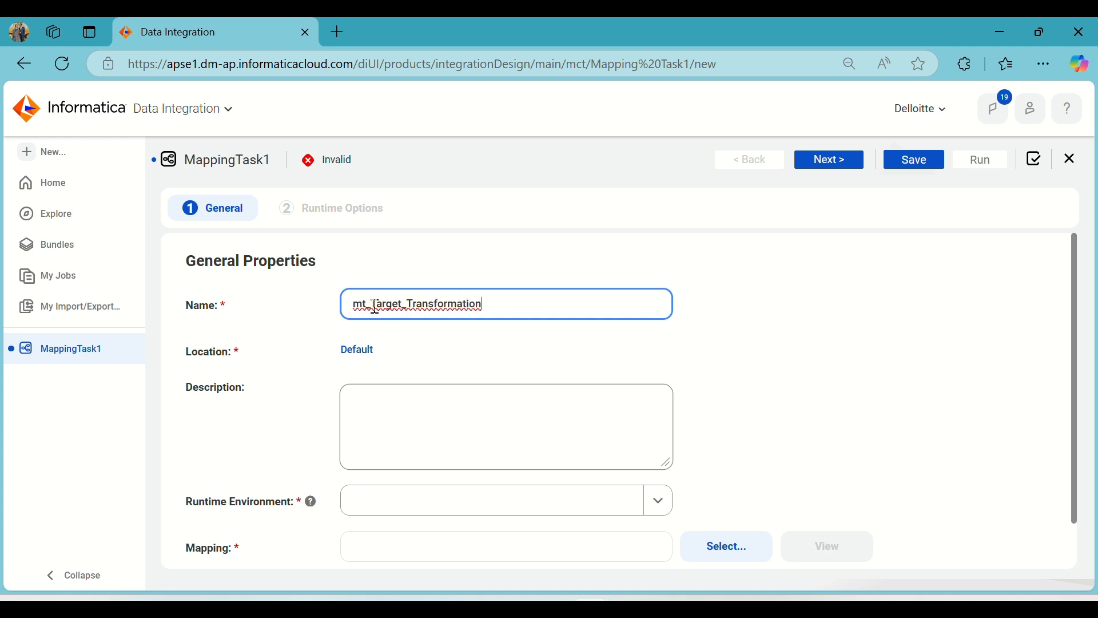
pyautogui.moveTo(374, 308); pyautogui.dragTo(517, 303)
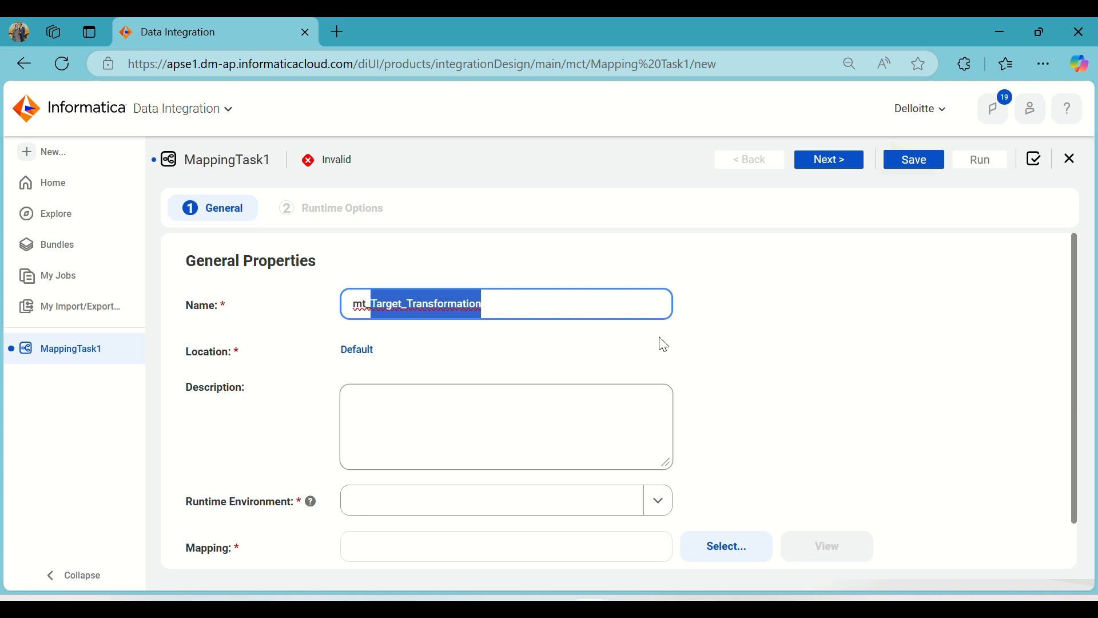
pyautogui.click(600, 359)
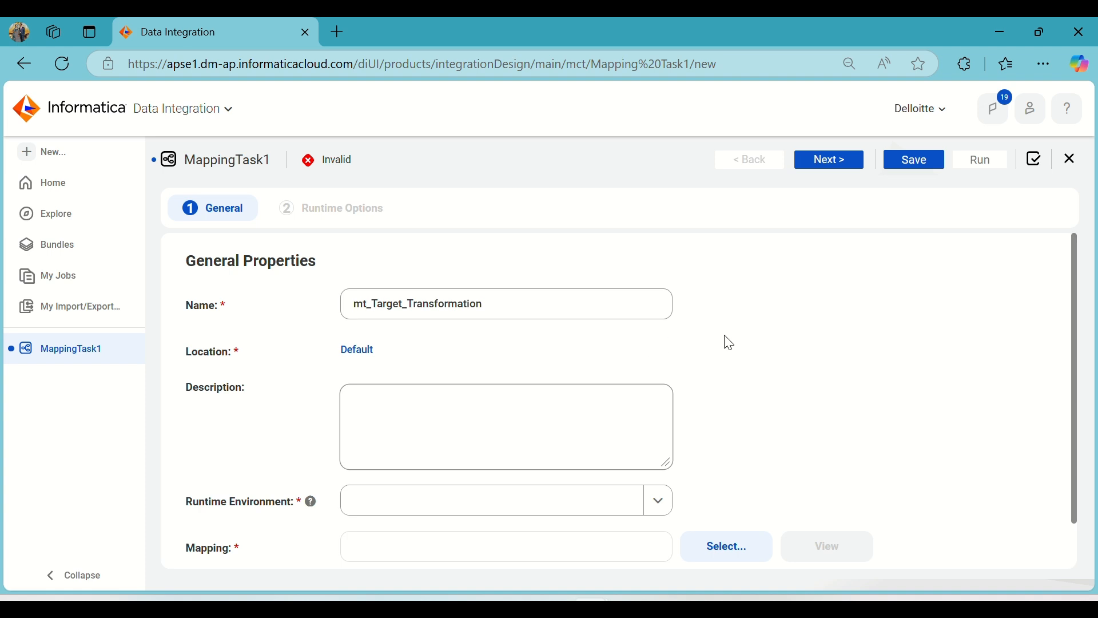
# Select the task's runtime environment from the Runtime Environment dropdown
pyautogui.scroll(-1, 780, 311)
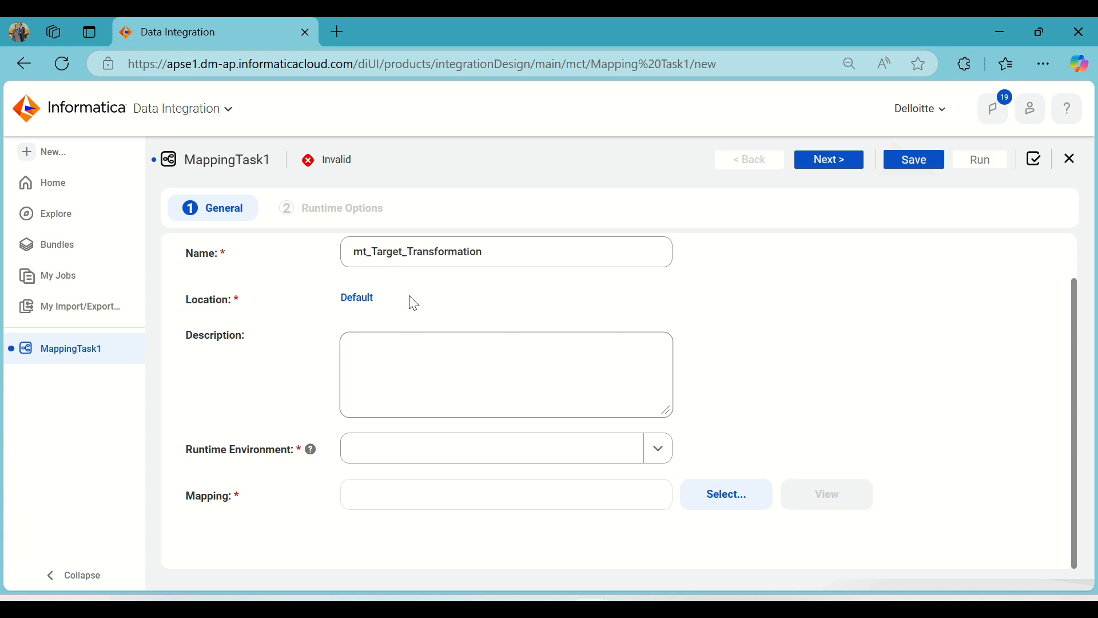
pyautogui.click(441, 367)
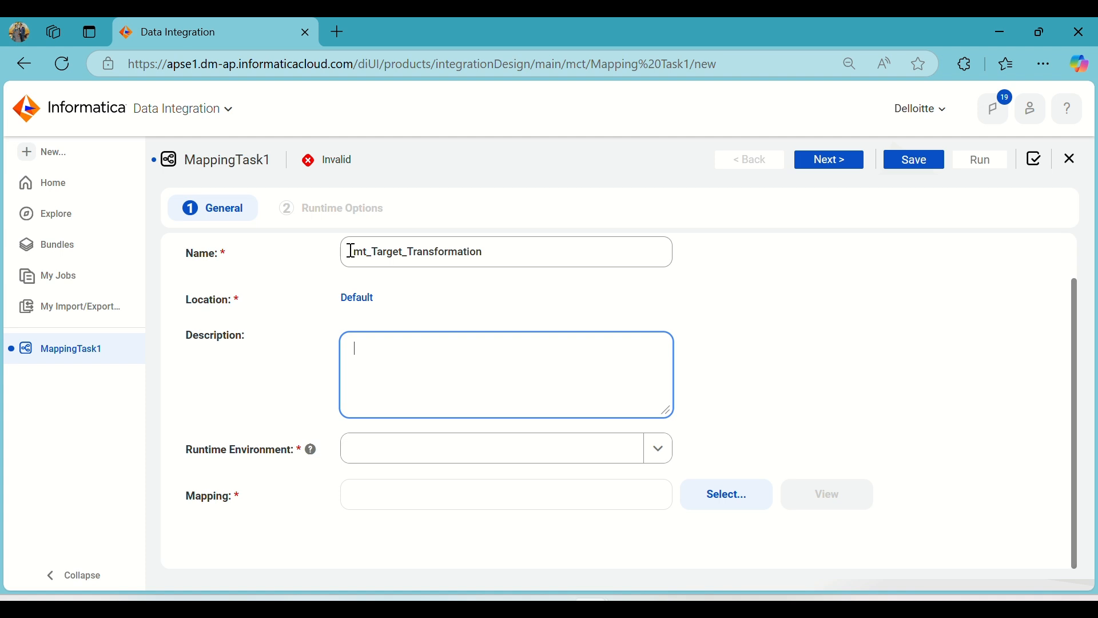
pyautogui.click(448, 447)
pyautogui.click(417, 509)
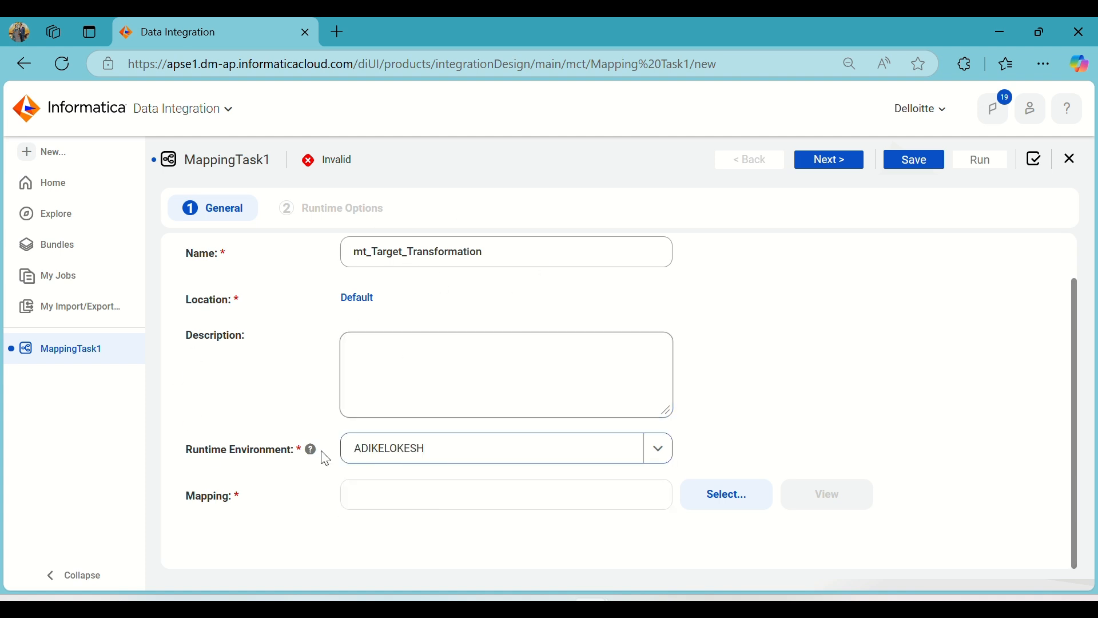
# Choose mapping m_Target_Transformation_SCD1, view its Mapping Image, and continue to Runtime Options
pyautogui.click(769, 501)
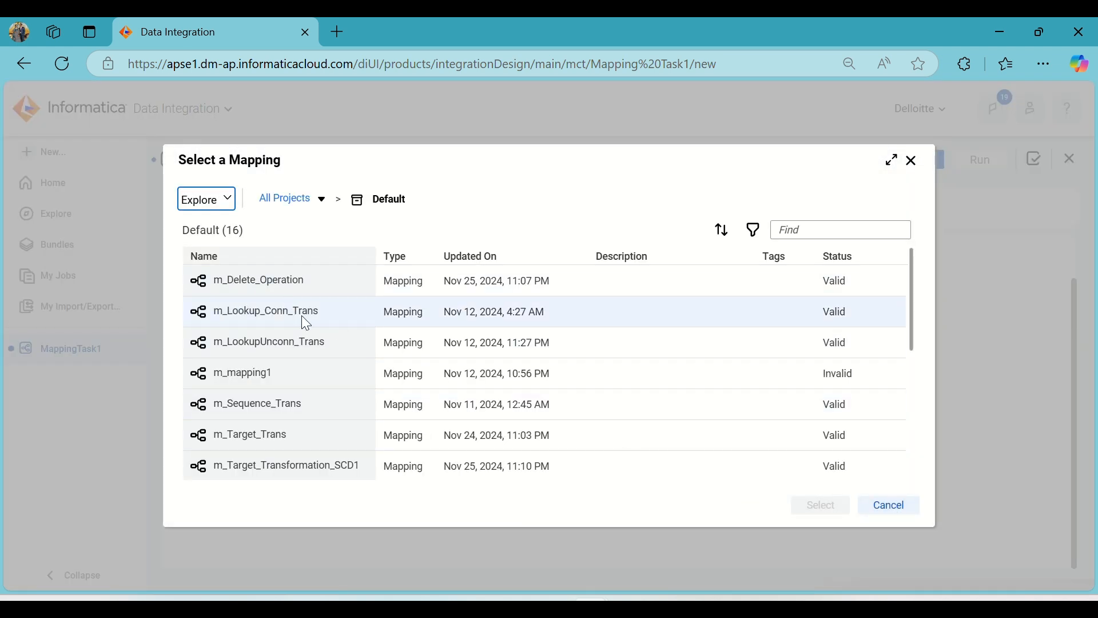
pyautogui.scroll(-1, 304, 322)
pyautogui.click(306, 410)
pyautogui.click(818, 508)
pyautogui.click(817, 509)
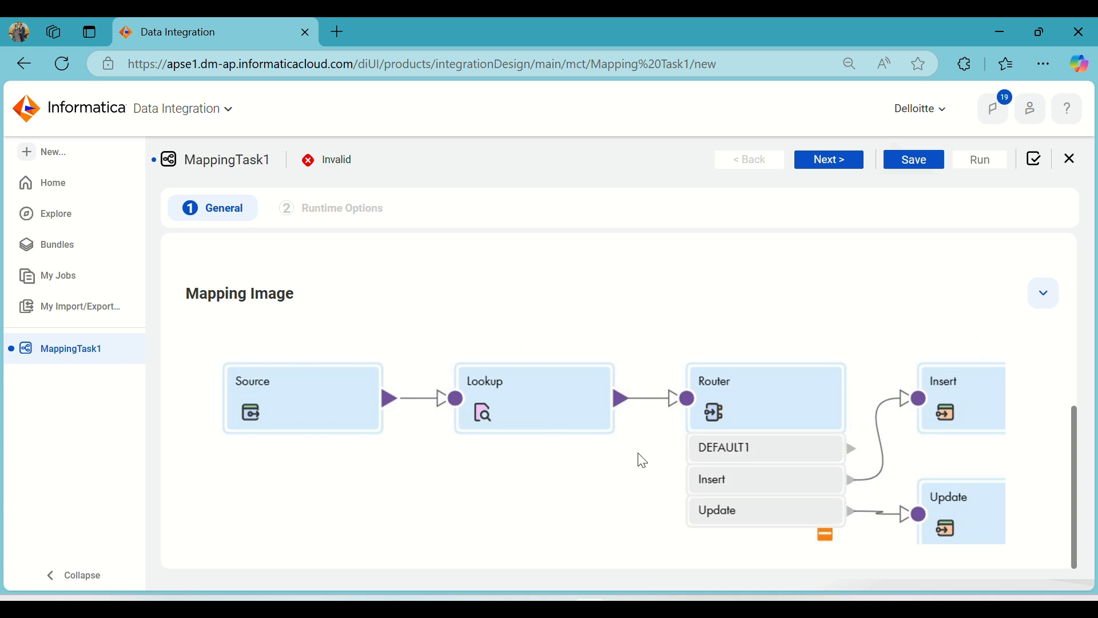
pyautogui.click(850, 162)
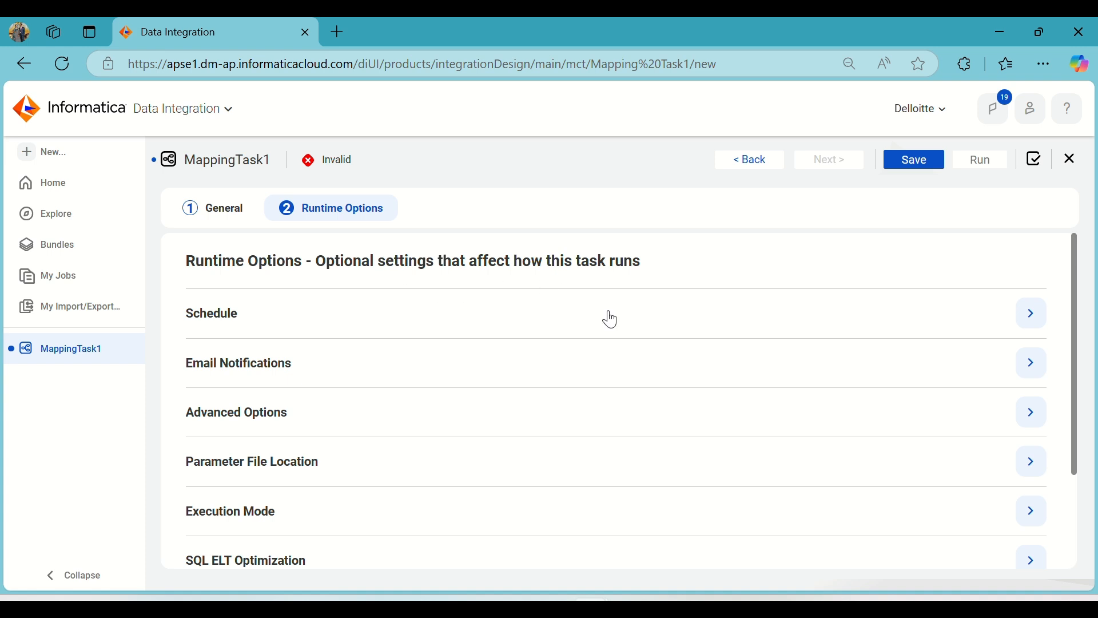
# Select Run on a schedule, cancel the New Schedule dialog, and collapse the Schedule section
pyautogui.scroll(-2, 423, 455)
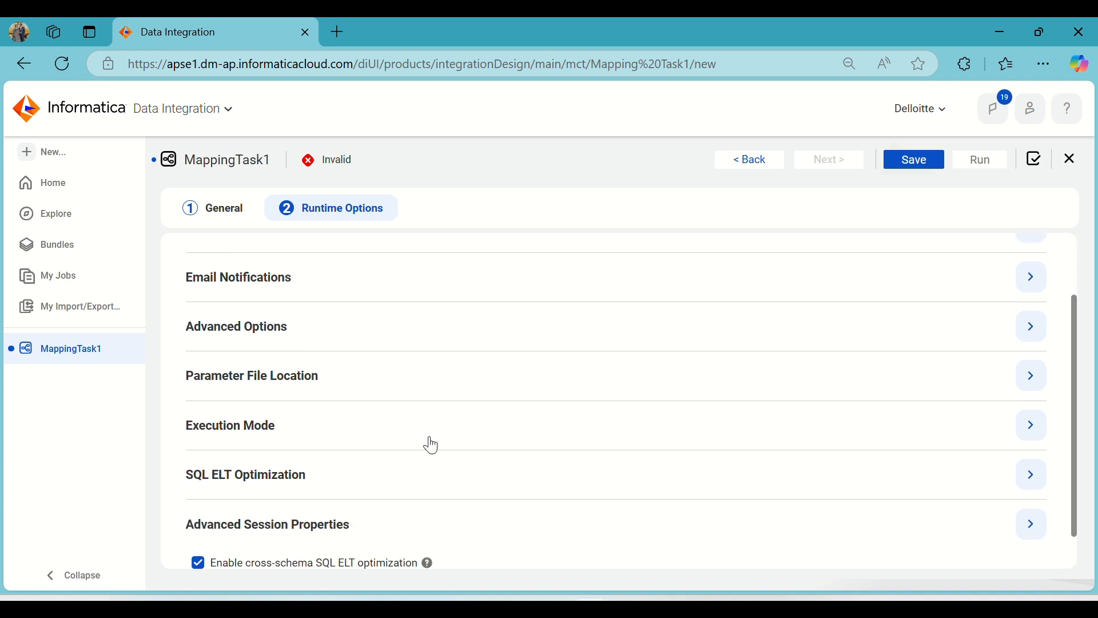
pyautogui.scroll(2, 432, 445)
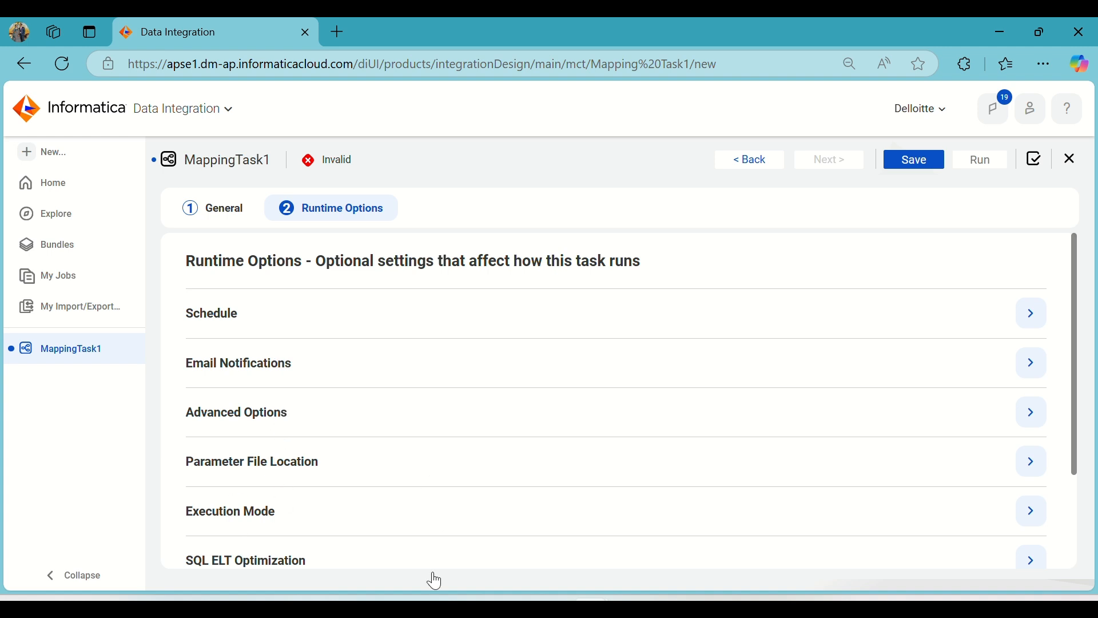
pyautogui.scroll(-3, 286, 424)
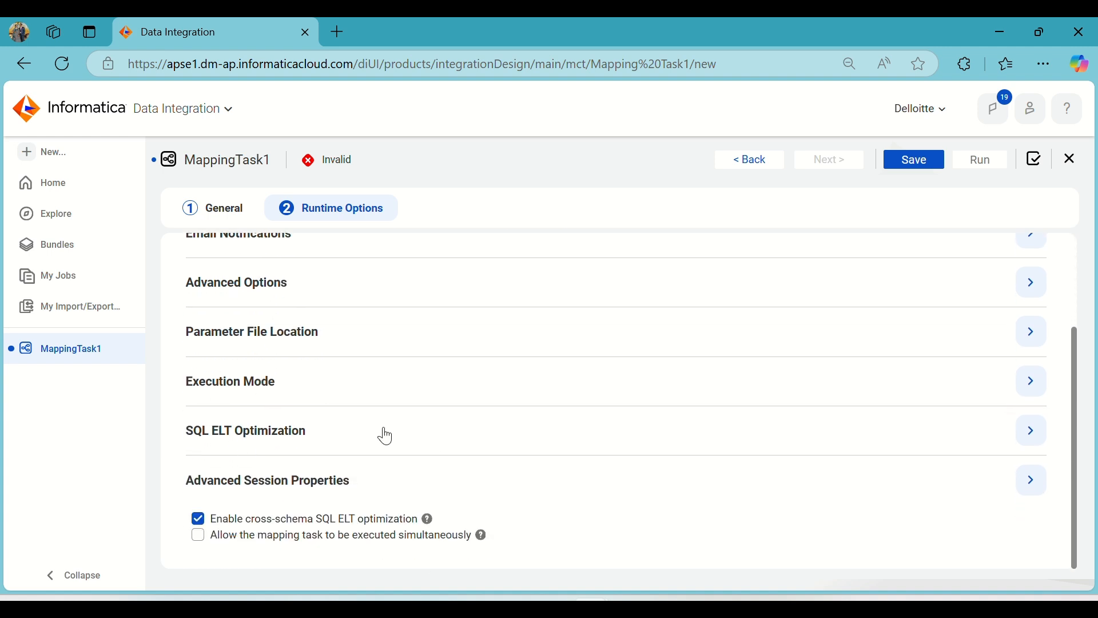
pyautogui.scroll(3, 380, 435)
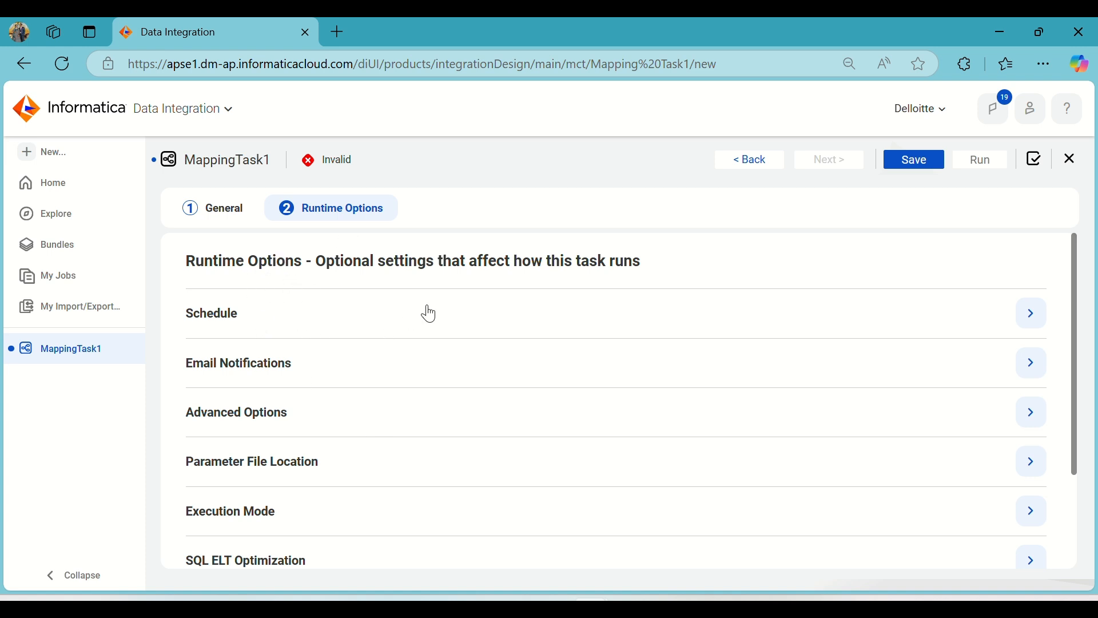
pyautogui.click(1032, 313)
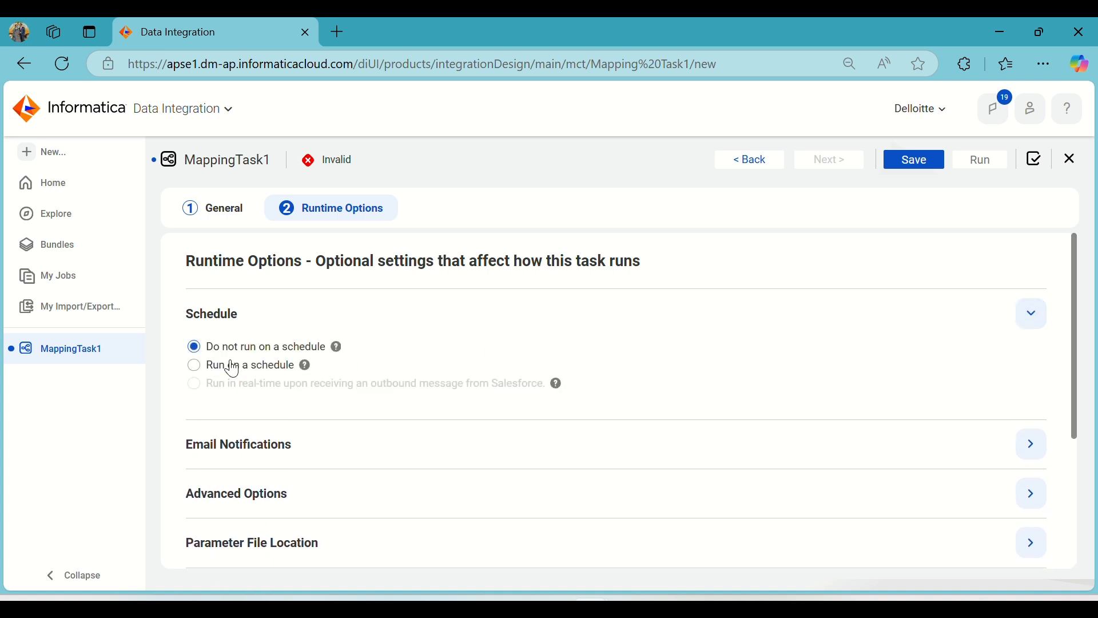
pyautogui.click(217, 373)
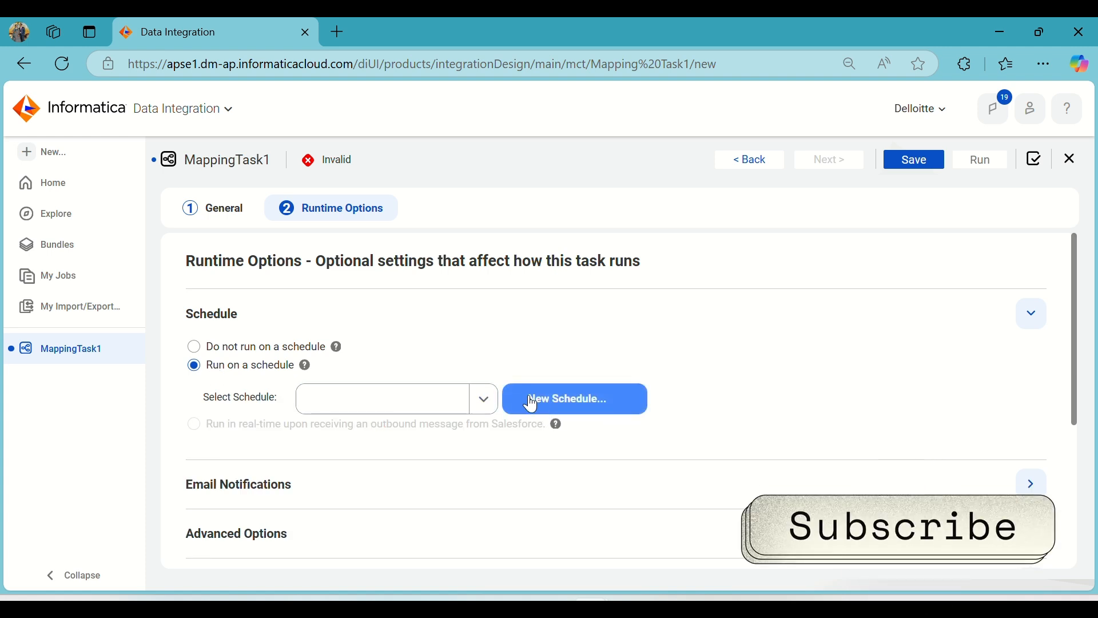
pyautogui.click(552, 401)
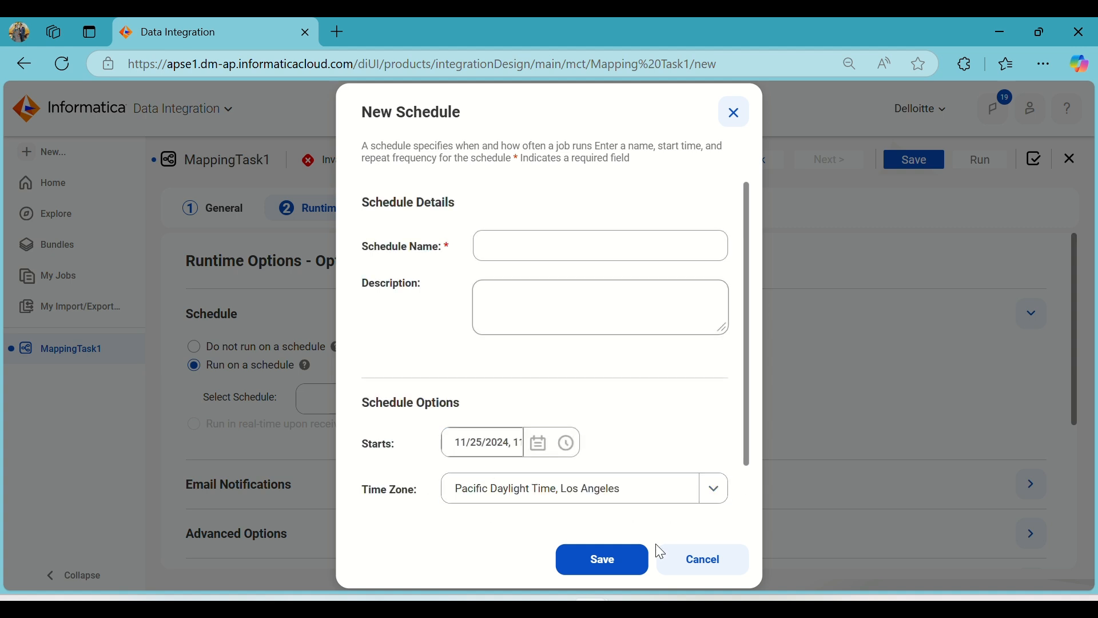
pyautogui.click(703, 559)
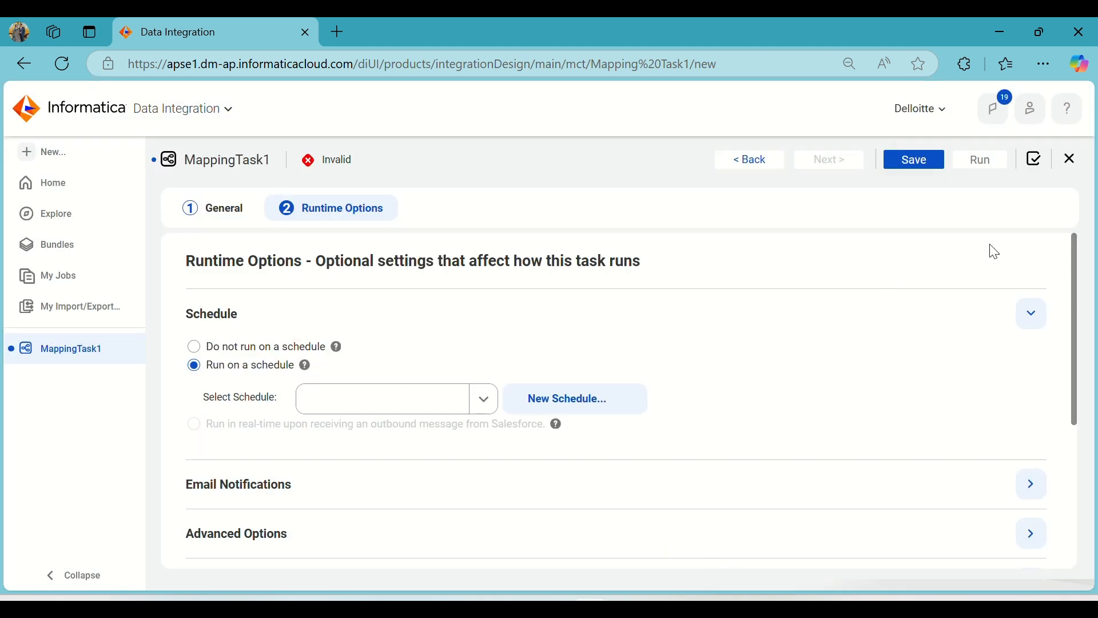
pyautogui.click(1035, 325)
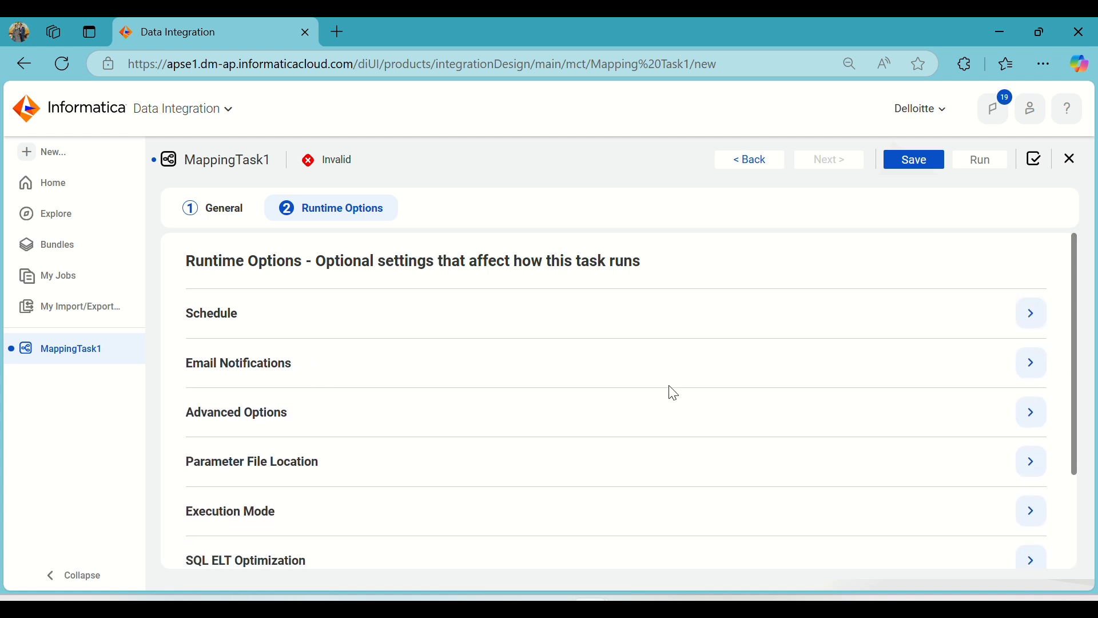
# Expand the Email Notifications section of the Runtime Options page
pyautogui.click(1031, 362)
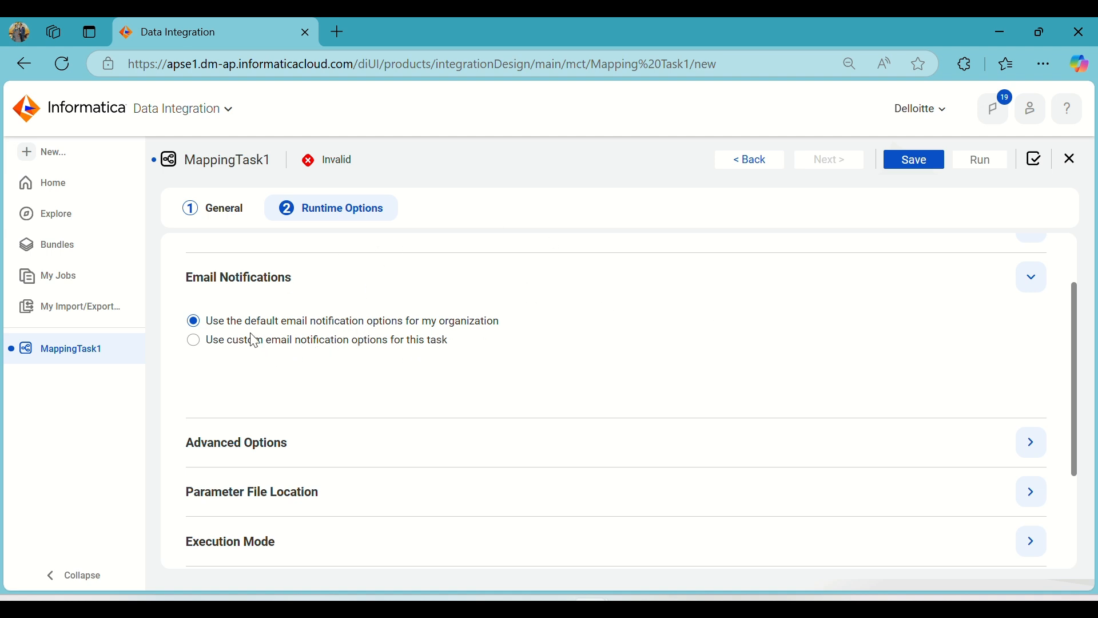
# Switch to custom email notifications, leaving failure, warning and success addresses empty
pyautogui.click(258, 344)
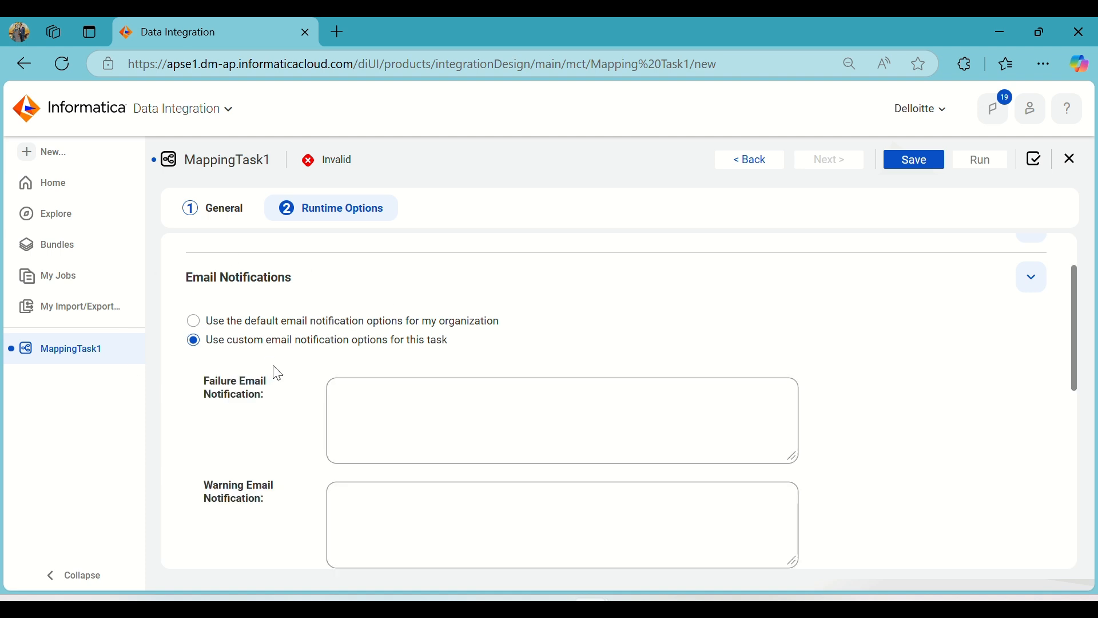
pyautogui.scroll(-2, 278, 372)
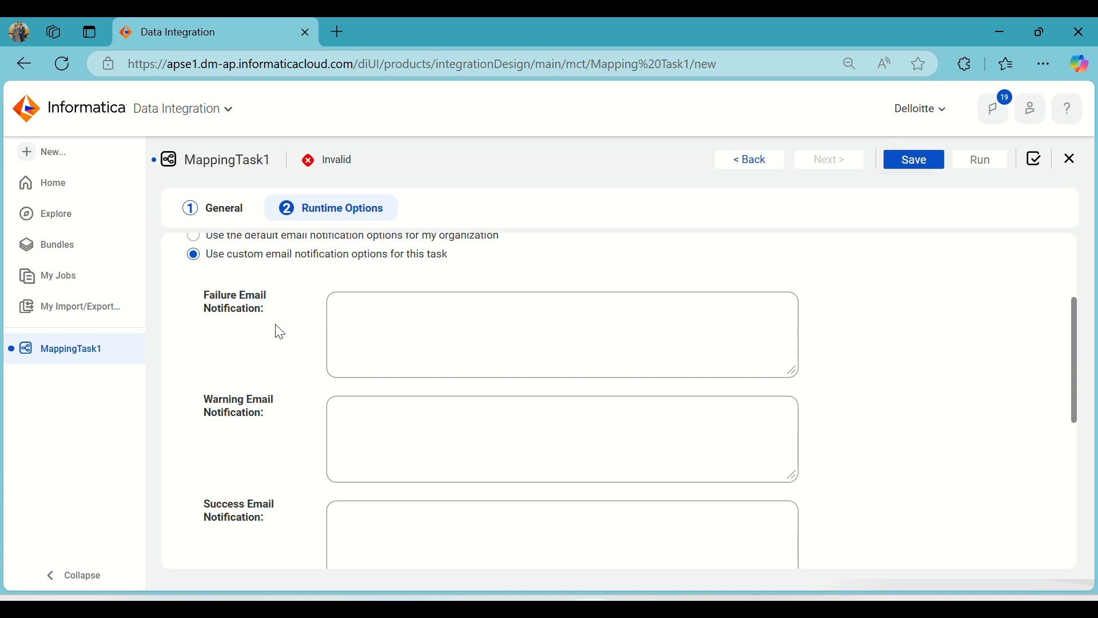
pyautogui.click(434, 328)
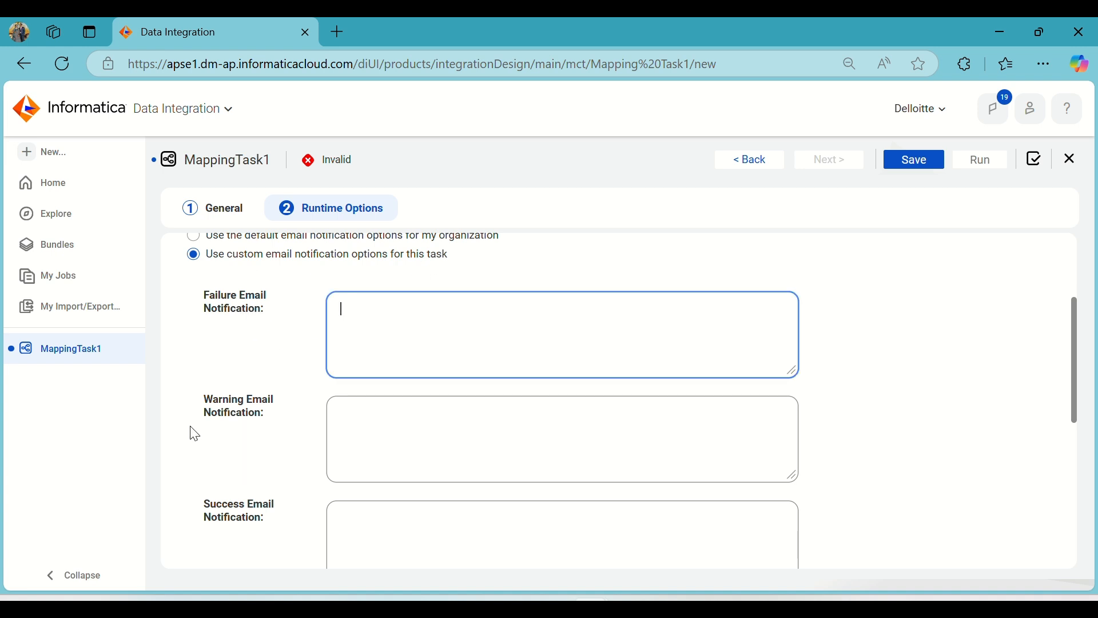
pyautogui.click(417, 438)
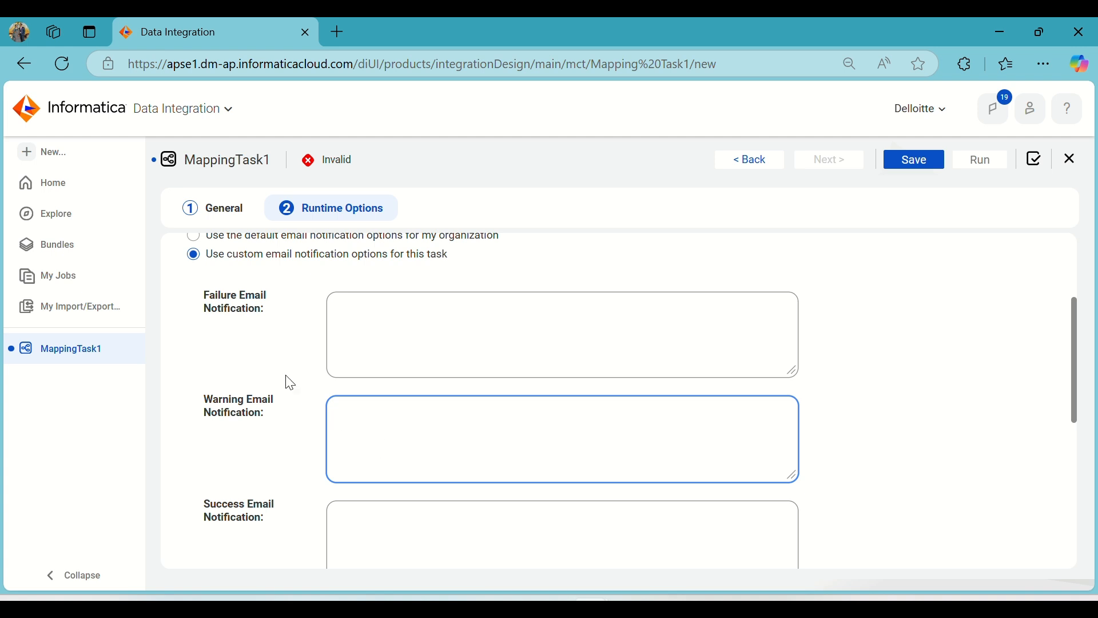
pyautogui.scroll(-3, 286, 380)
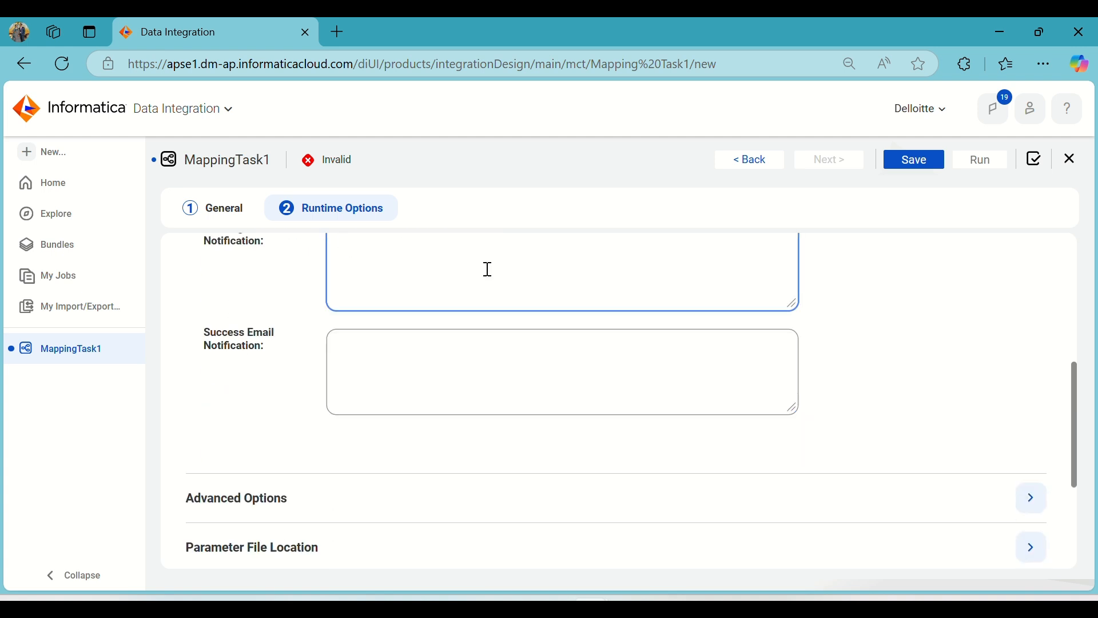
pyautogui.click(353, 351)
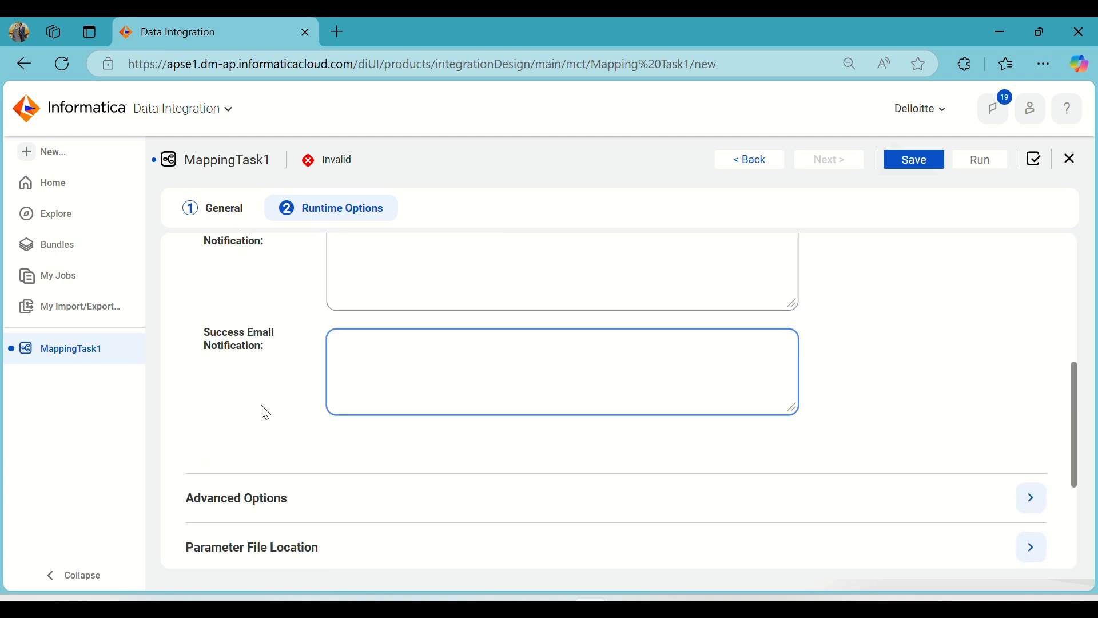
pyautogui.scroll(5, 266, 411)
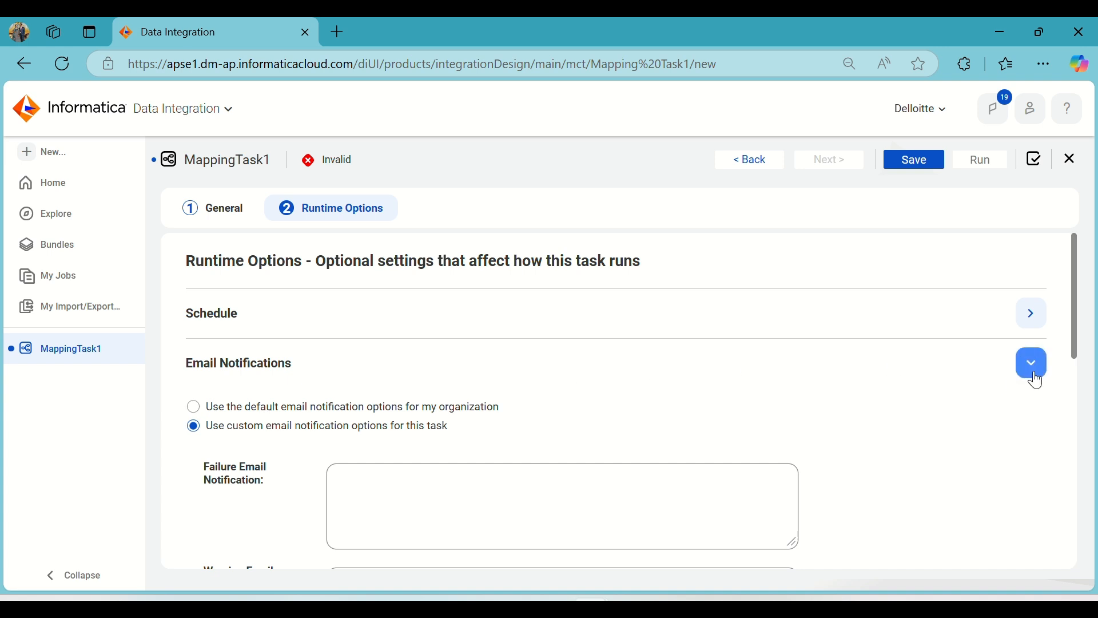
pyautogui.click(1035, 378)
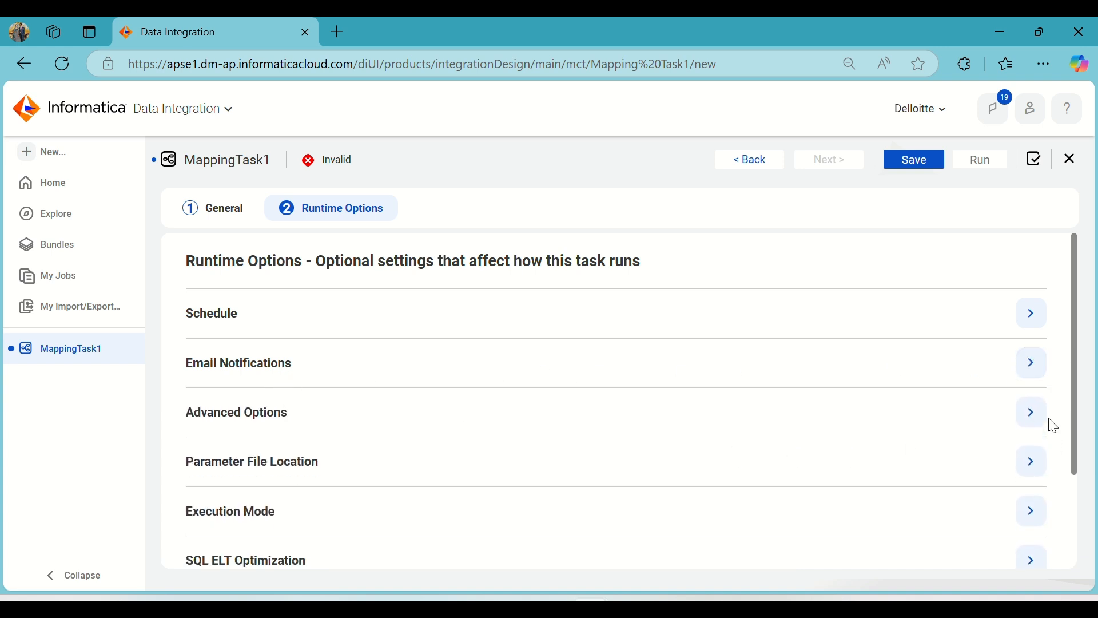
pyautogui.click(1032, 413)
pyautogui.scroll(-3, 601, 326)
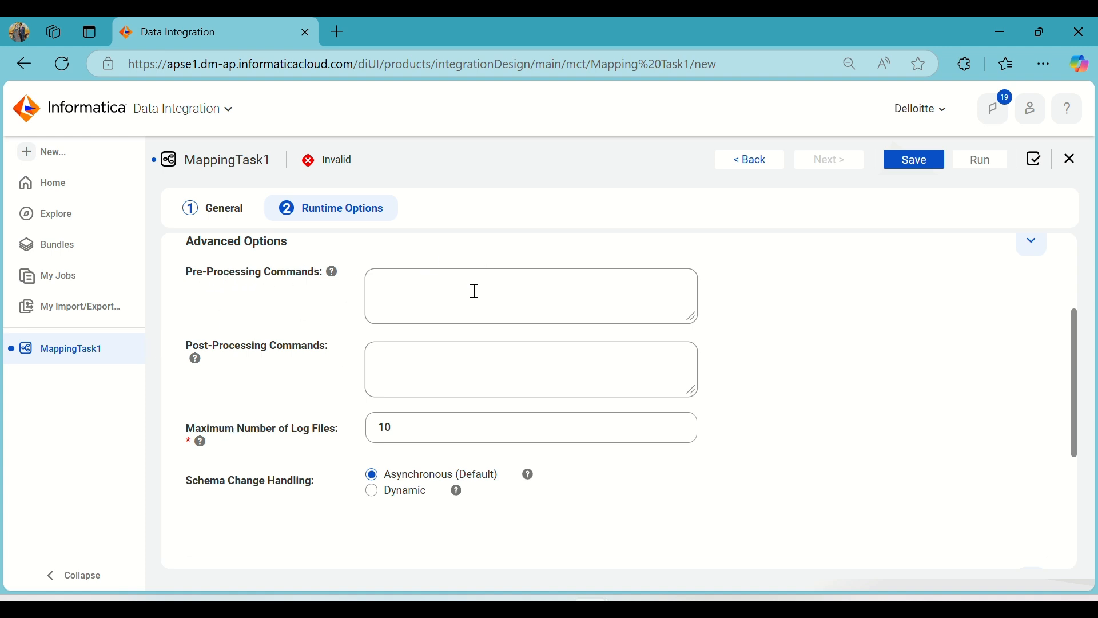
pyautogui.scroll(-4, 276, 425)
pyautogui.scroll(4, 277, 426)
pyautogui.scroll(-3, 279, 424)
pyautogui.scroll(3, 277, 426)
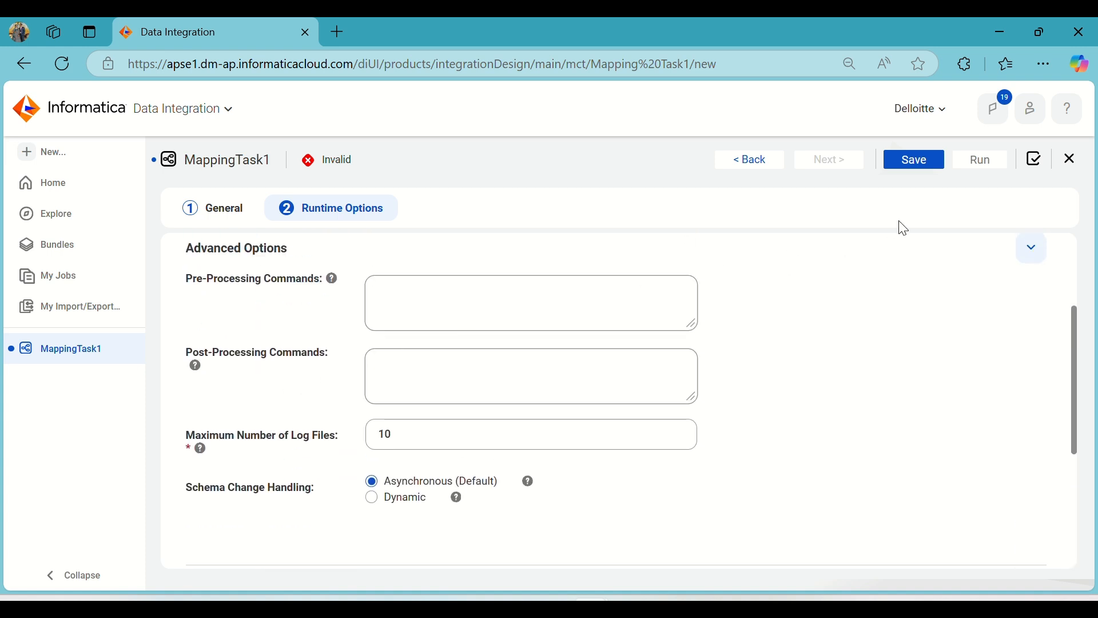
pyautogui.click(1032, 249)
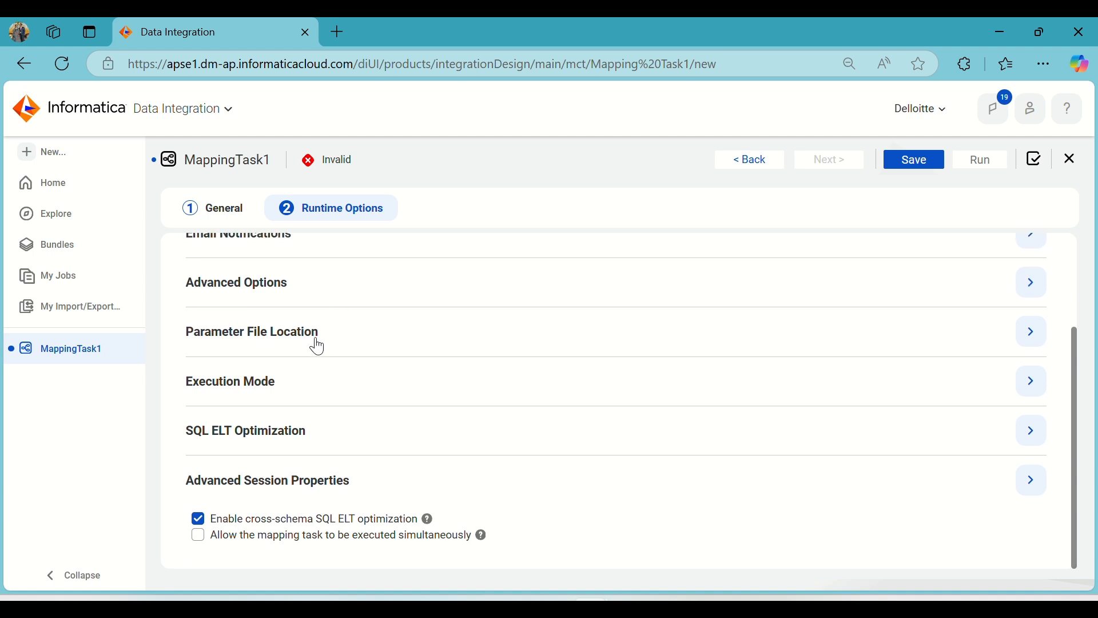
pyautogui.click(316, 342)
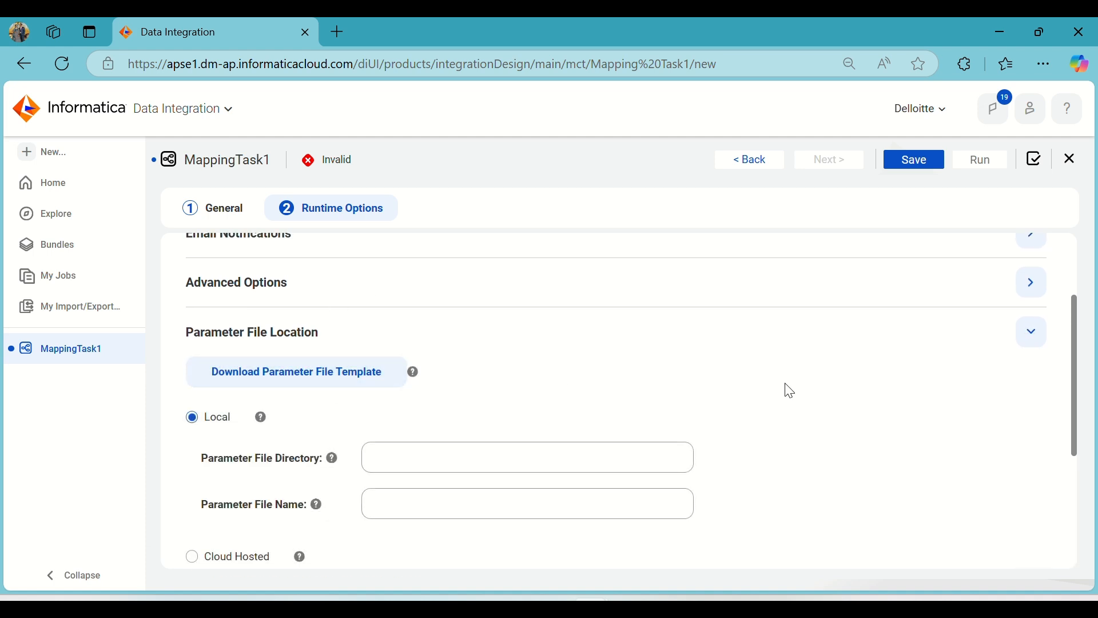
pyautogui.scroll(-2, 790, 391)
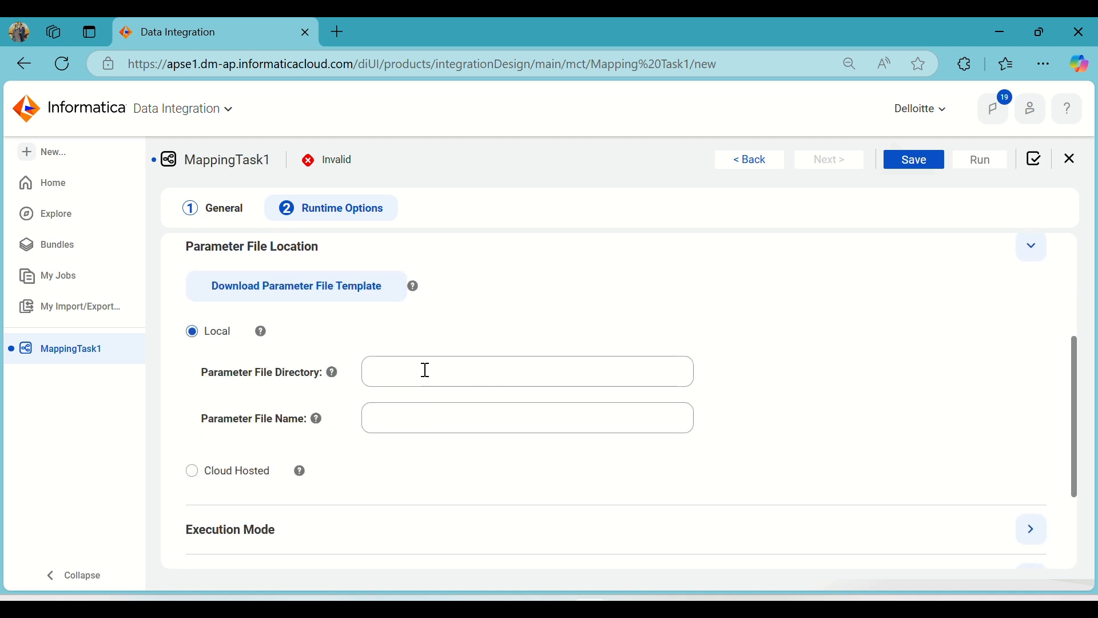
pyautogui.click(194, 474)
pyautogui.scroll(-2, 249, 472)
pyautogui.click(650, 323)
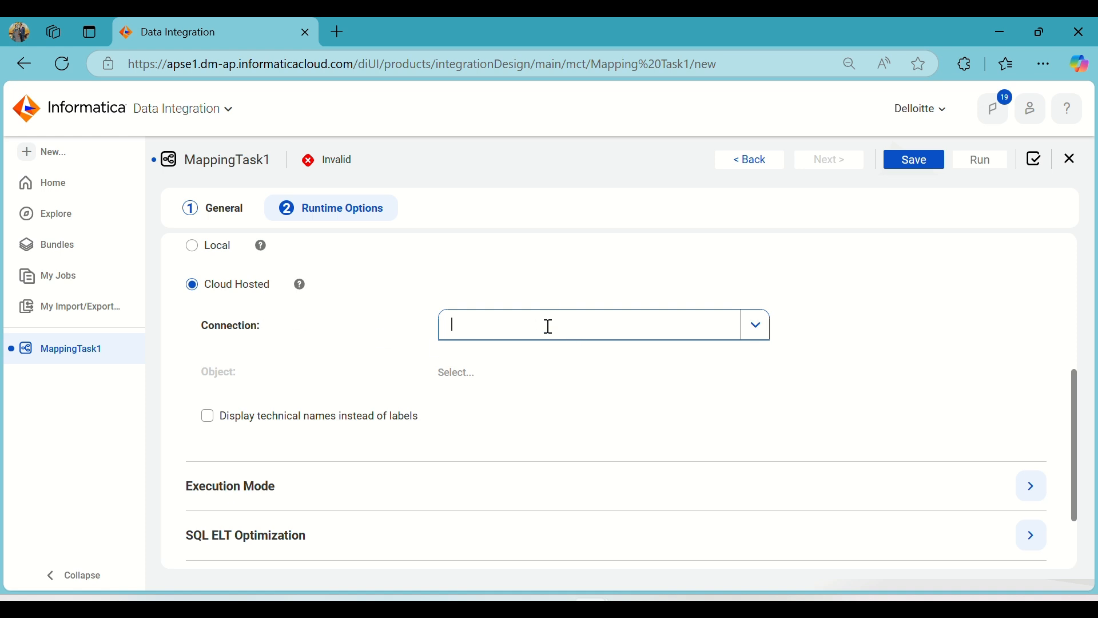
pyautogui.click(381, 427)
pyautogui.scroll(3, 291, 436)
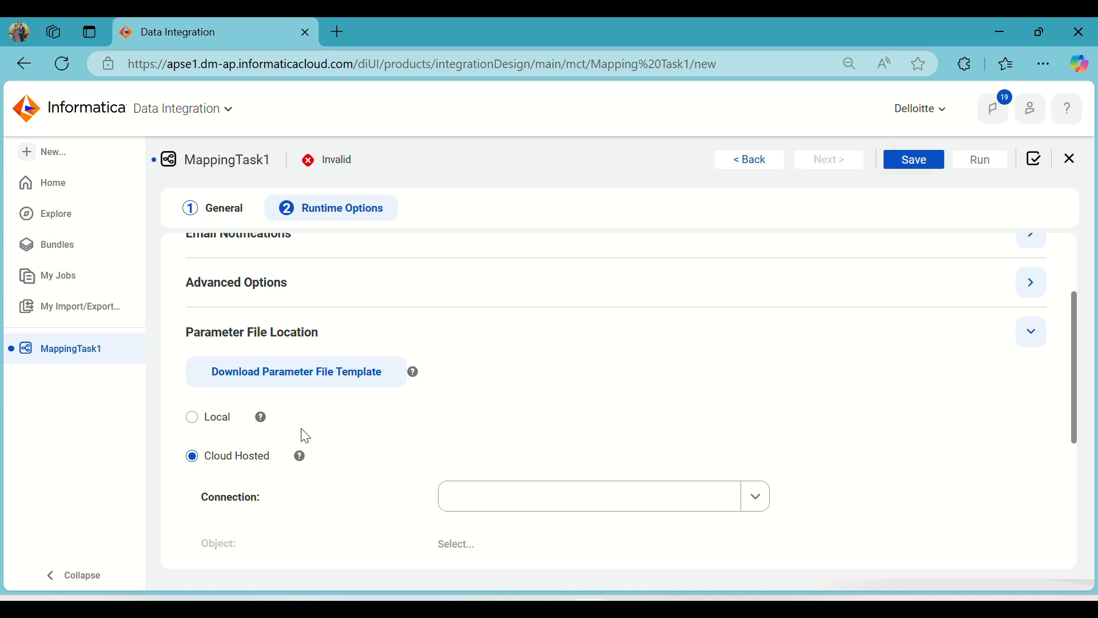
pyautogui.click(210, 423)
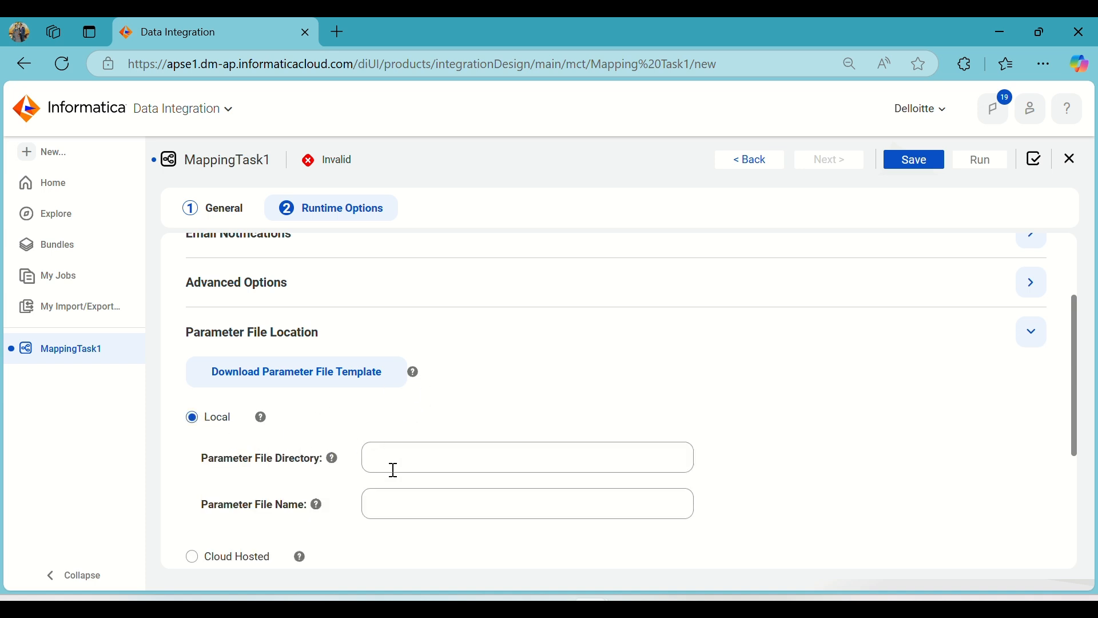
pyautogui.click(1033, 333)
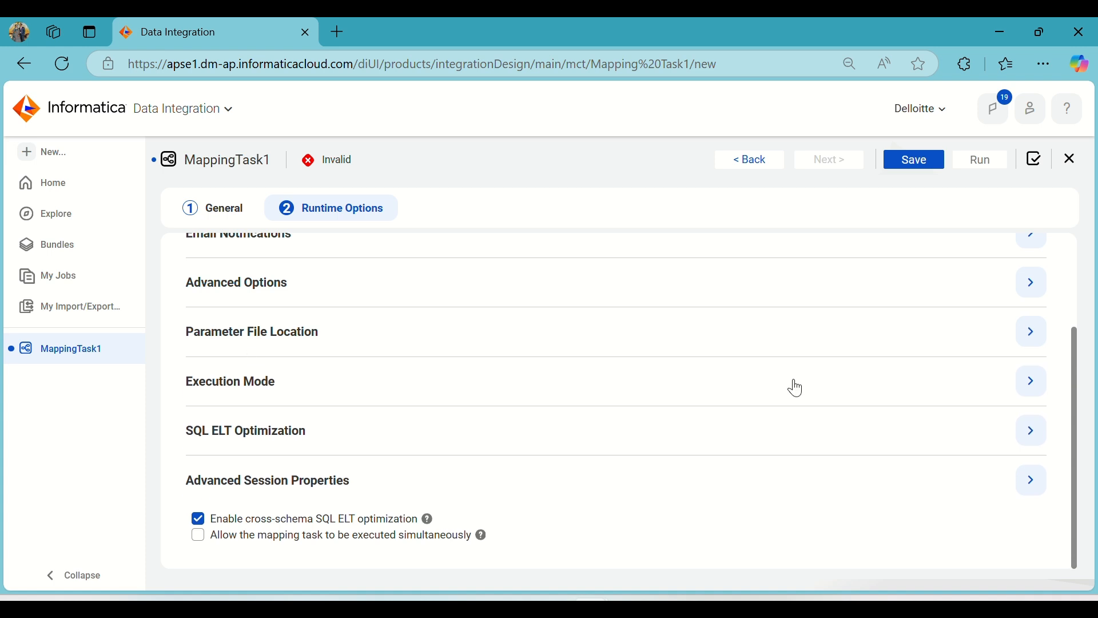
# Expand Execution Mode, try Verbose, revert to Standard, and collapse the section
pyautogui.click(1031, 383)
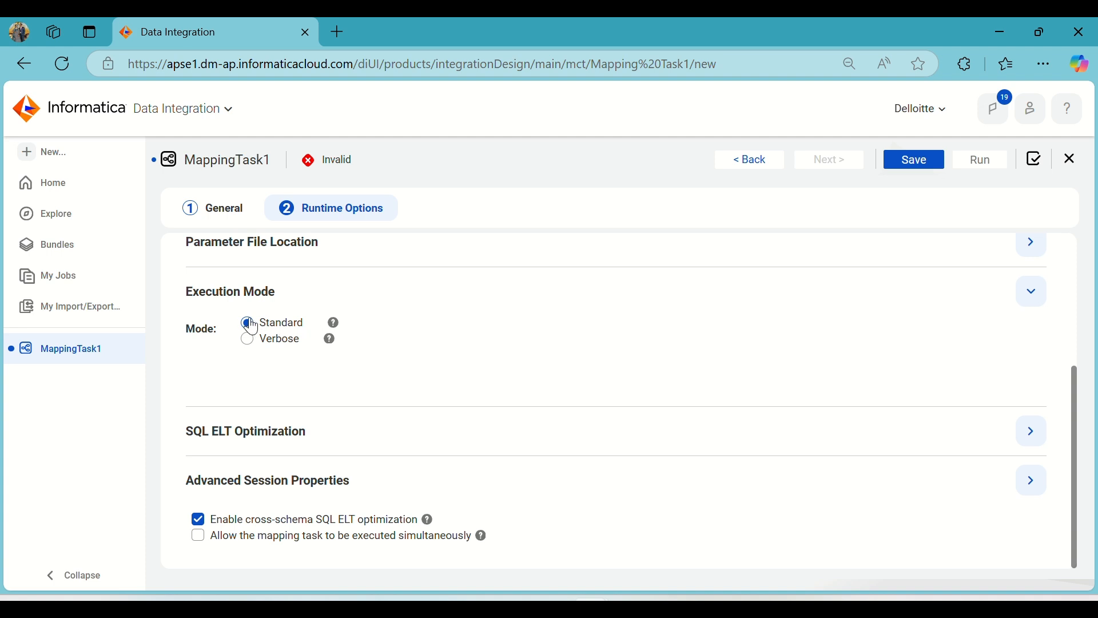
pyautogui.moveTo(338, 331)
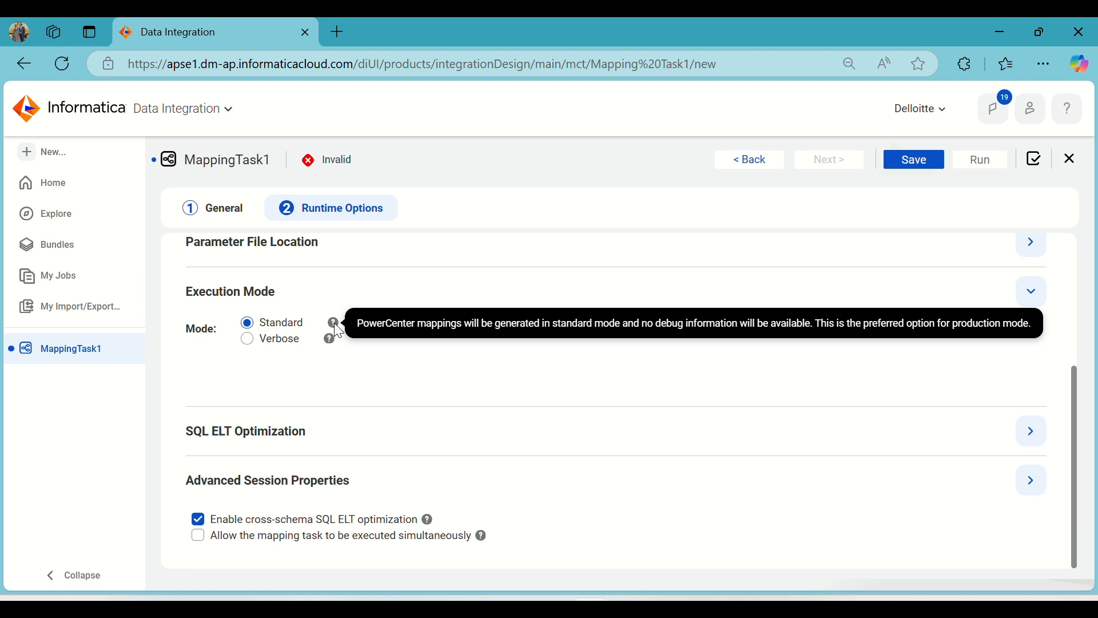
pyautogui.click(271, 350)
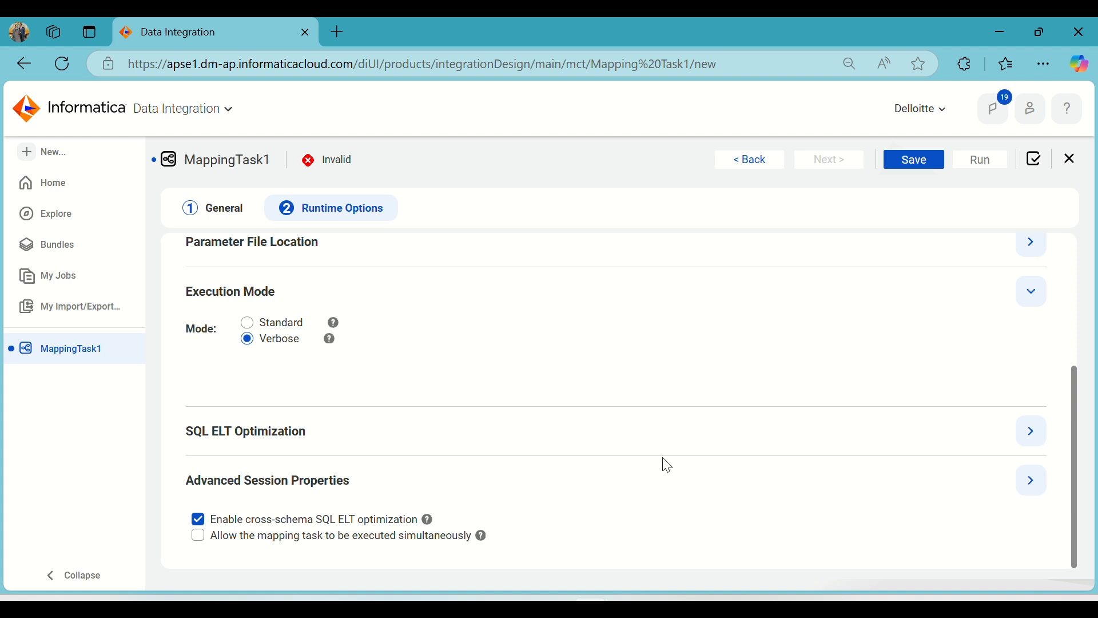
pyautogui.click(248, 324)
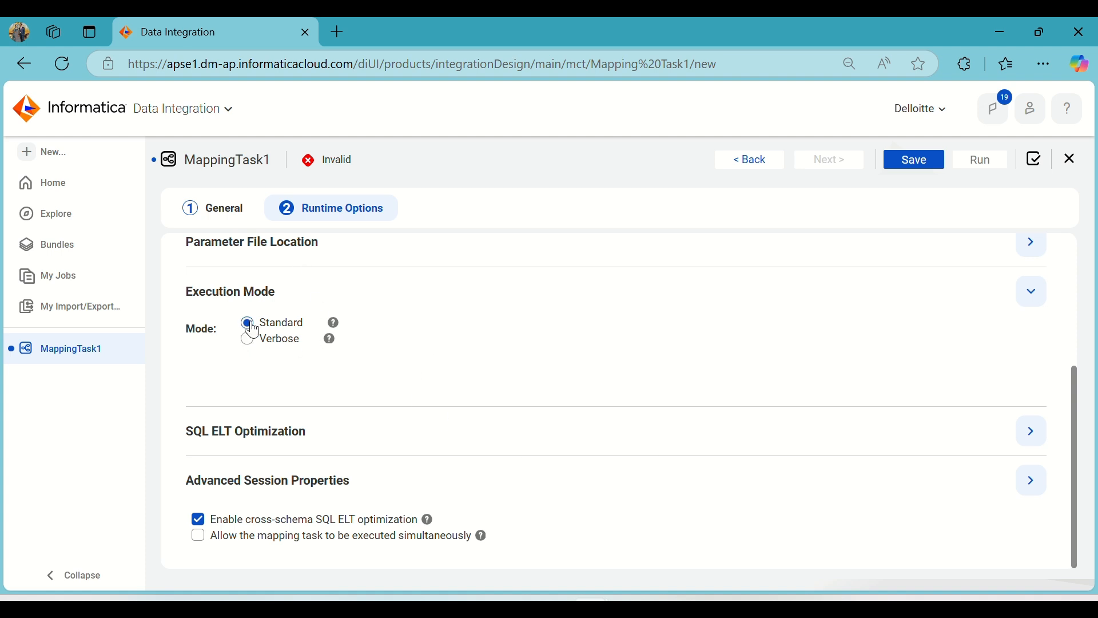
pyautogui.click(1033, 293)
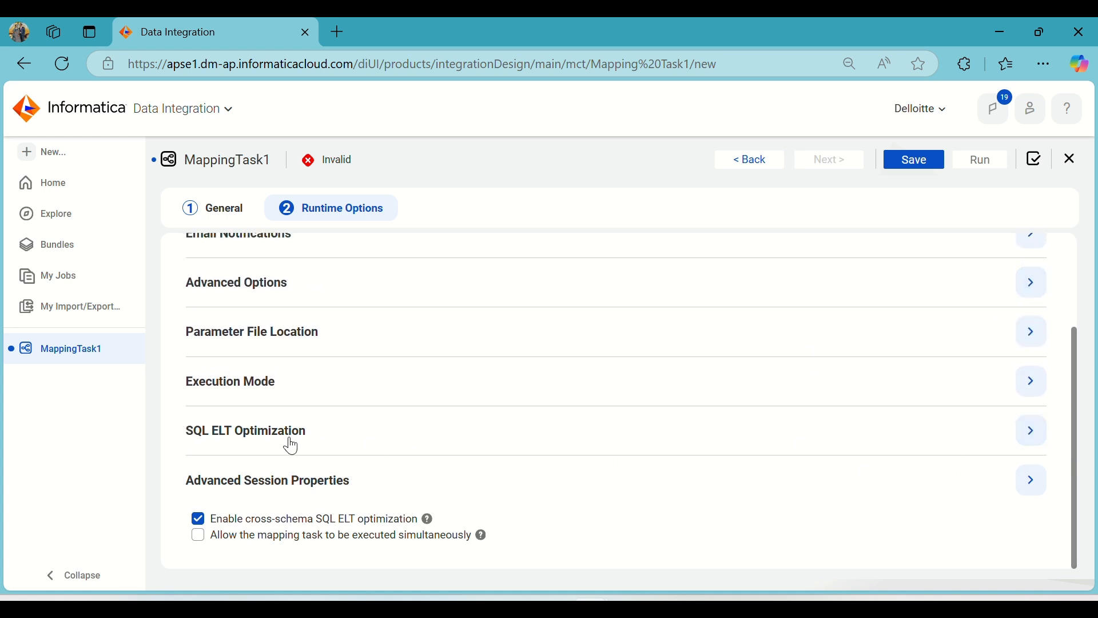
pyautogui.click(1035, 441)
pyautogui.scroll(-3, 838, 326)
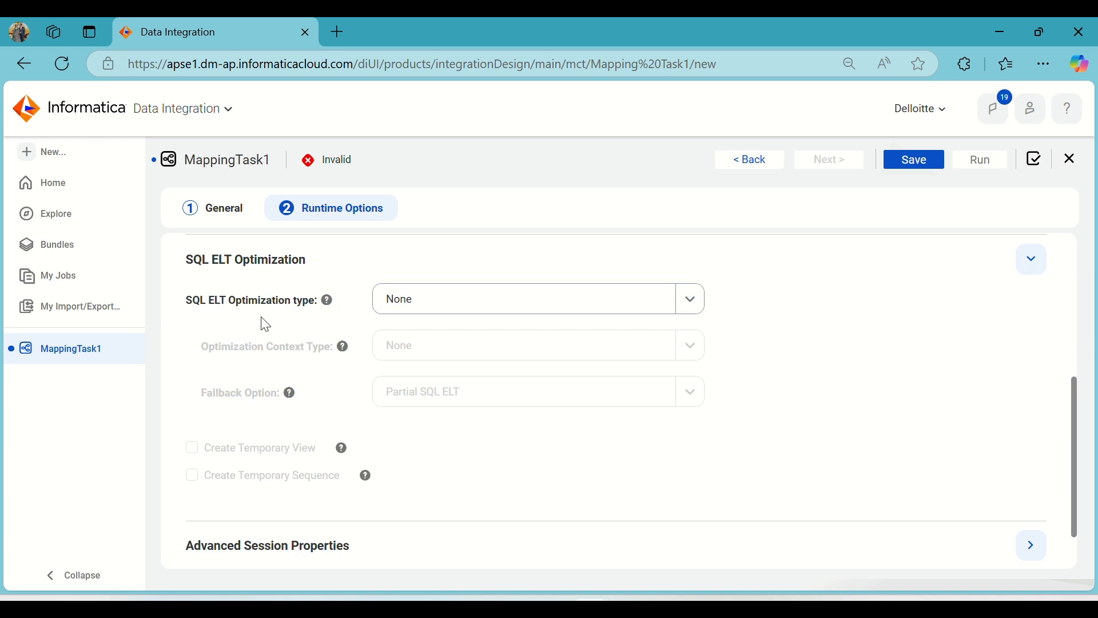
pyautogui.click(689, 303)
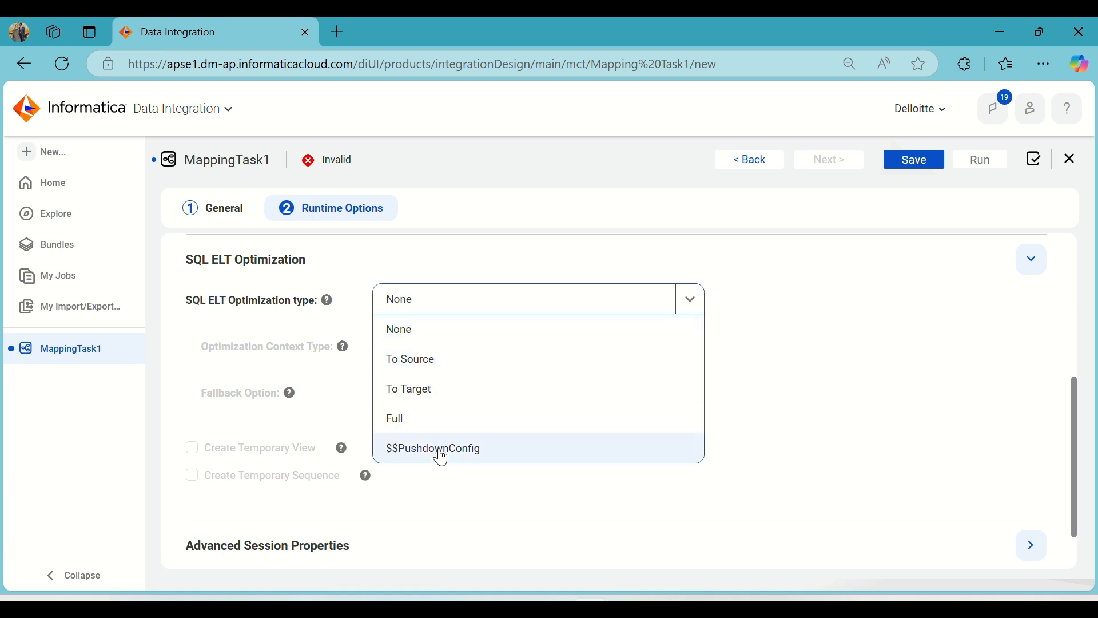
pyautogui.click(595, 265)
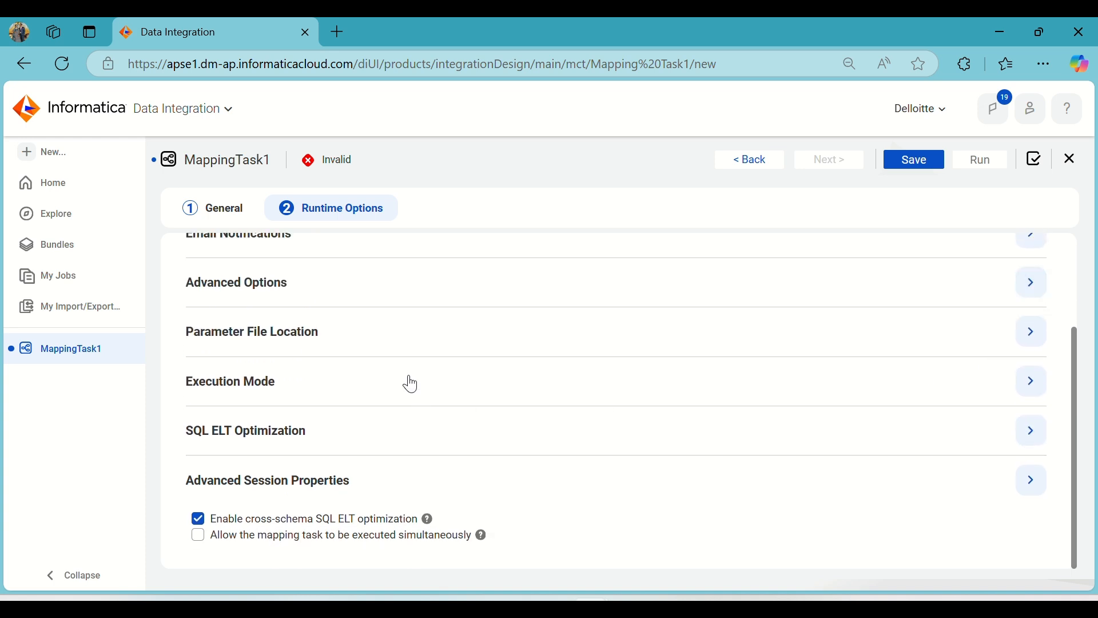
pyautogui.click(1033, 483)
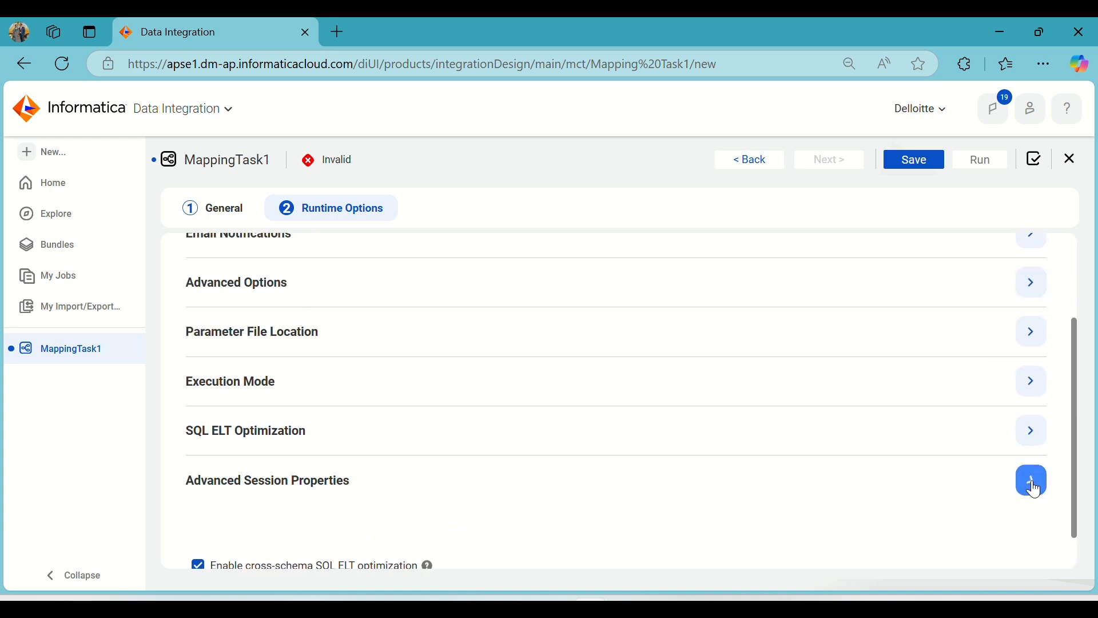
pyautogui.scroll(-3, 551, 297)
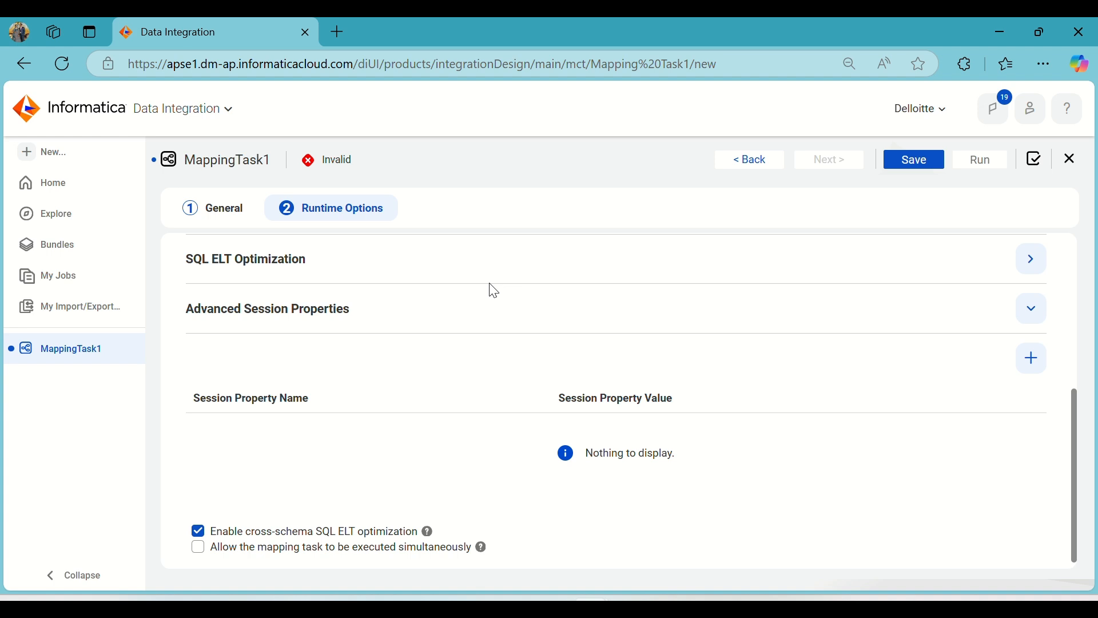
pyautogui.scroll(-1, 489, 293)
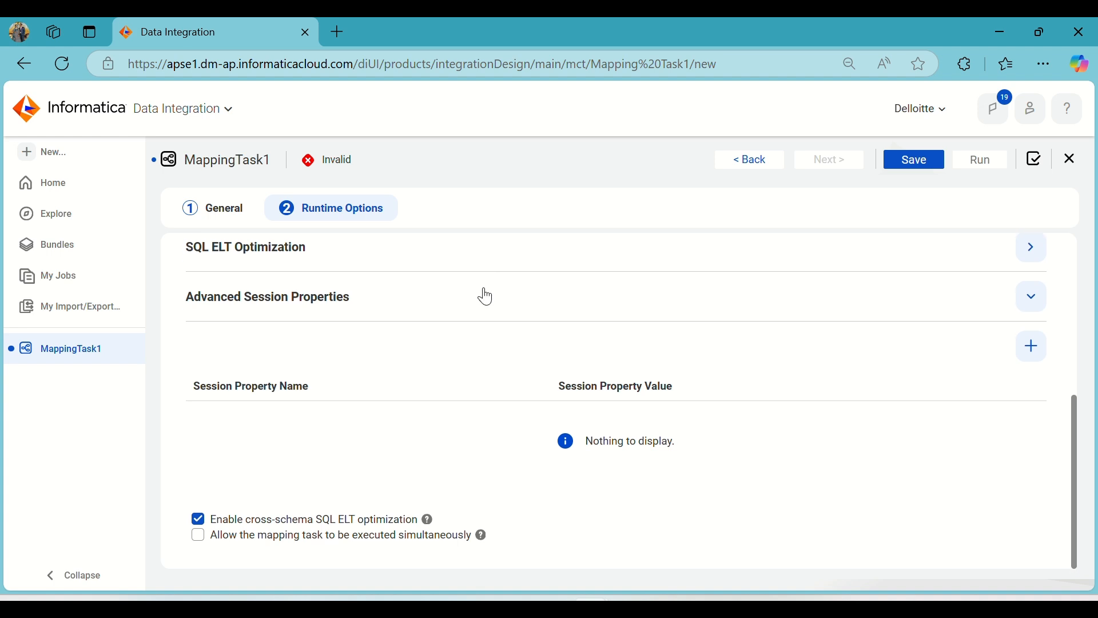
pyautogui.click(1032, 346)
pyautogui.click(533, 477)
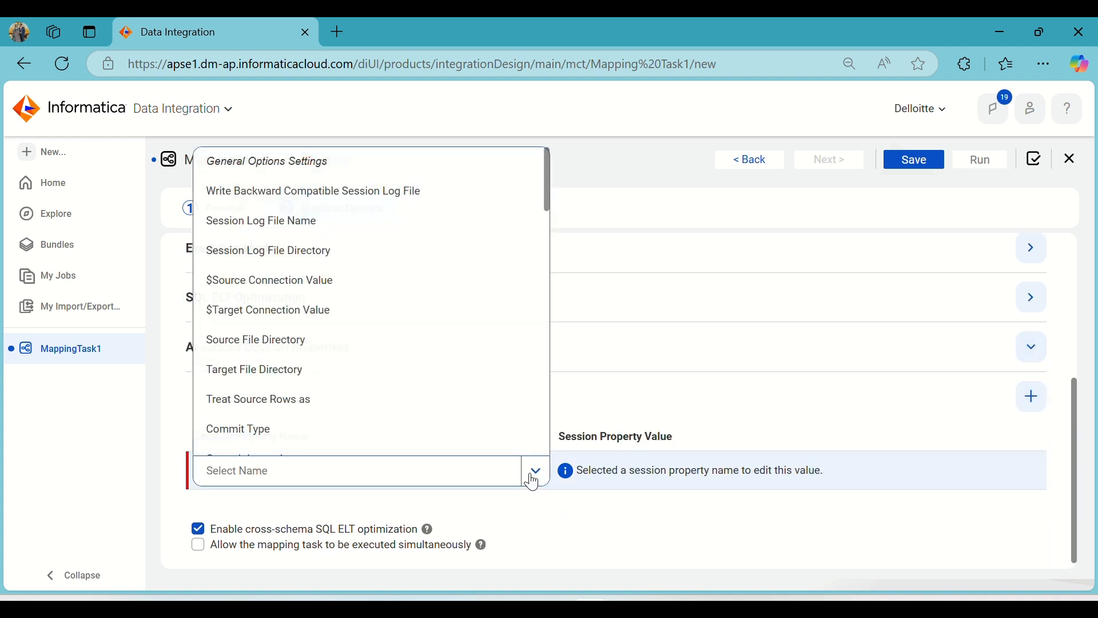
pyautogui.scroll(-10, 358, 257)
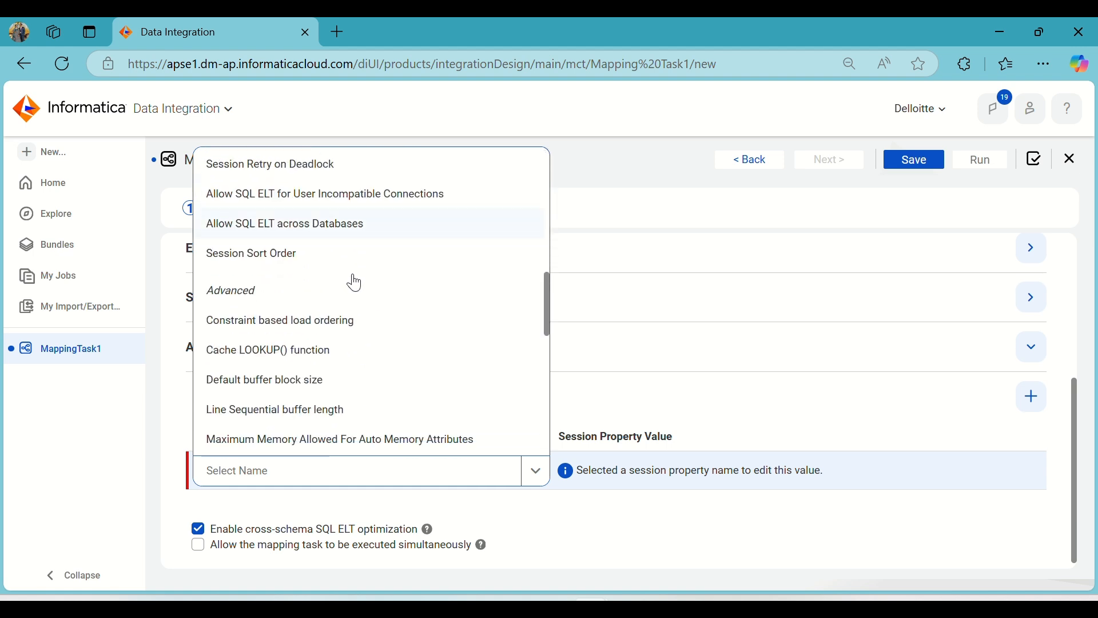
pyautogui.scroll(10, 355, 299)
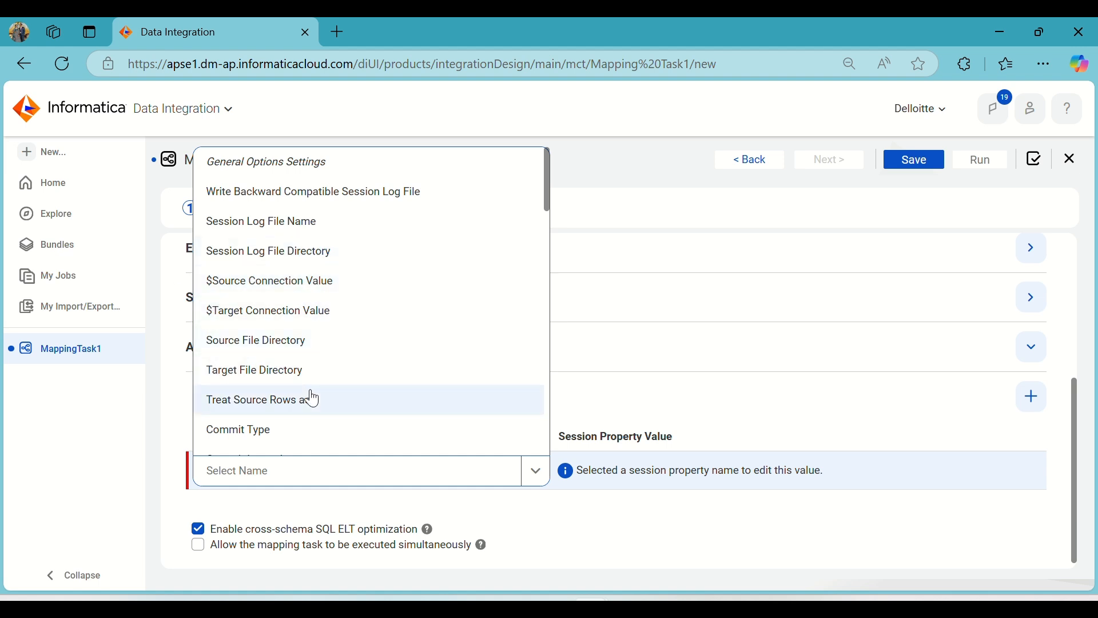
pyautogui.scroll(-2, 342, 366)
pyautogui.scroll(-2, 311, 347)
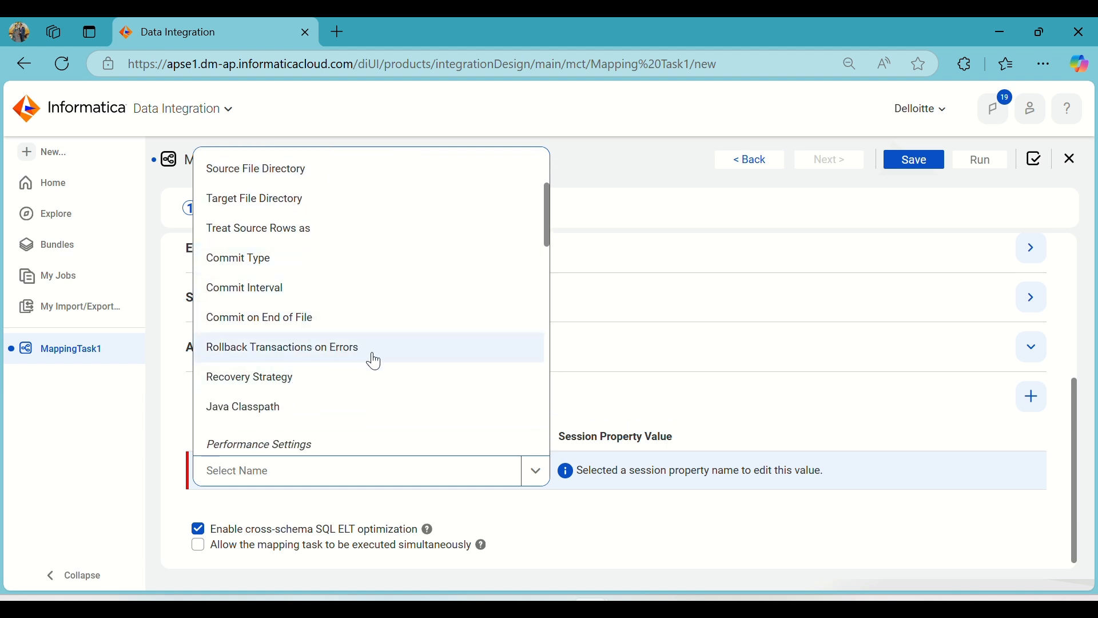
pyautogui.scroll(-3, 355, 357)
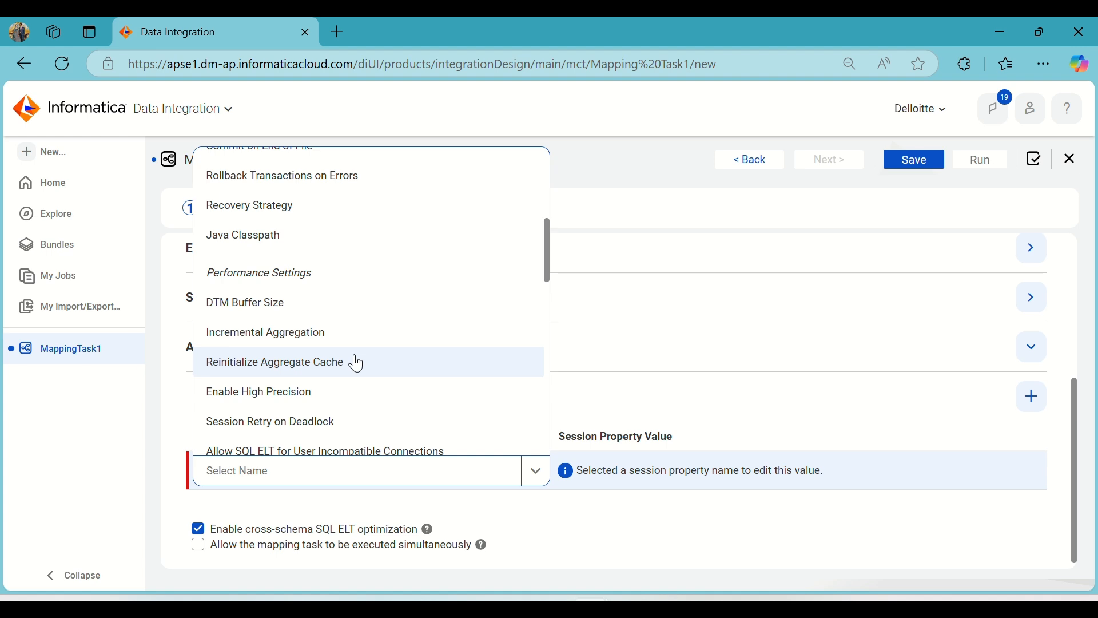
pyautogui.scroll(-2, 355, 358)
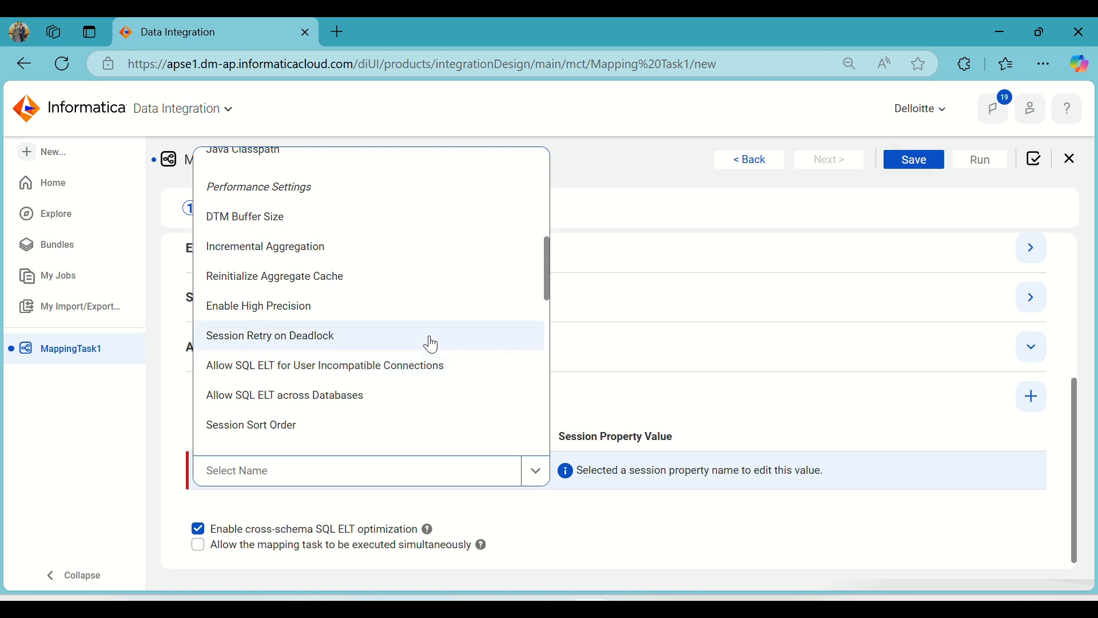
pyautogui.scroll(-3, 423, 342)
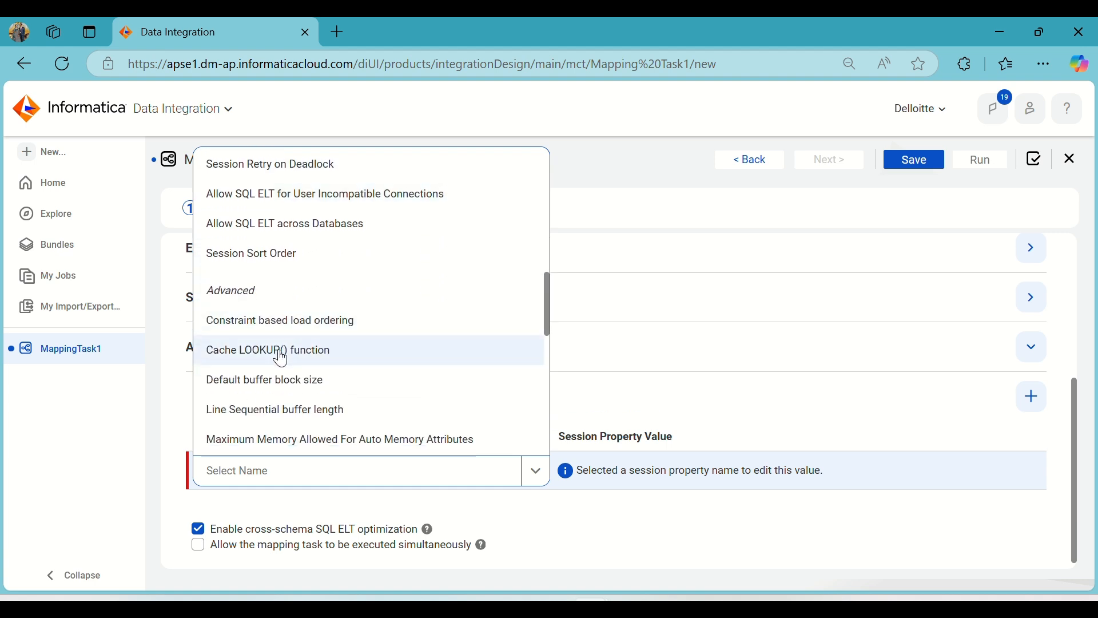
pyautogui.scroll(-3, 291, 354)
pyautogui.scroll(-2, 290, 355)
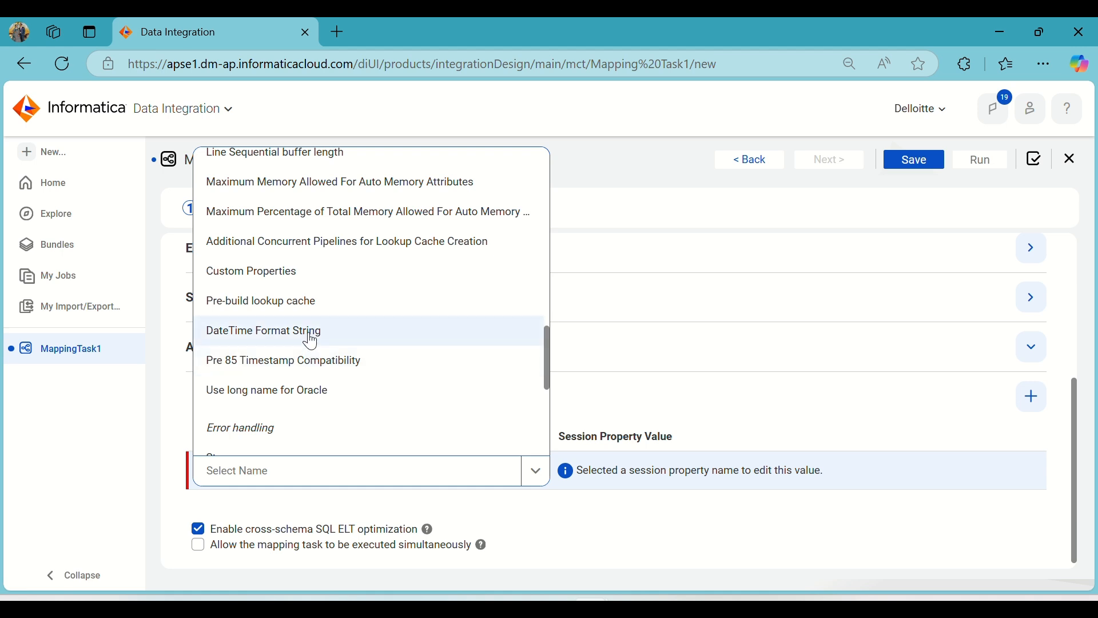
pyautogui.scroll(-3, 275, 417)
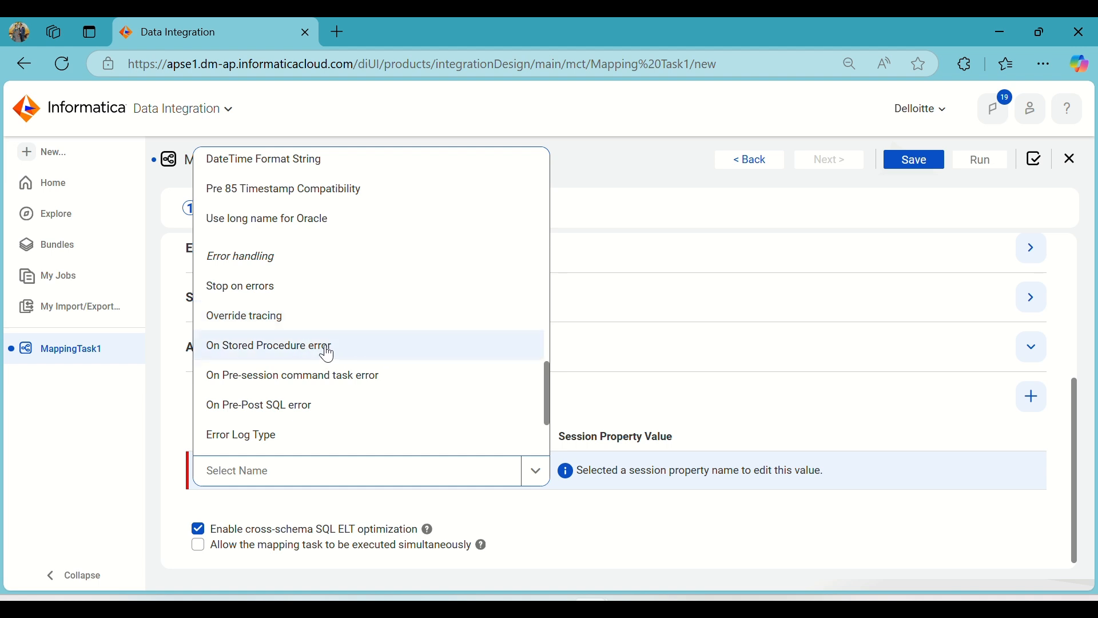
pyautogui.scroll(-3, 338, 356)
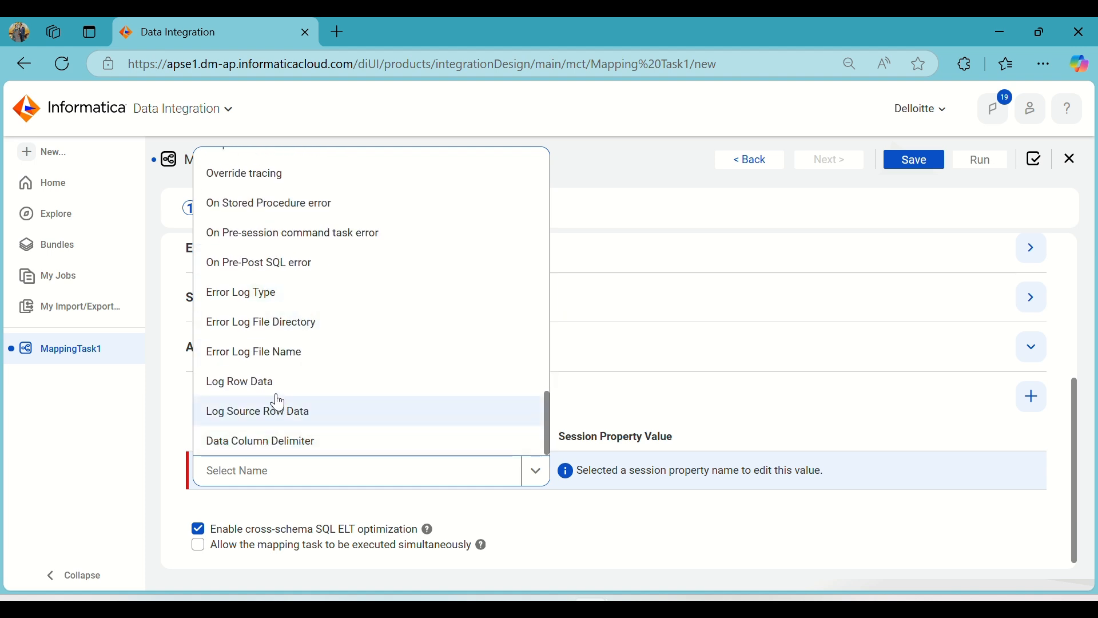
pyautogui.click(755, 401)
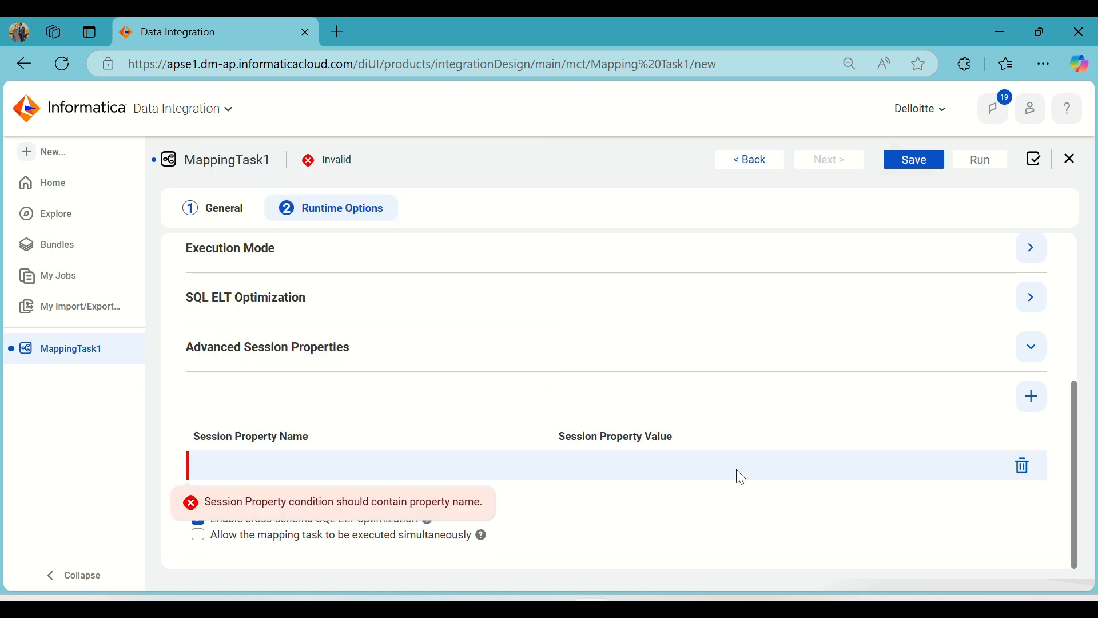
pyautogui.click(1022, 464)
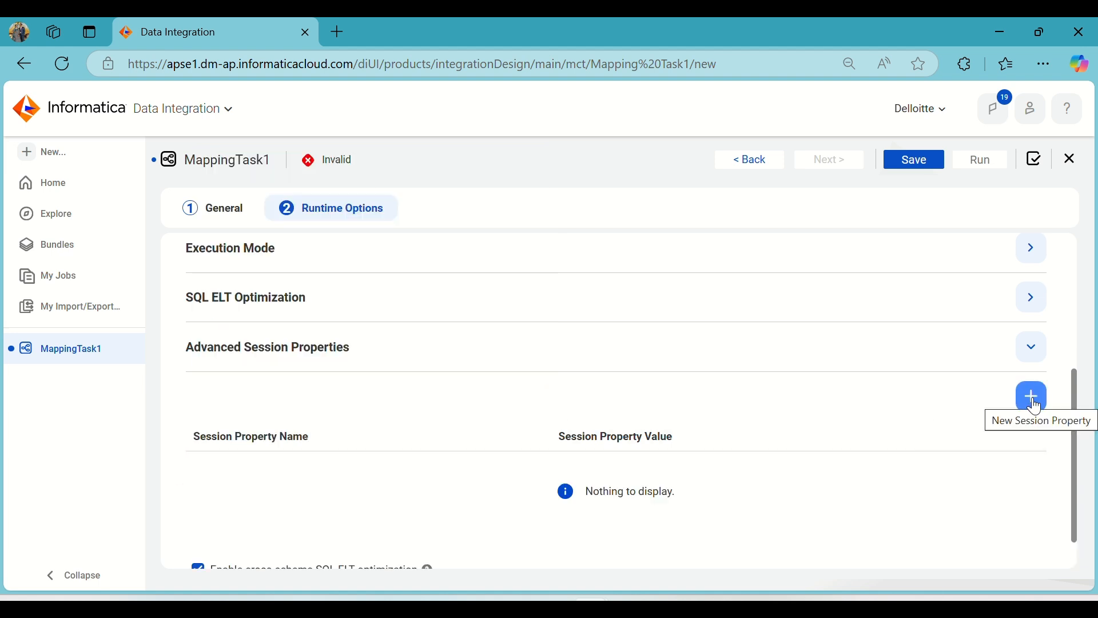
pyautogui.click(1032, 347)
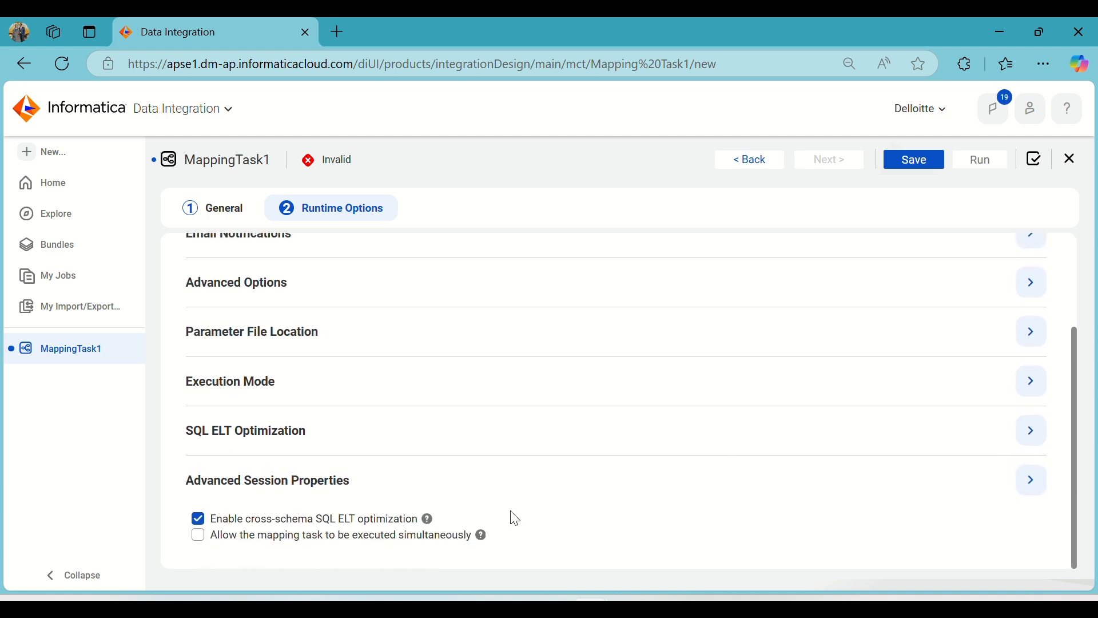
pyautogui.scroll(3, 543, 441)
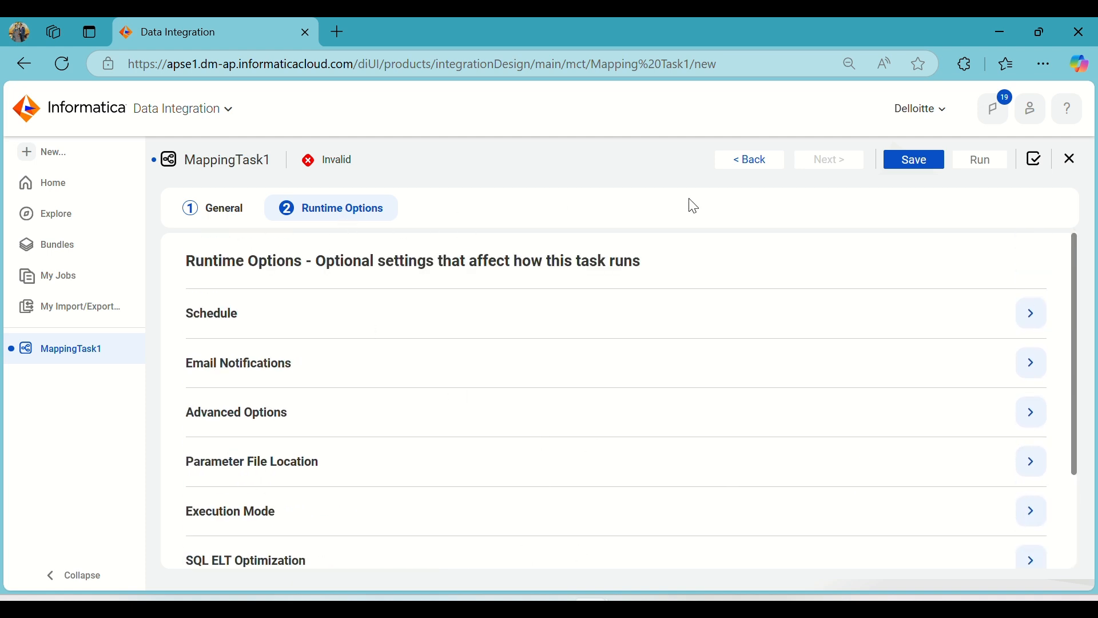
# Save mt_Target_Transformation, run it, and follow the My Jobs link to monitor the run
pyautogui.click(916, 155)
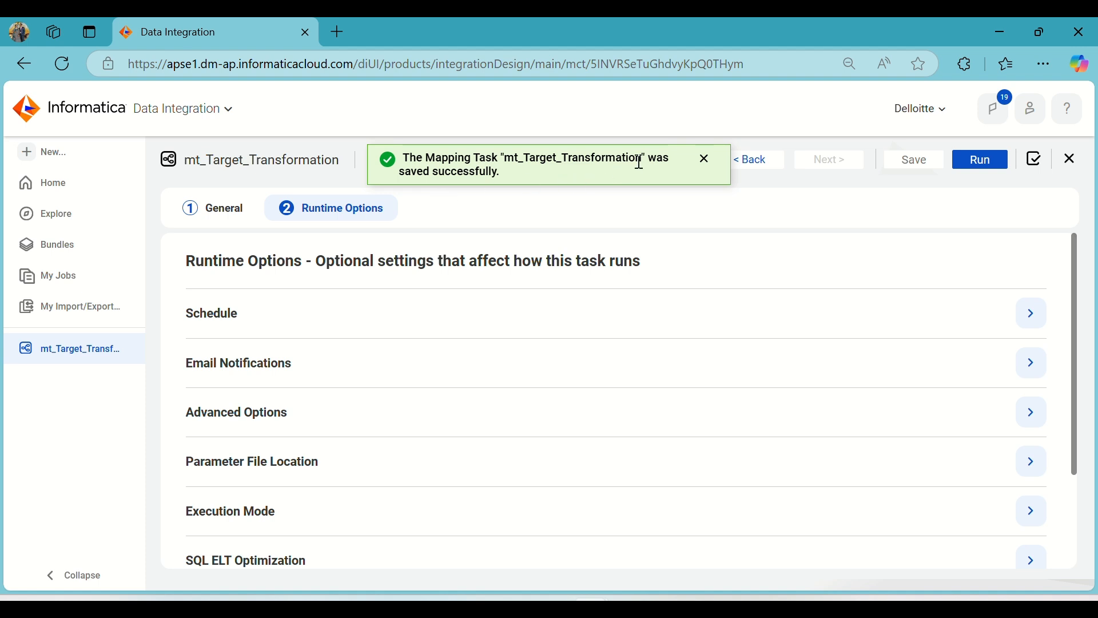
pyautogui.click(706, 159)
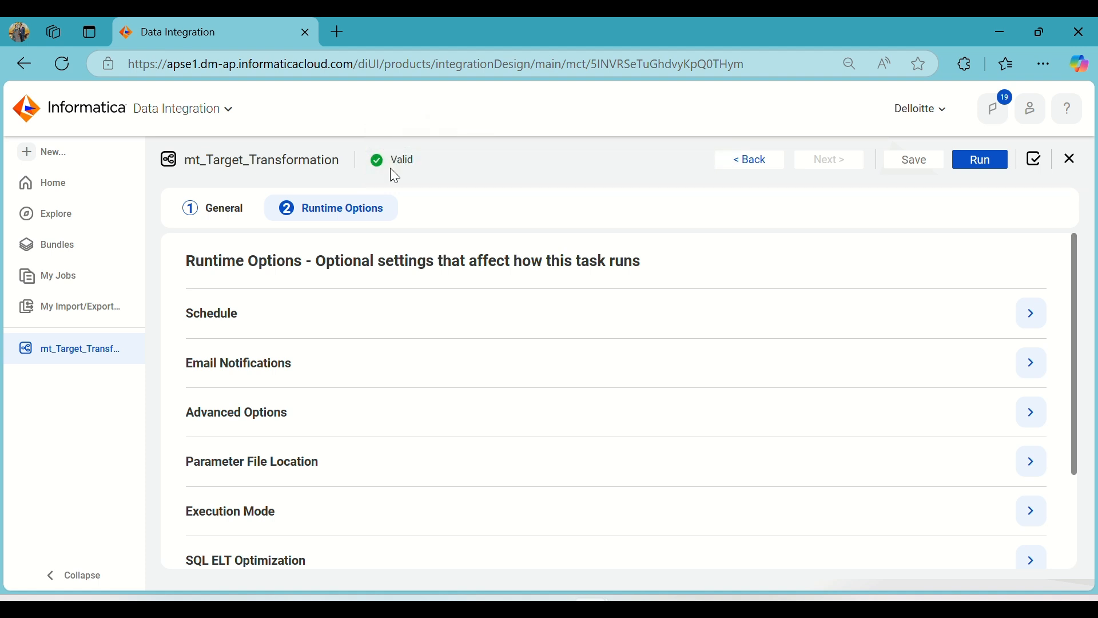
pyautogui.click(495, 163)
pyautogui.click(966, 160)
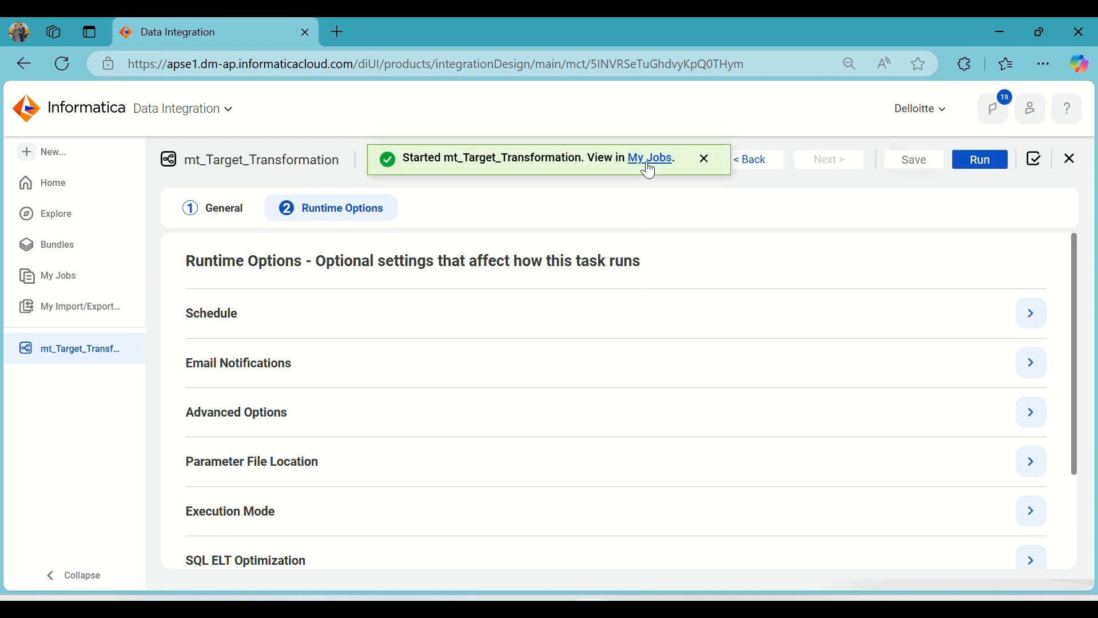
pyautogui.click(650, 161)
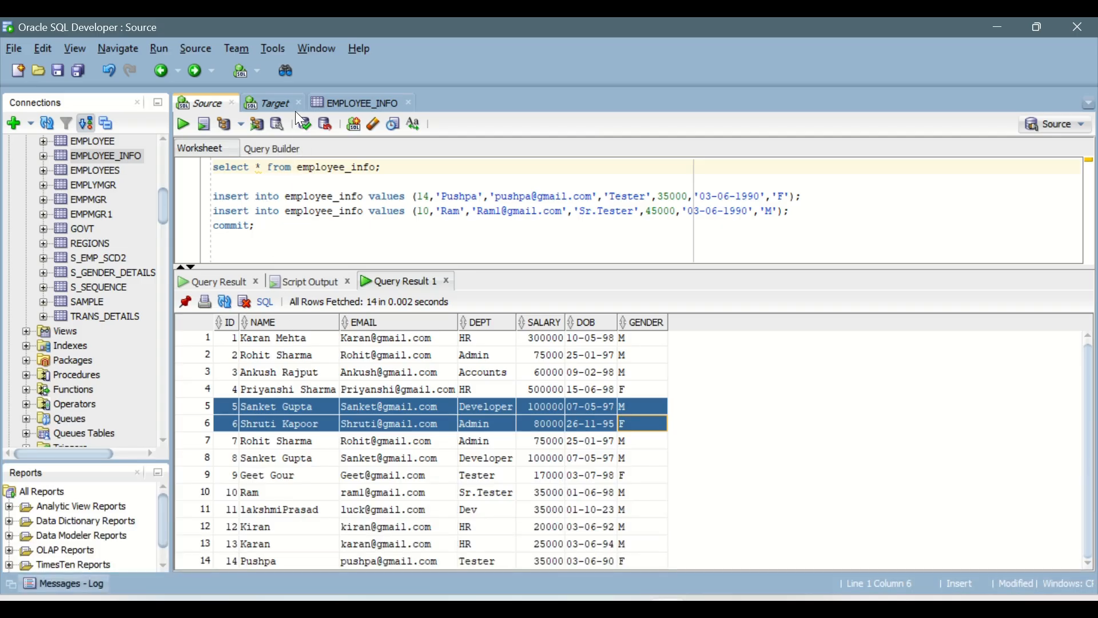
# Refresh My Jobs until the run succeeds with 14 rows, then return to the T_Emp_Info query
pyautogui.click(265, 109)
pyautogui.click(186, 129)
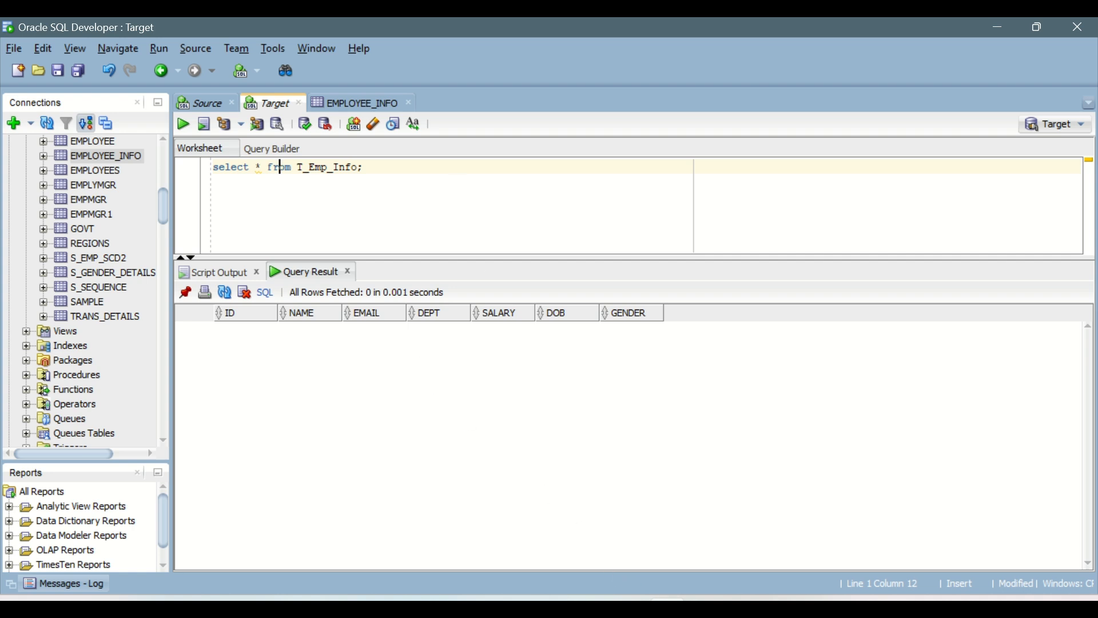
pyautogui.click(233, 189)
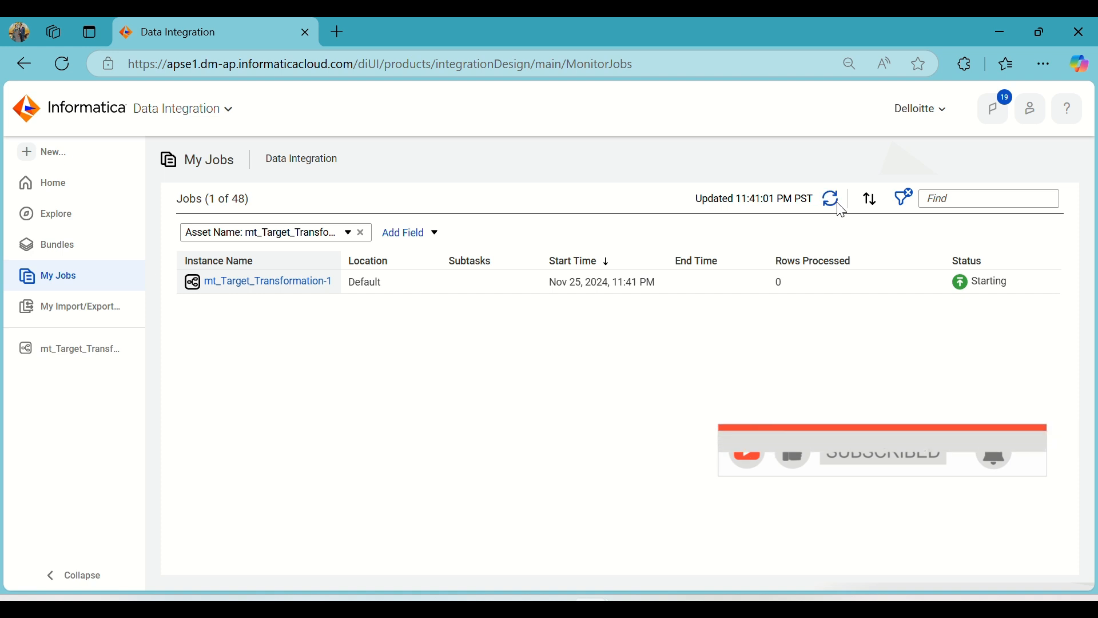
pyautogui.click(836, 209)
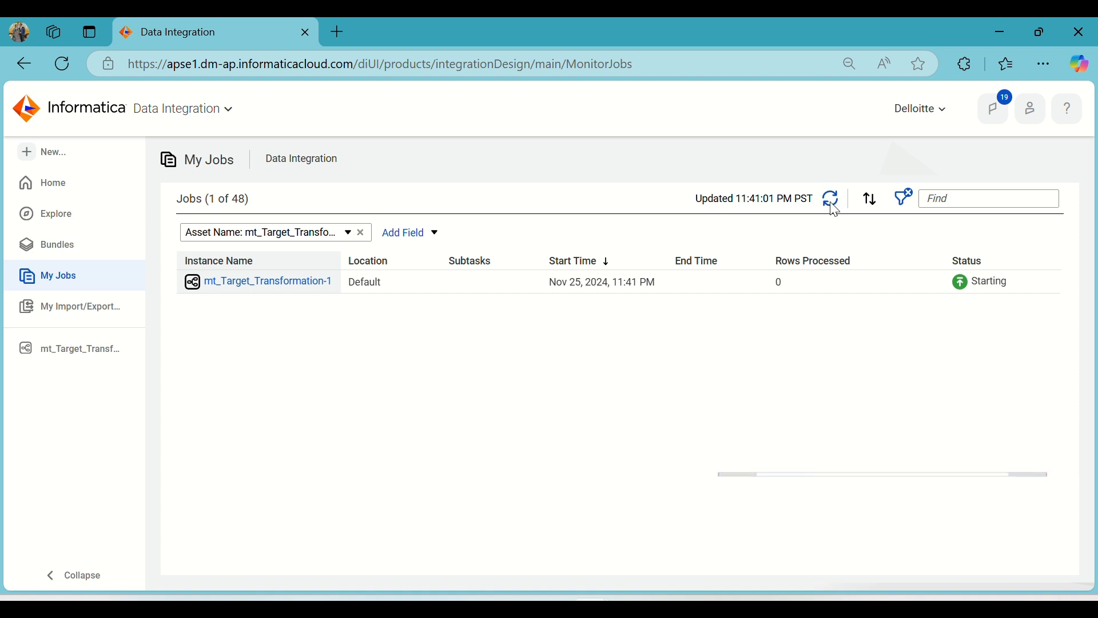
pyautogui.click(830, 203)
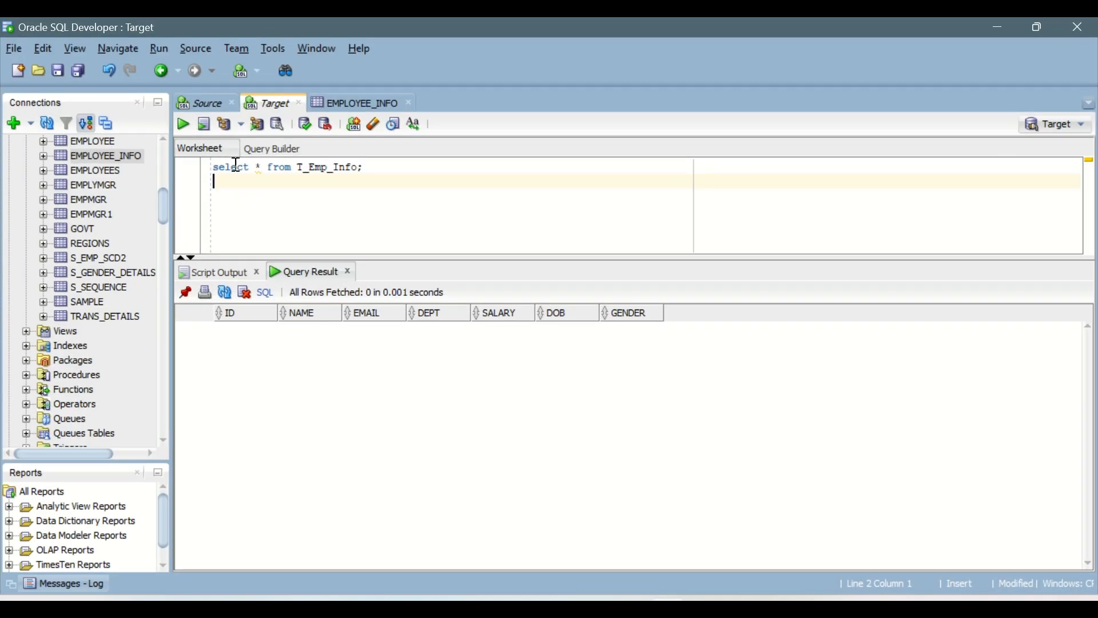
pyautogui.click(237, 167)
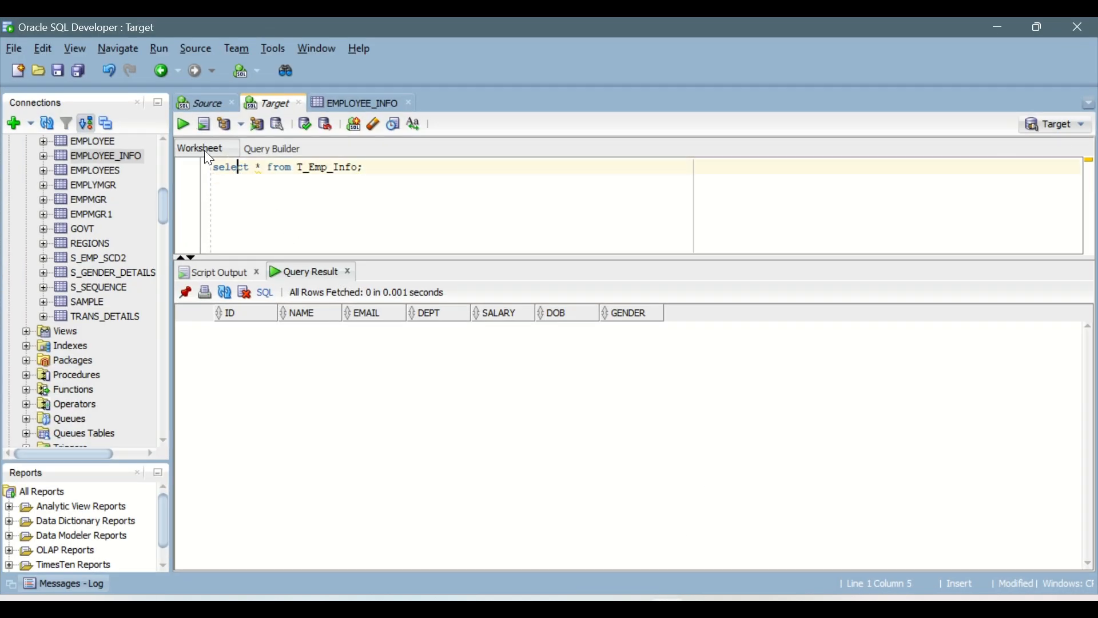
# Rerun select * from T_Emp_Info; to show the 14 loaded employee rows
pyautogui.click(185, 126)
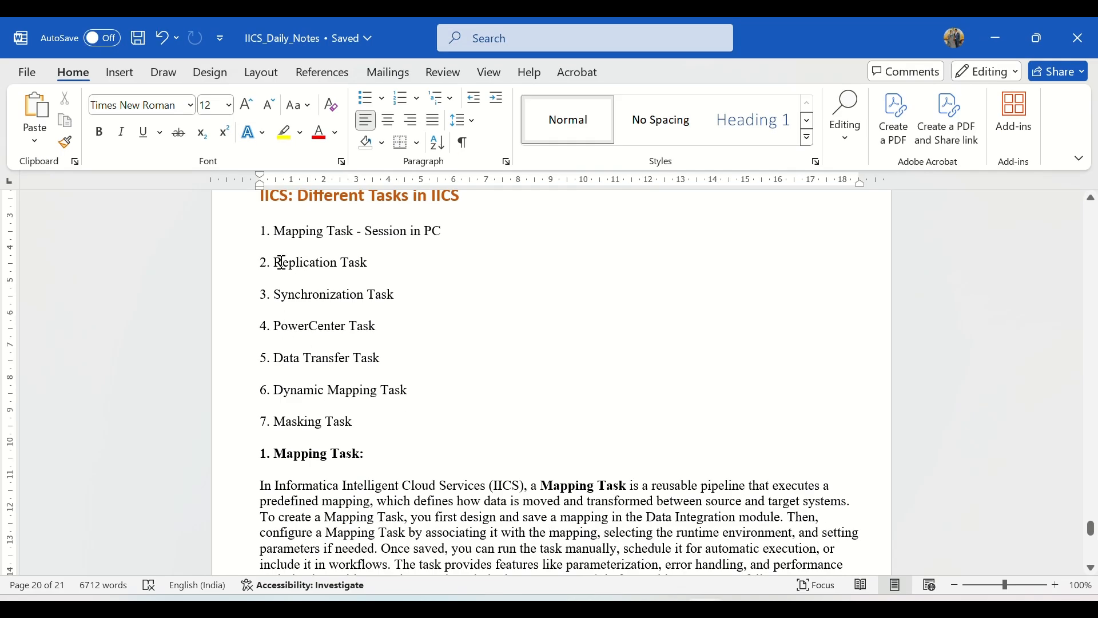
# Scroll the IICS notes to the '2. Replication Task:' heading and select 'Replication'
pyautogui.moveTo(275, 263); pyautogui.dragTo(367, 262)
pyautogui.scroll(-5, 577, 393)
pyautogui.scroll(-3, 576, 393)
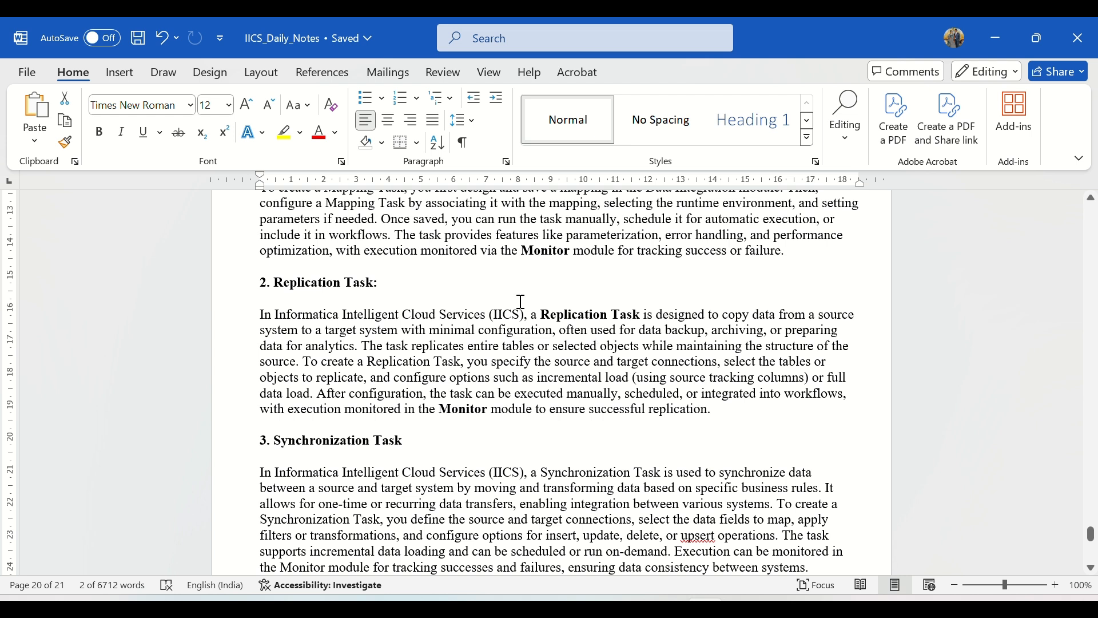
pyautogui.moveTo(277, 282); pyautogui.dragTo(341, 282)
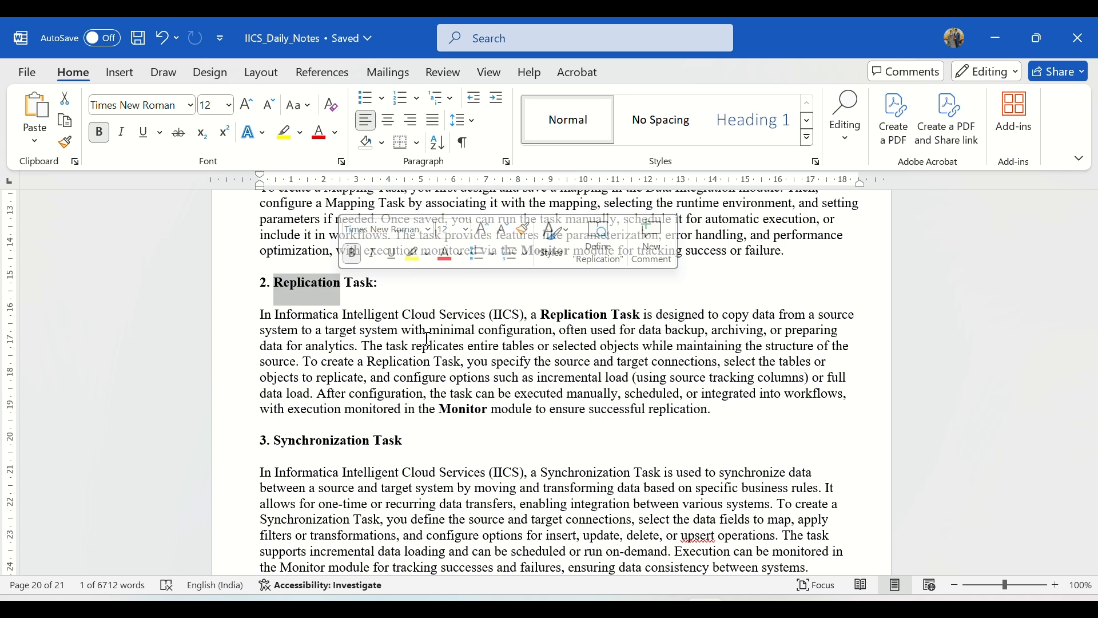
# Switch from Word back to the Informatica My Jobs page in Edge
pyautogui.click(461, 43)
pyautogui.hotkey('alt', 'Tab')
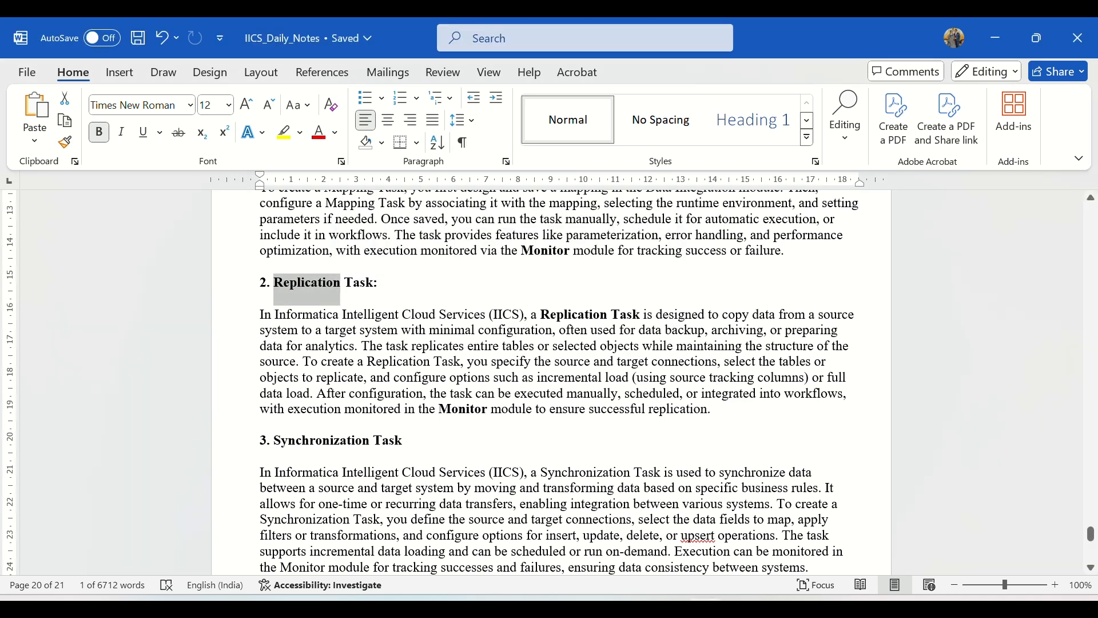
pyautogui.hotkey('alt', 'Tab')
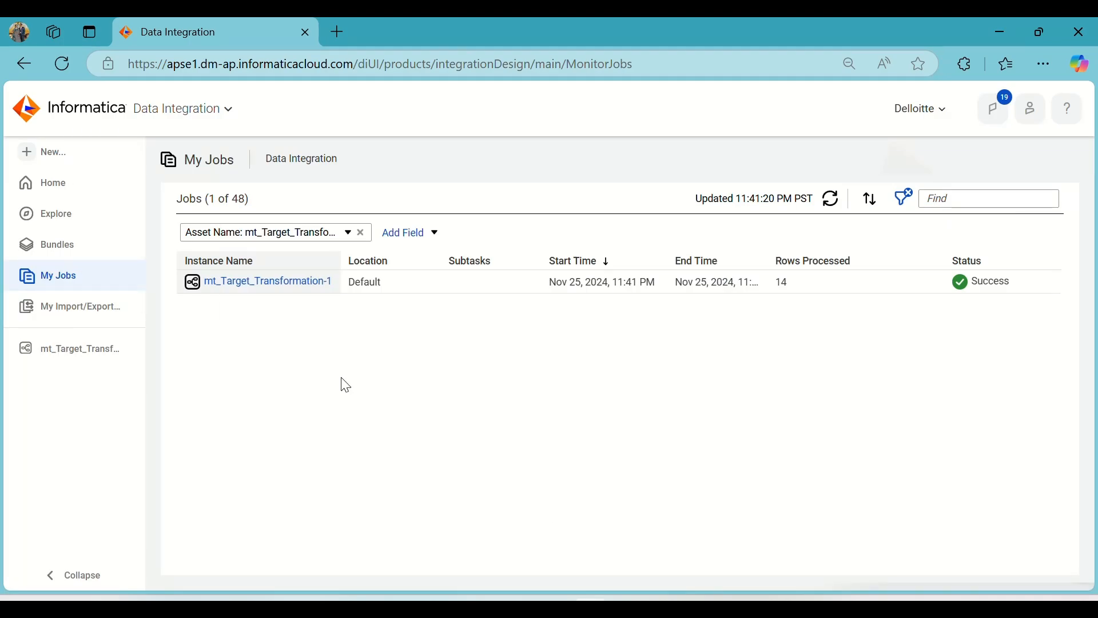
# Create a new asset of type Replication Task from the New... Tasks list
pyautogui.click(44, 151)
pyautogui.click(260, 211)
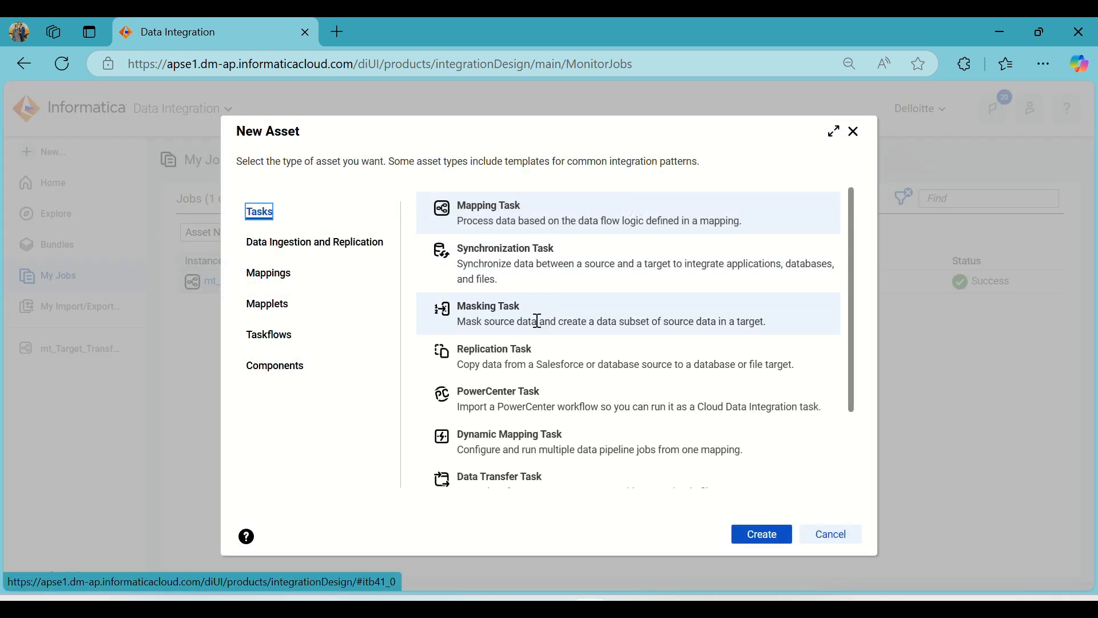
pyautogui.click(529, 355)
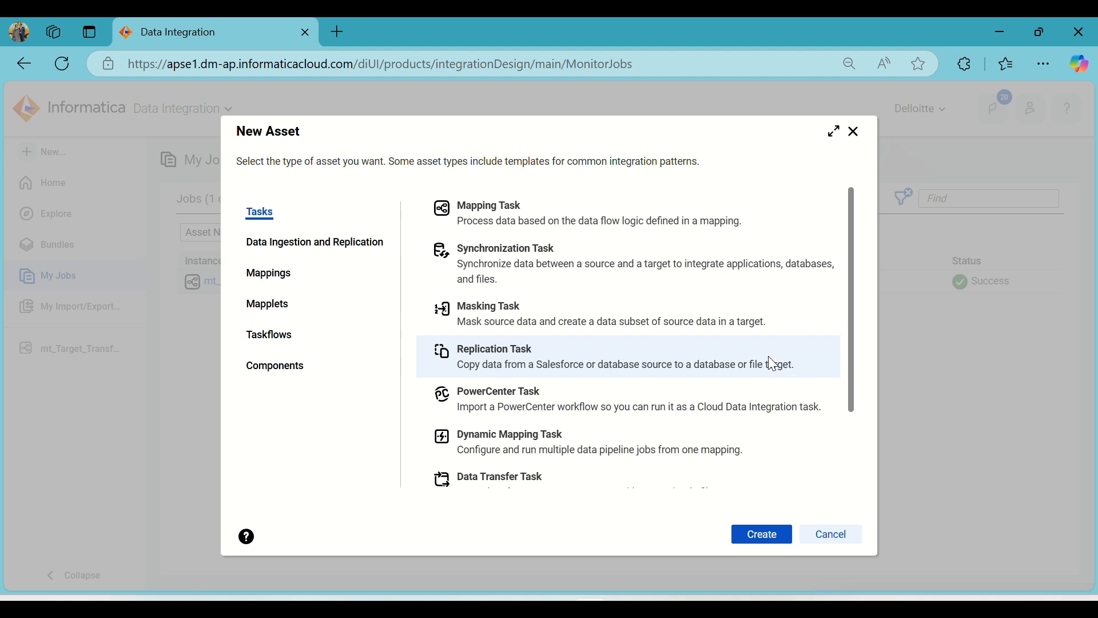
pyautogui.click(749, 536)
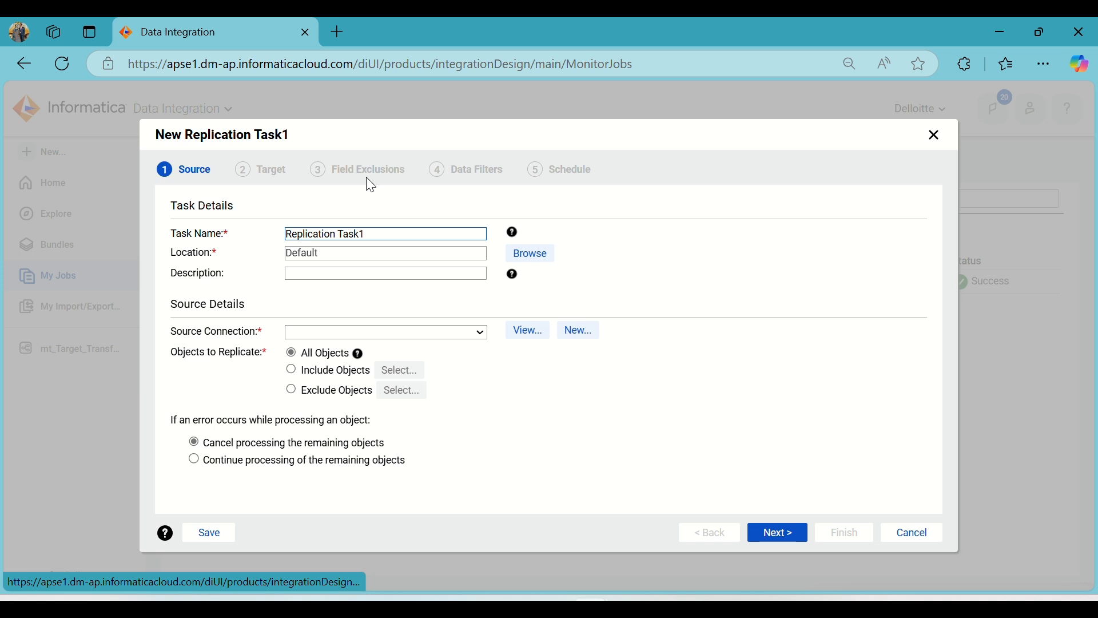
# Rename the task to Replication_Task_Source_DB
pyautogui.click(380, 232)
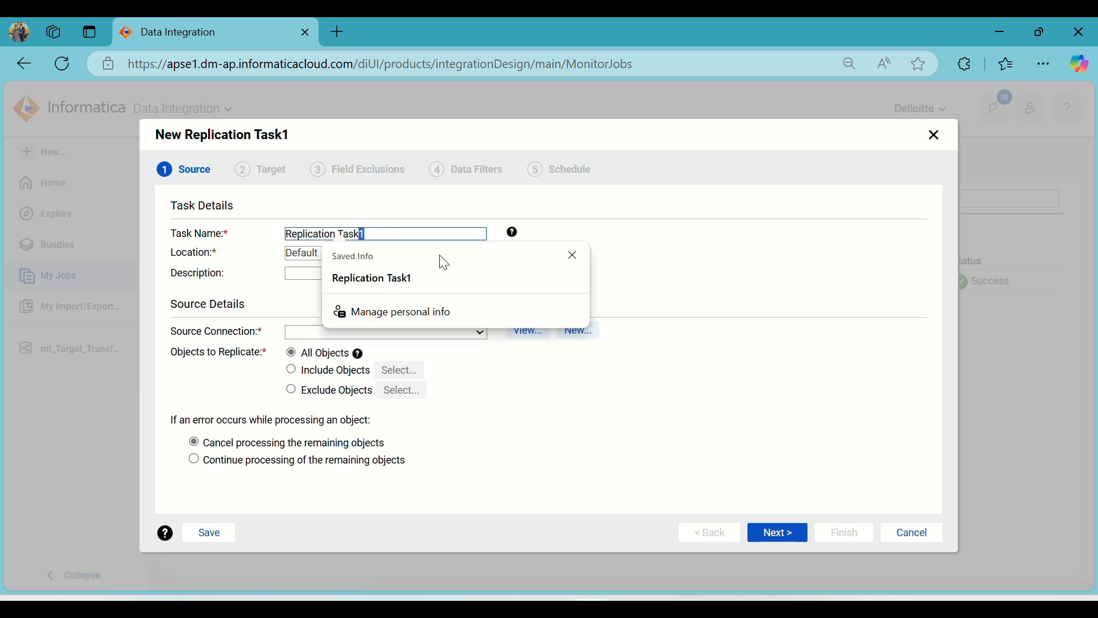
pyautogui.press('BackSpace')
pyautogui.write('_')
pyautogui.press('Right')
pyautogui.press('Right')
pyautogui.press('Right')
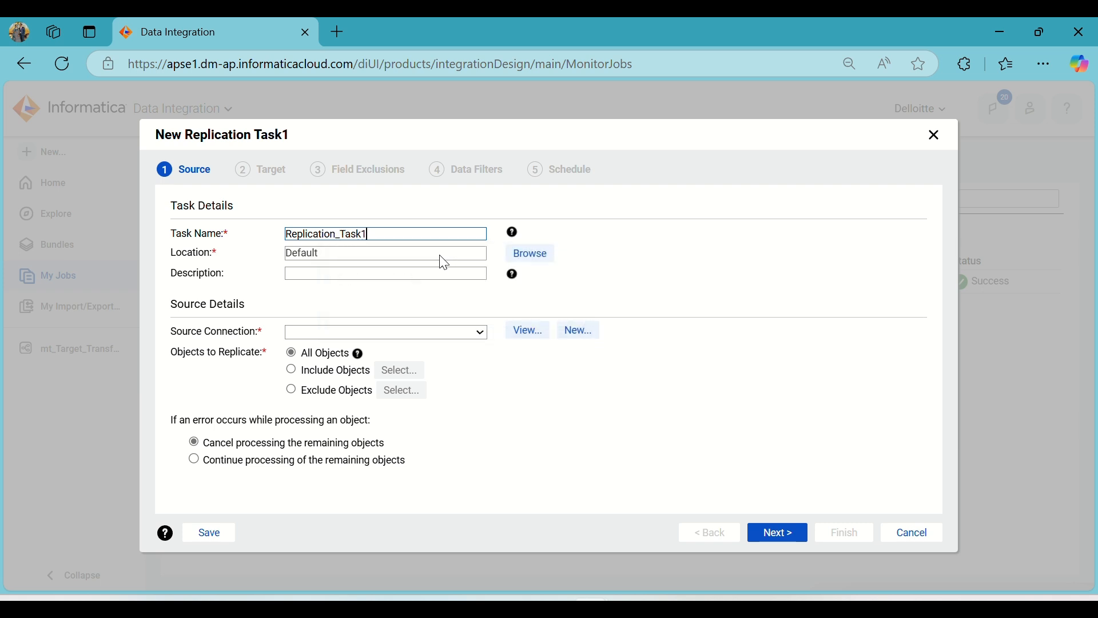
pyautogui.press('BackSpace')
pyautogui.write('_Source_DB')
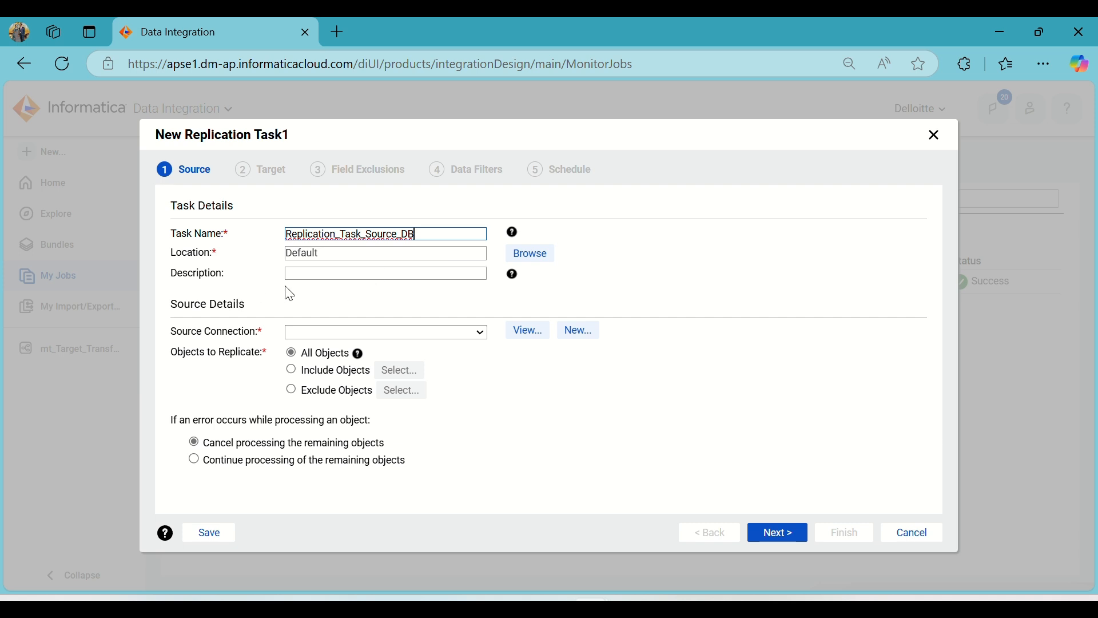
# Set the source connection to Oracle_Source and choose Include Objects
pyautogui.click(384, 334)
pyautogui.click(380, 375)
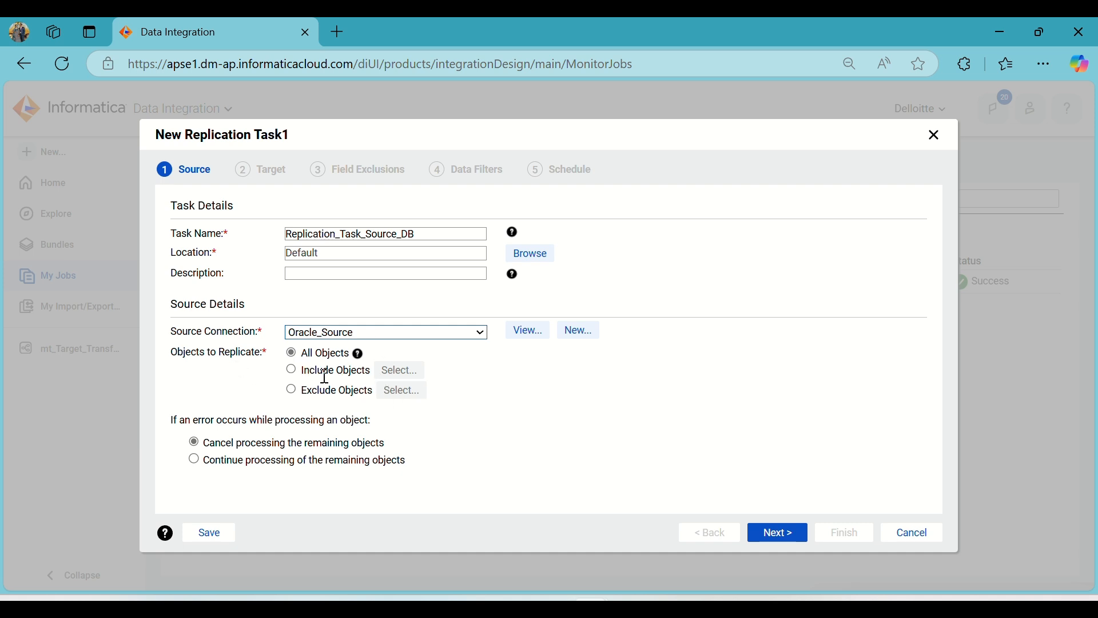
pyautogui.click(292, 371)
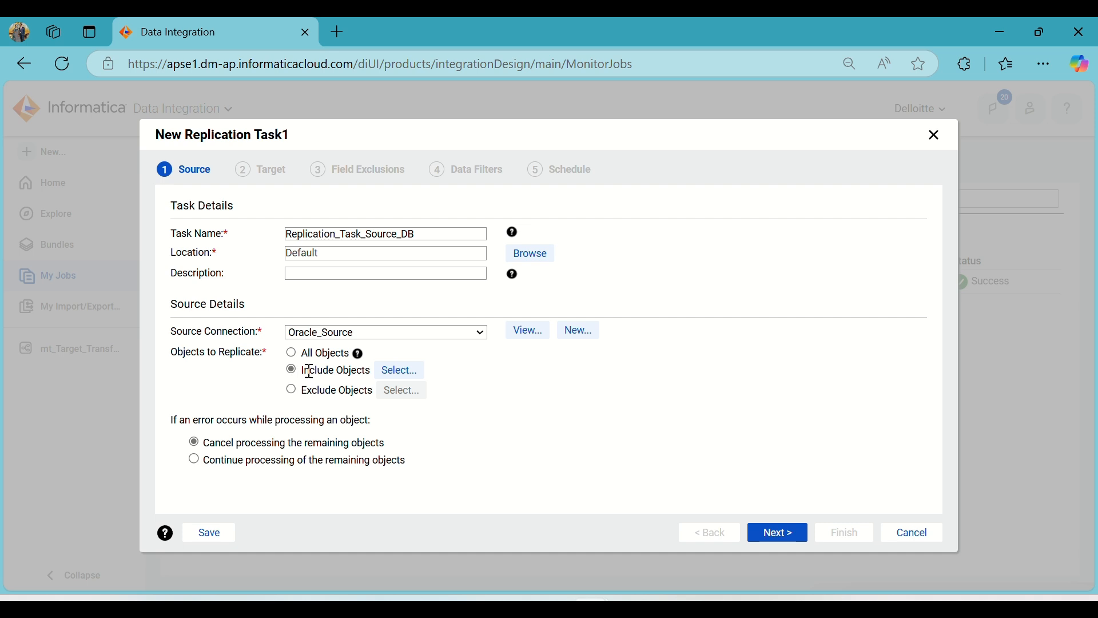
pyautogui.click(400, 370)
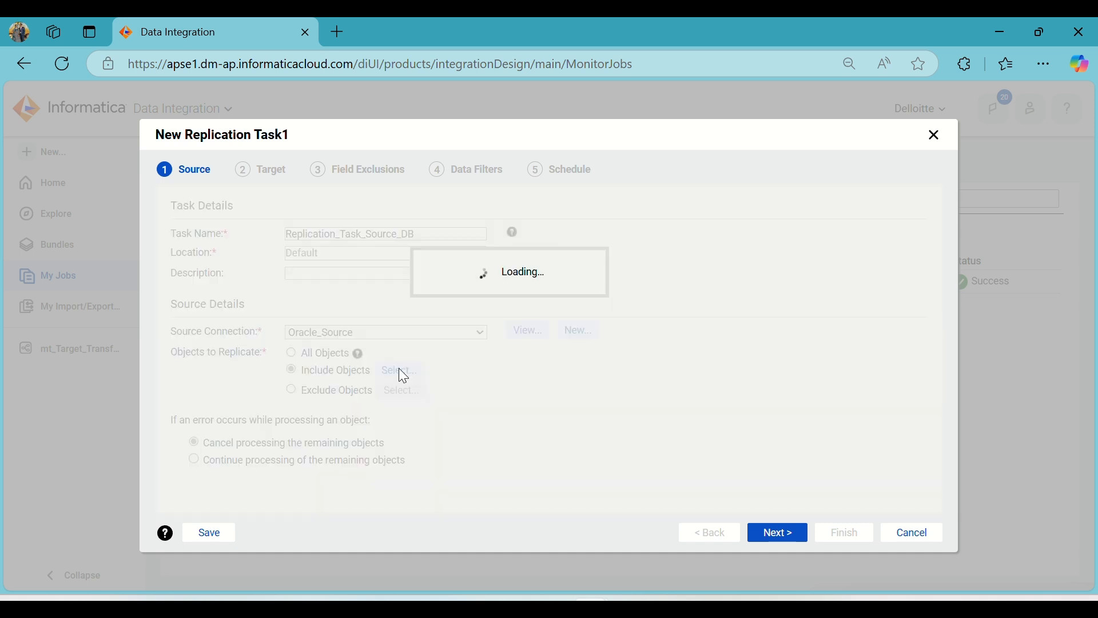
# Tick the EMPLOYEE and COMPANY tables in Include Source Objects and confirm
pyautogui.scroll(-3, 687, 304)
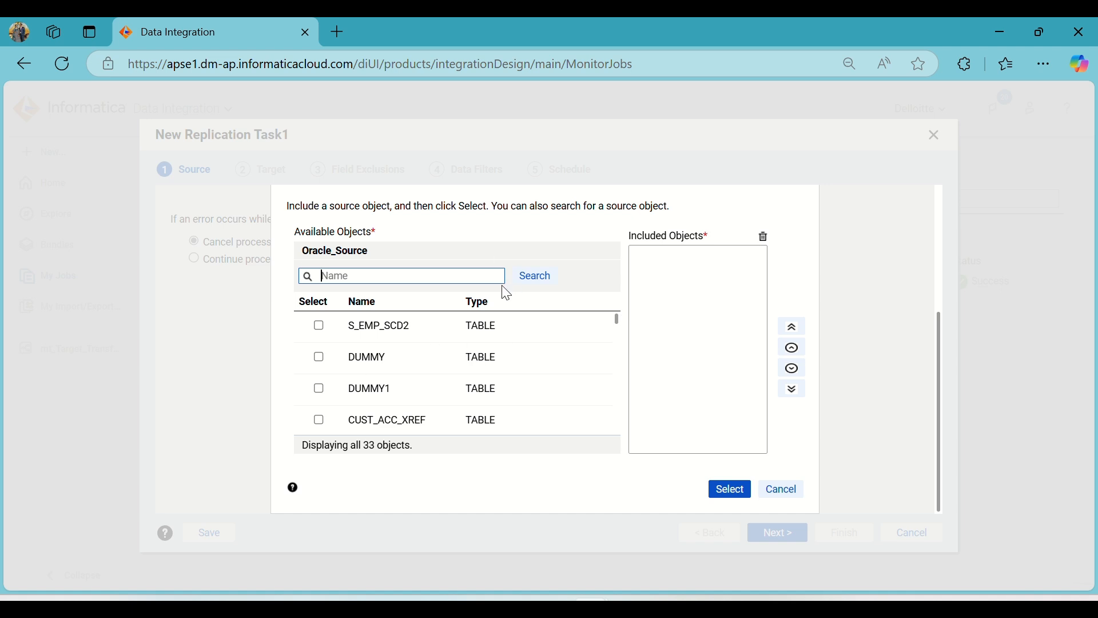
pyautogui.scroll(-10, 425, 350)
pyautogui.scroll(15, 425, 350)
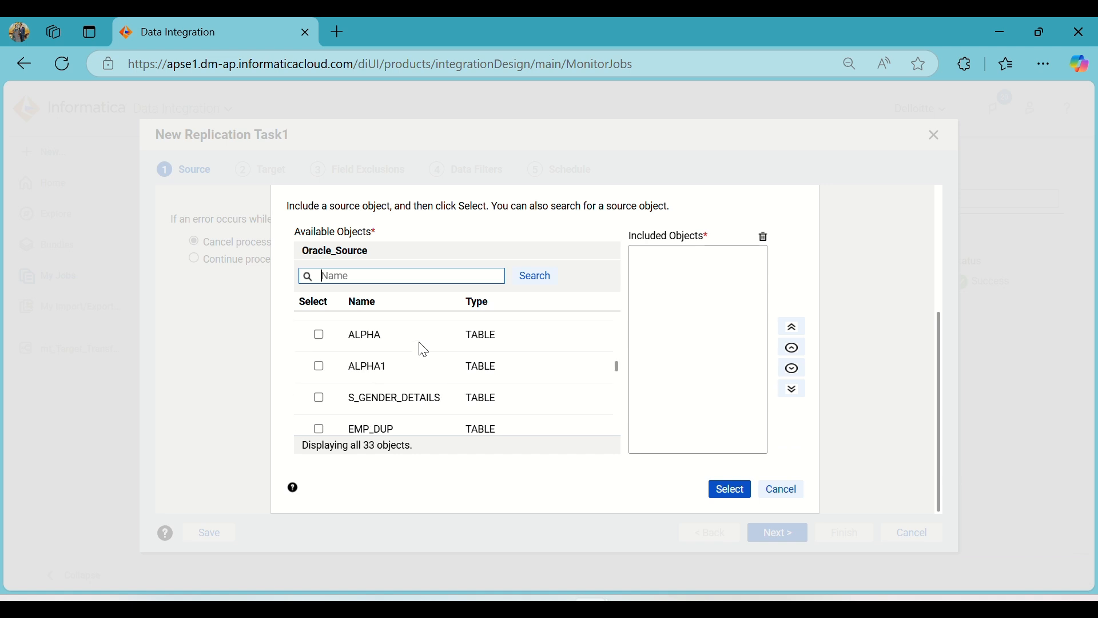
pyautogui.scroll(-5, 421, 353)
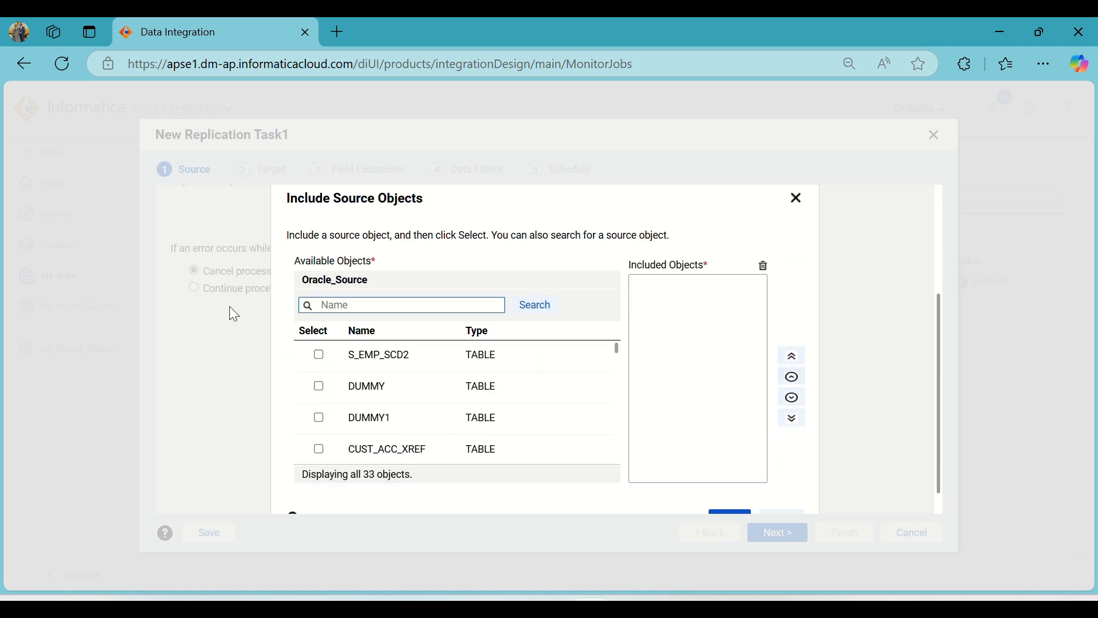
pyautogui.scroll(-1, 229, 307)
pyautogui.scroll(-3, 355, 375)
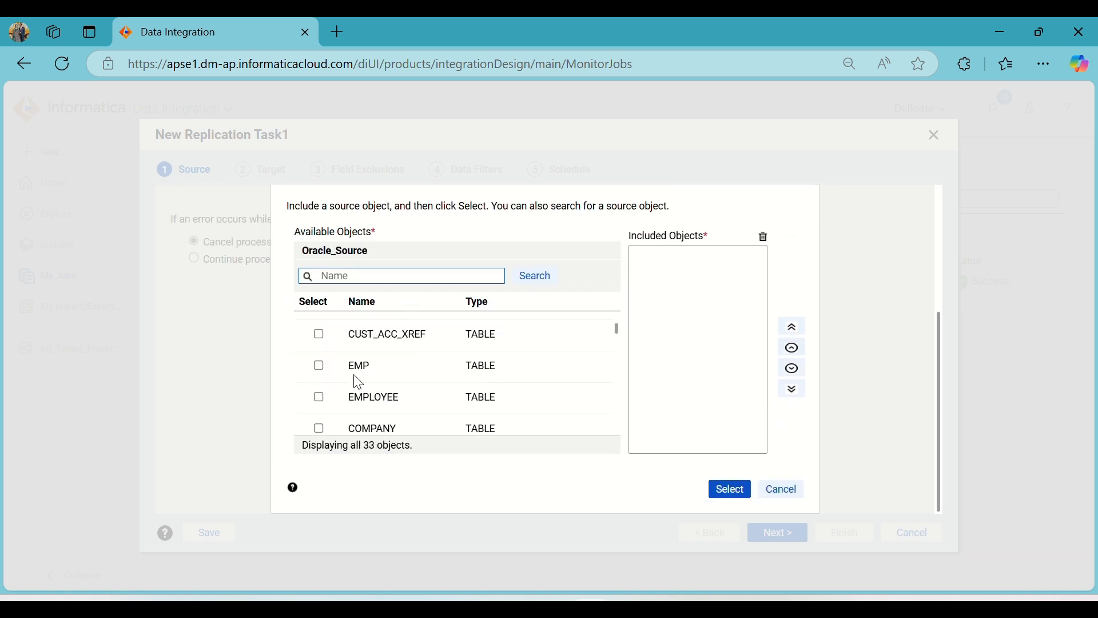
pyautogui.click(319, 399)
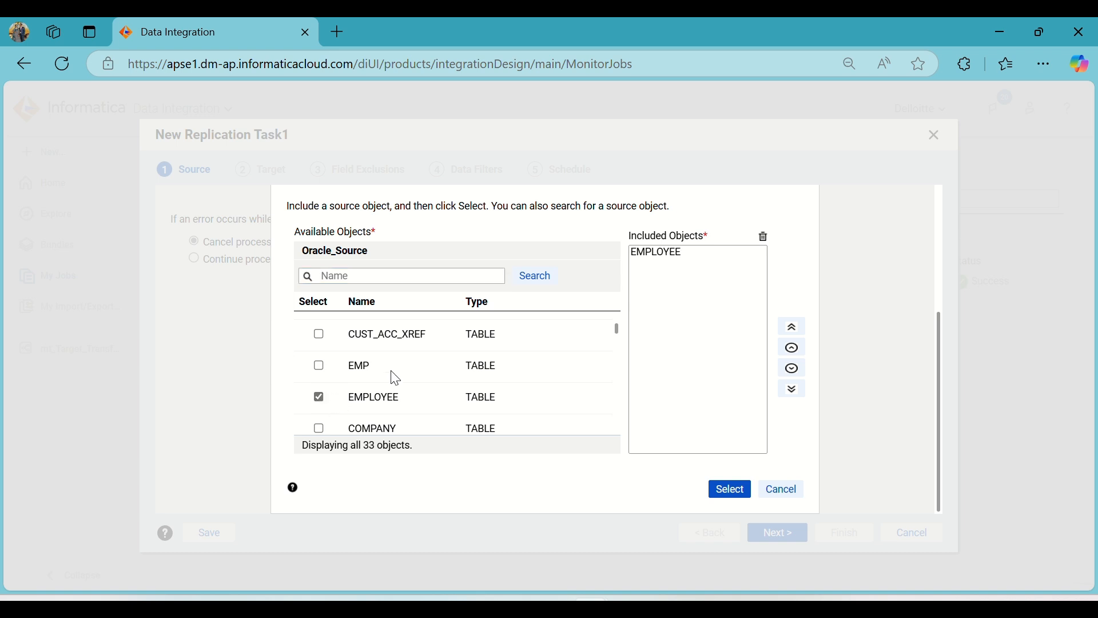
pyautogui.scroll(-3, 388, 363)
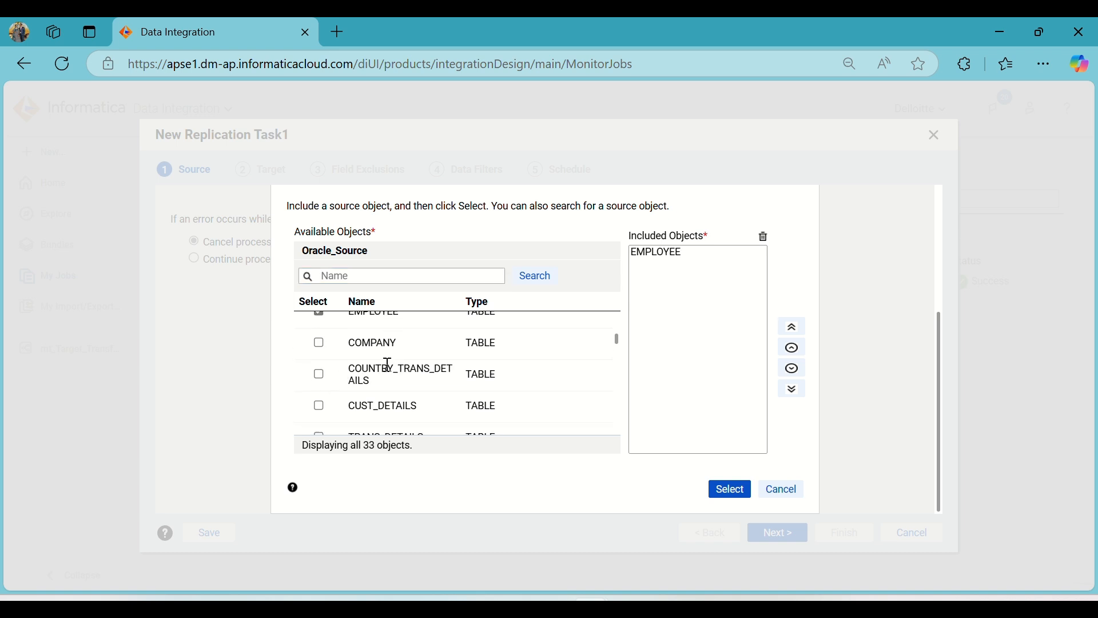
pyautogui.click(320, 343)
pyautogui.scroll(3, 417, 351)
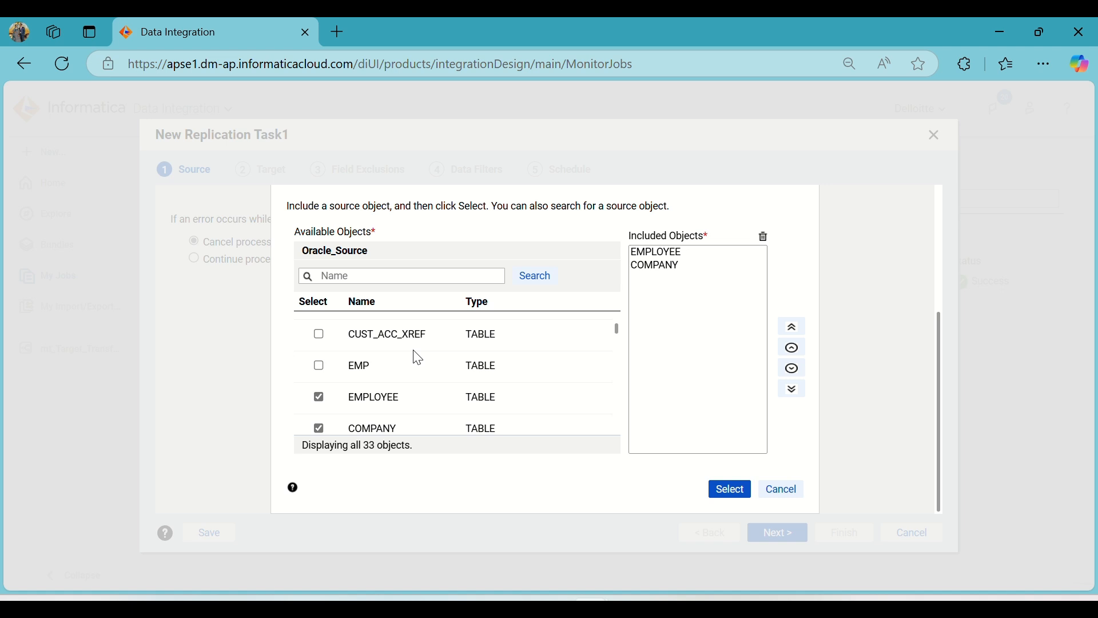
pyautogui.click(735, 490)
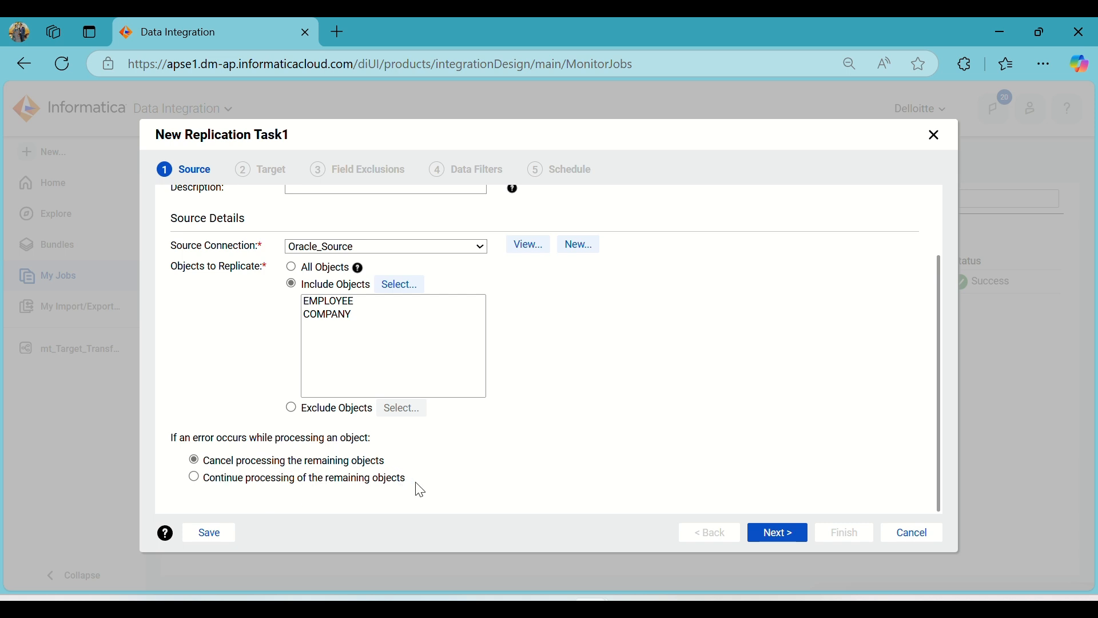
# Review EMPLOYEE and COMPANY as included objects, then advance to the Target step
pyautogui.click(363, 303)
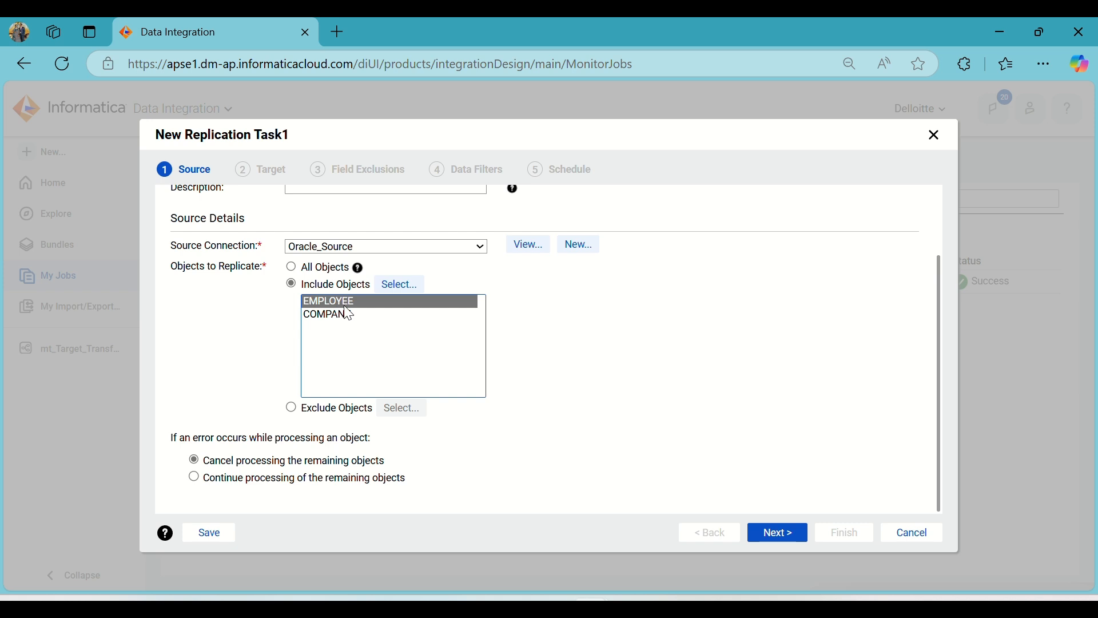
pyautogui.click(343, 315)
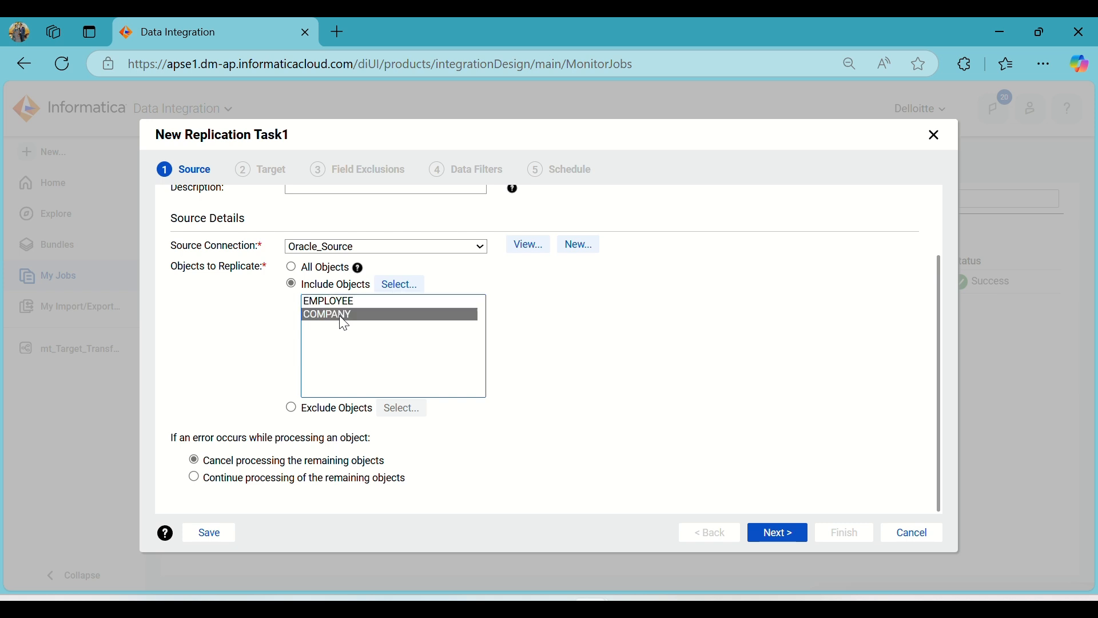
pyautogui.click(341, 302)
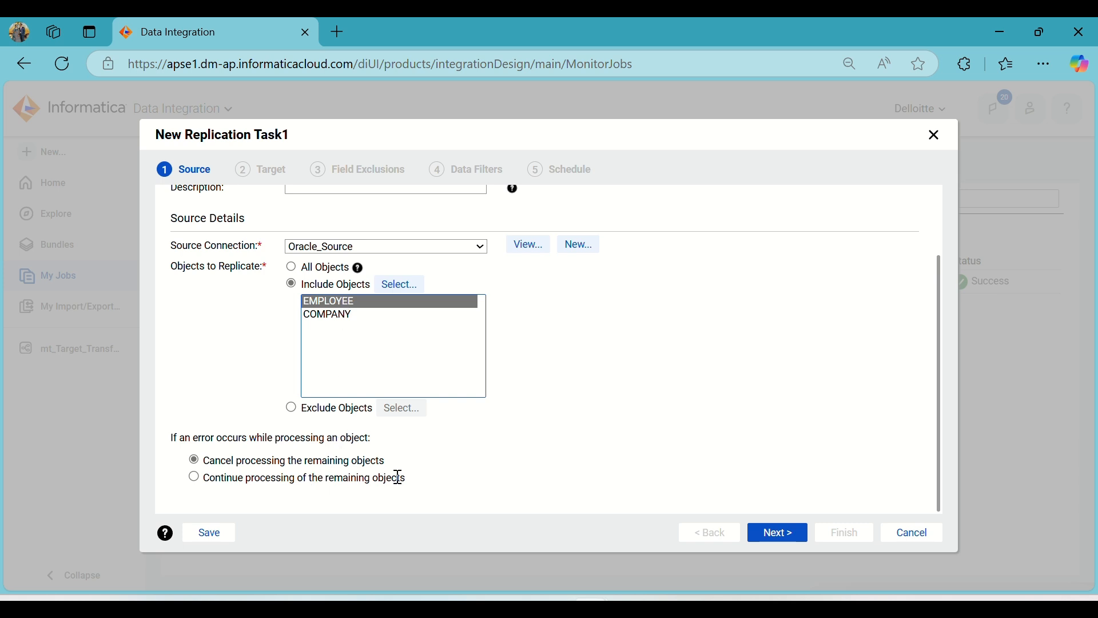
pyautogui.click(336, 316)
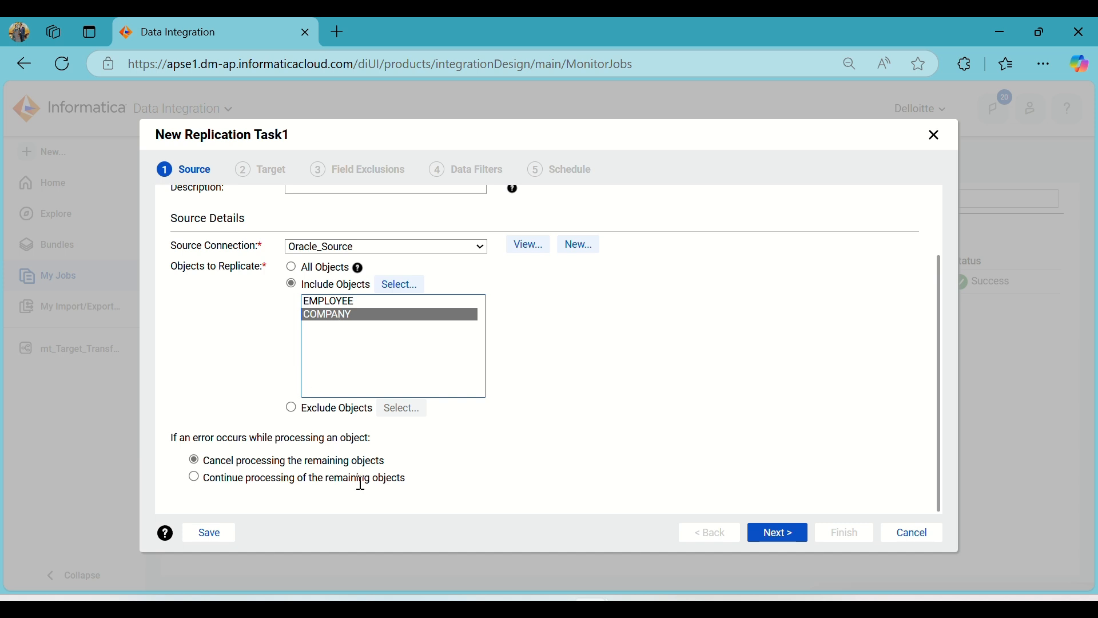
pyautogui.click(335, 303)
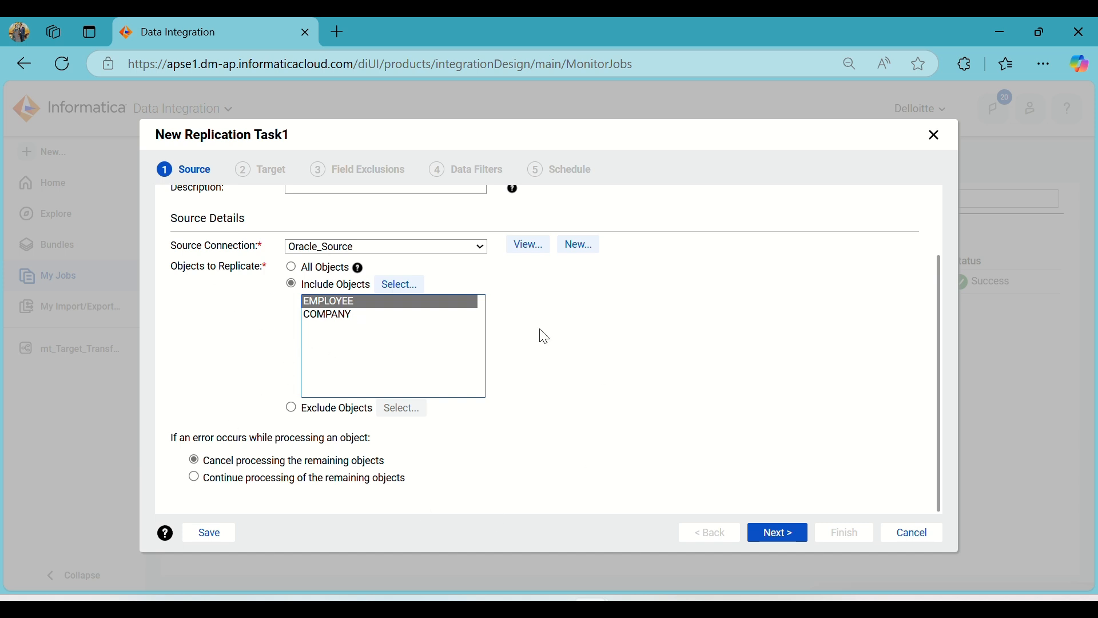
pyautogui.click(787, 533)
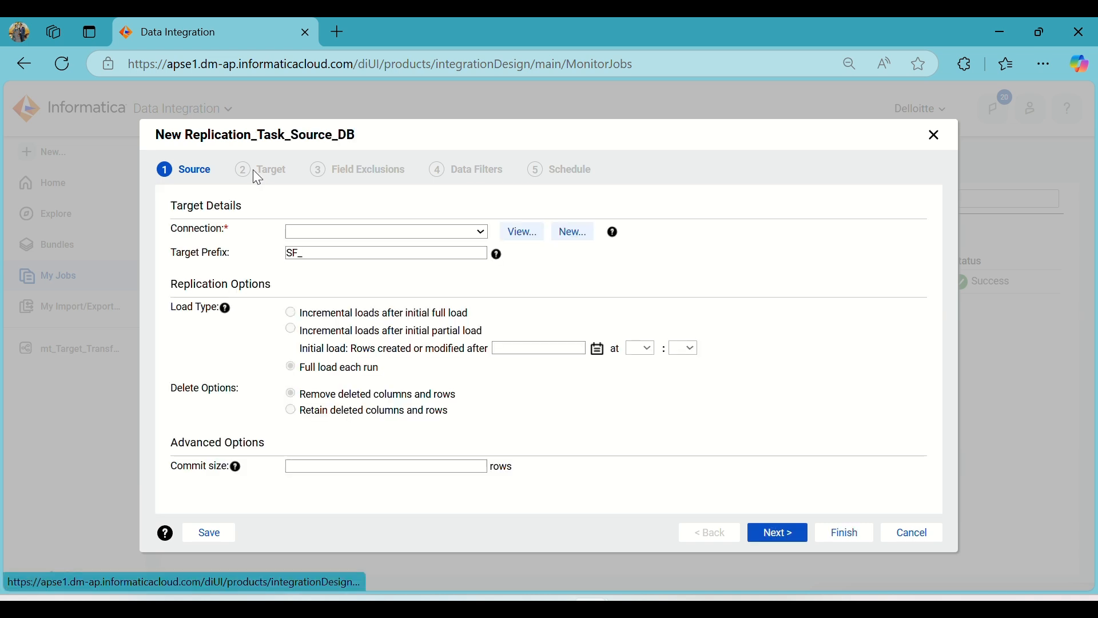
# Choose FF_Target as target connection, keep Full load each run, and advance to Field Exclusions
pyautogui.click(355, 230)
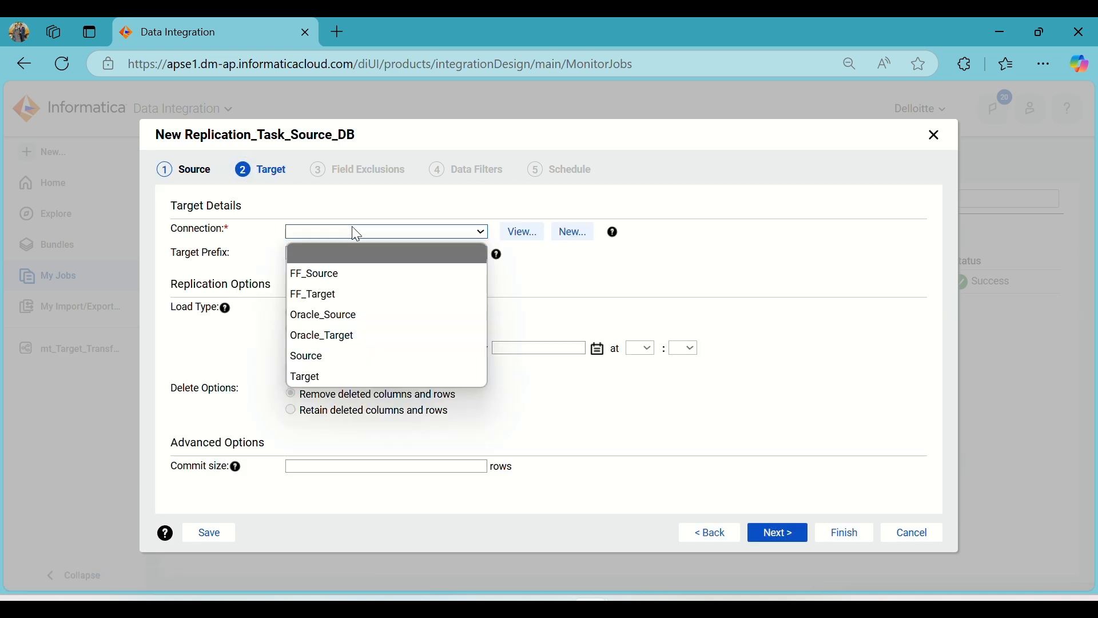
pyautogui.click(347, 290)
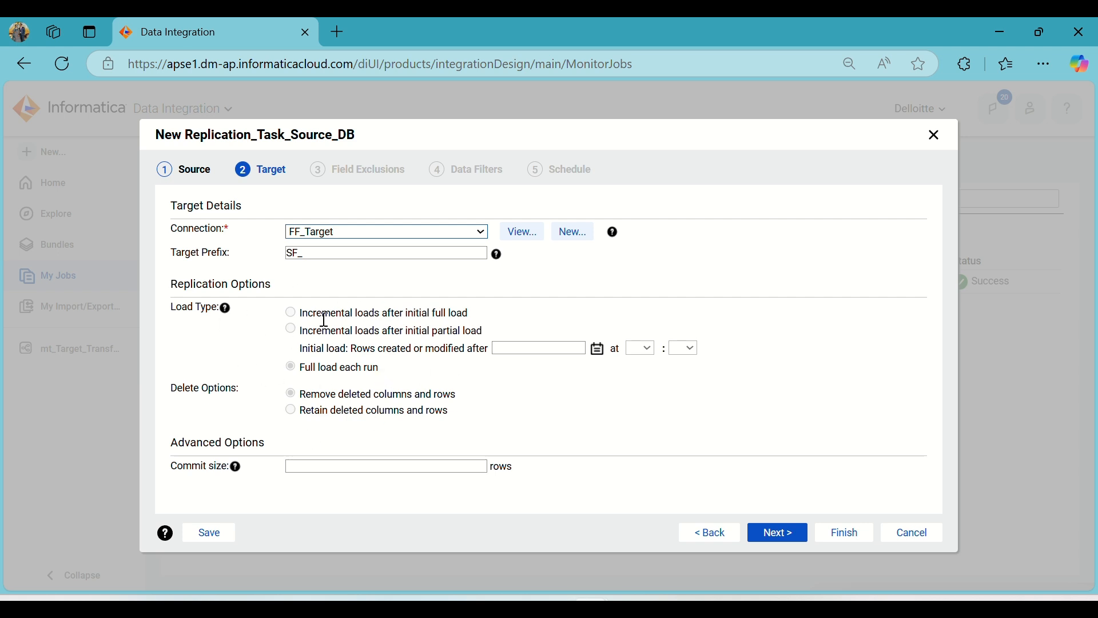
pyautogui.click(294, 314)
pyautogui.moveTo(299, 391); pyautogui.dragTo(304, 394)
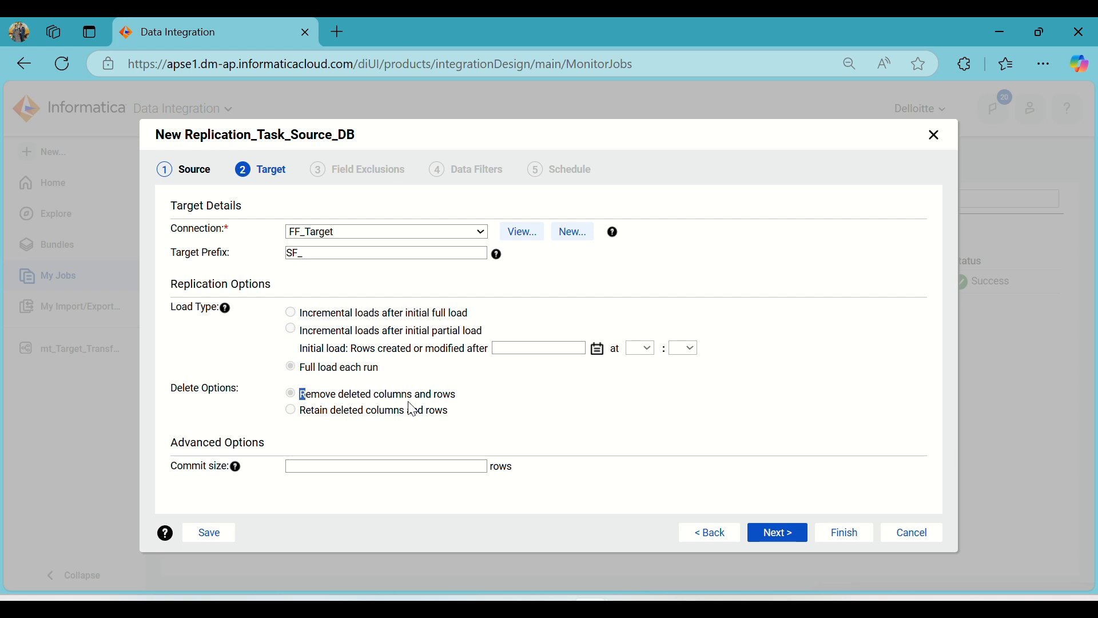
pyautogui.click(349, 369)
pyautogui.click(783, 534)
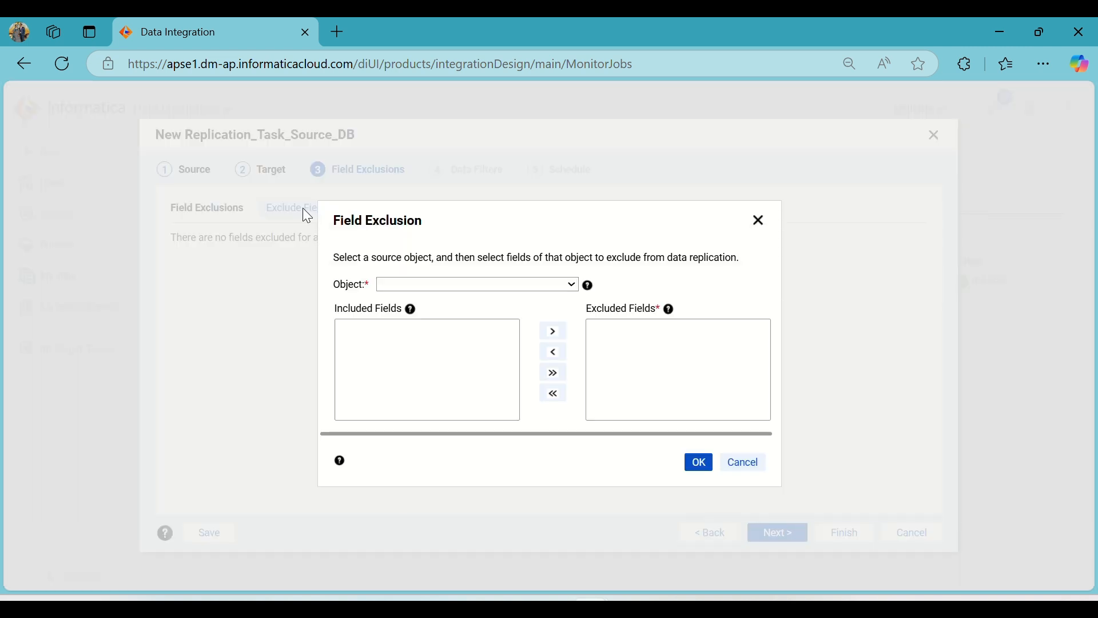
# Pick EMPLOYEE in Exclude Fields and move its NAME field to the excluded list
pyautogui.click(458, 285)
pyautogui.click(457, 326)
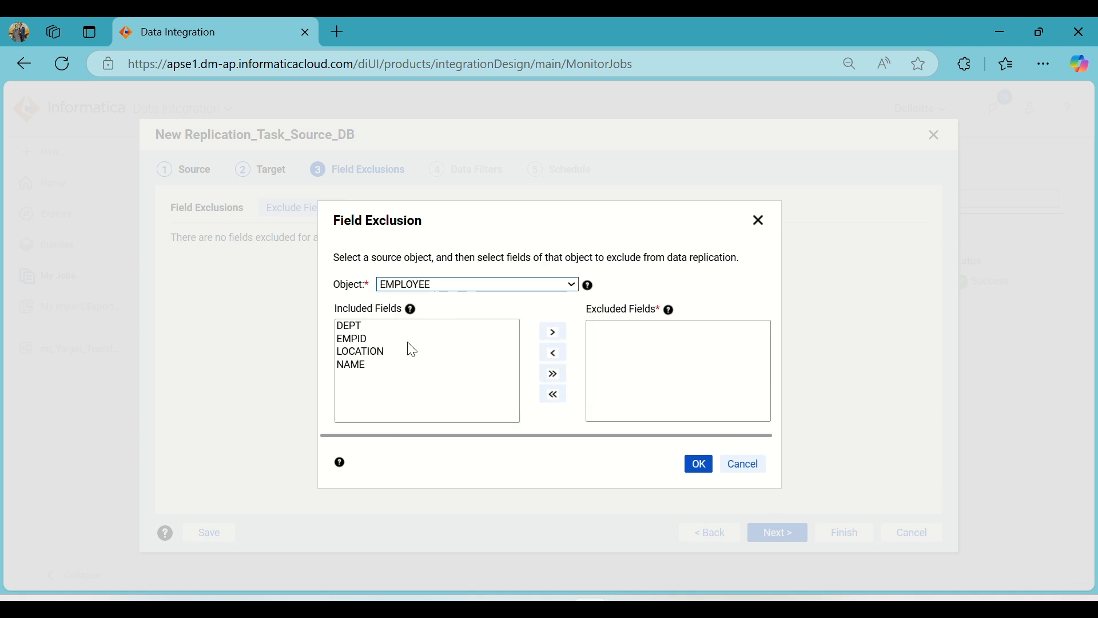
pyautogui.click(359, 365)
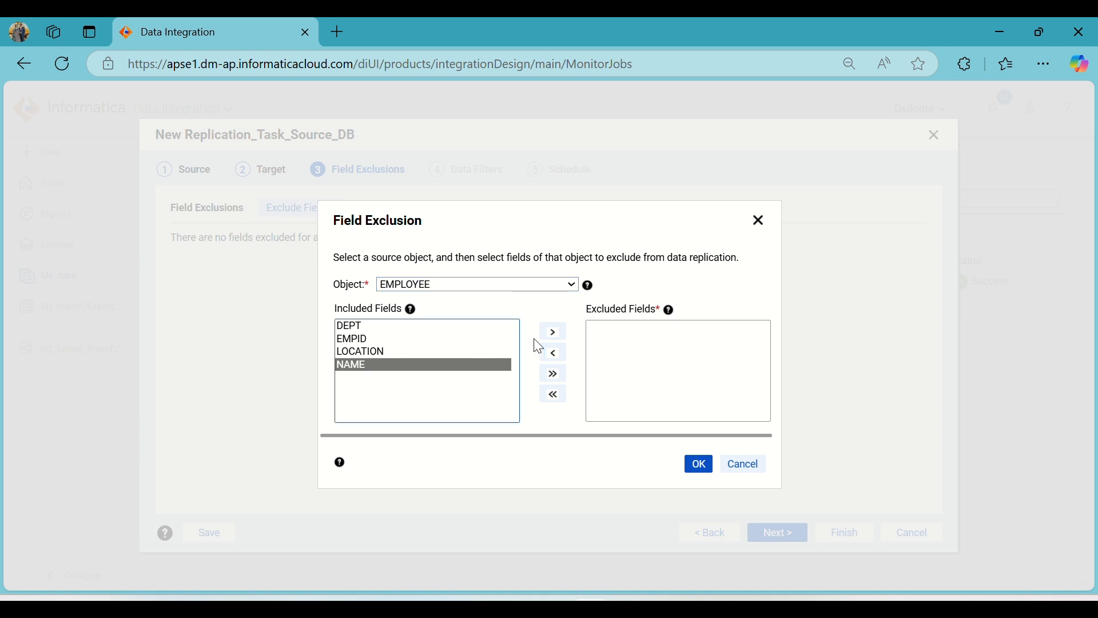
pyautogui.click(553, 333)
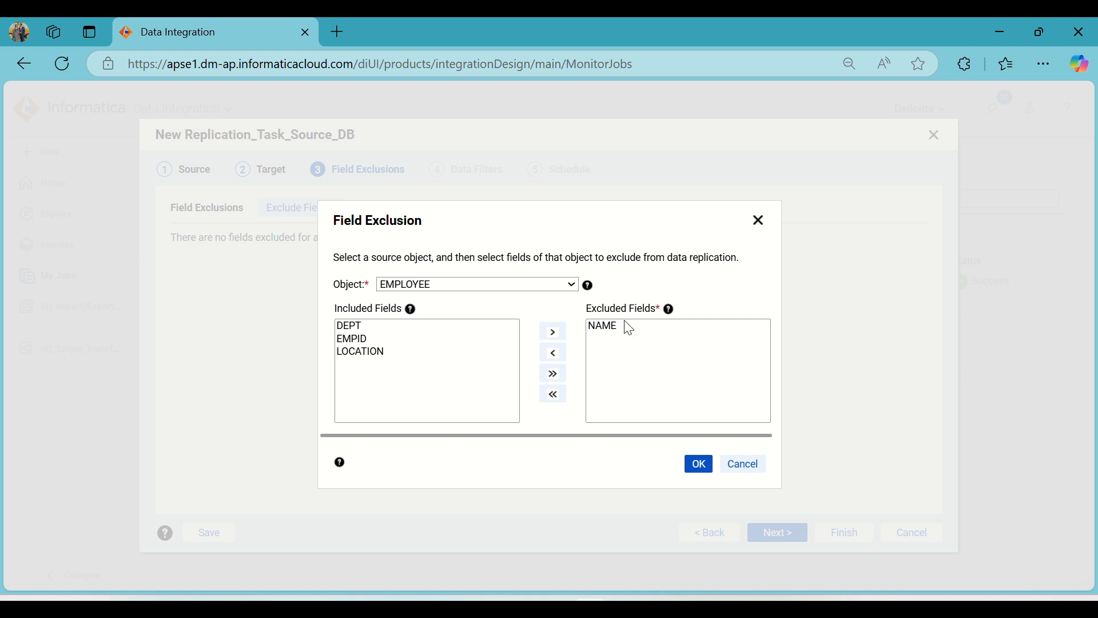
pyautogui.click(553, 353)
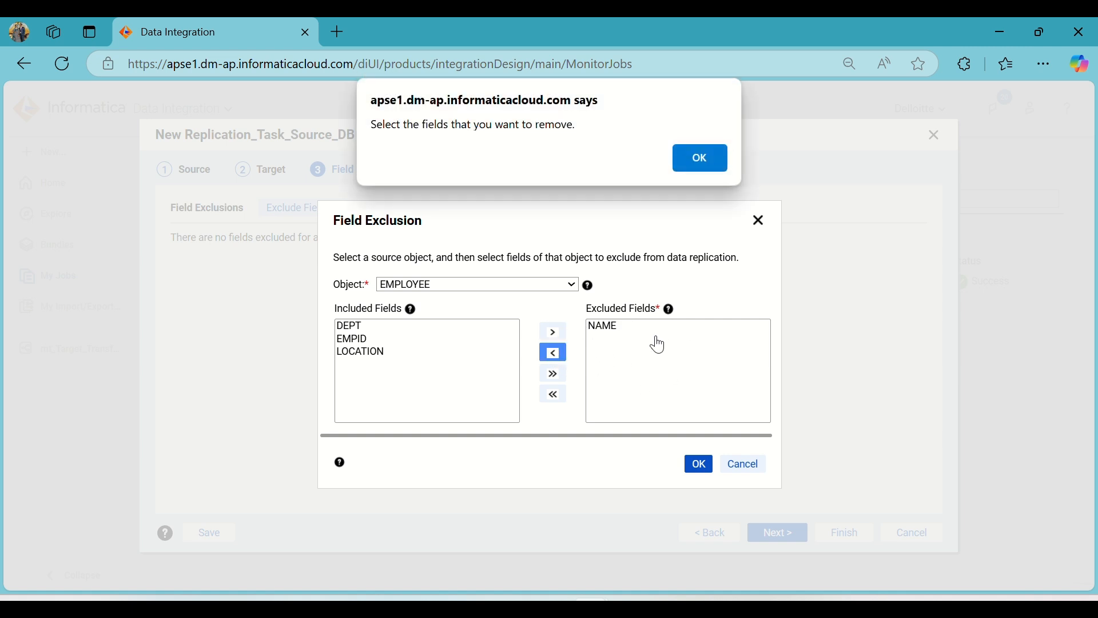
pyautogui.click(705, 161)
# Return NAME to the included fields, cancel the dialog, and advance to Data Filters
pyautogui.click(604, 327)
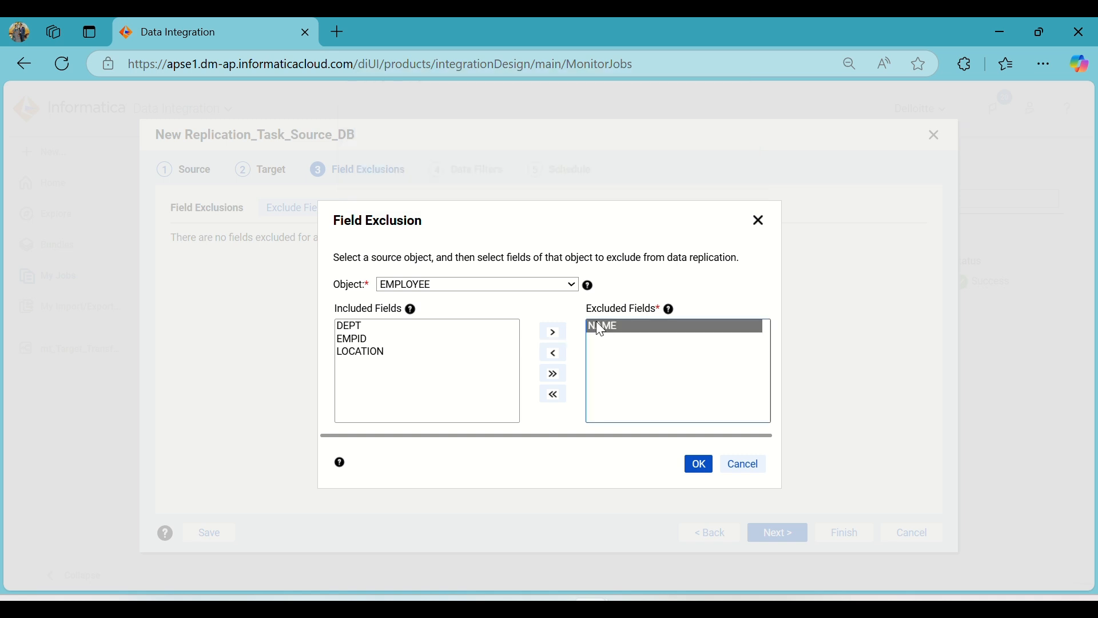
pyautogui.click(553, 353)
pyautogui.click(744, 465)
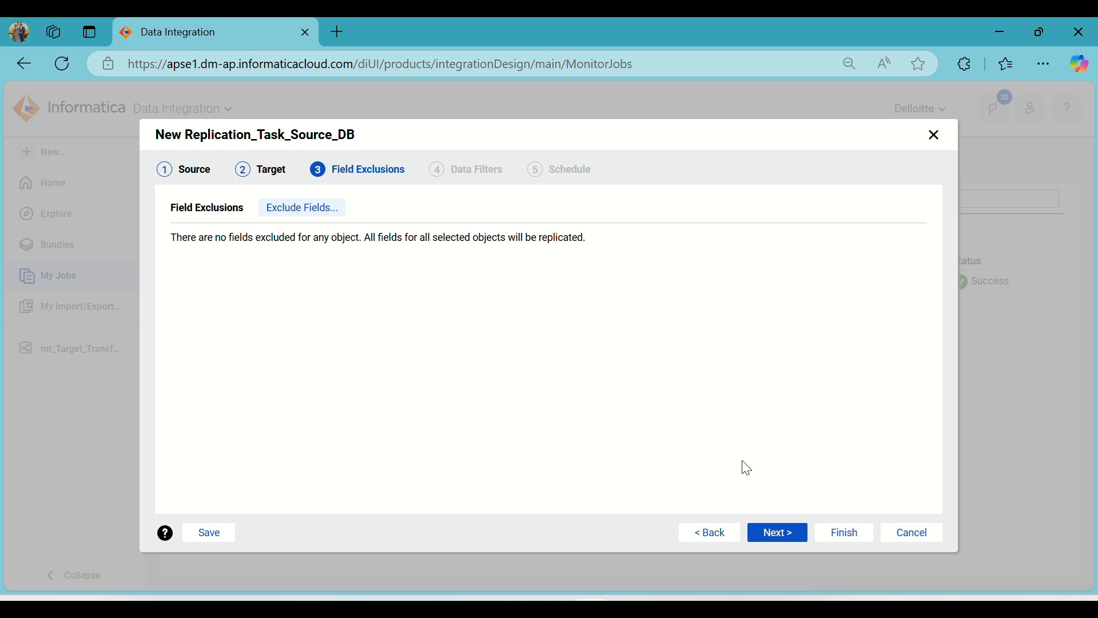
pyautogui.click(778, 533)
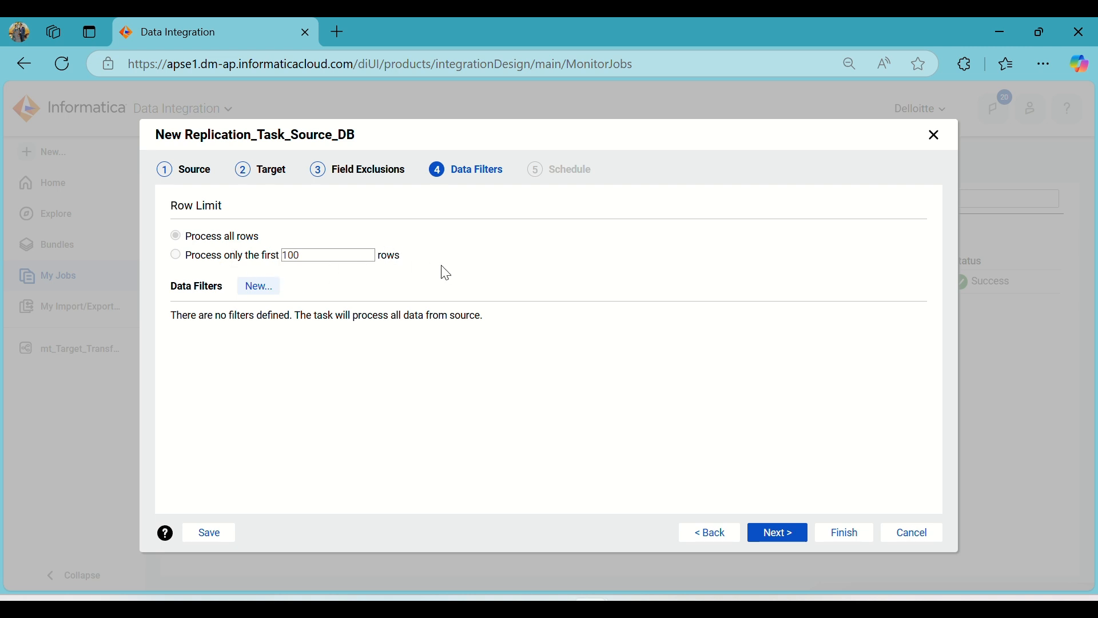
# Start a data filter on EMPLOYEE's DEPT field, discard it, and advance to Schedule
pyautogui.click(272, 292)
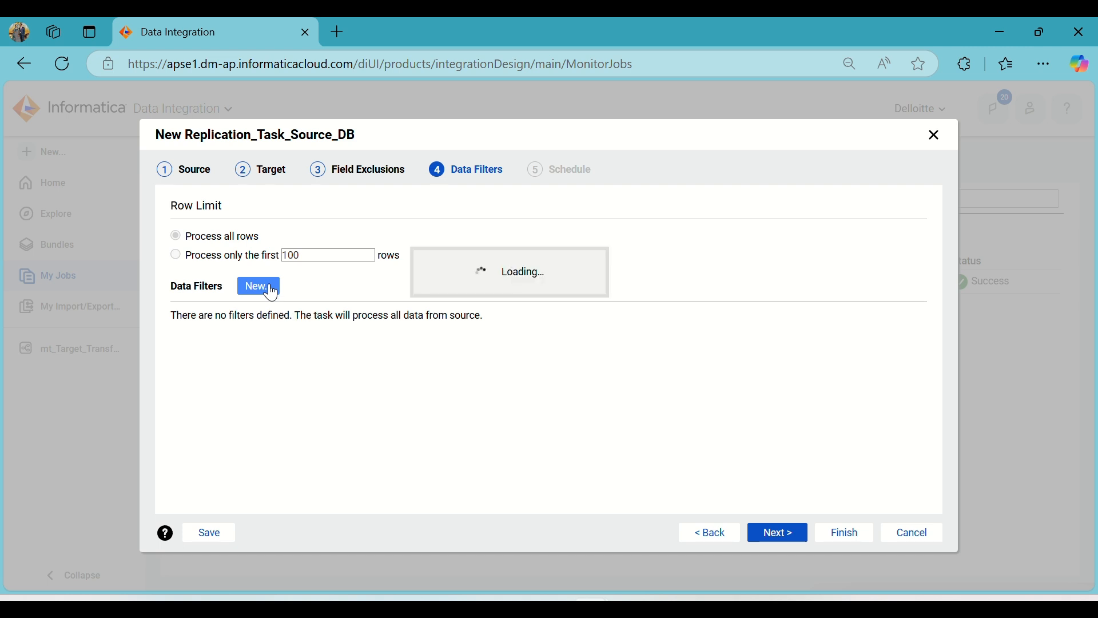
pyautogui.click(437, 299)
pyautogui.click(429, 337)
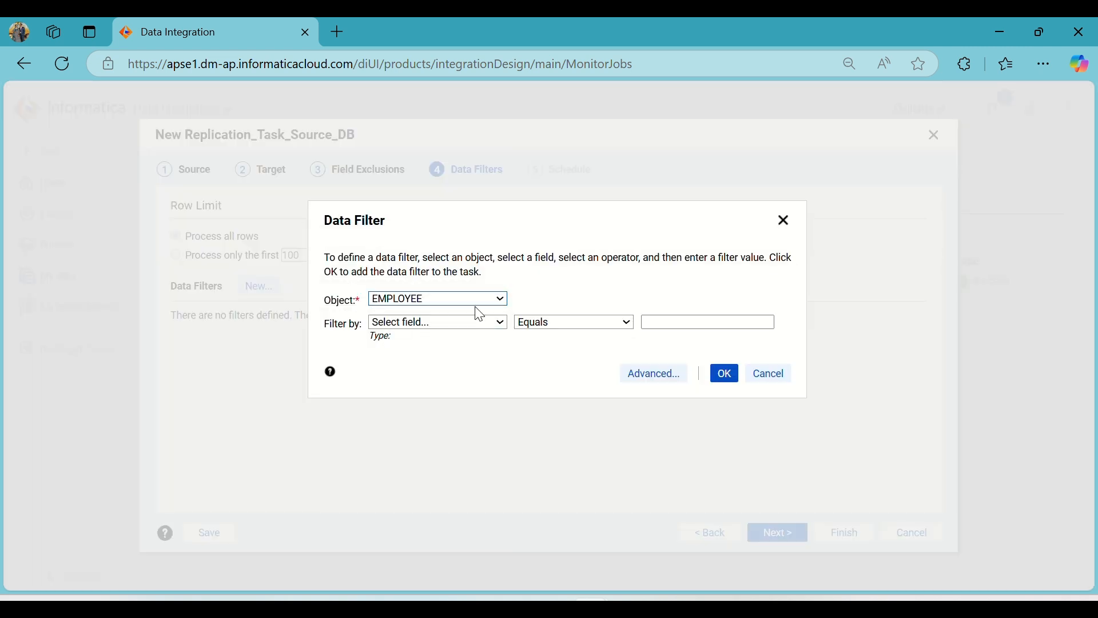
pyautogui.click(479, 323)
pyautogui.click(476, 365)
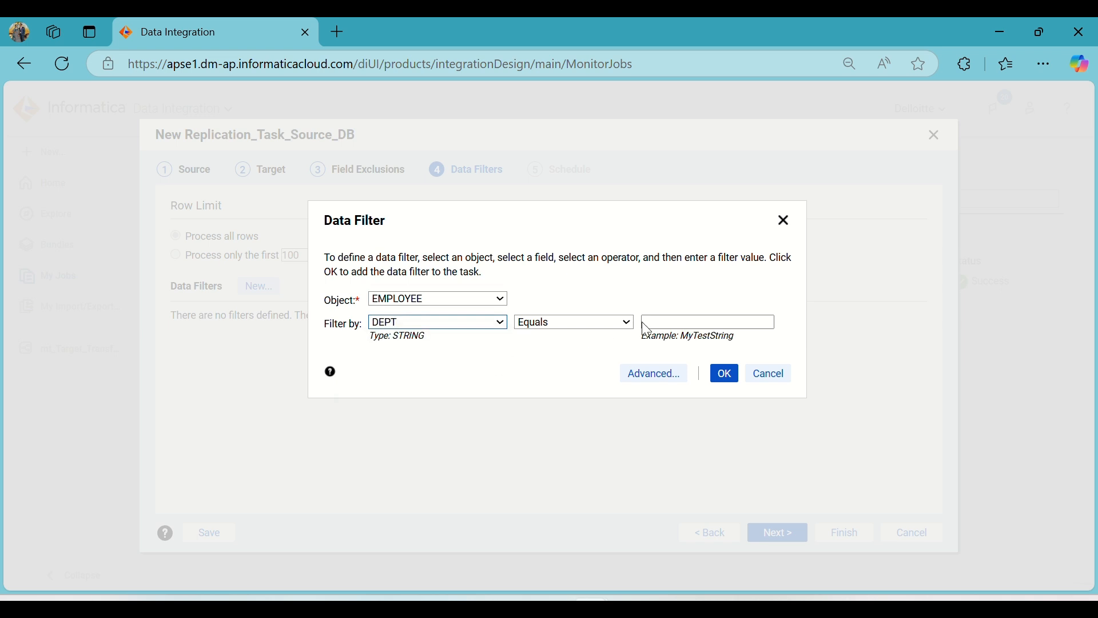
pyautogui.click(673, 322)
pyautogui.click(696, 281)
pyautogui.click(768, 375)
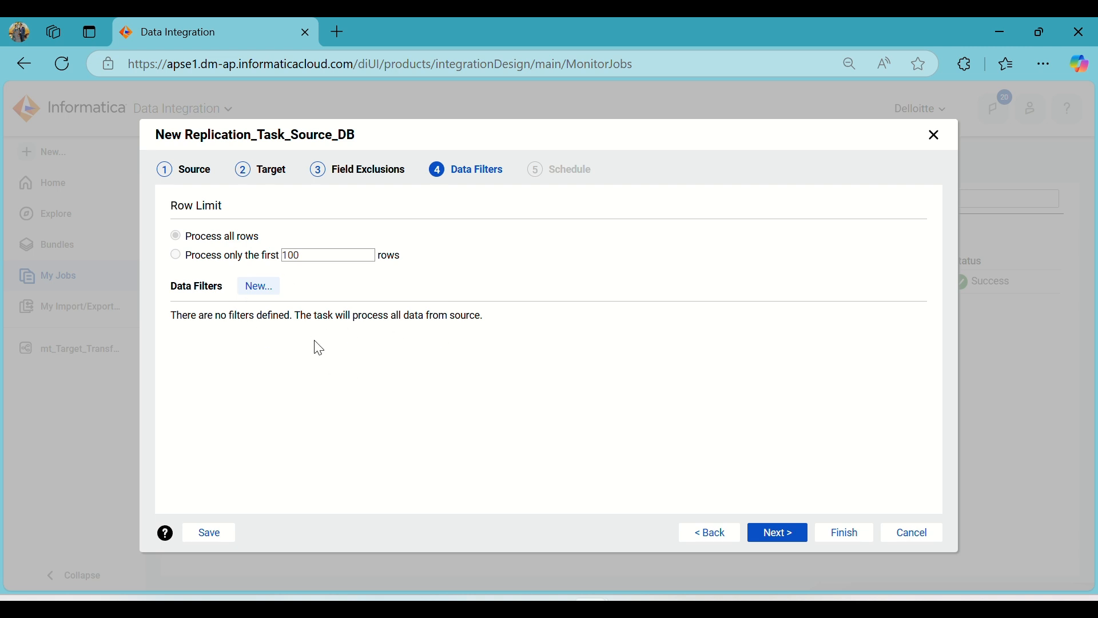
pyautogui.click(774, 533)
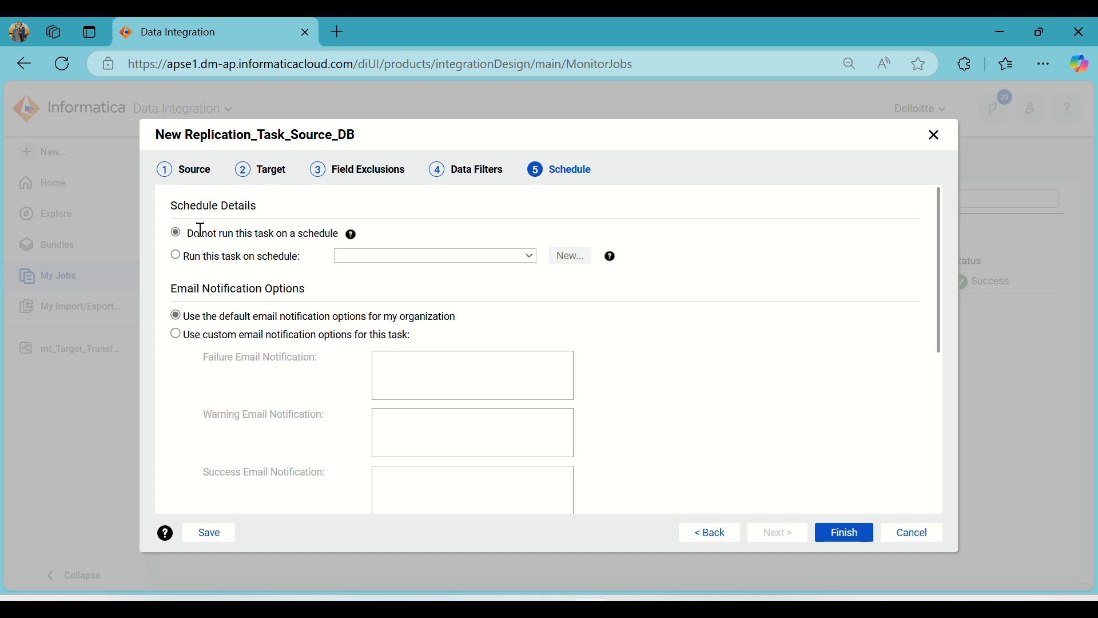
# Switch the task to 'Use custom email notification options'
pyautogui.scroll(-5, 285, 266)
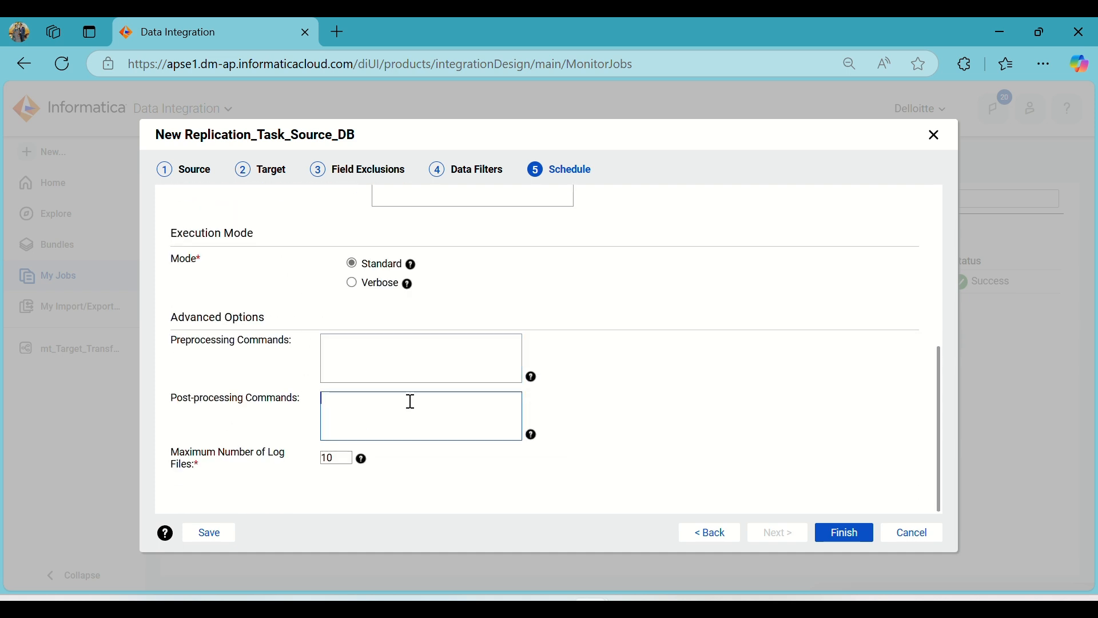
pyautogui.scroll(3, 410, 400)
pyautogui.scroll(2, 375, 370)
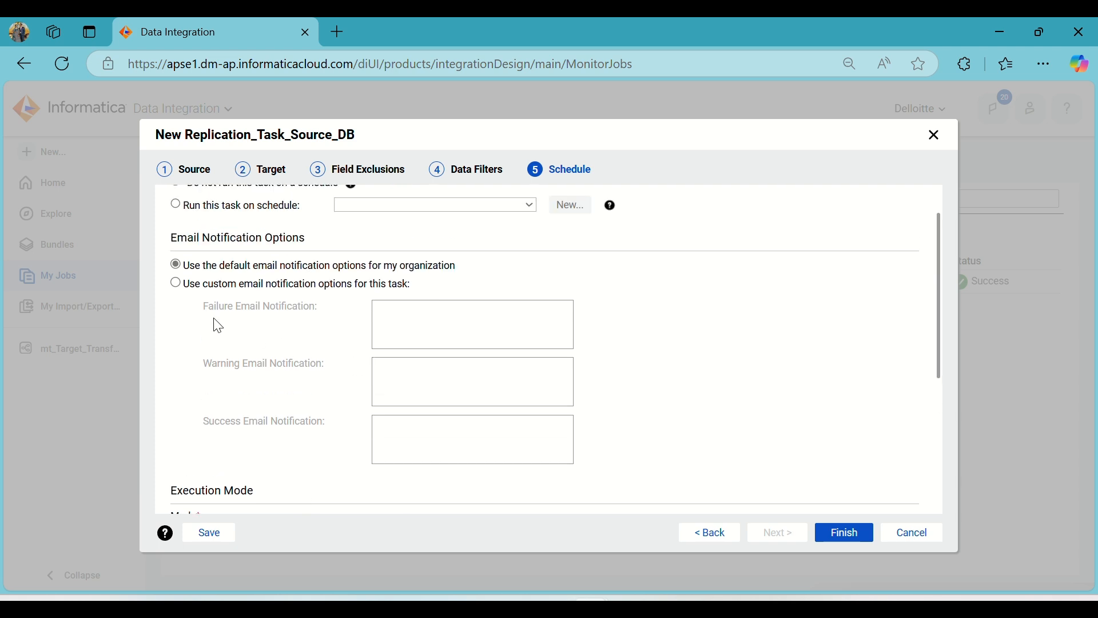
pyautogui.scroll(1, 443, 372)
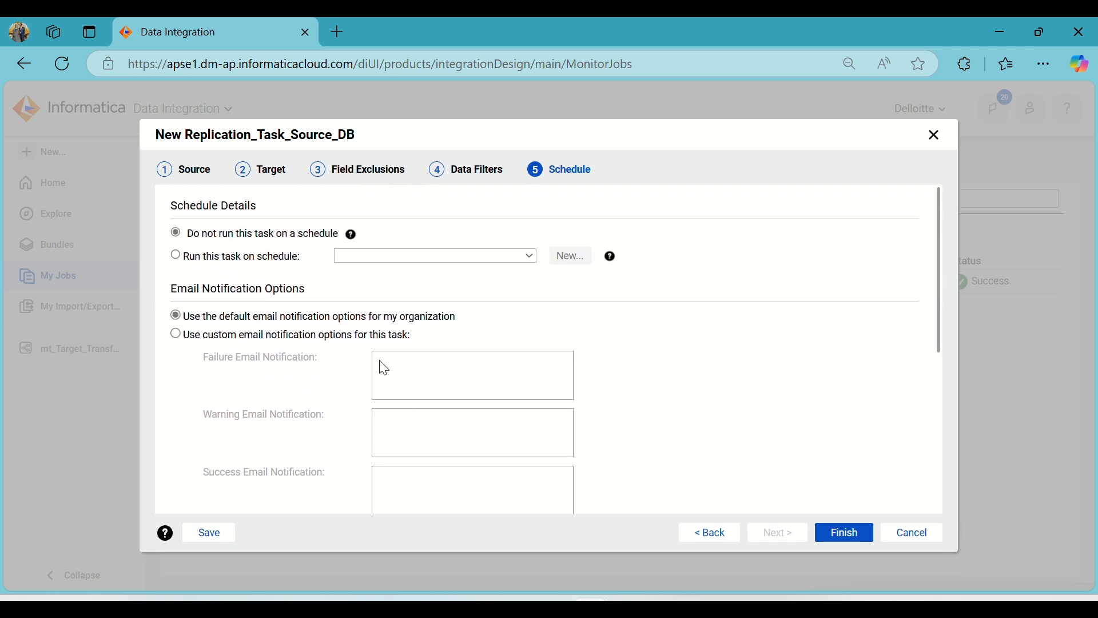
pyautogui.click(186, 337)
# Set the success notification to 'Job got succeeded' and finish saving the task
pyautogui.scroll(-2, 300, 337)
pyautogui.click(430, 405)
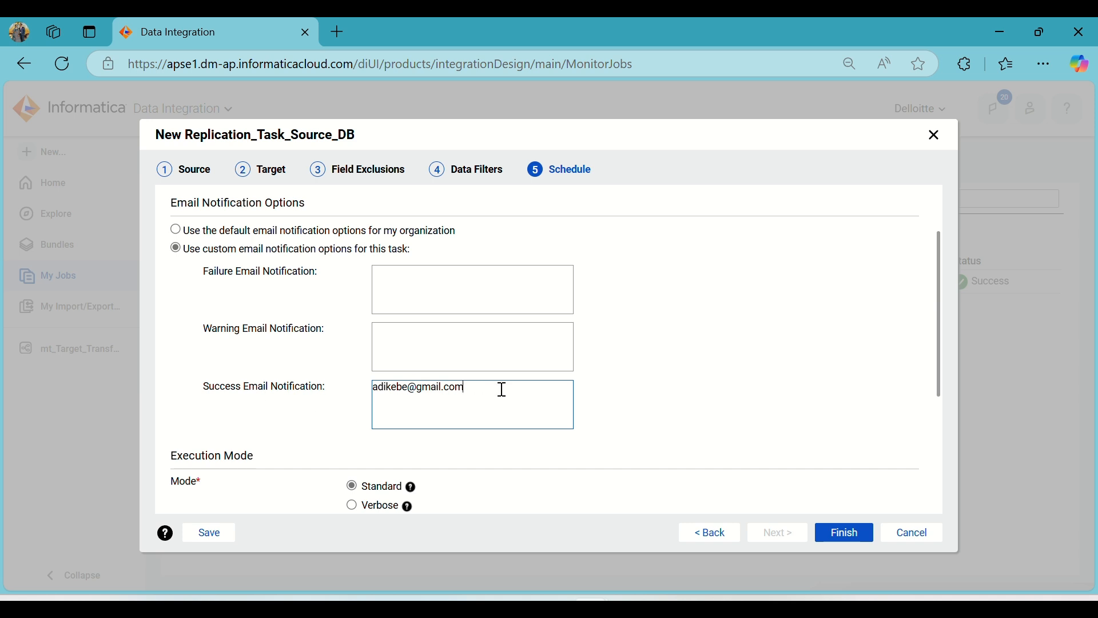
pyautogui.moveTo(502, 390); pyautogui.dragTo(375, 392)
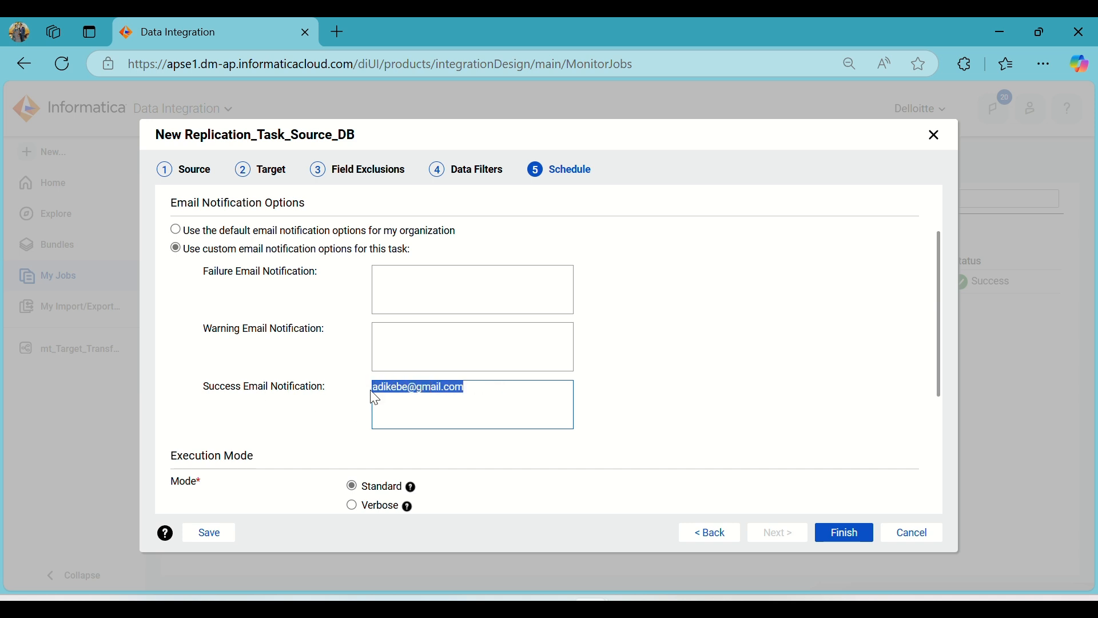
pyautogui.press('BackSpace')
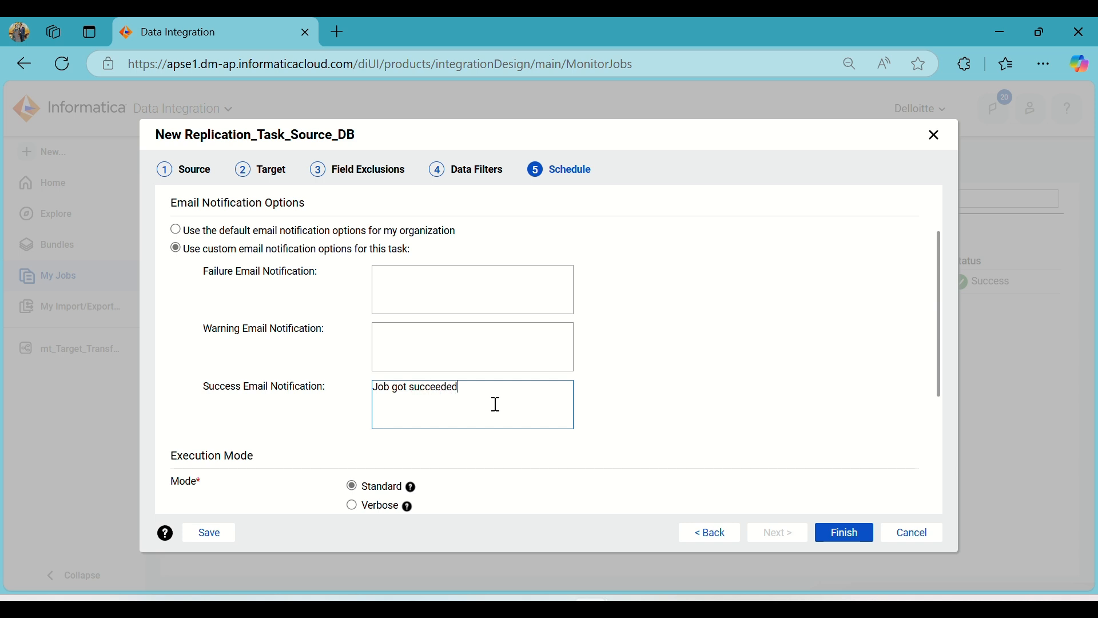
pyautogui.click(632, 389)
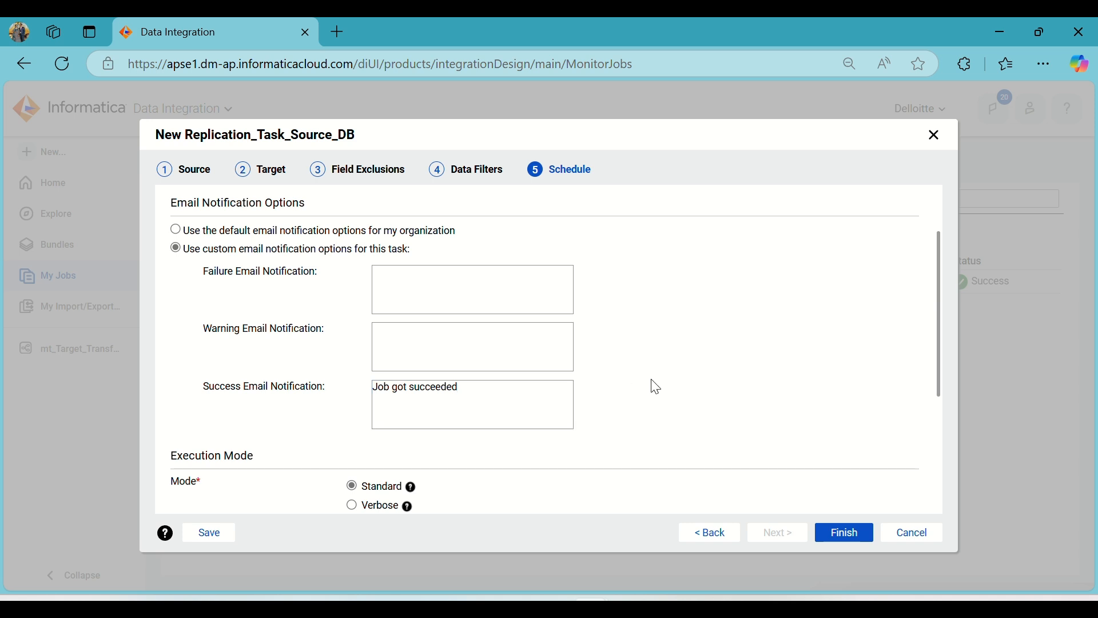
pyautogui.scroll(-4, 654, 391)
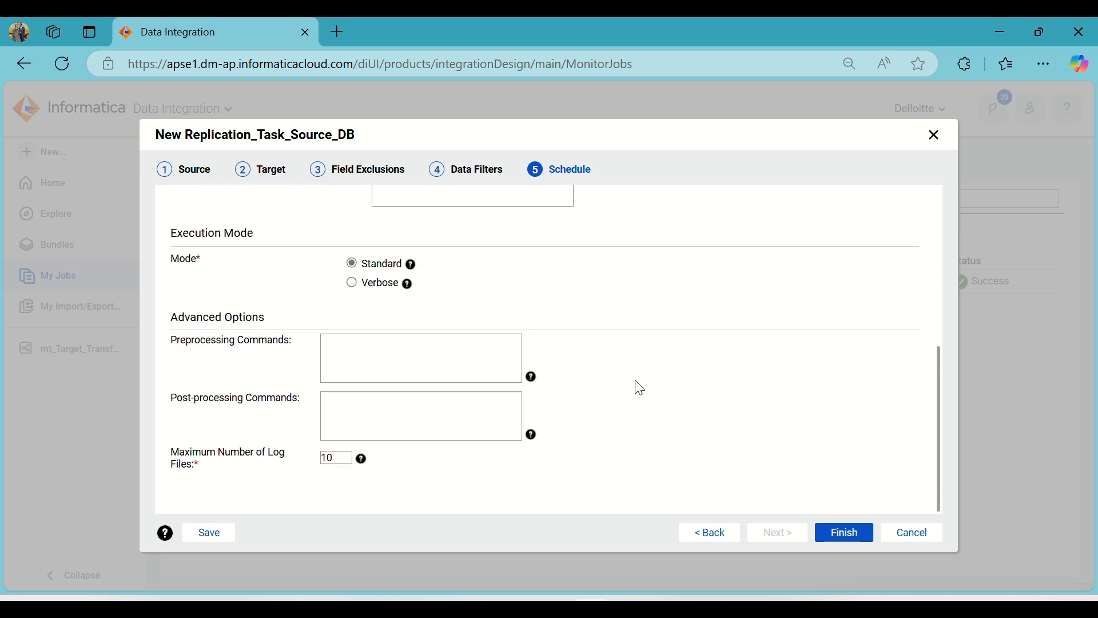
pyautogui.click(844, 528)
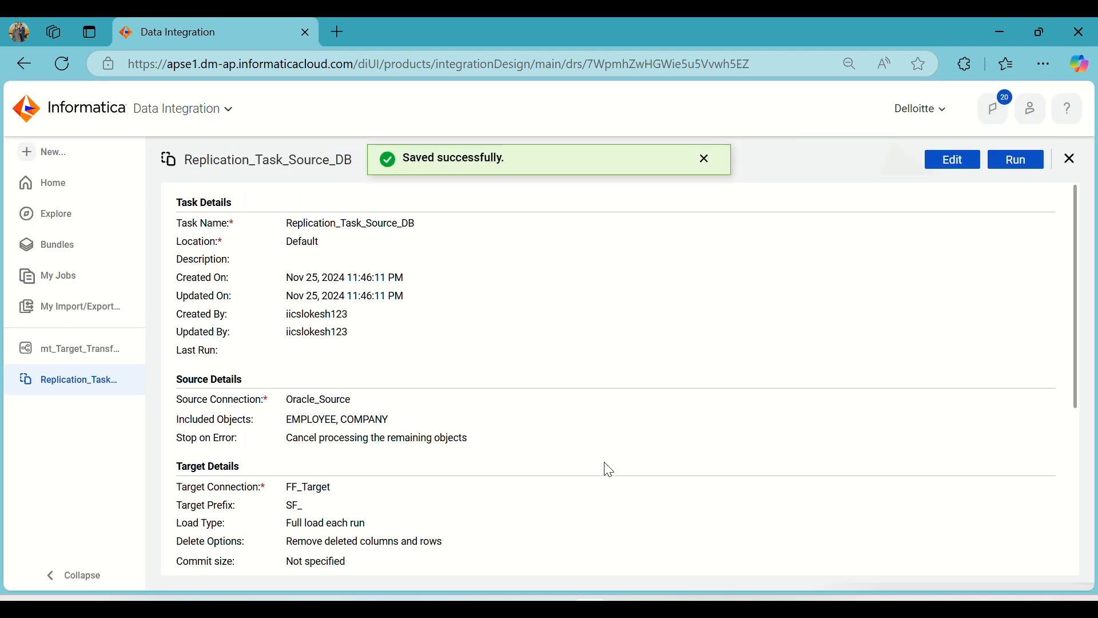
# Review Replication_Task_Source_DB's Oracle_Source and FF_Target details, then run the task
pyautogui.scroll(-5, 455, 314)
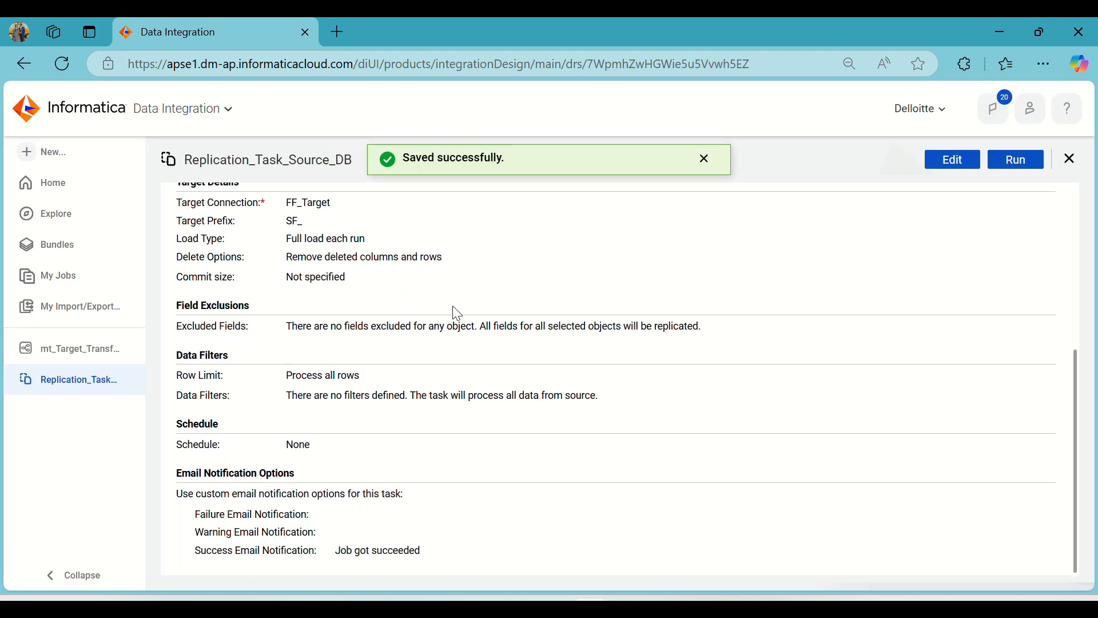
pyautogui.scroll(5, 362, 395)
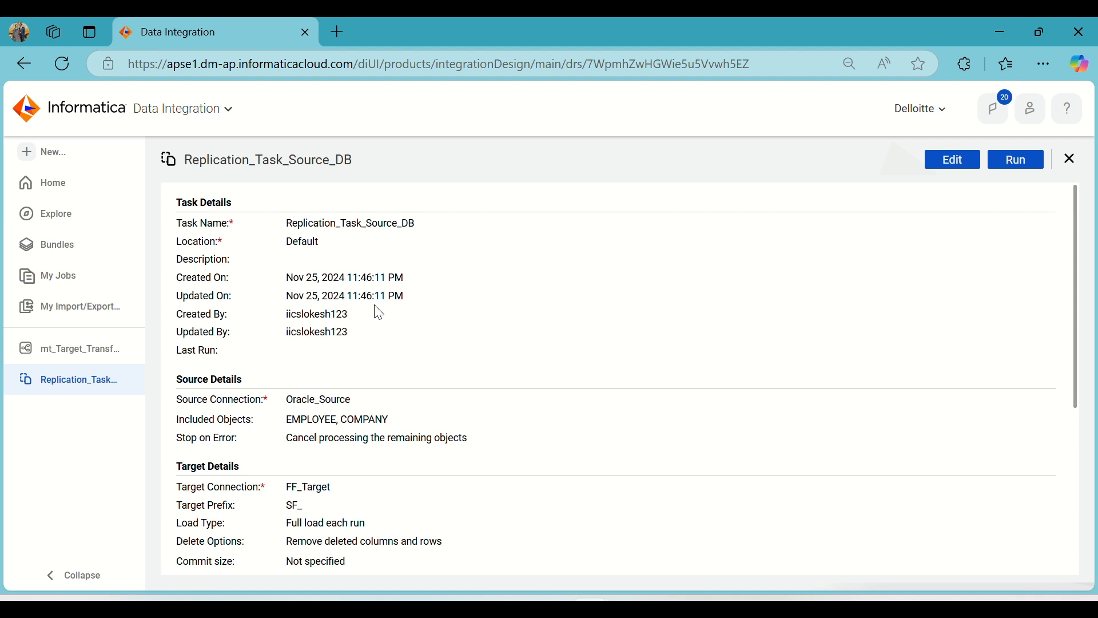
pyautogui.scroll(-2, 379, 312)
pyautogui.moveTo(293, 318); pyautogui.dragTo(380, 349)
pyautogui.moveTo(284, 399); pyautogui.dragTo(343, 439)
pyautogui.click(498, 464)
pyautogui.scroll(-5, 503, 481)
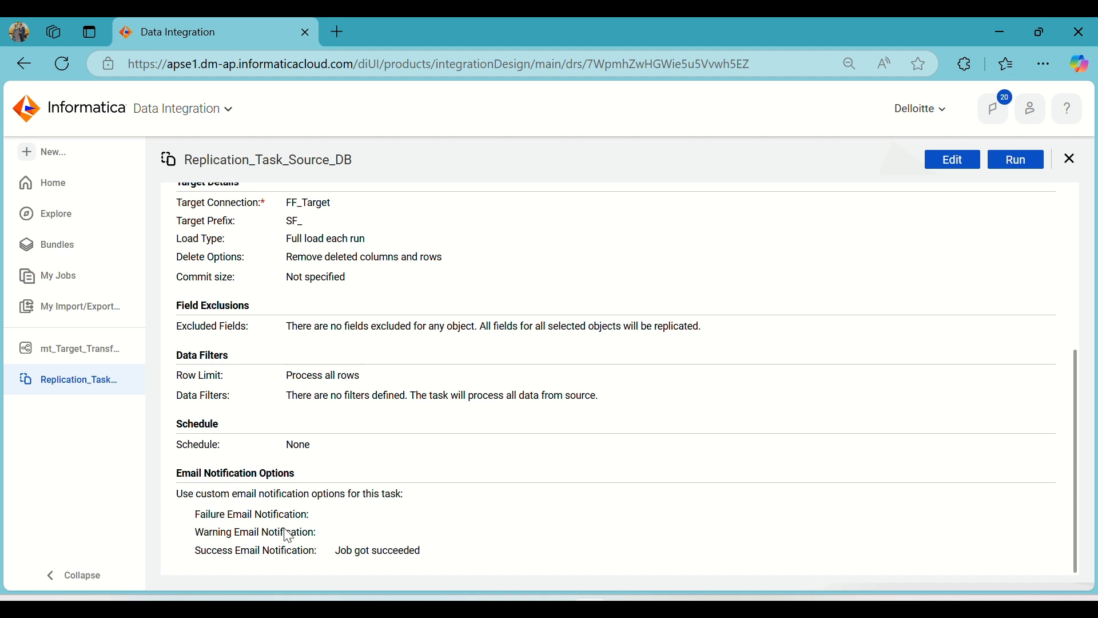
pyautogui.scroll(5, 561, 395)
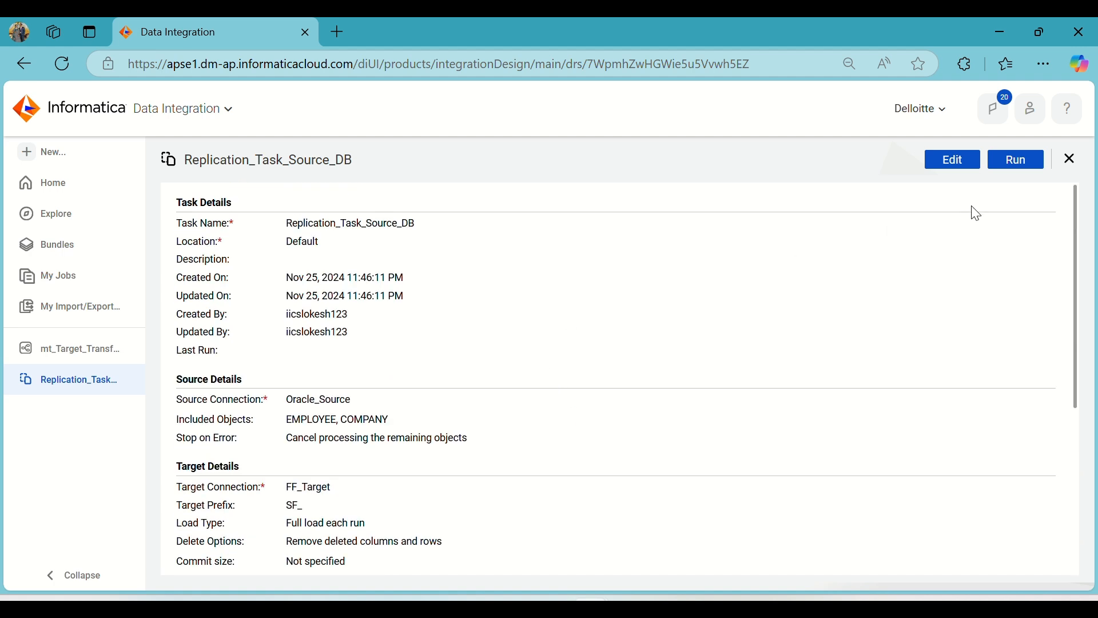
pyautogui.click(1016, 163)
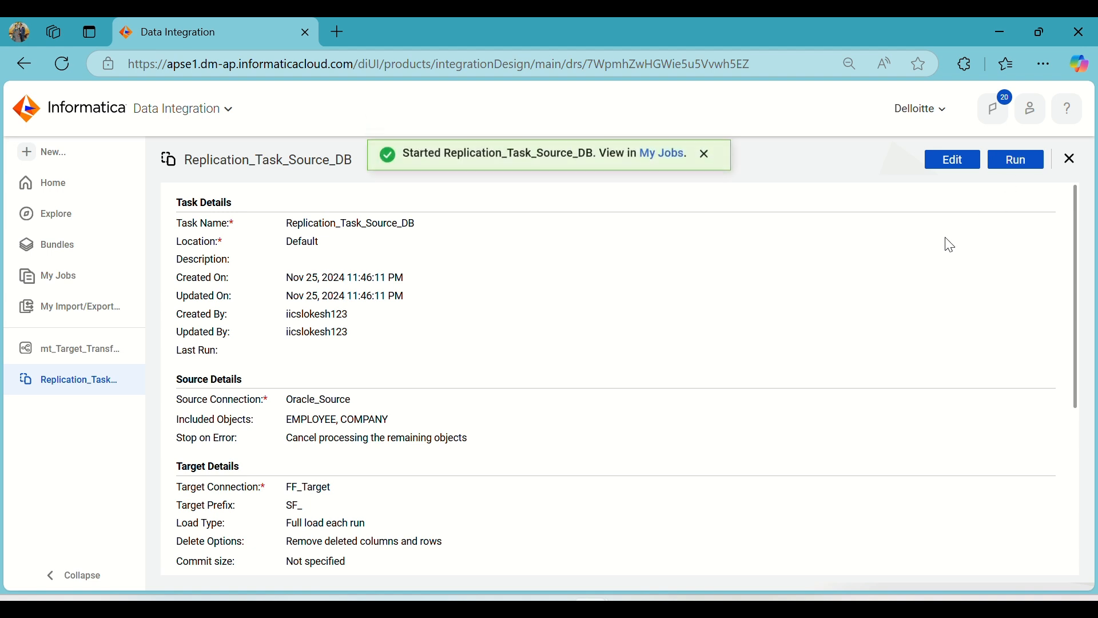
# Open the replication job's two subtasks and refresh until EMPLOYEE-1 (5 rows) succeeds
pyautogui.click(679, 162)
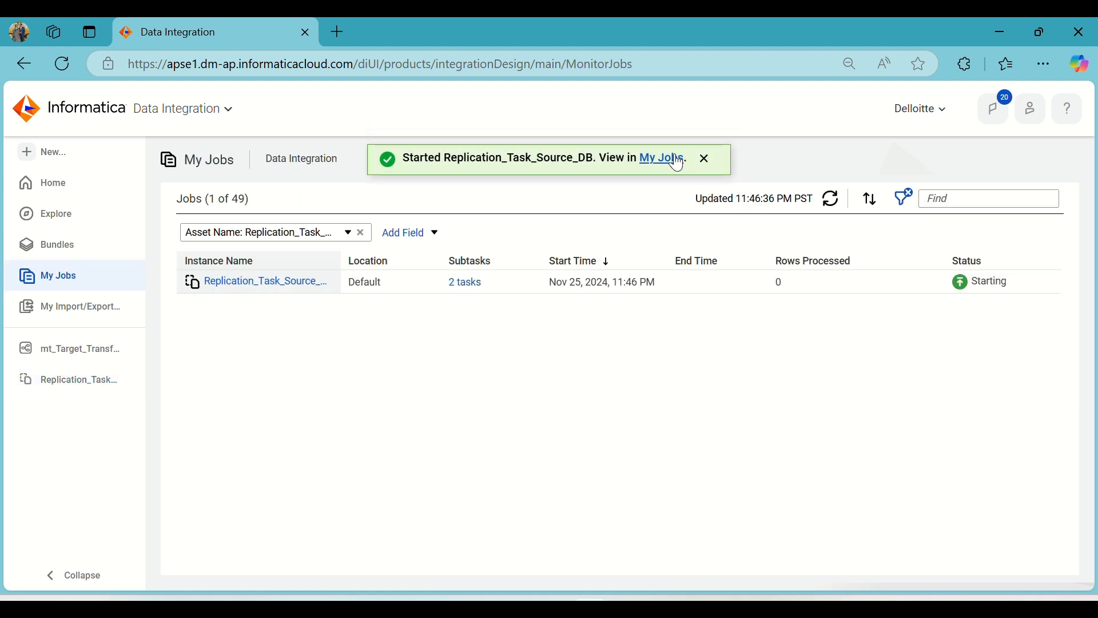
pyautogui.click(835, 200)
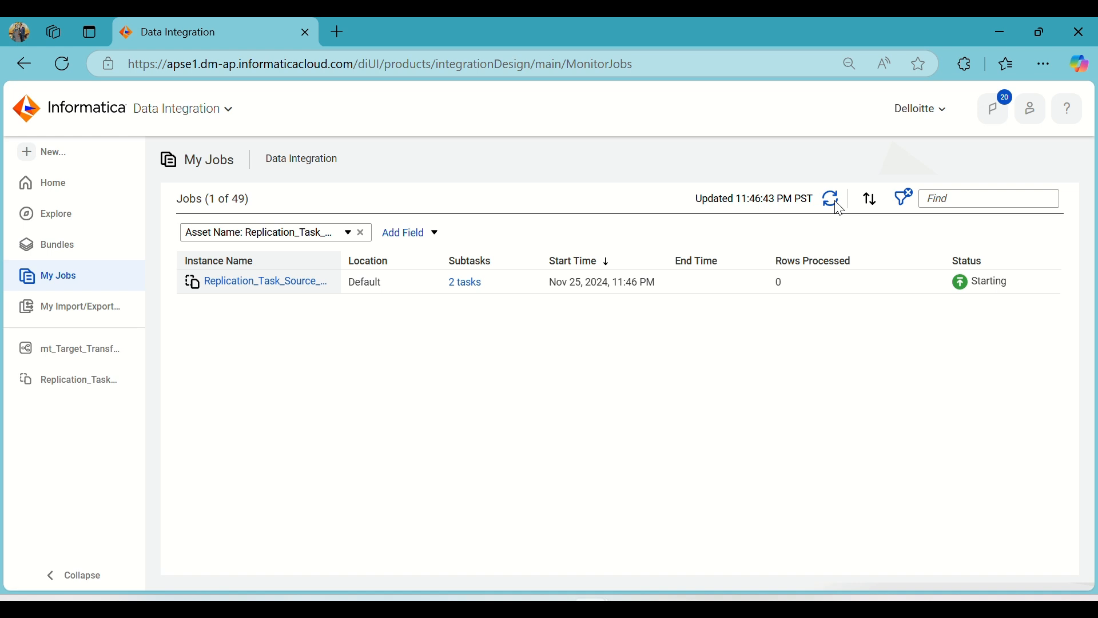
pyautogui.click(472, 287)
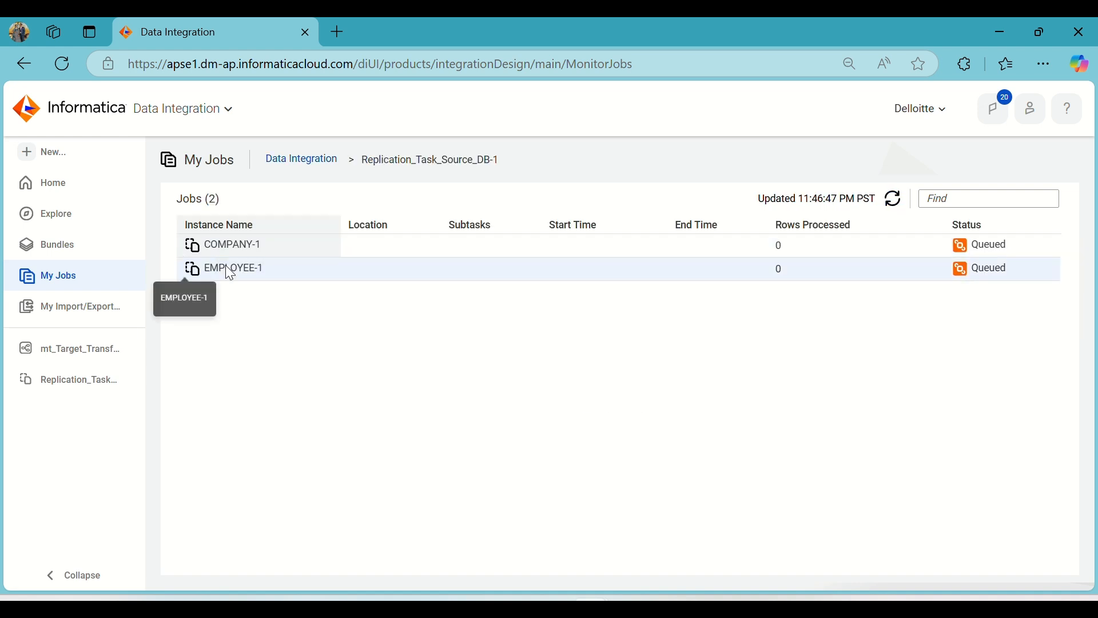
pyautogui.click(892, 205)
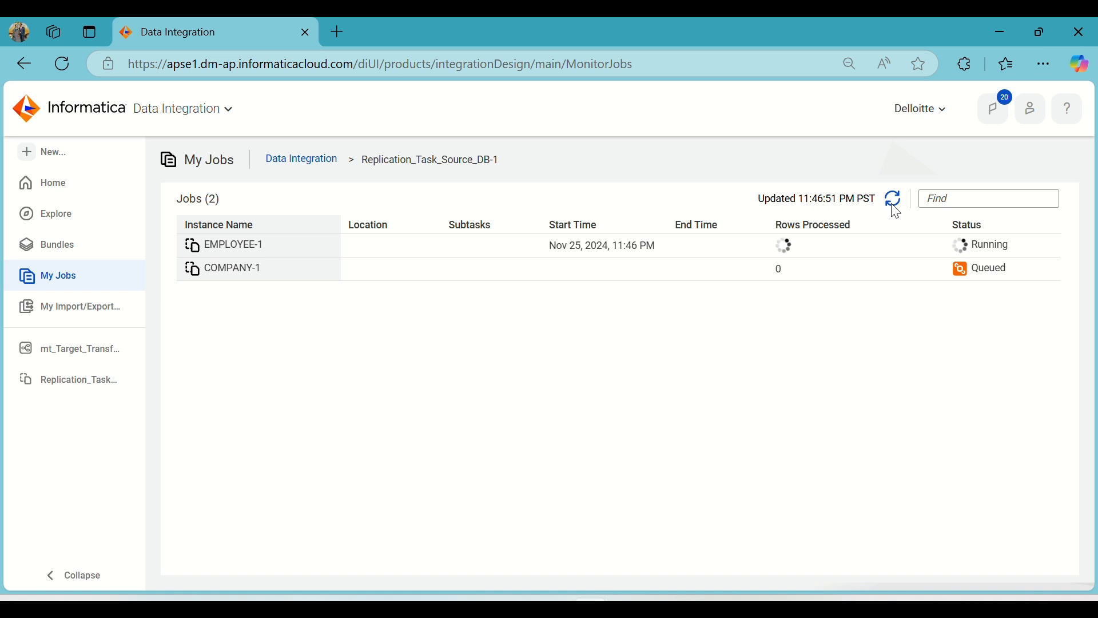
pyautogui.click(892, 205)
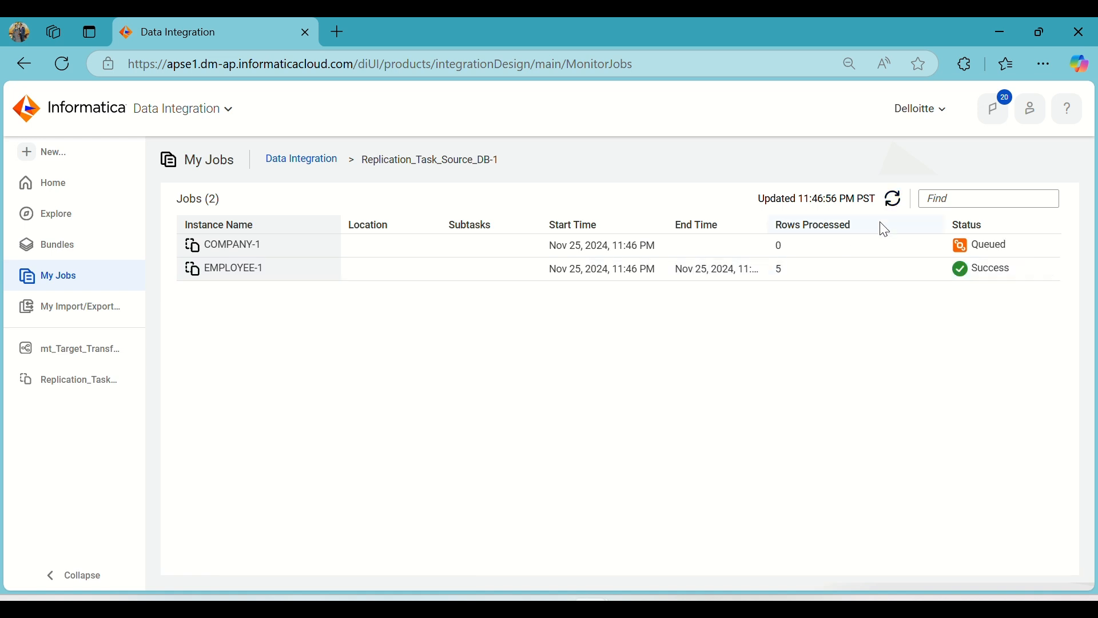
# Refresh until COMPANY-1 (10 rows) succeeds, then return to the full jobs list
pyautogui.click(898, 210)
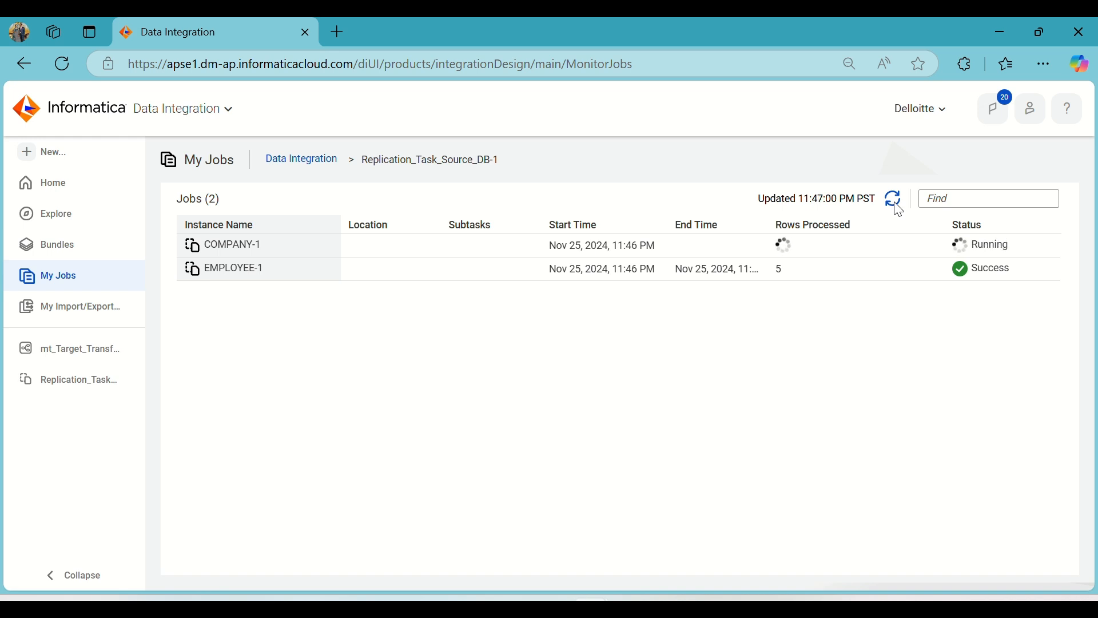
pyautogui.click(899, 211)
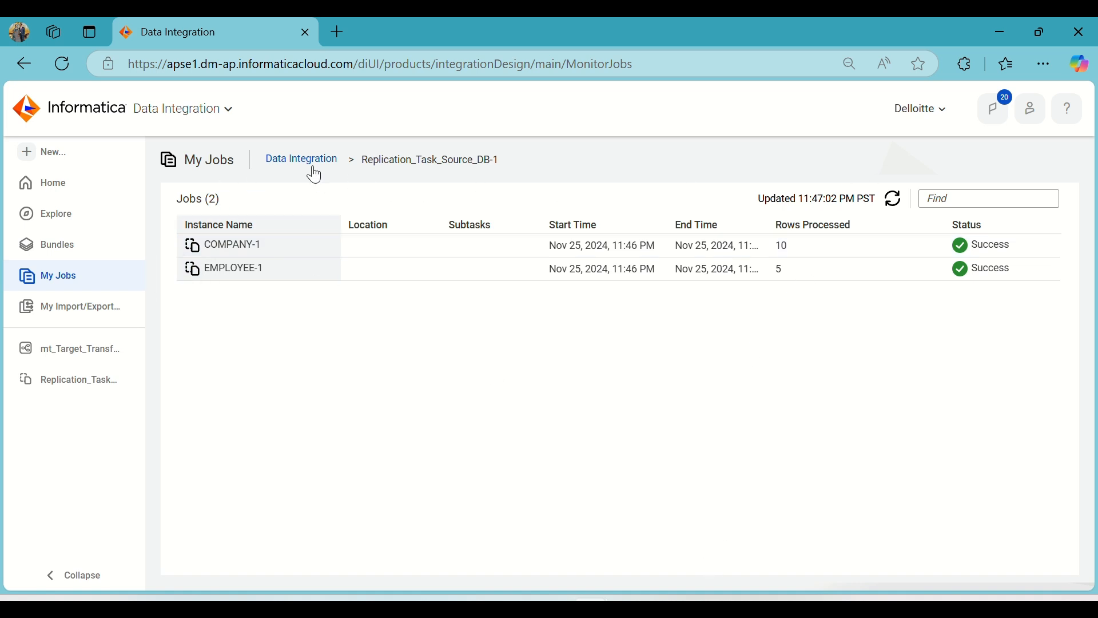
pyautogui.click(301, 170)
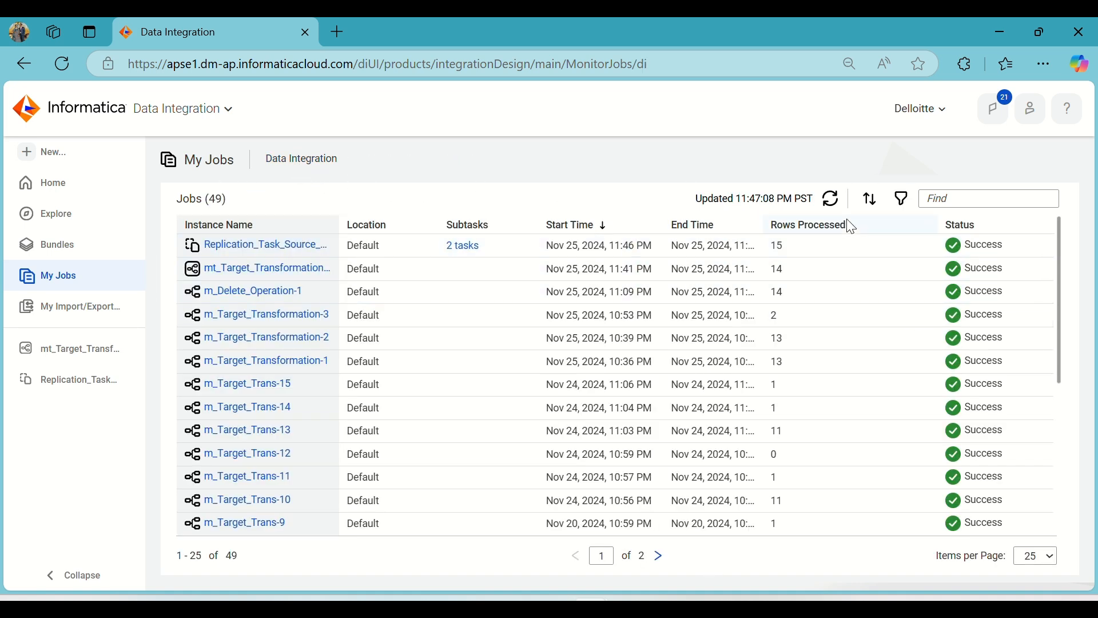
pyautogui.click(831, 201)
# Open SF_EMPLOYEE from Target_Files, check its five employee rows, and close it
pyautogui.hotkey('alt', 'Tab')
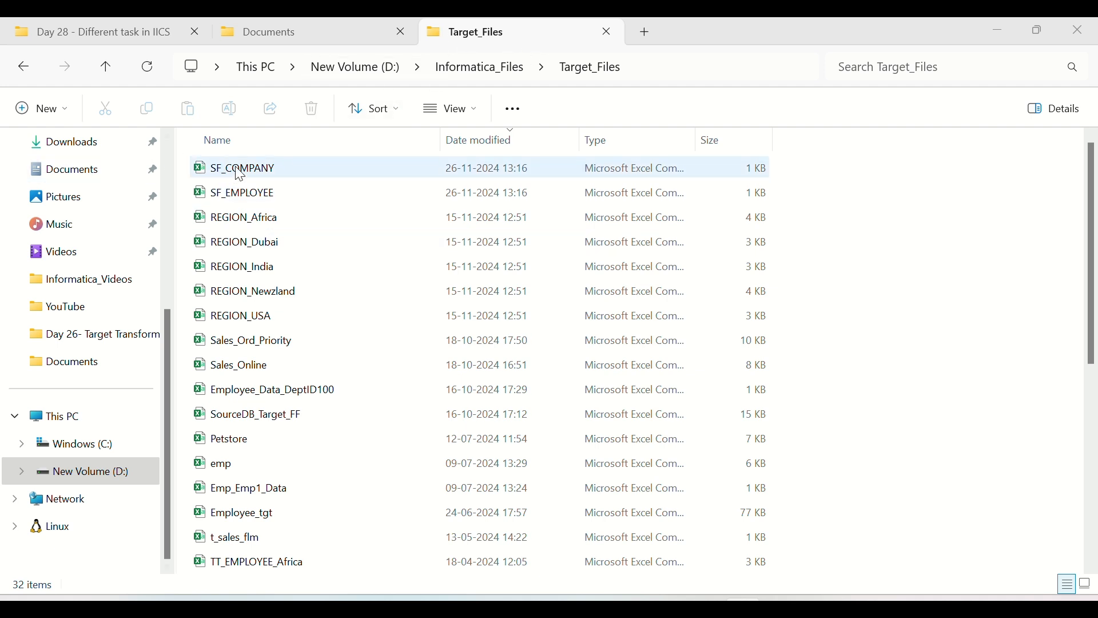
pyautogui.doubleClick(239, 197)
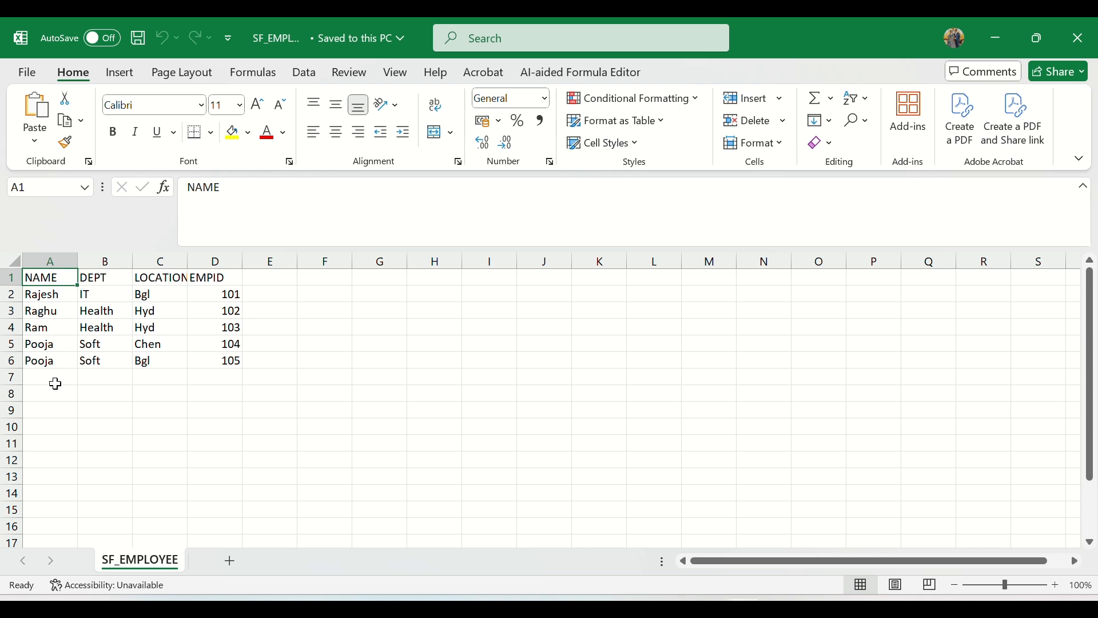
pyautogui.moveTo(45, 296); pyautogui.dragTo(50, 363)
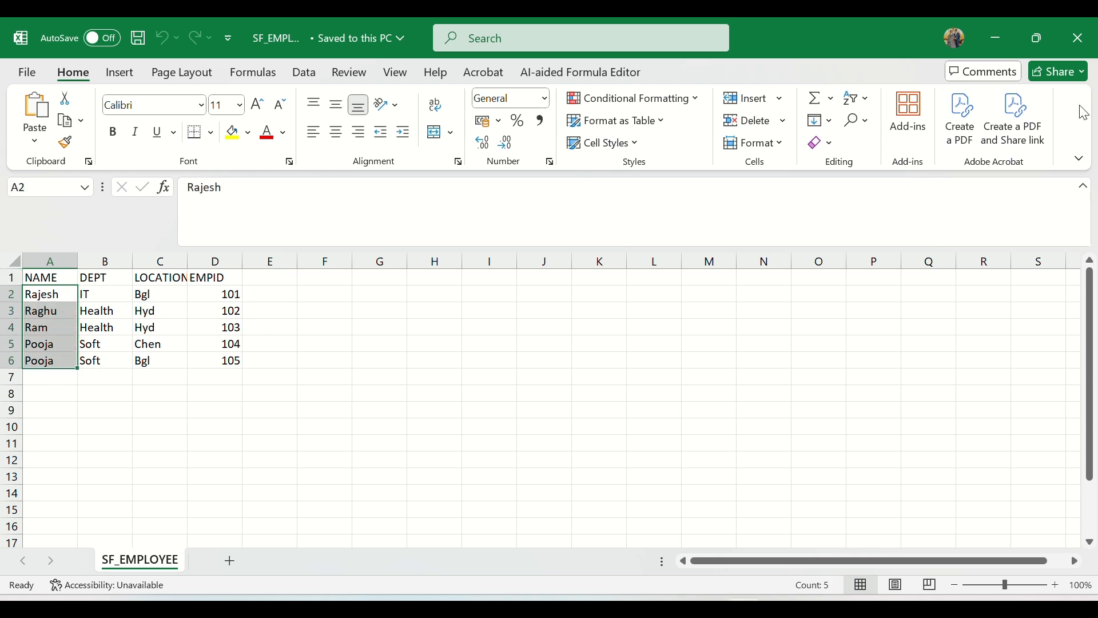
pyautogui.click(1077, 38)
# Review SF_COMPANY's ten rows with column B widened, close without saving, and return to Word
pyautogui.click(256, 179)
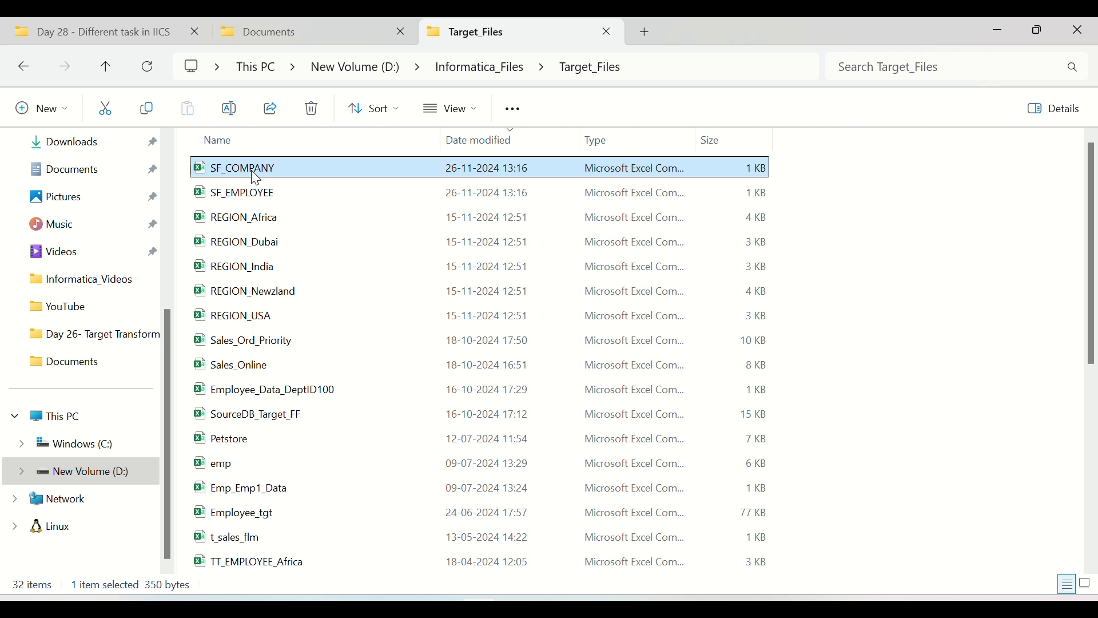
pyautogui.doubleClick(256, 179)
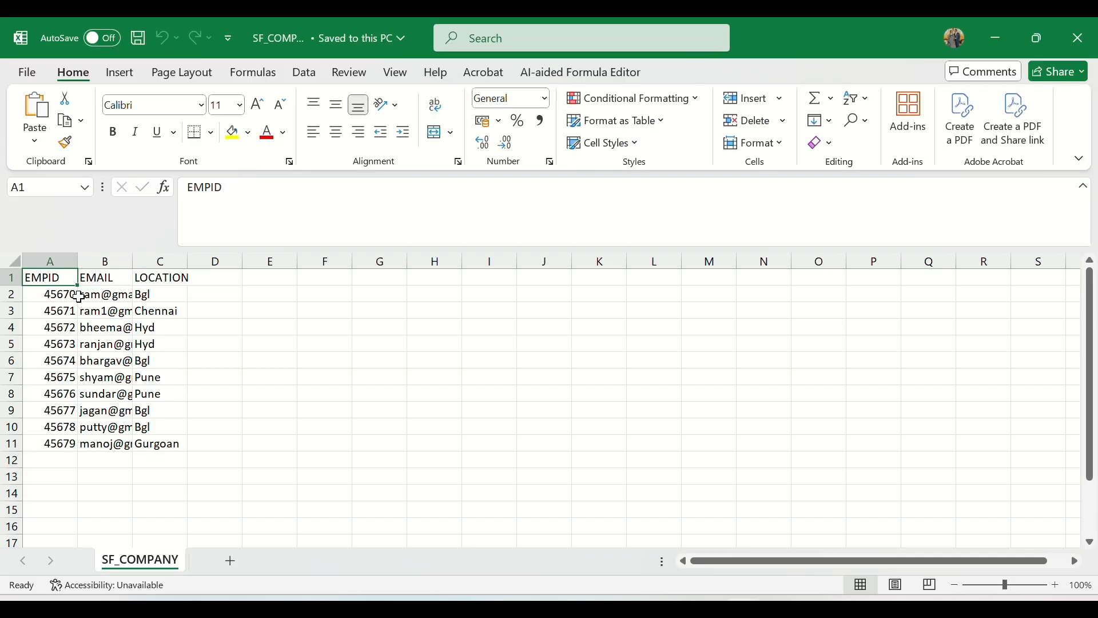
pyautogui.doubleClick(133, 262)
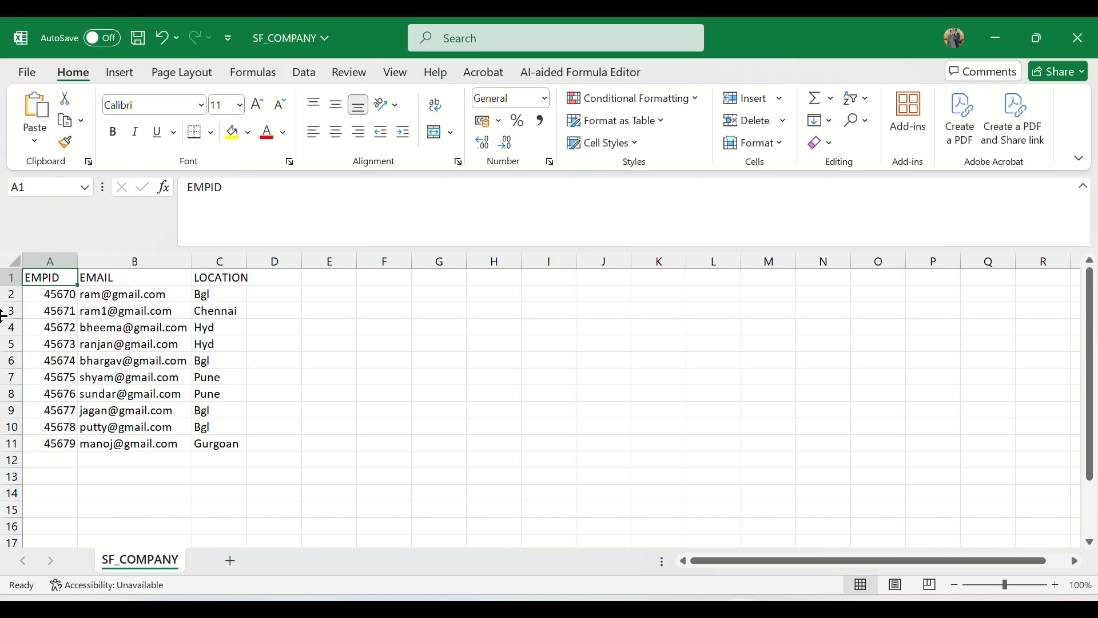
pyautogui.moveTo(42, 297); pyautogui.dragTo(270, 444)
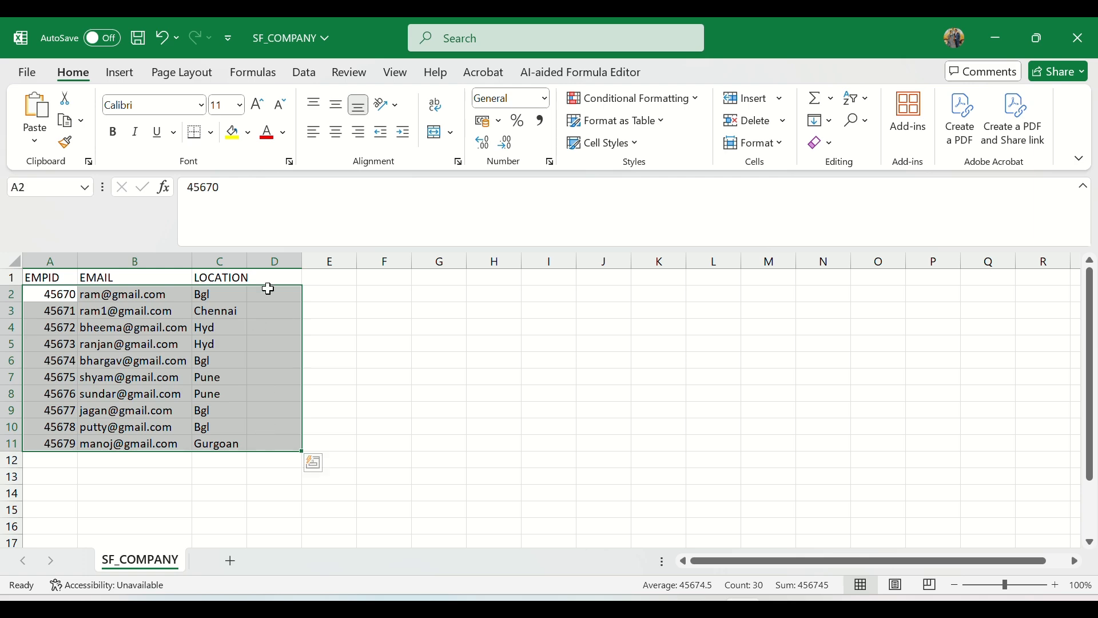
pyautogui.click(1082, 39)
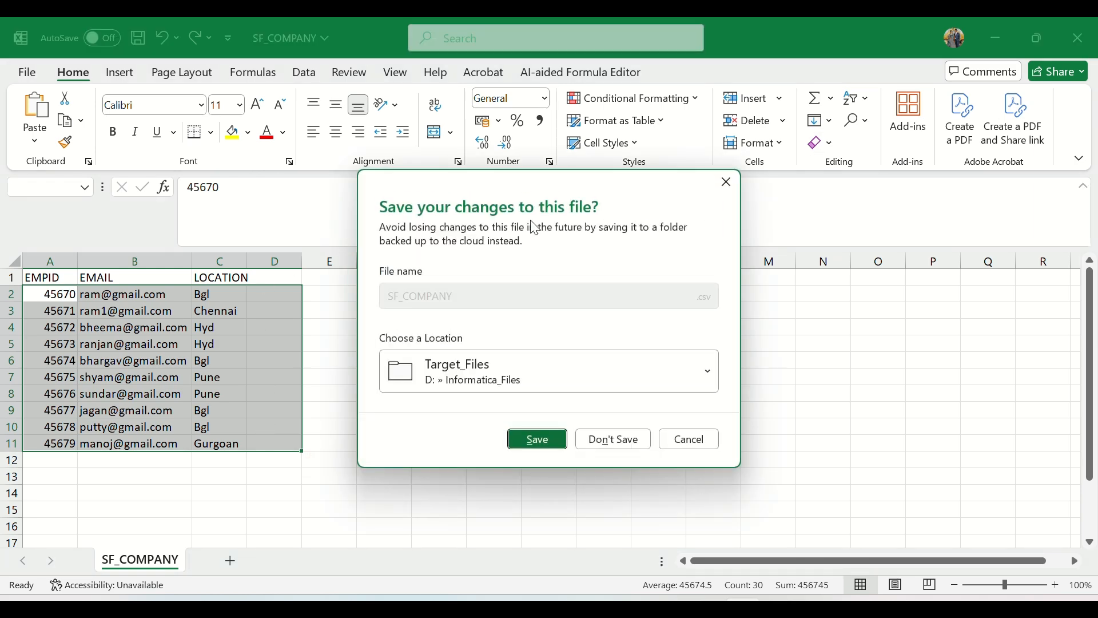
pyautogui.click(599, 440)
pyautogui.hotkey('alt', 'Tab')
pyautogui.press('Tab')
pyautogui.press('Tab')
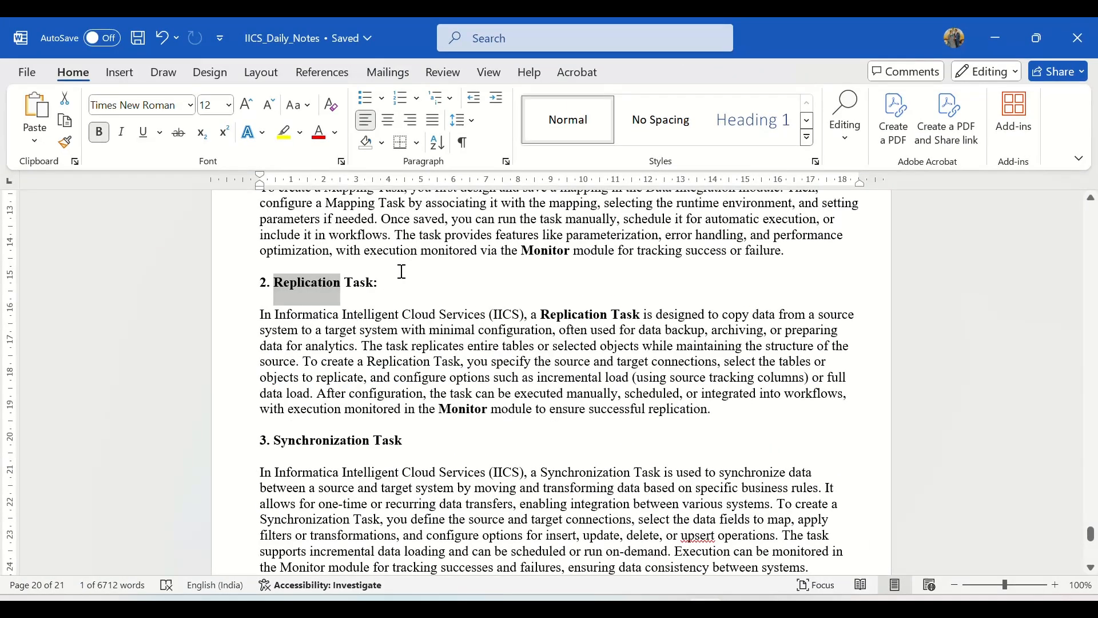
# Scroll the IICS notes down to the '3. Synchronization Task' heading
pyautogui.click(401, 286)
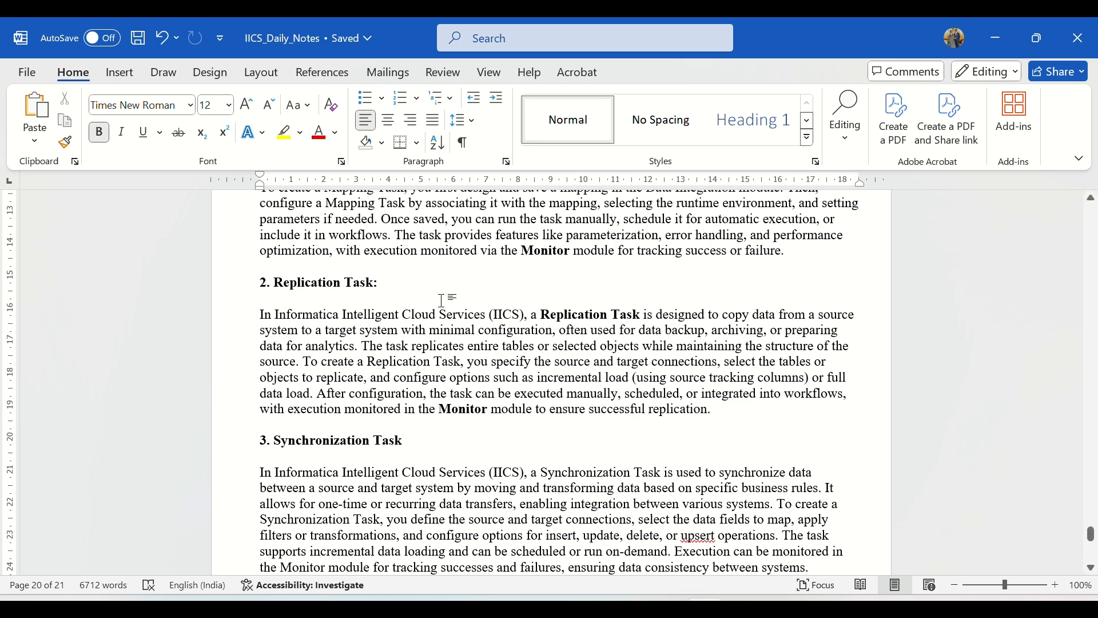
pyautogui.scroll(-1, 444, 294)
pyautogui.scroll(8, 445, 294)
pyautogui.scroll(-9, 441, 294)
pyautogui.scroll(-3, 439, 295)
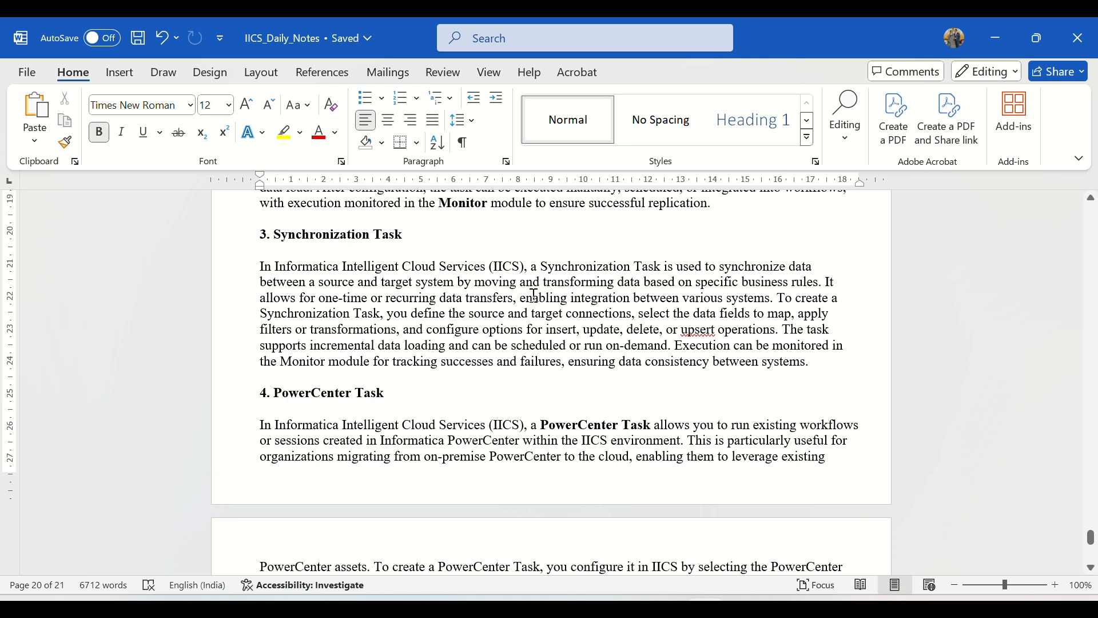
pyautogui.moveTo(541, 267); pyautogui.dragTo(819, 283)
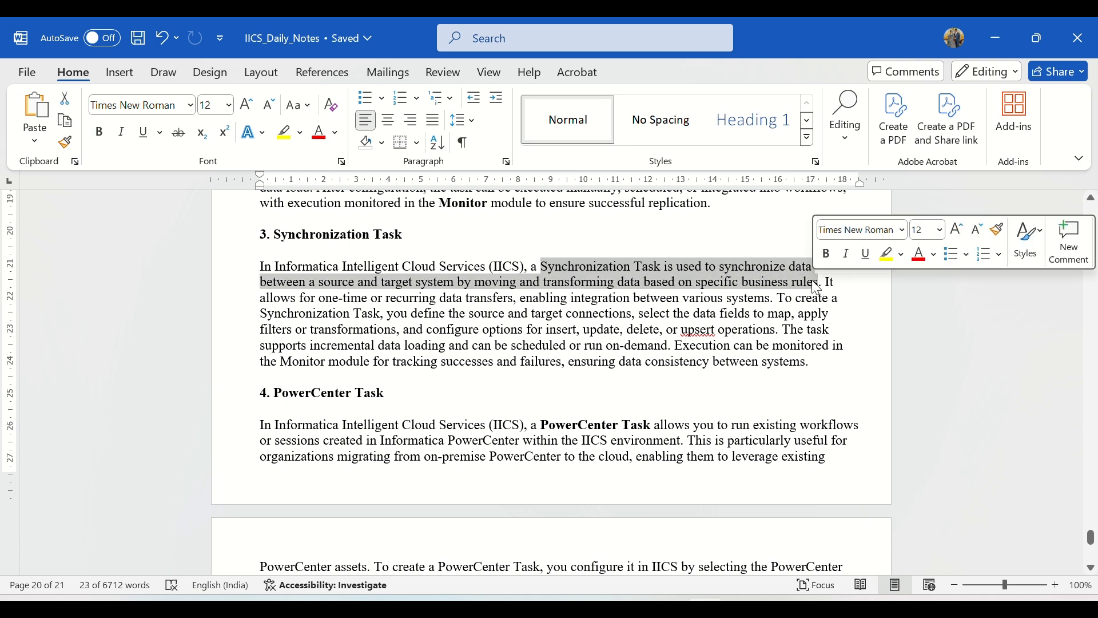
pyautogui.click(311, 294)
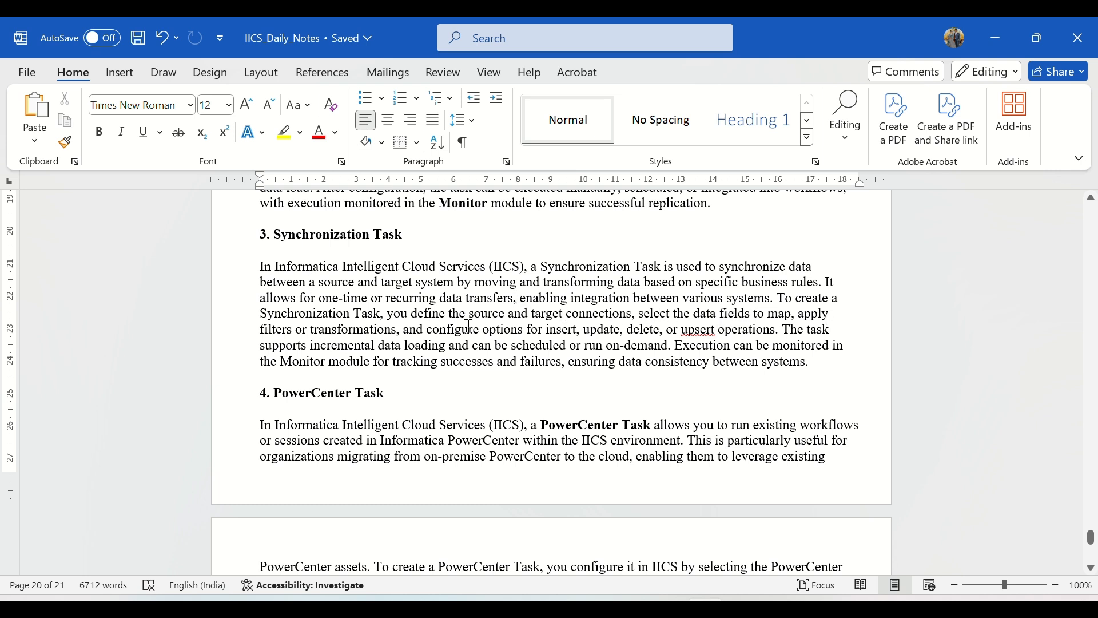
pyautogui.moveTo(483, 314); pyautogui.dragTo(828, 314)
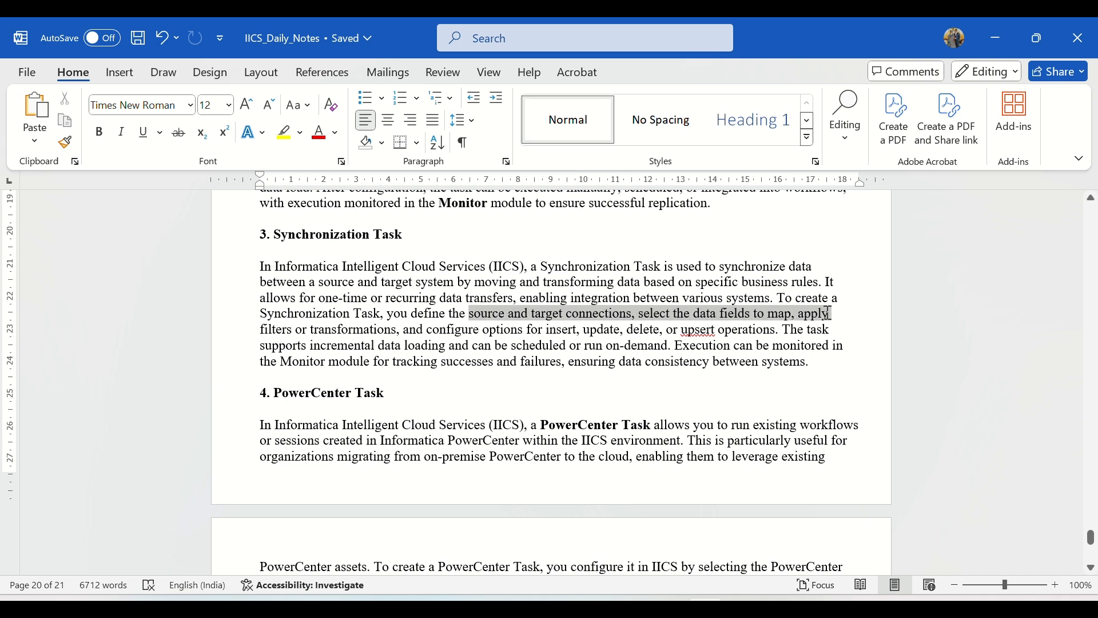
pyautogui.moveTo(275, 332); pyautogui.dragTo(396, 332)
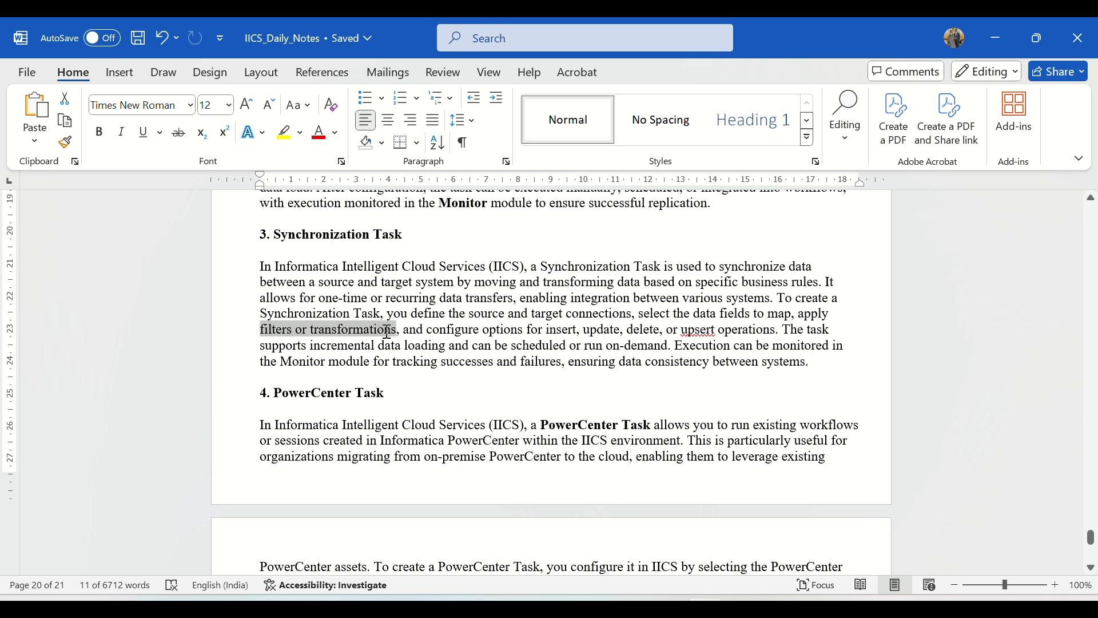
pyautogui.moveTo(568, 345); pyautogui.dragTo(802, 325)
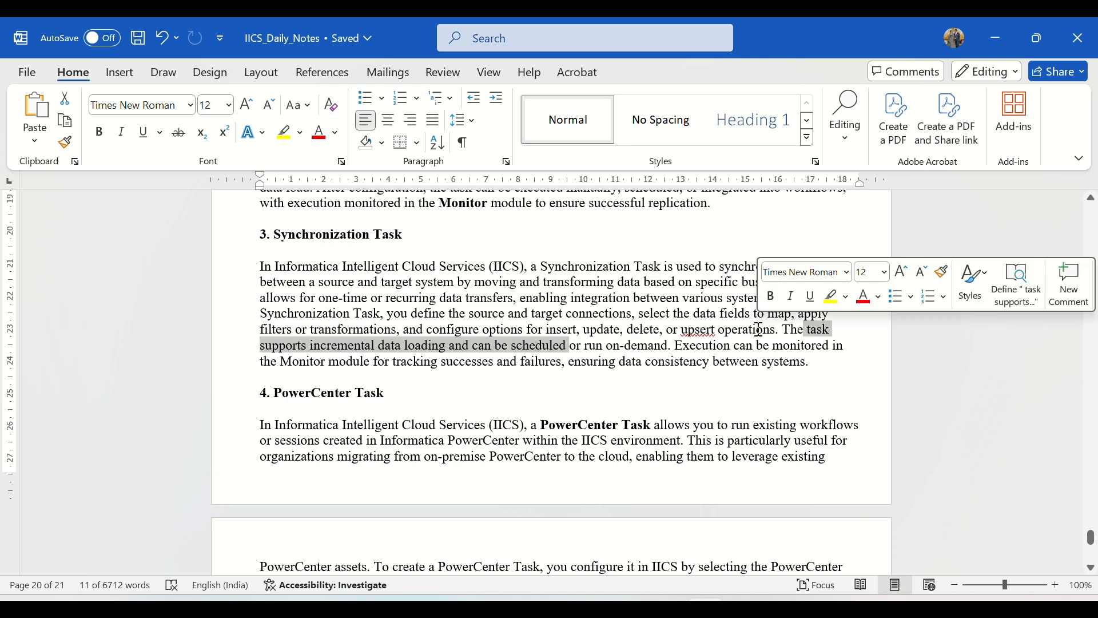
pyautogui.click(550, 333)
pyautogui.moveTo(548, 333); pyautogui.dragTo(774, 336)
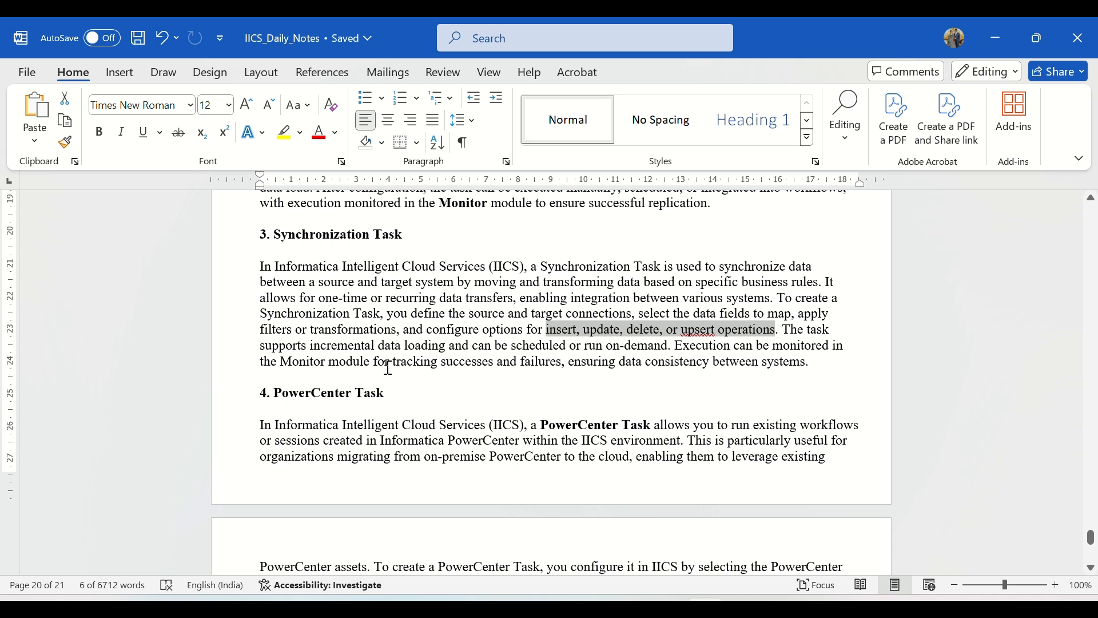
pyautogui.moveTo(433, 350); pyautogui.dragTo(542, 347)
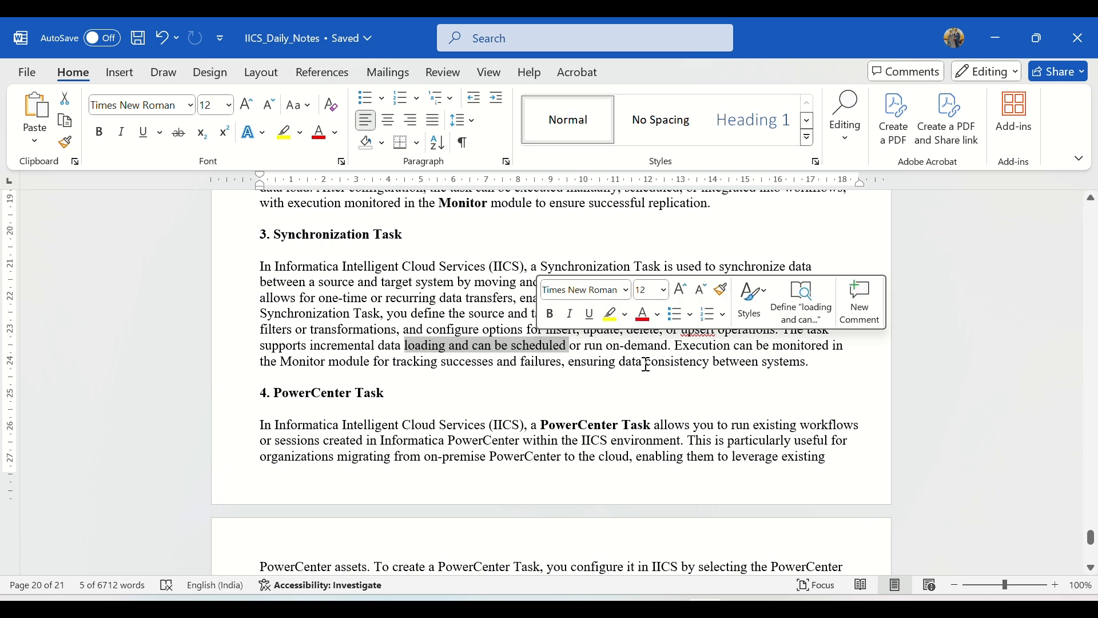
pyautogui.click(511, 360)
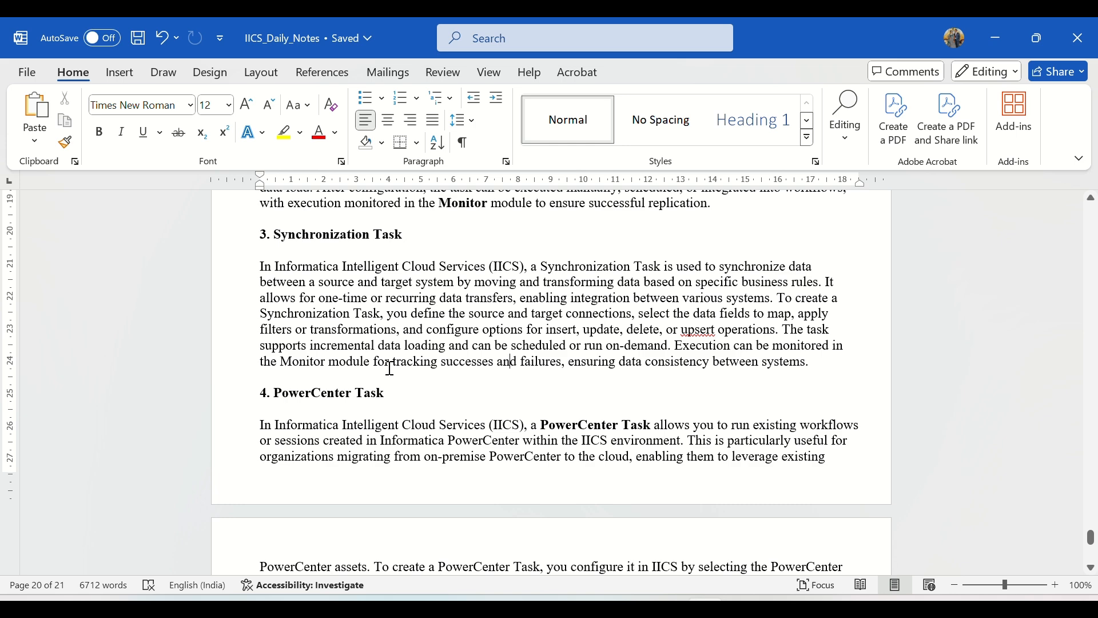
pyautogui.scroll(1, 419, 314)
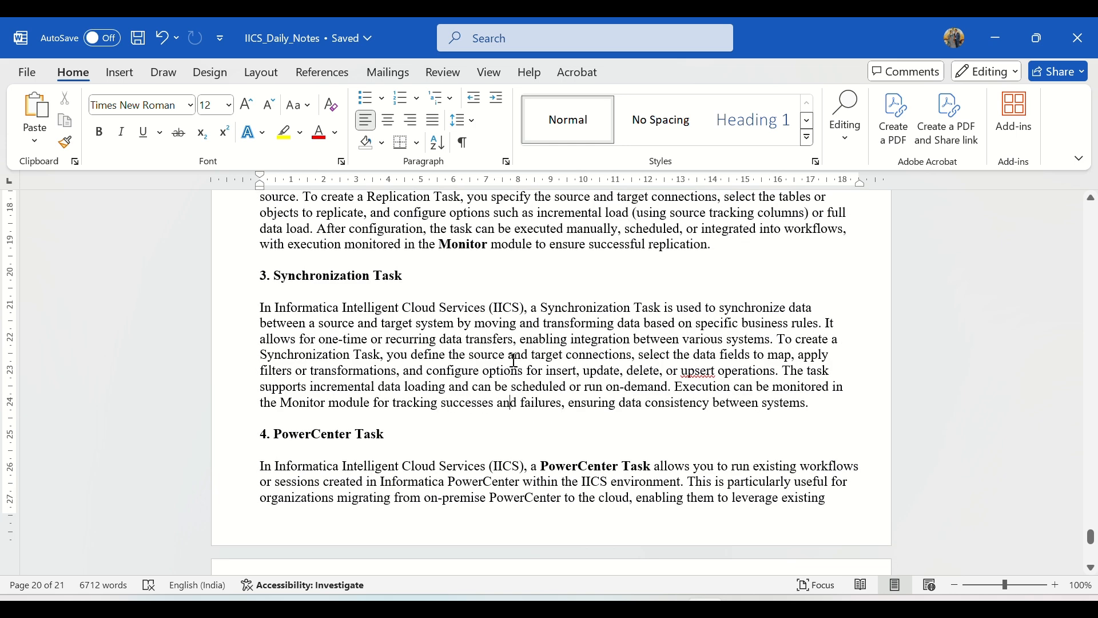
# Minimize Word, bring up Data Integration, and remove the recent mapping from the sidebar
pyautogui.click(705, 607)
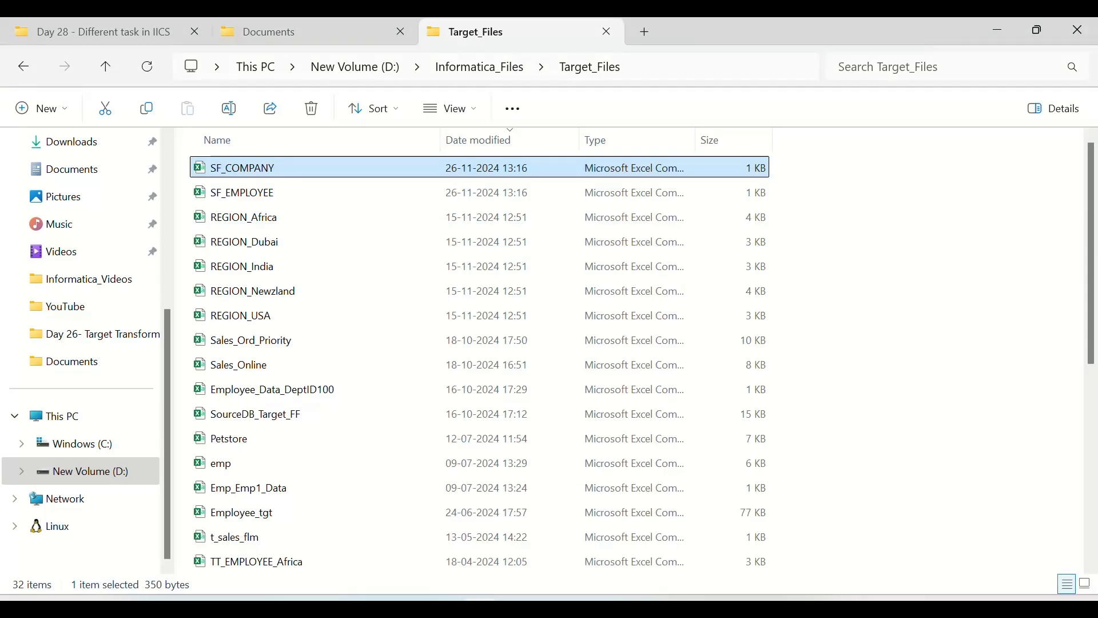
pyautogui.moveTo(591, 608)
pyautogui.click(662, 532)
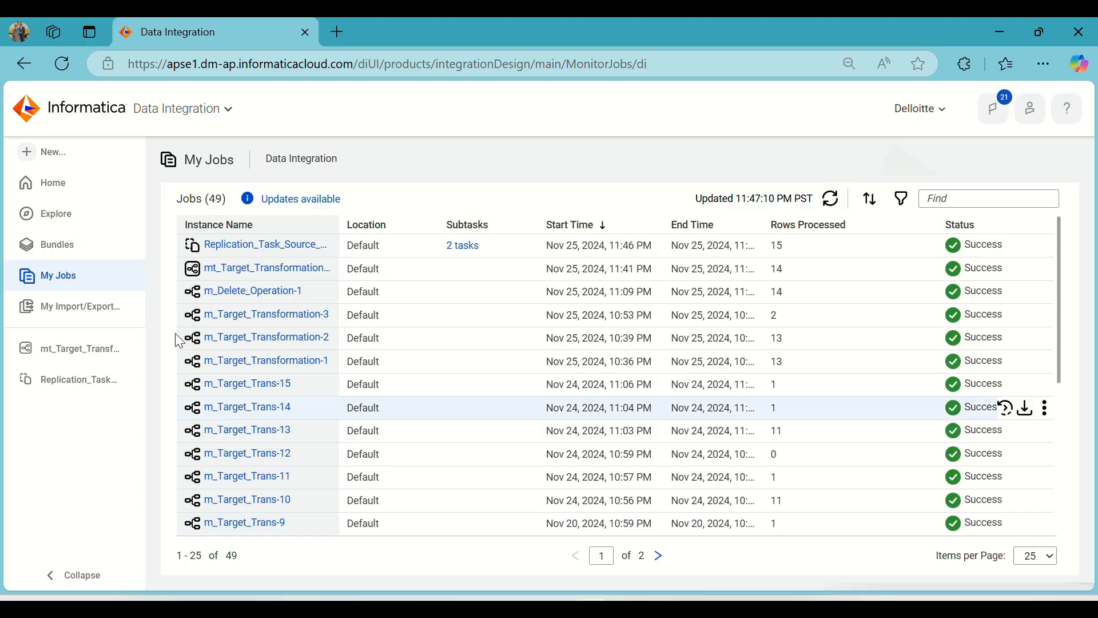
pyautogui.click(56, 166)
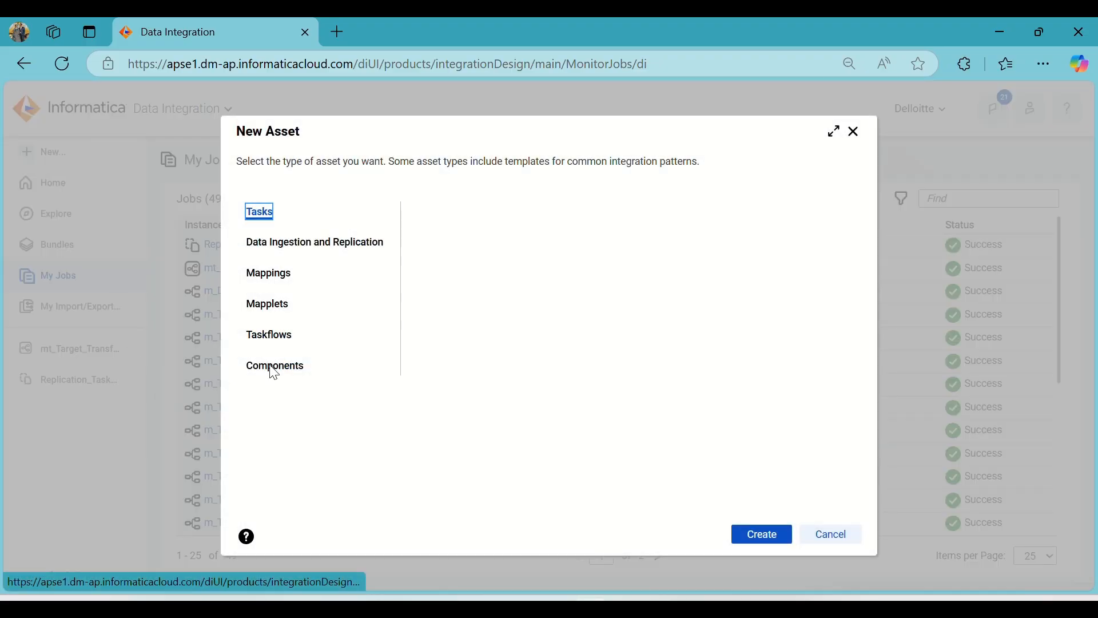
pyautogui.click(832, 535)
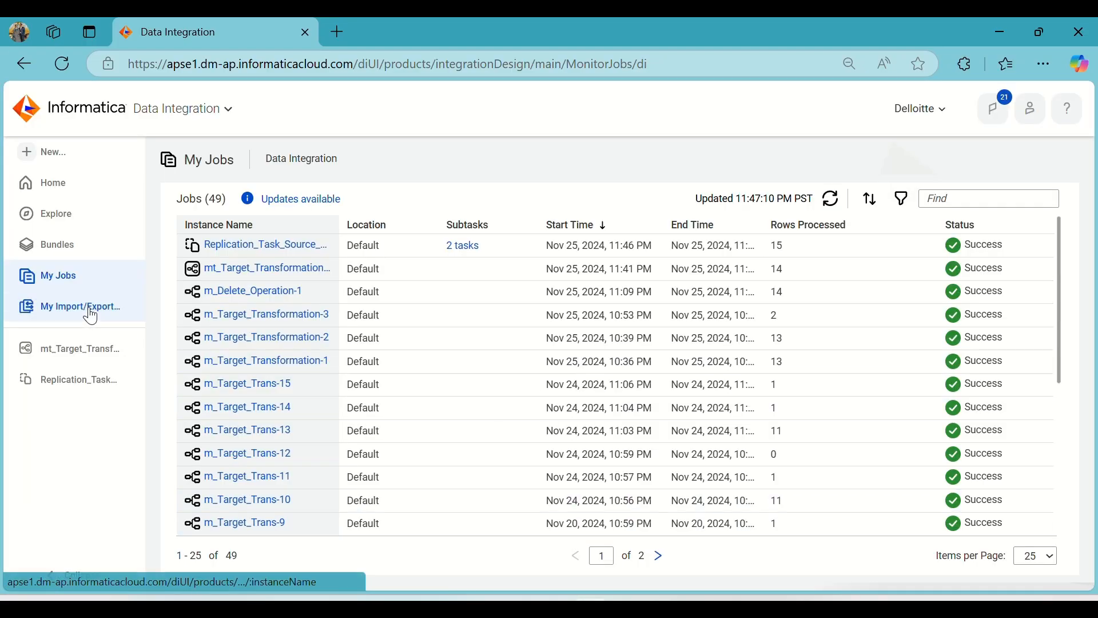
pyautogui.click(135, 349)
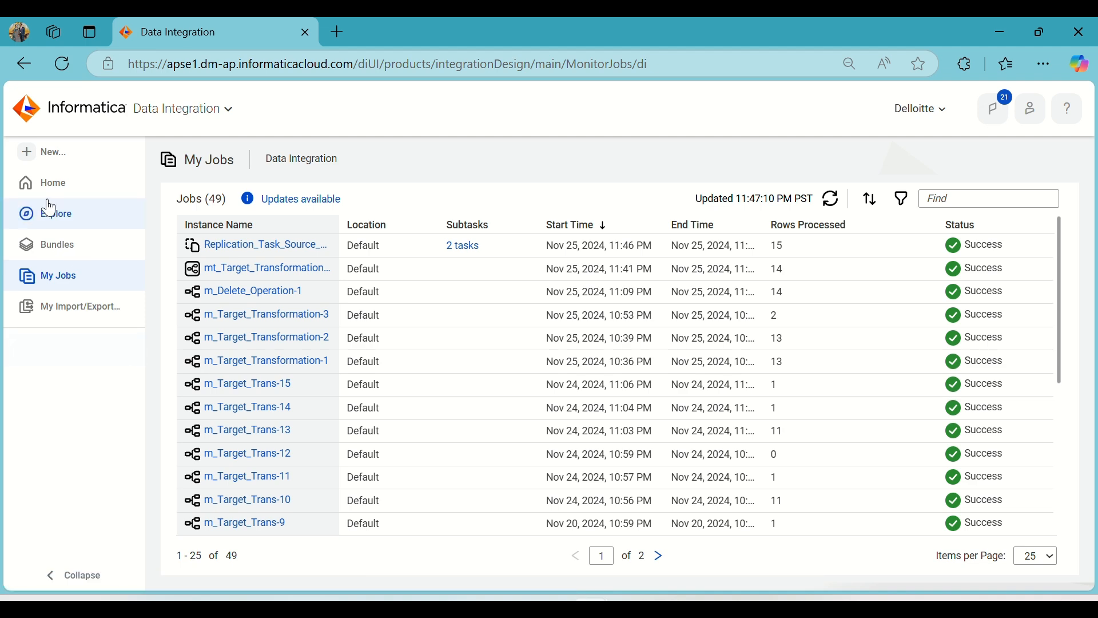
# Create a new Synchronization Task from the New asset dialog
pyautogui.click(39, 152)
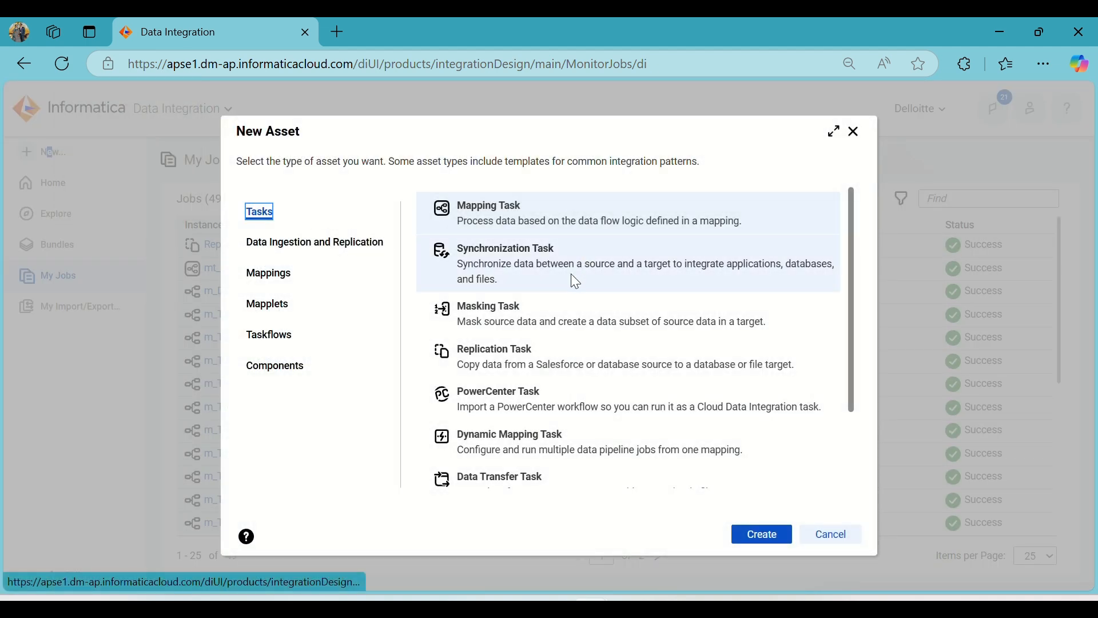
pyautogui.click(543, 263)
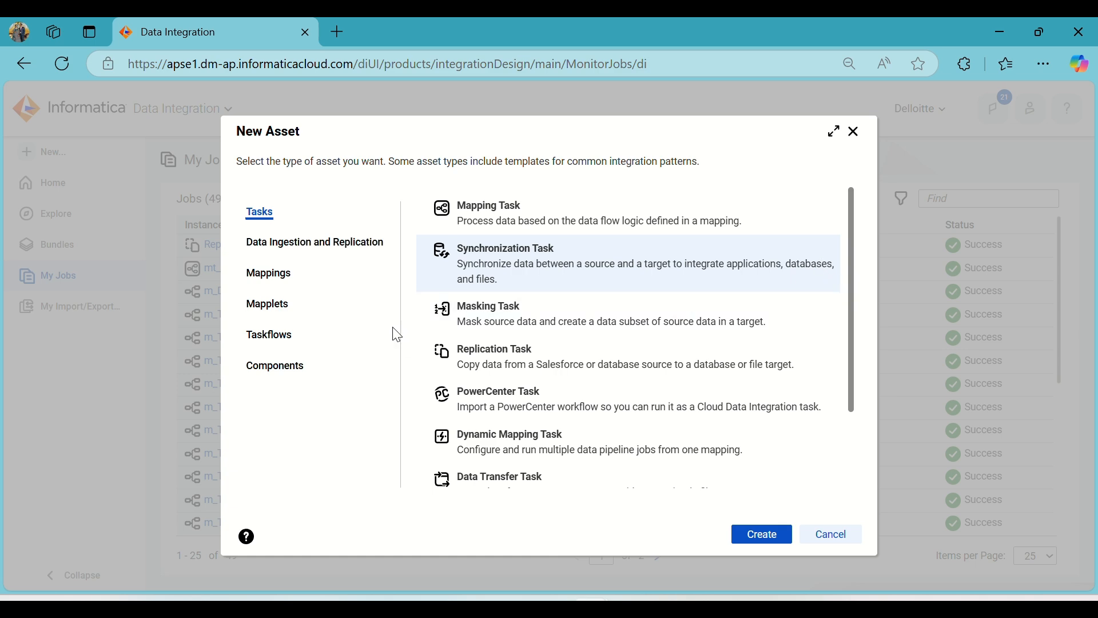
pyautogui.click(751, 536)
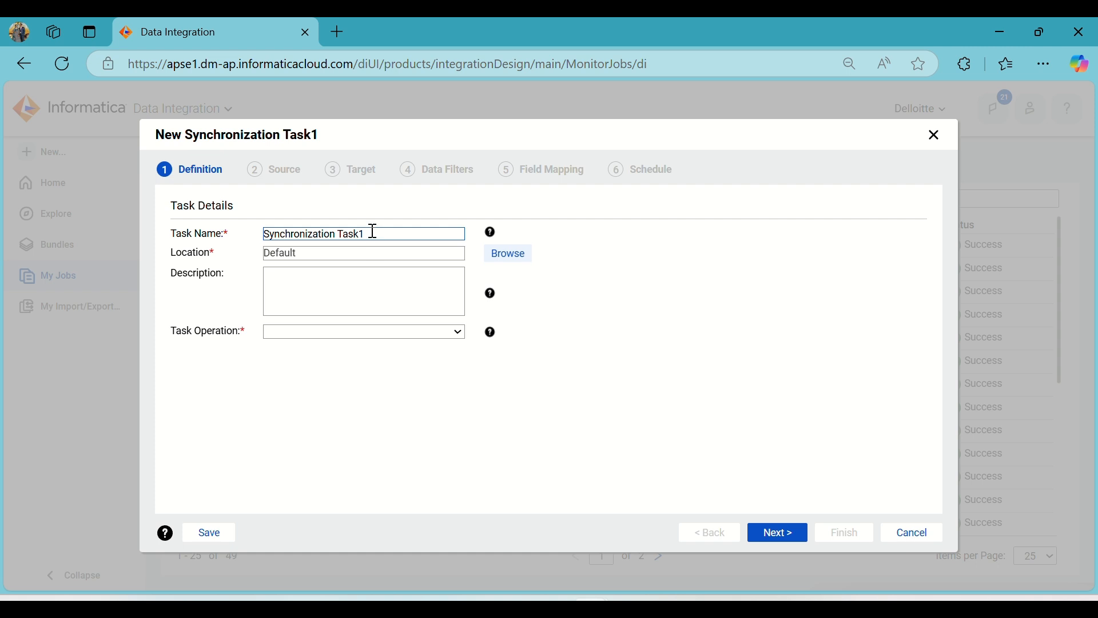
# Rename the task to Synchronization_Task_SourceDB
pyautogui.press('BackSpace')
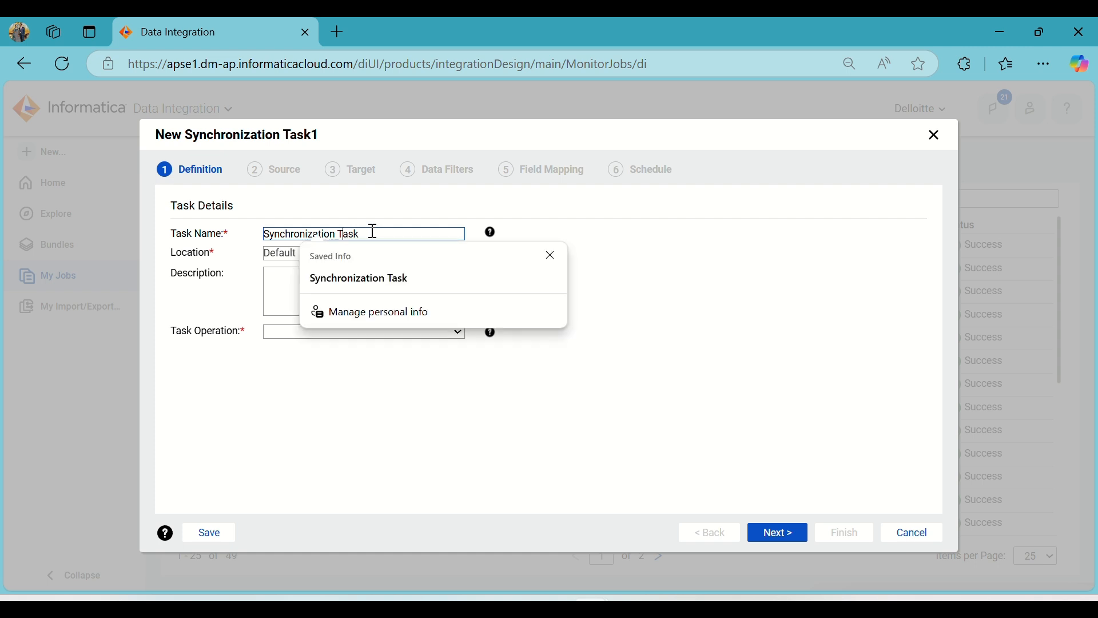
pyautogui.press('BackSpace')
pyautogui.write('_')
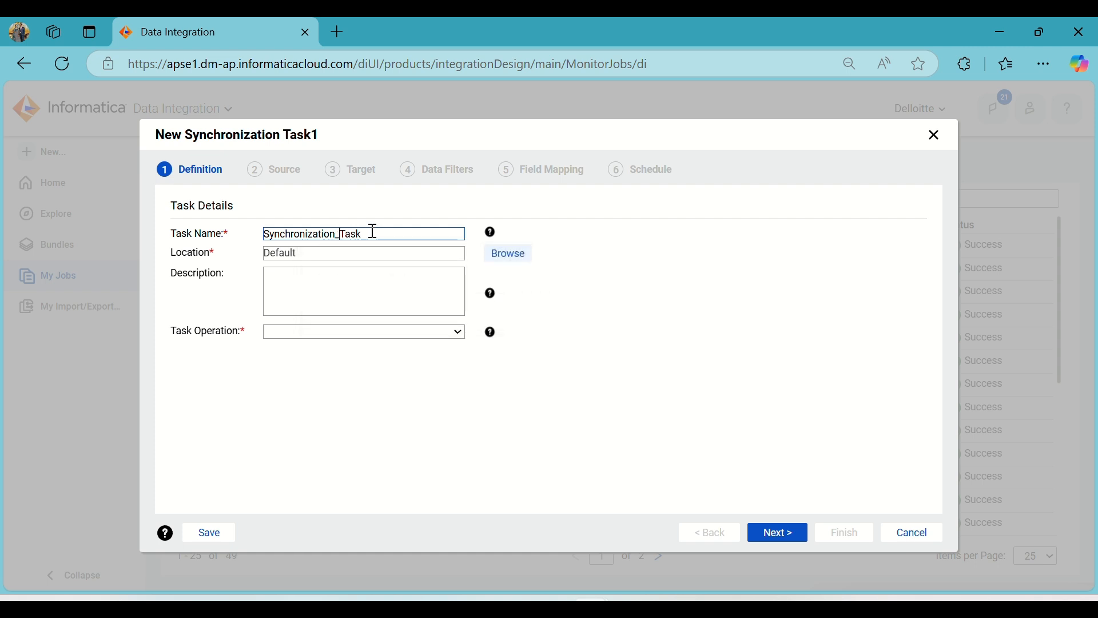
pyautogui.click(403, 236)
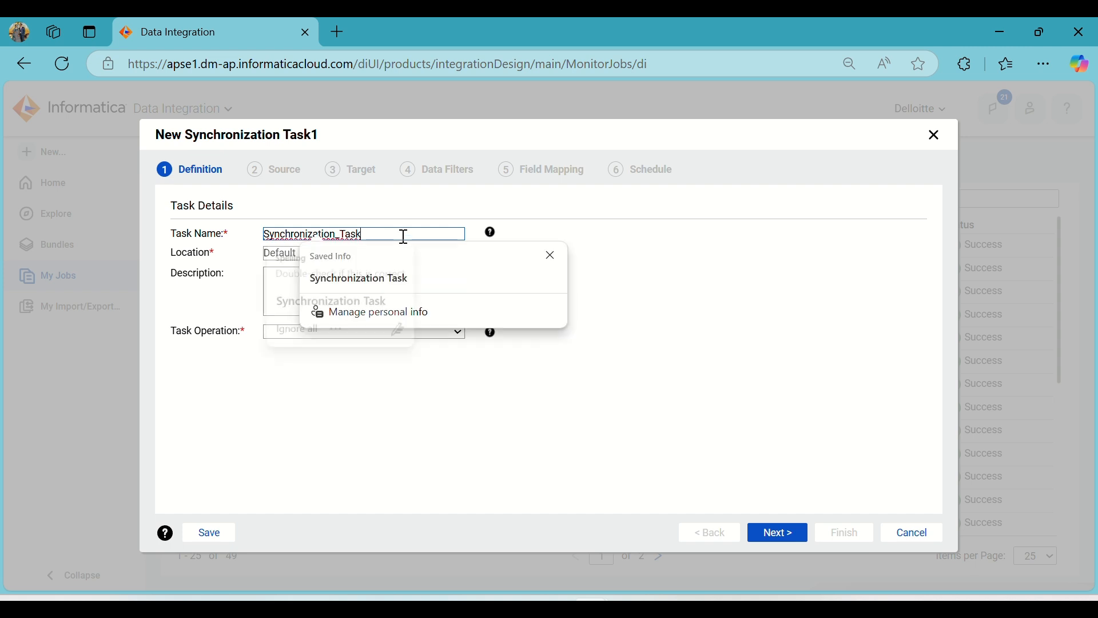
pyautogui.write('_S')
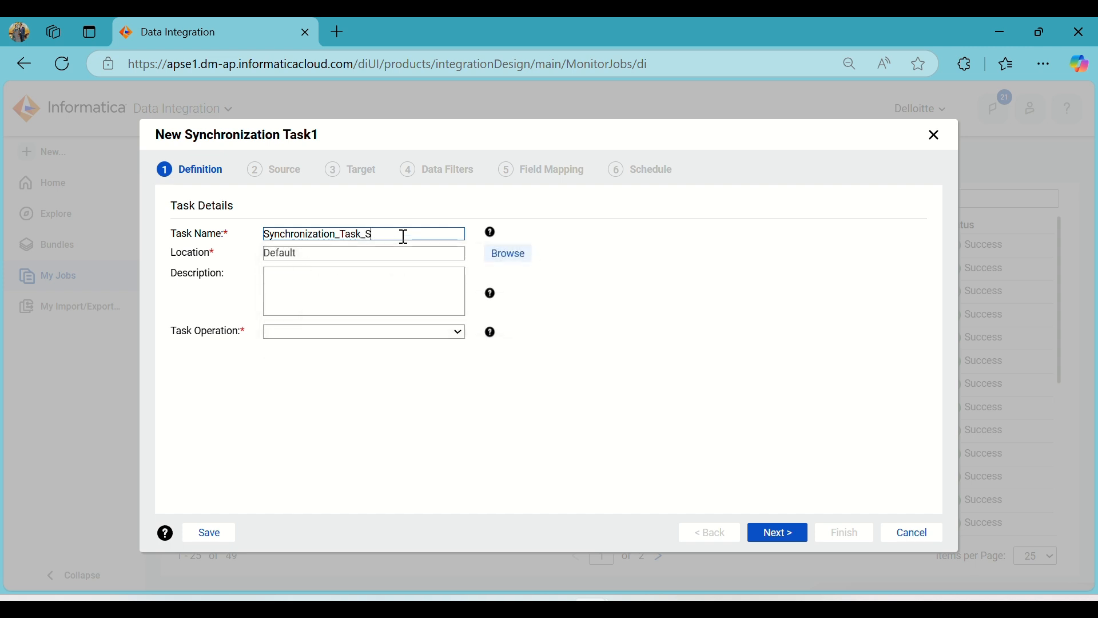
pyautogui.write('ourceDB')
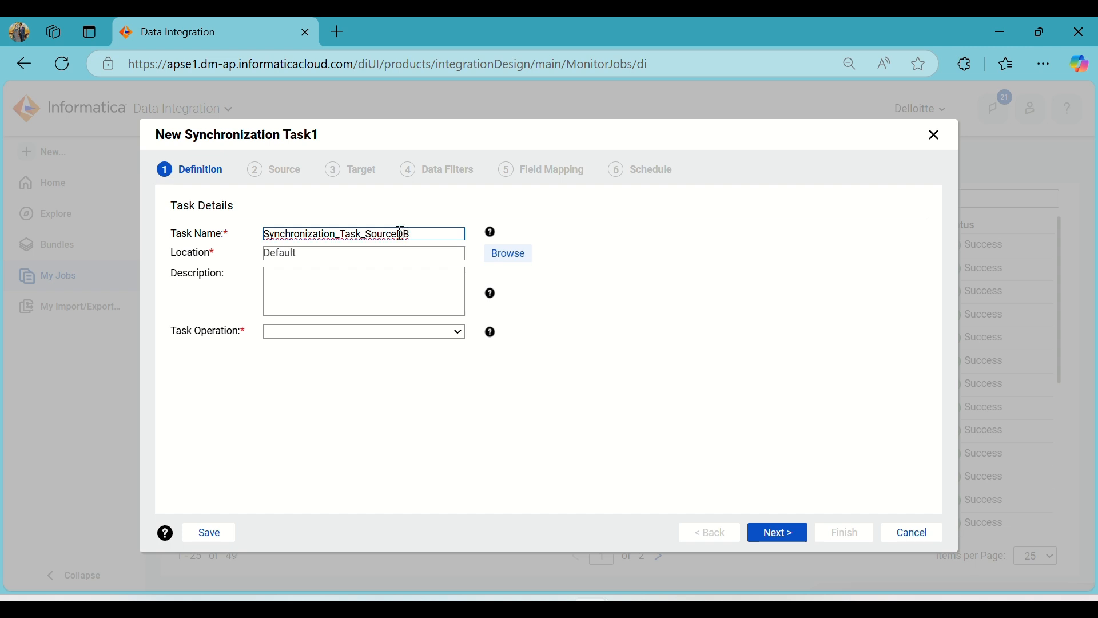
# Set the Task Operation to Insert and continue to the Source step
pyautogui.click(384, 336)
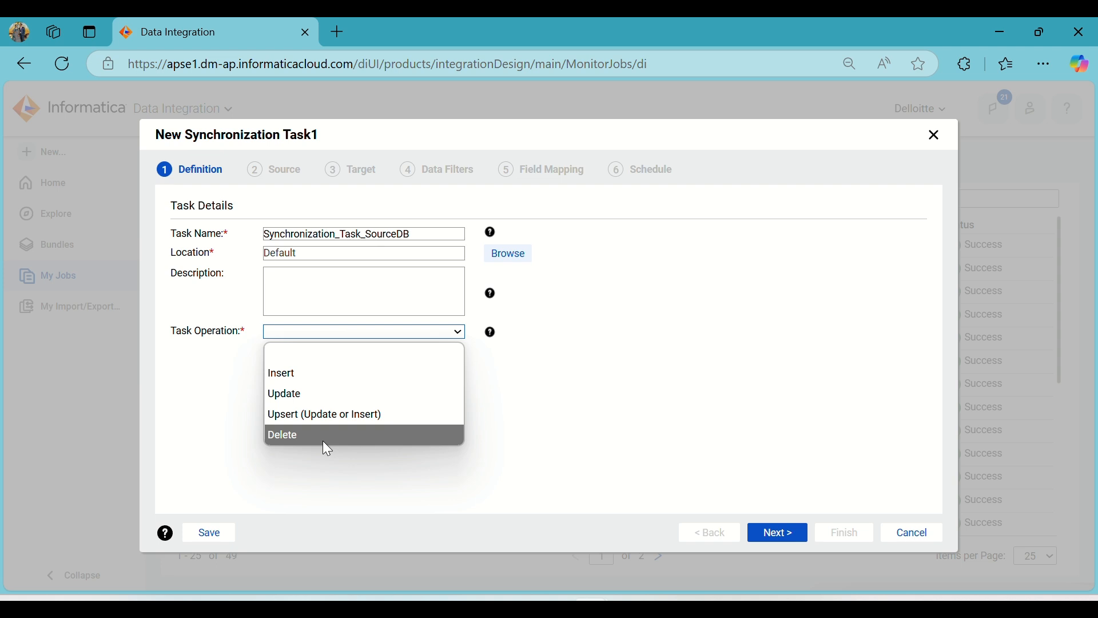
pyautogui.click(677, 466)
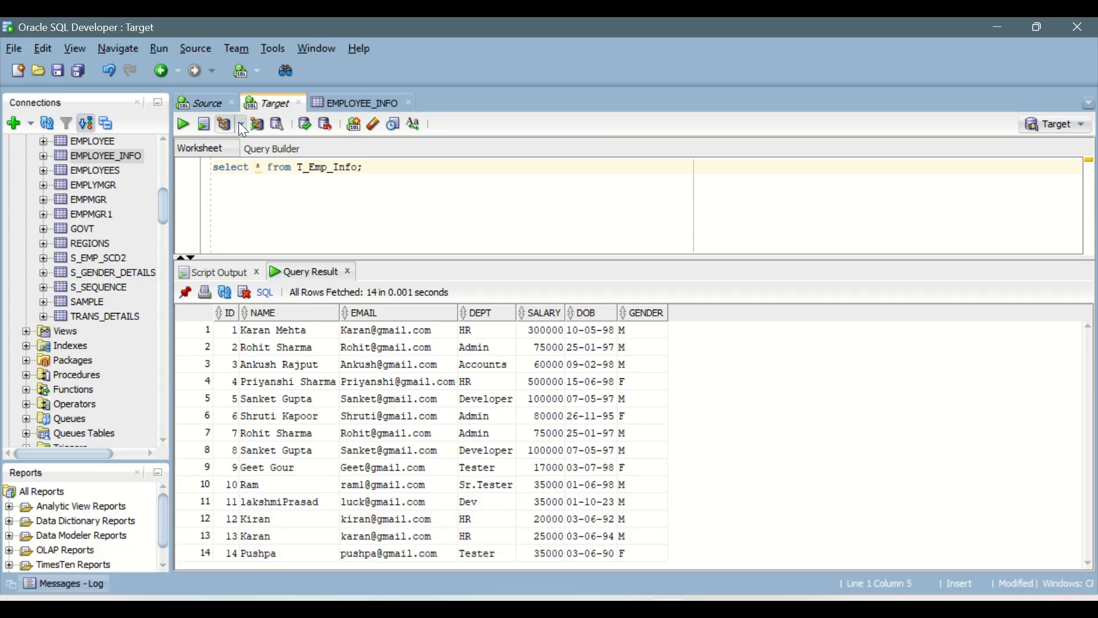
pyautogui.click(184, 125)
pyautogui.hotkey('alt', 'Tab')
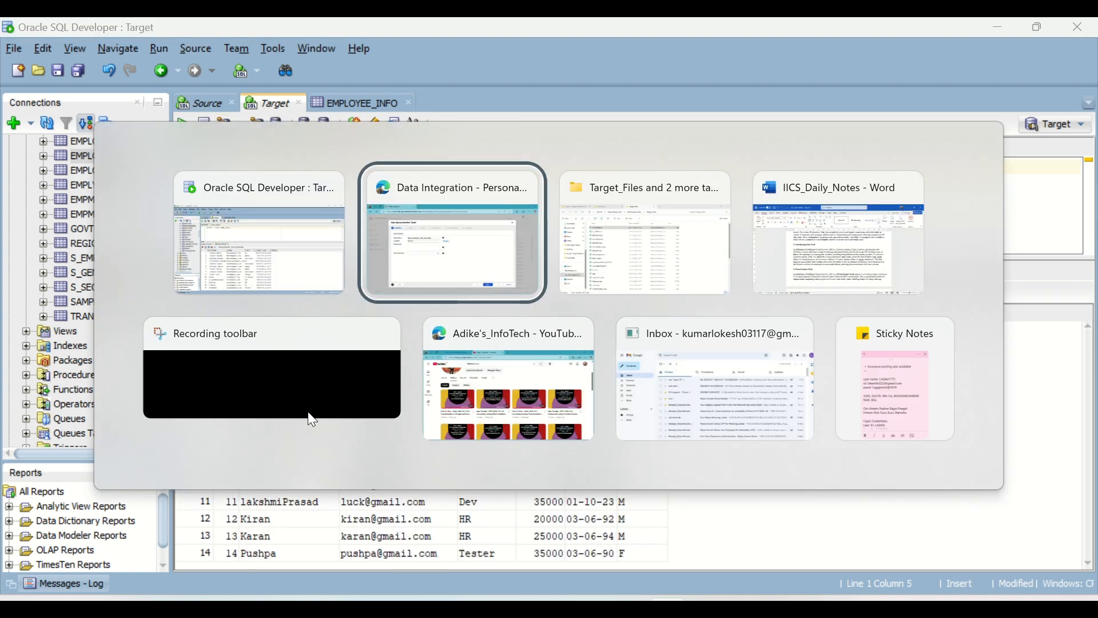
pyautogui.click(307, 331)
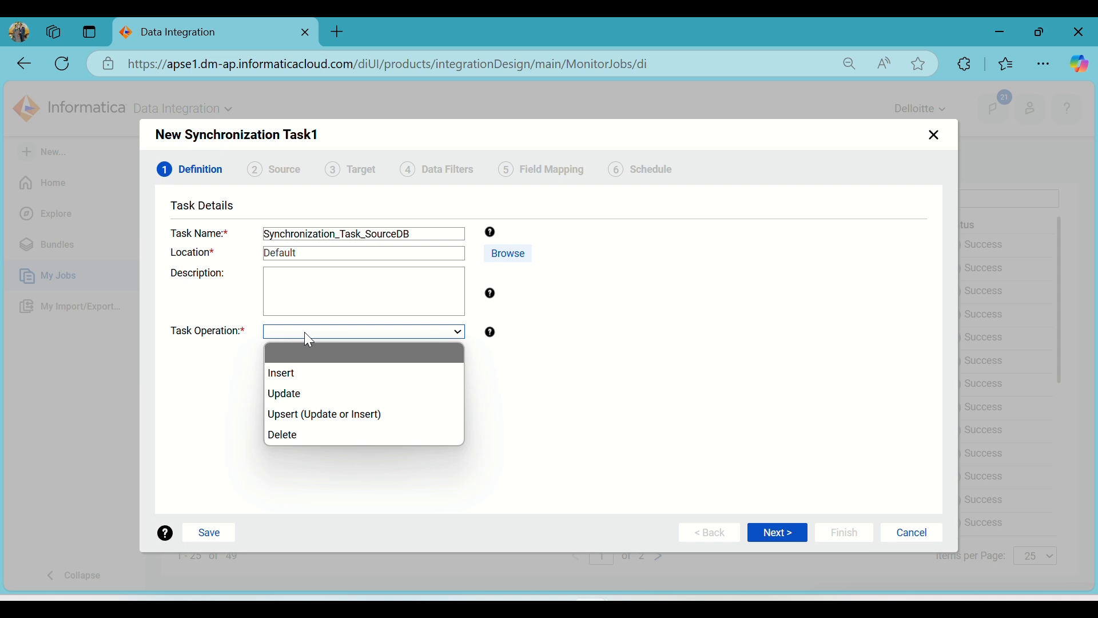
pyautogui.click(316, 380)
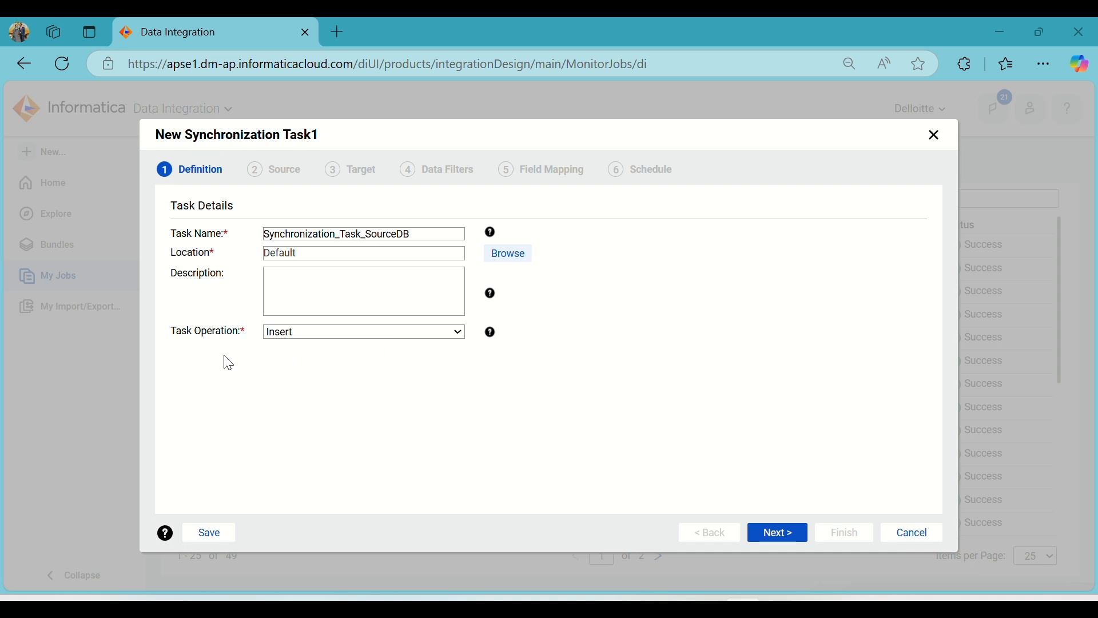
pyautogui.click(788, 533)
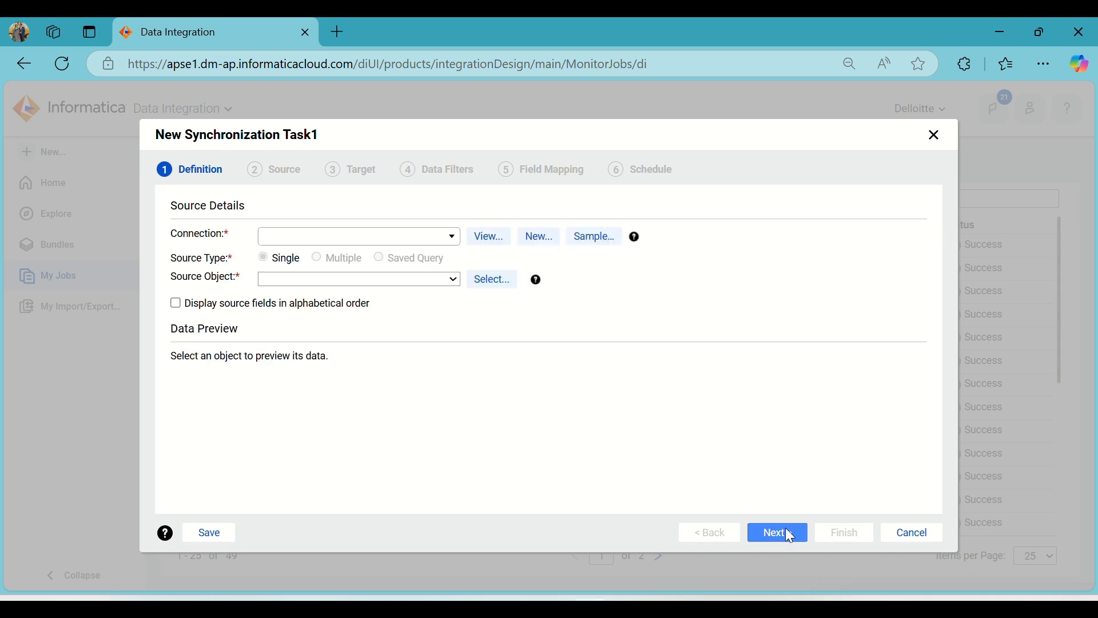
# Select the Source (Oracle) connection, choose EMPLOYEE_INFO as the source object, and review its data preview
pyautogui.click(344, 238)
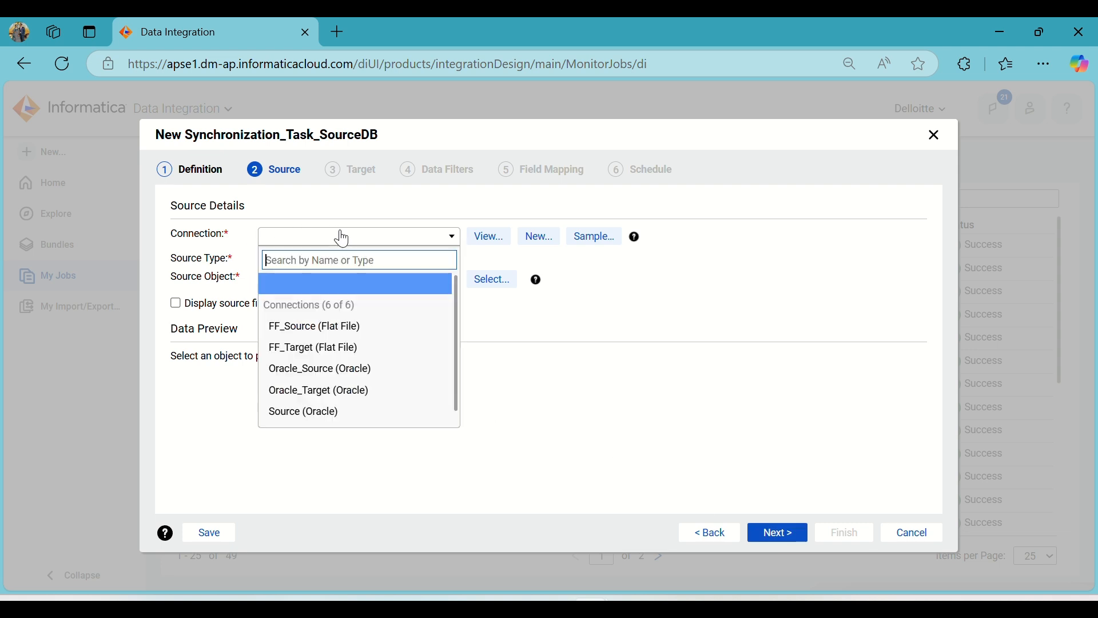
pyautogui.click(343, 412)
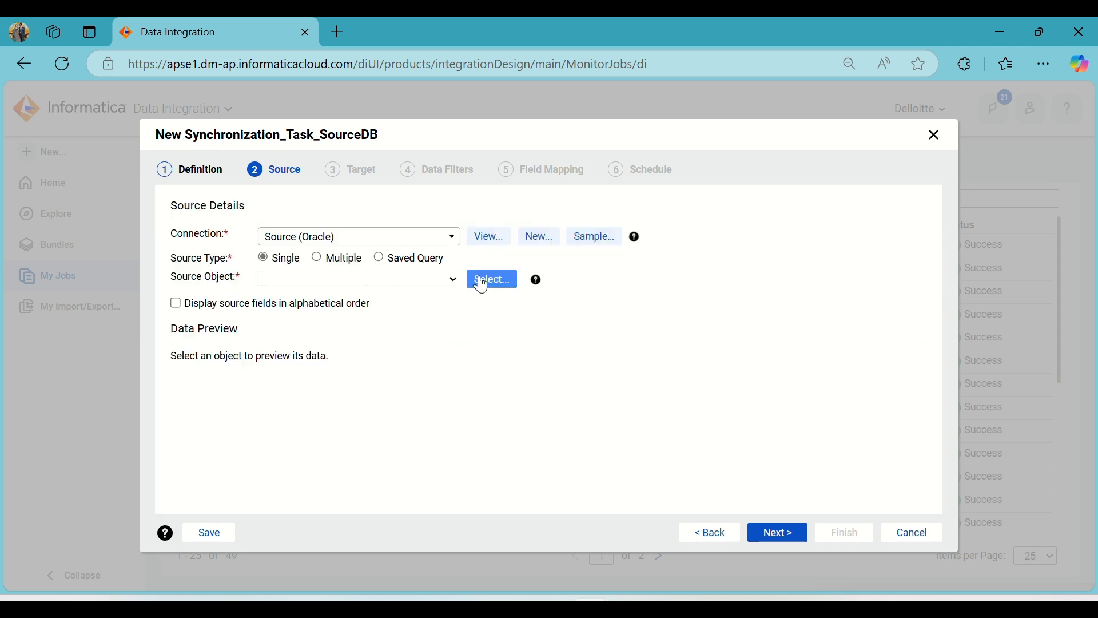
pyautogui.click(456, 280)
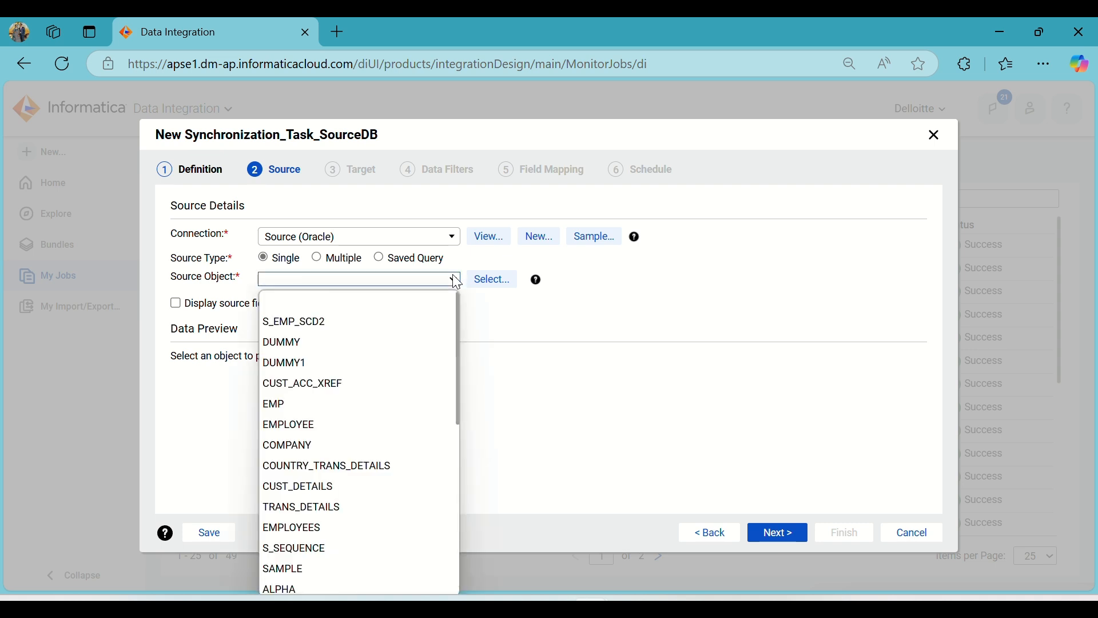
pyautogui.scroll(-2, 366, 519)
pyautogui.scroll(-2, 368, 522)
pyautogui.scroll(-4, 365, 519)
pyautogui.click(350, 470)
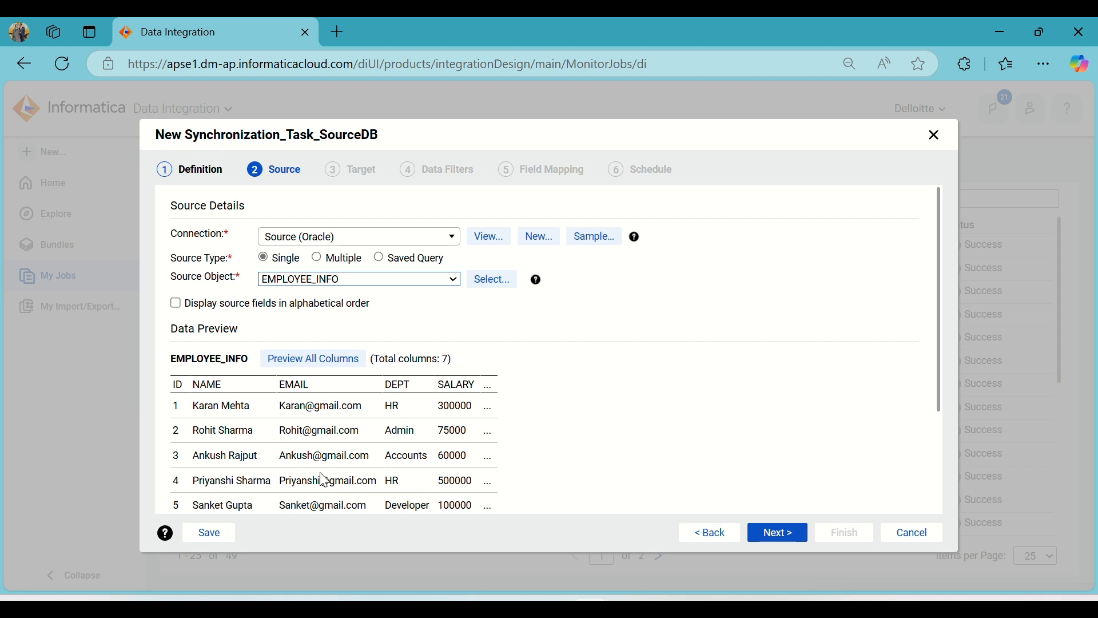
pyautogui.scroll(-3, 325, 481)
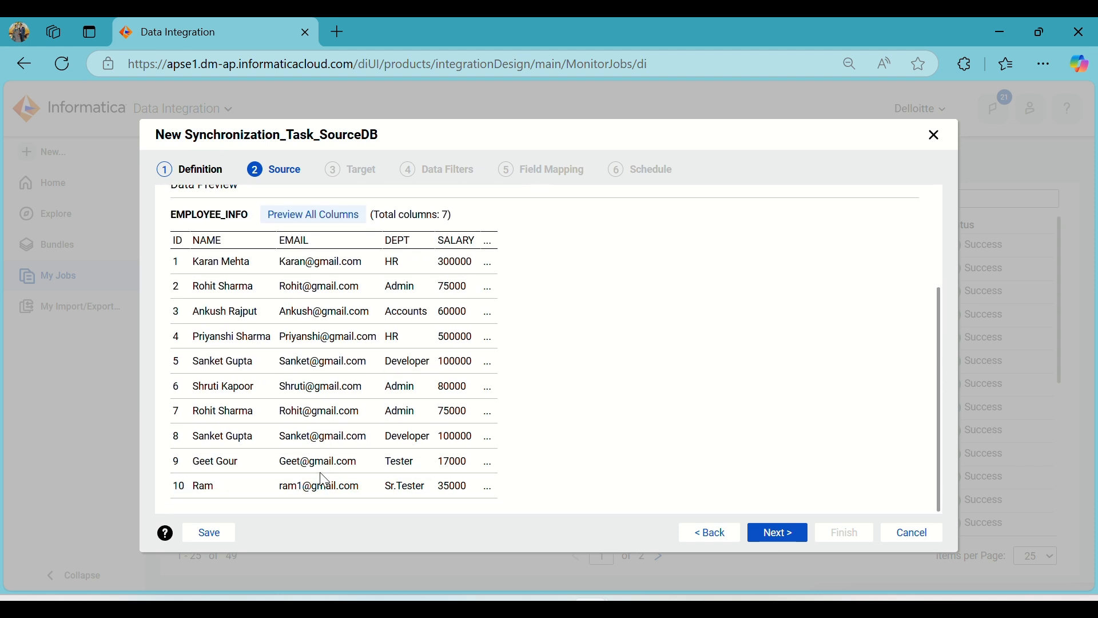
pyautogui.scroll(3, 320, 470)
pyautogui.scroll(3, 356, 413)
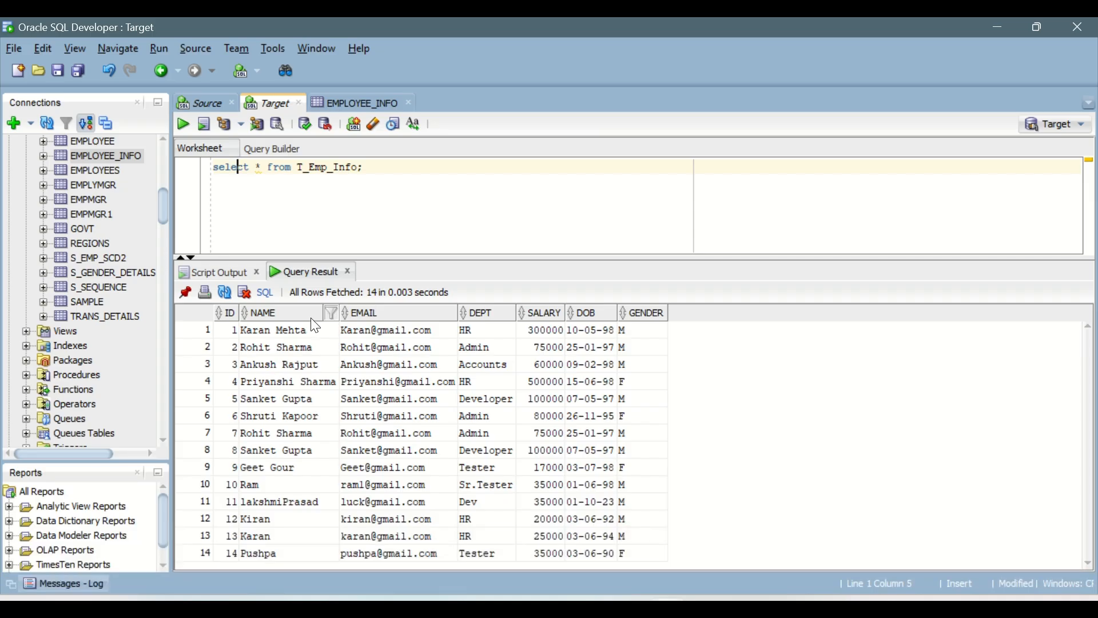
# Edit the first insert statement to ID 15 with a new employee name and matching email user
pyautogui.click(200, 103)
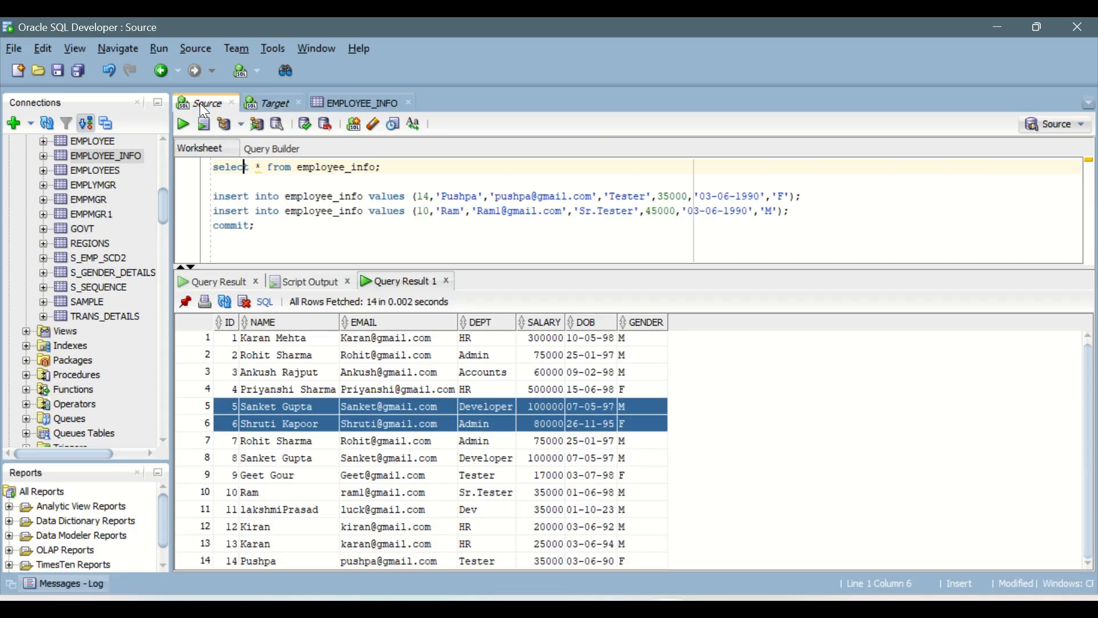
pyautogui.click(430, 193)
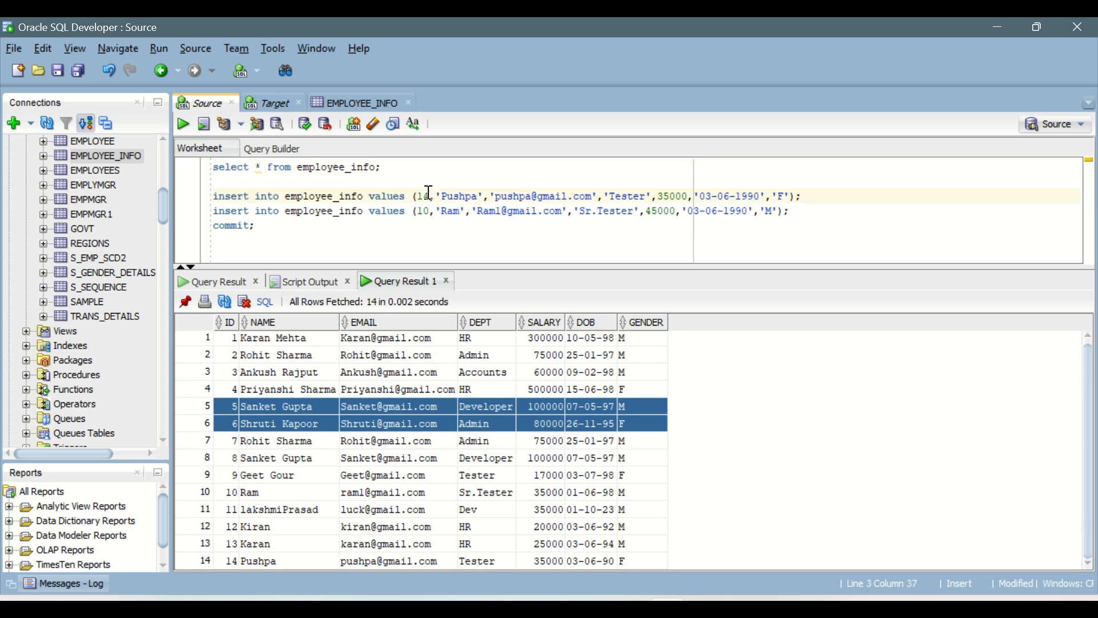
pyautogui.press('BackSpace')
pyautogui.write('5')
pyautogui.moveTo(476, 197); pyautogui.dragTo(437, 200)
pyautogui.write('Shekar')
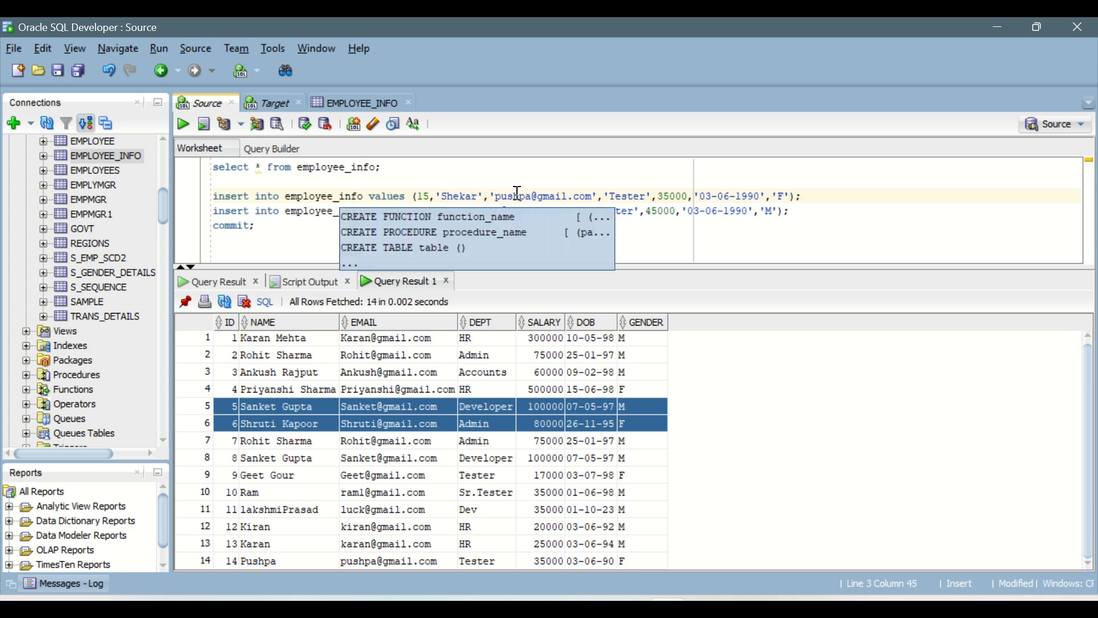
pyautogui.click(532, 196)
pyautogui.press('BackSpace')
pyautogui.press('BackSpace')
pyautogui.press('BackSpace')
pyautogui.press('BackSpace')
pyautogui.press('BackSpace')
pyautogui.press('BackSpace')
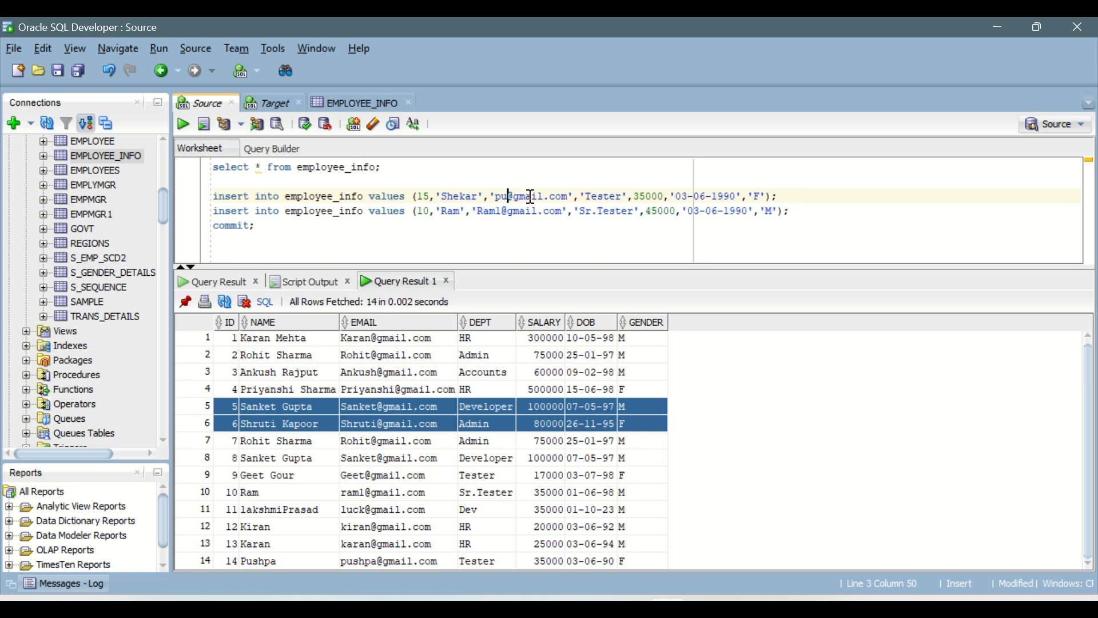
pyautogui.write('shekar')
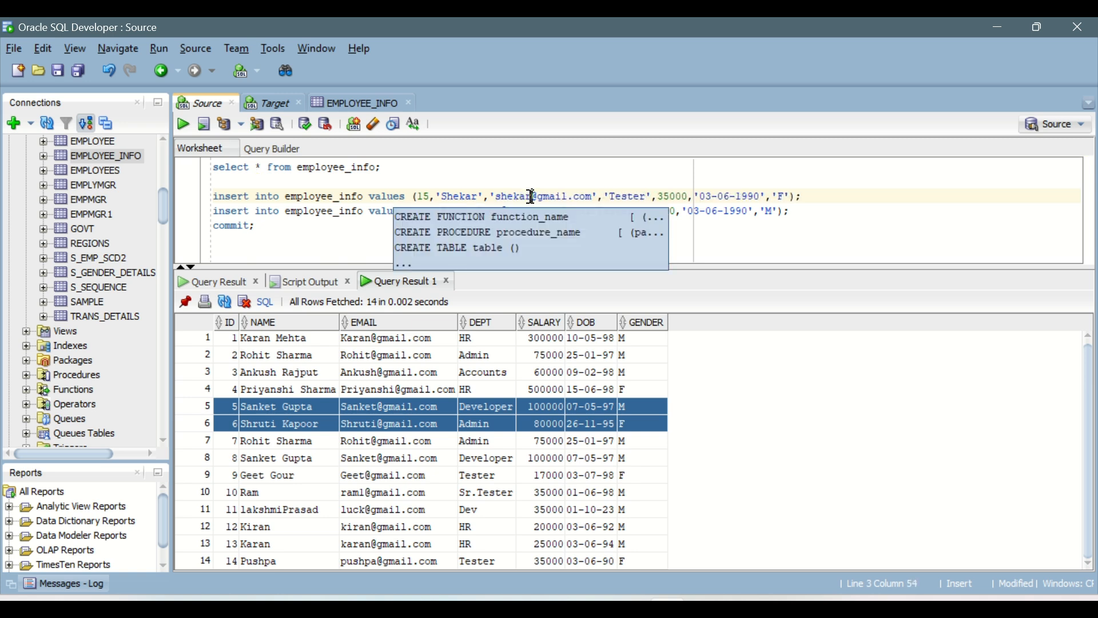
pyautogui.click(812, 198)
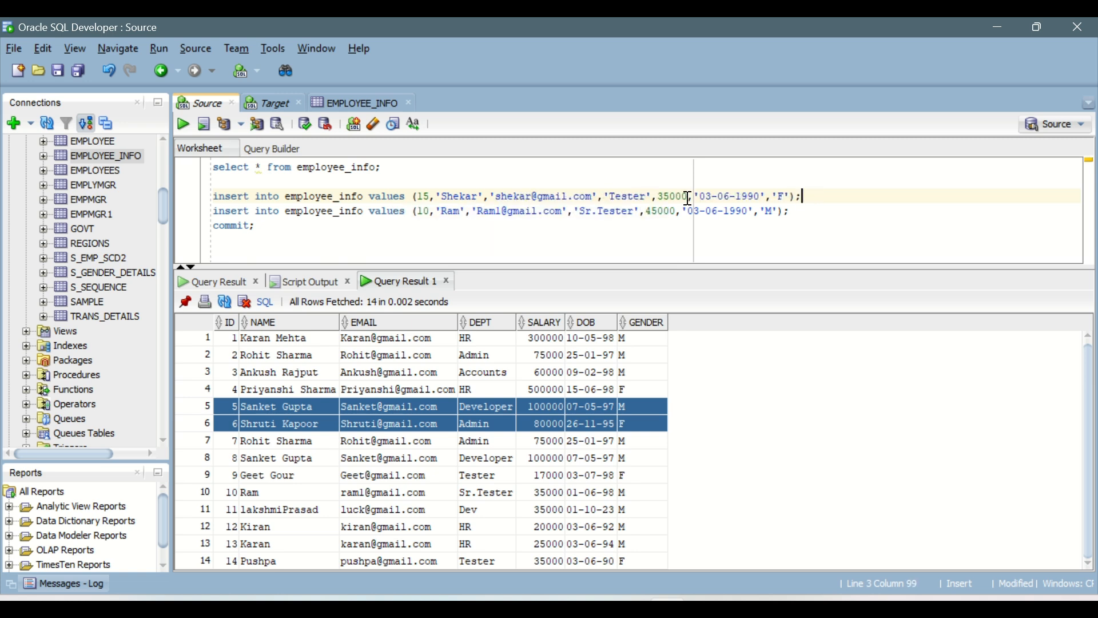
# Run the insert, commit it, and re-query EMPLOYEE_INFO to confirm 15 rows
pyautogui.click(183, 125)
pyautogui.click(269, 229)
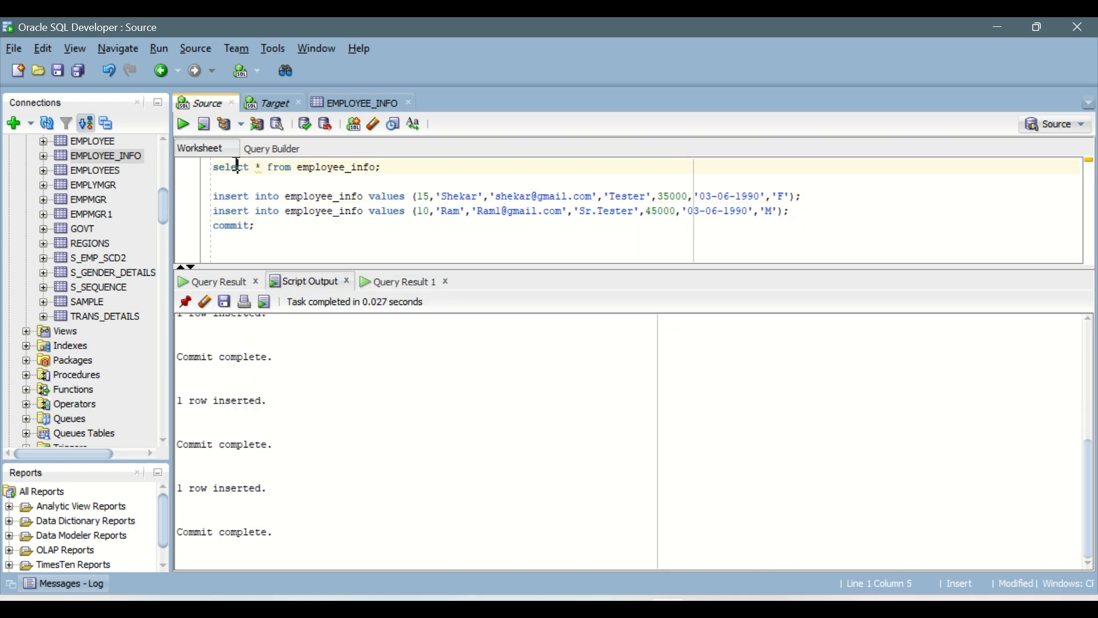
pyautogui.click(186, 123)
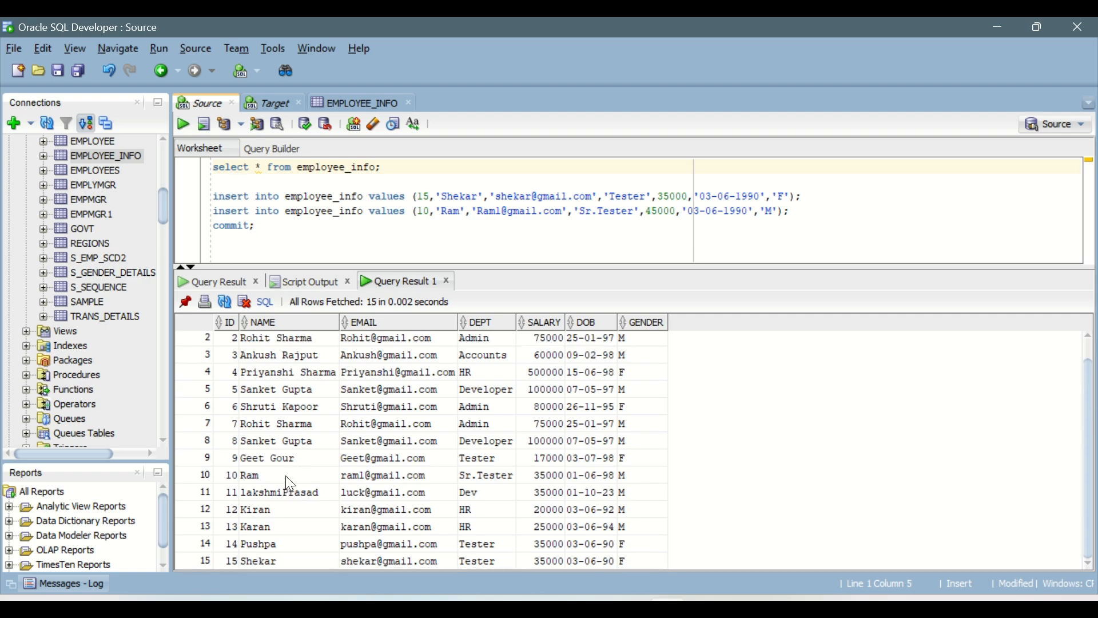
pyautogui.click(290, 560)
pyautogui.hotkey('alt', 'Tab')
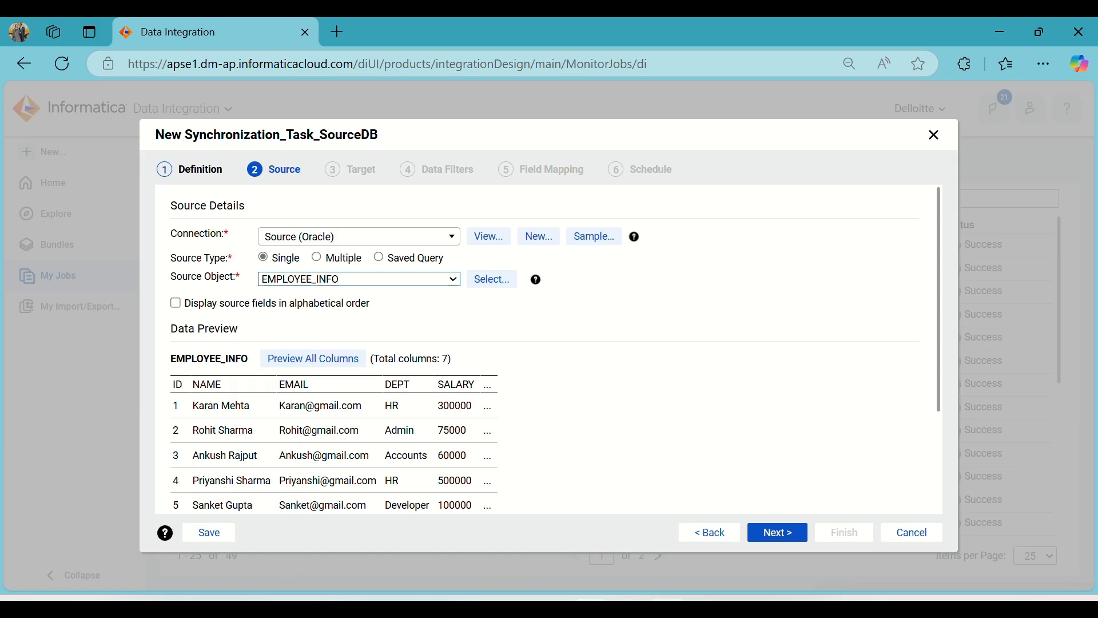
# Check the T_Emp_Info query results in SQL Developer's Target worksheet
pyautogui.hotkey('alt', 'Tab')
pyautogui.click(283, 112)
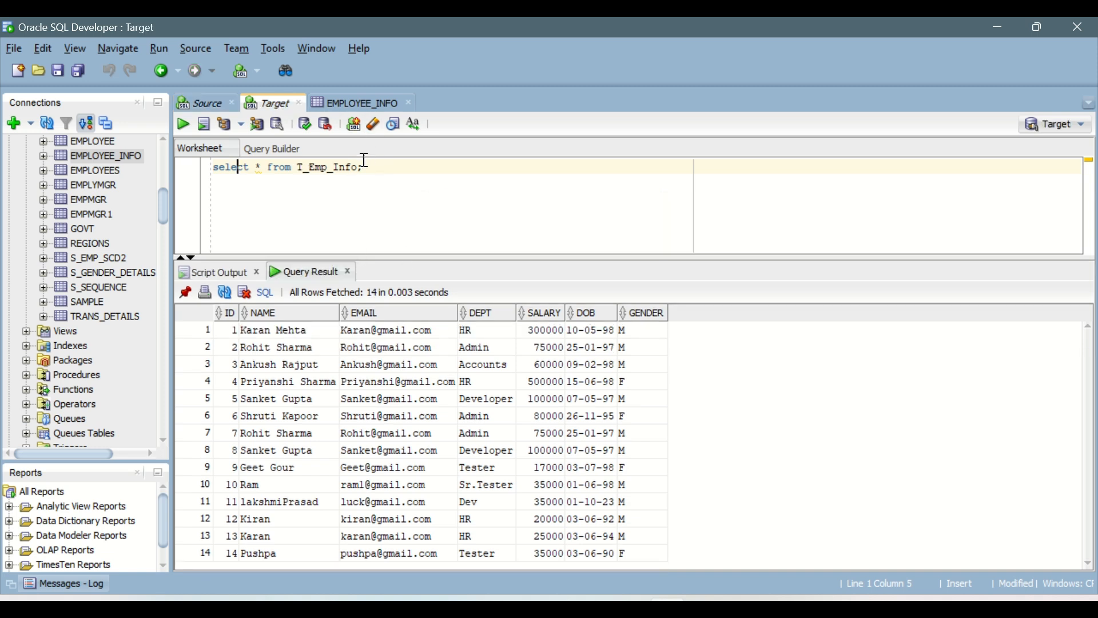
pyautogui.moveTo(366, 168); pyautogui.dragTo(211, 168)
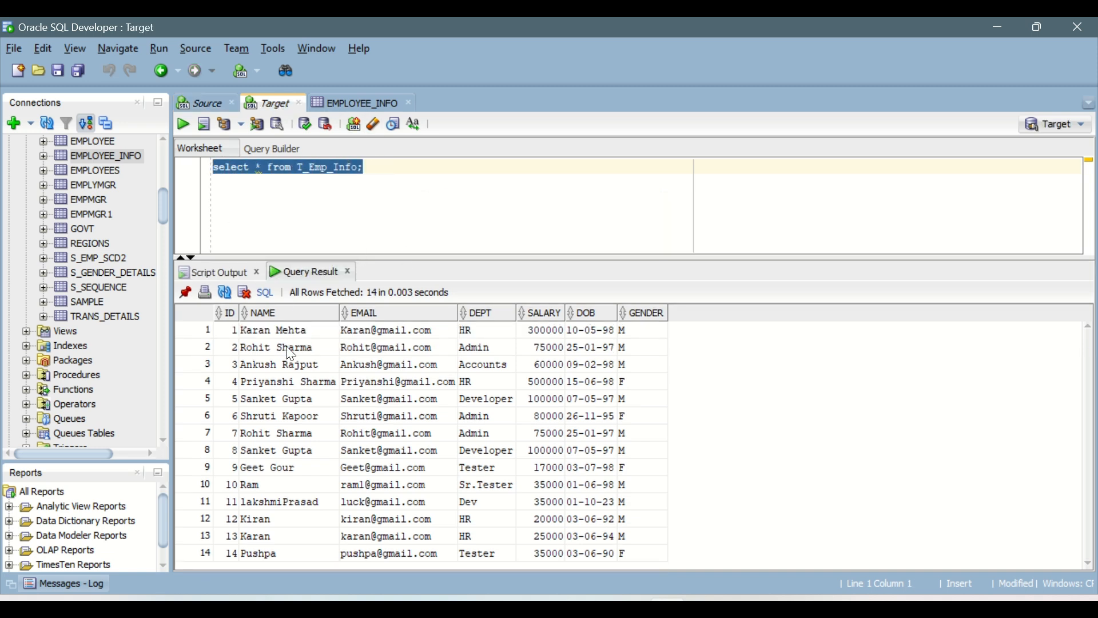
pyautogui.click(268, 551)
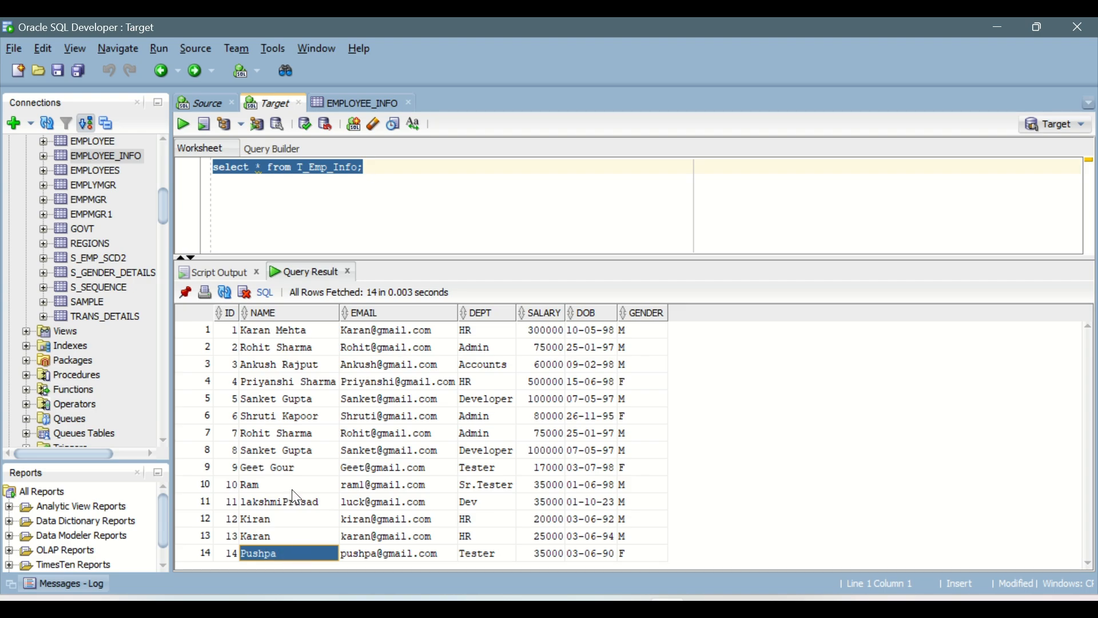
pyautogui.hotkey('alt', 'Tab')
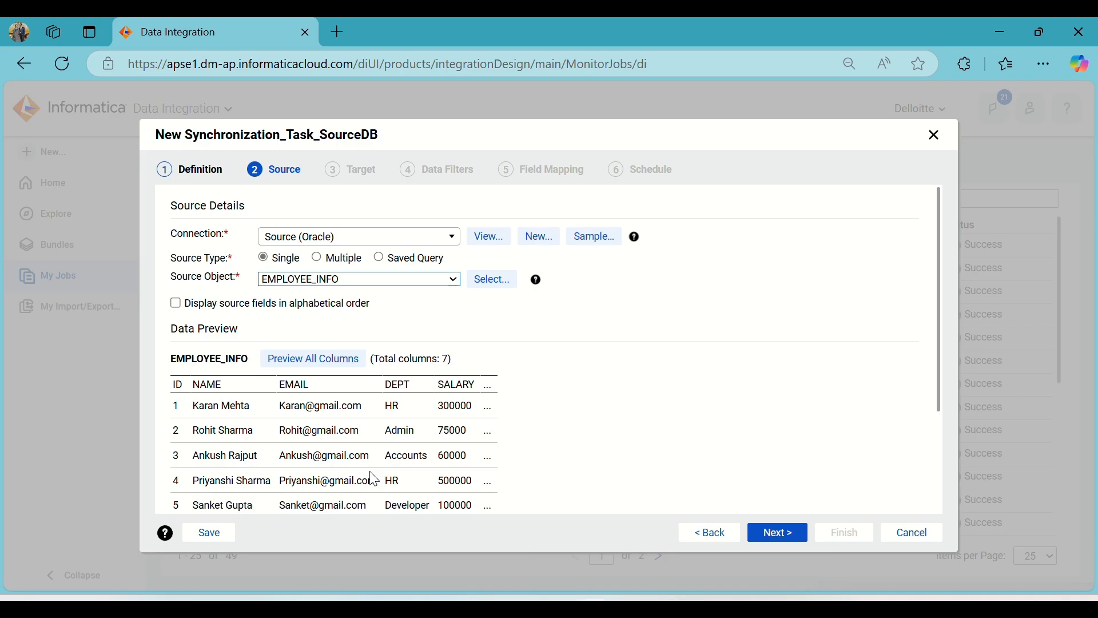
# Reselect EMPLOYEE_INFO as the source object and advance to the Target step
pyautogui.scroll(-5, 243, 312)
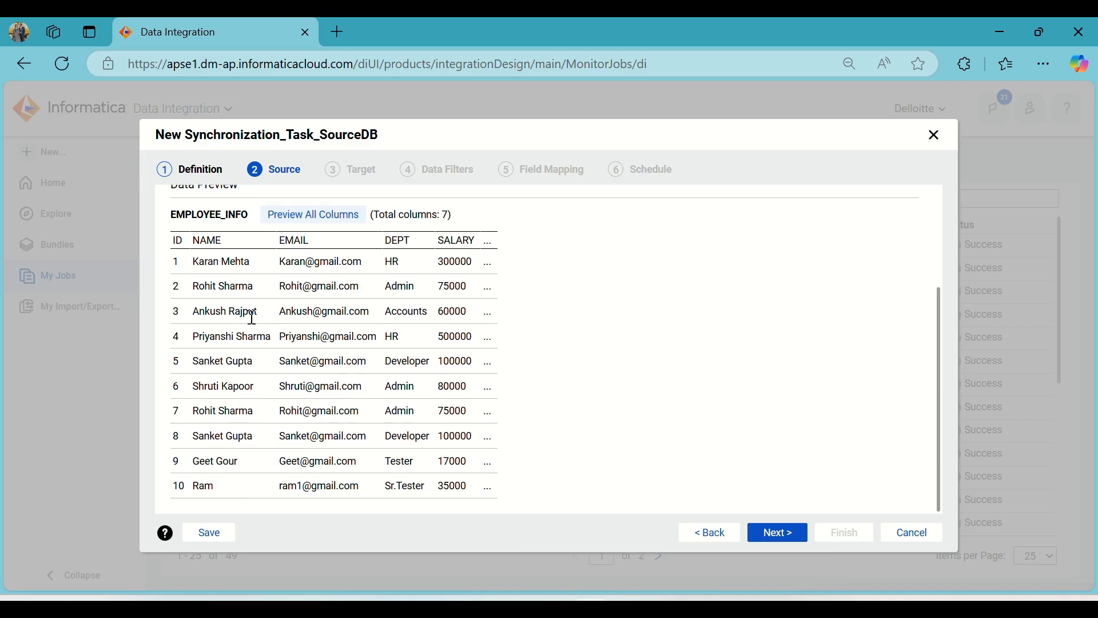
pyautogui.scroll(5, 249, 322)
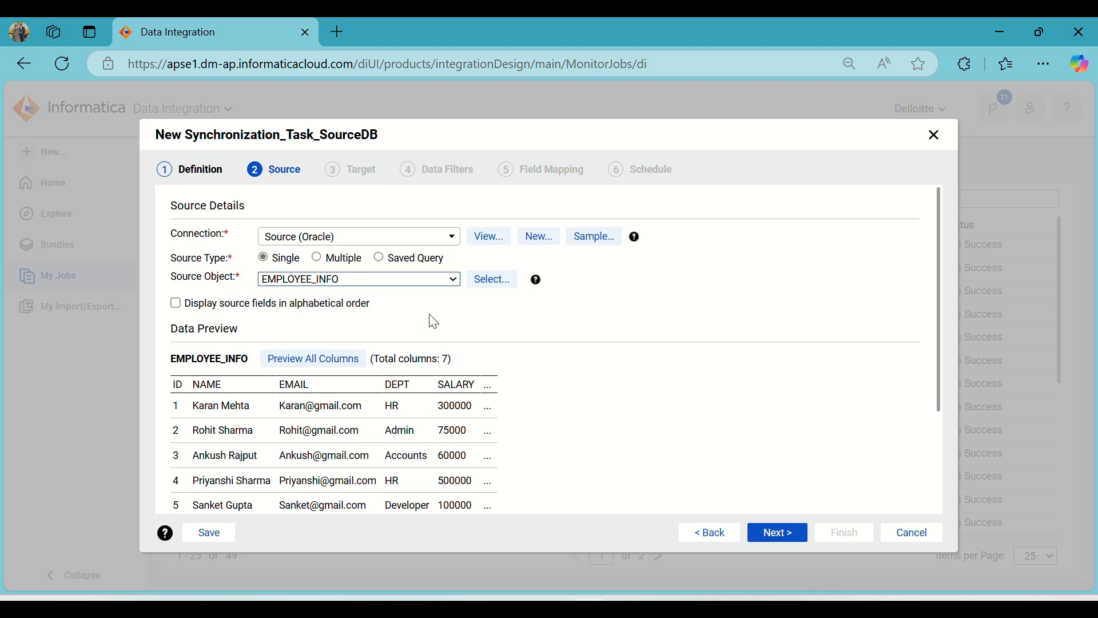
pyautogui.click(372, 279)
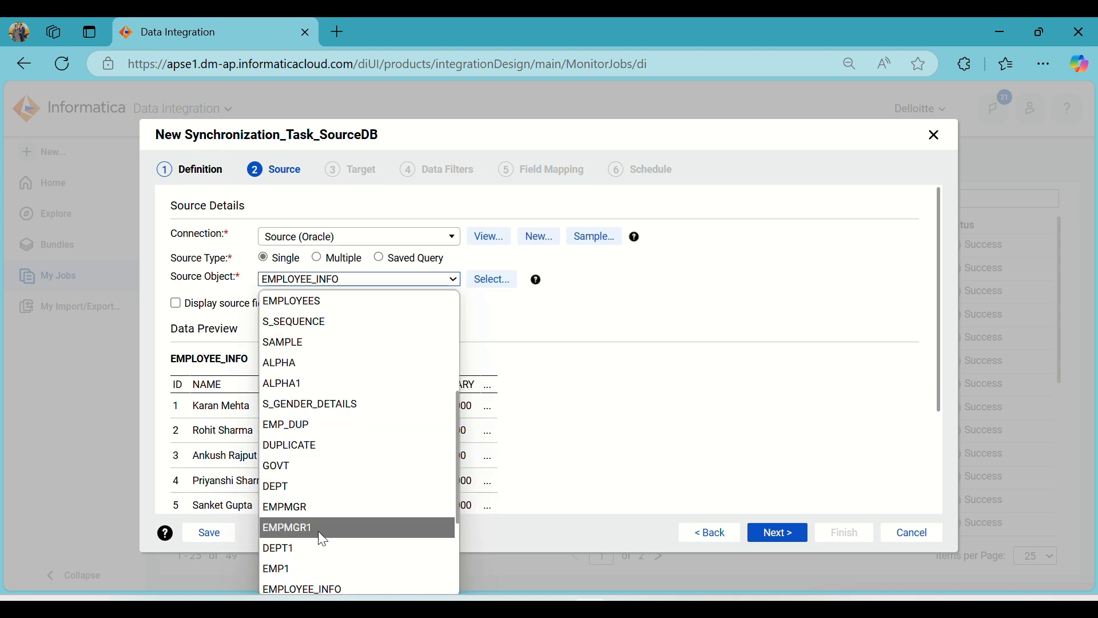
pyautogui.click(304, 565)
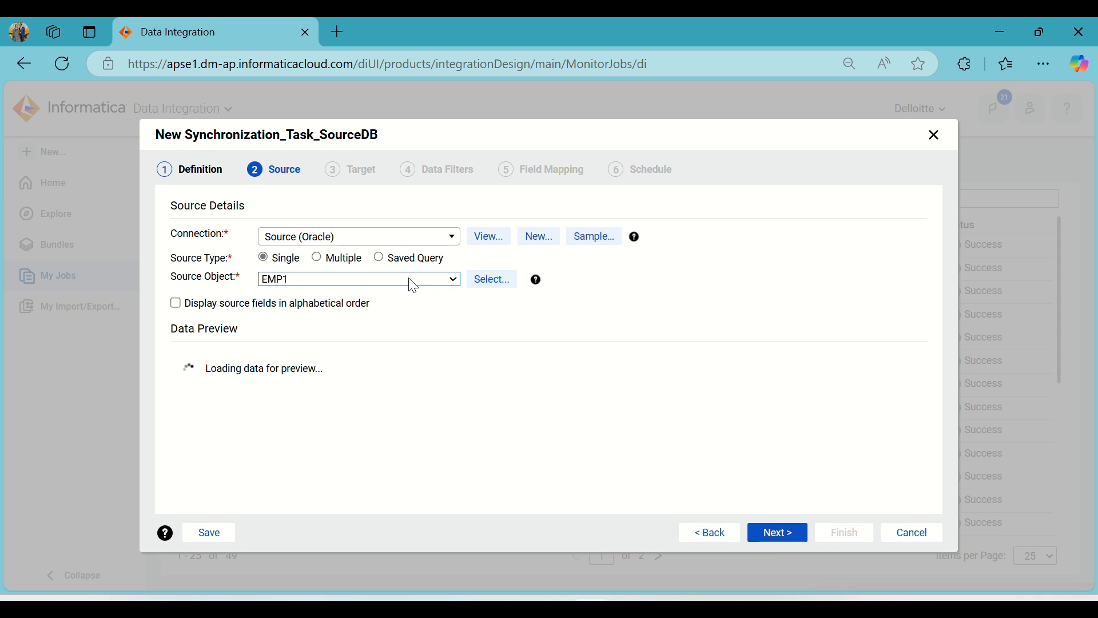
pyautogui.click(413, 283)
pyautogui.scroll(-3, 346, 579)
pyautogui.click(322, 423)
pyautogui.click(797, 539)
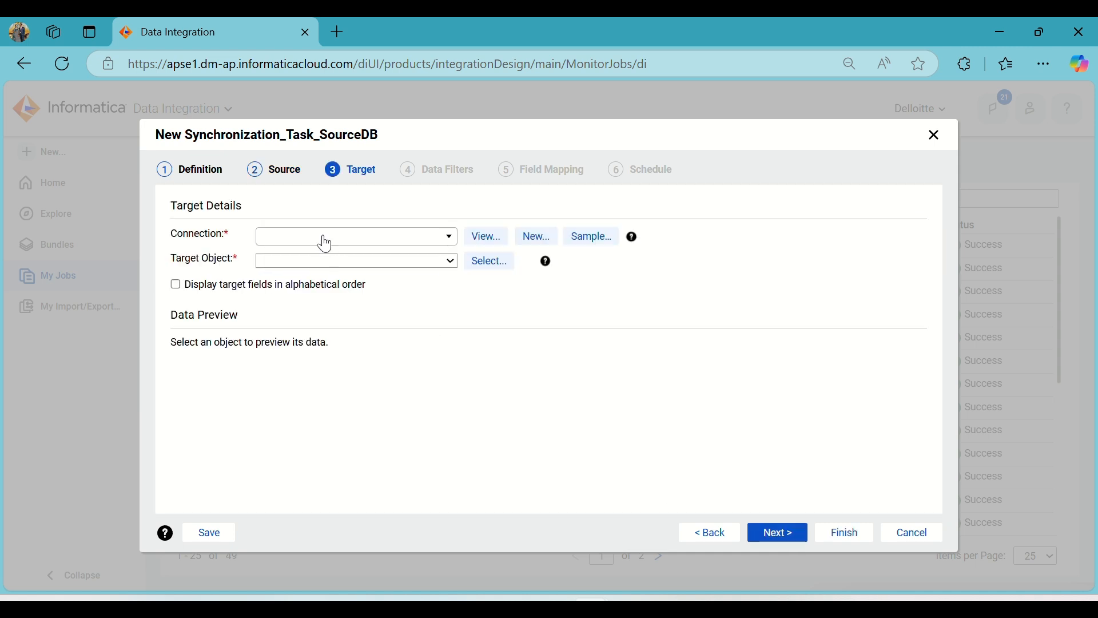
# Choose the Target (Oracle) connection and T_EMP_INFO as the target object
pyautogui.click(325, 243)
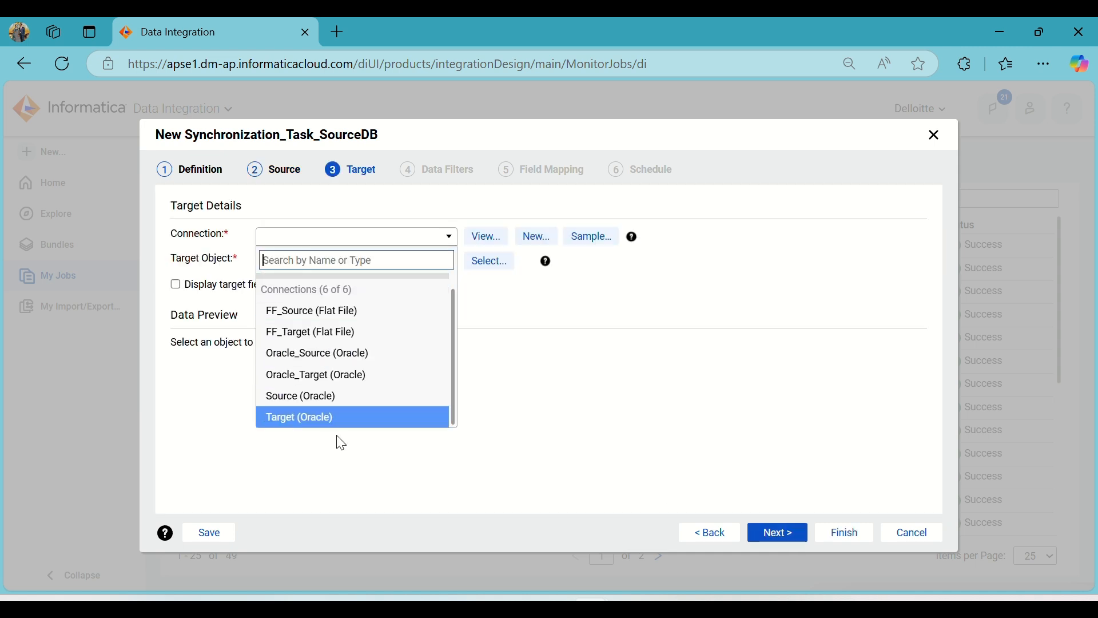
pyautogui.click(336, 423)
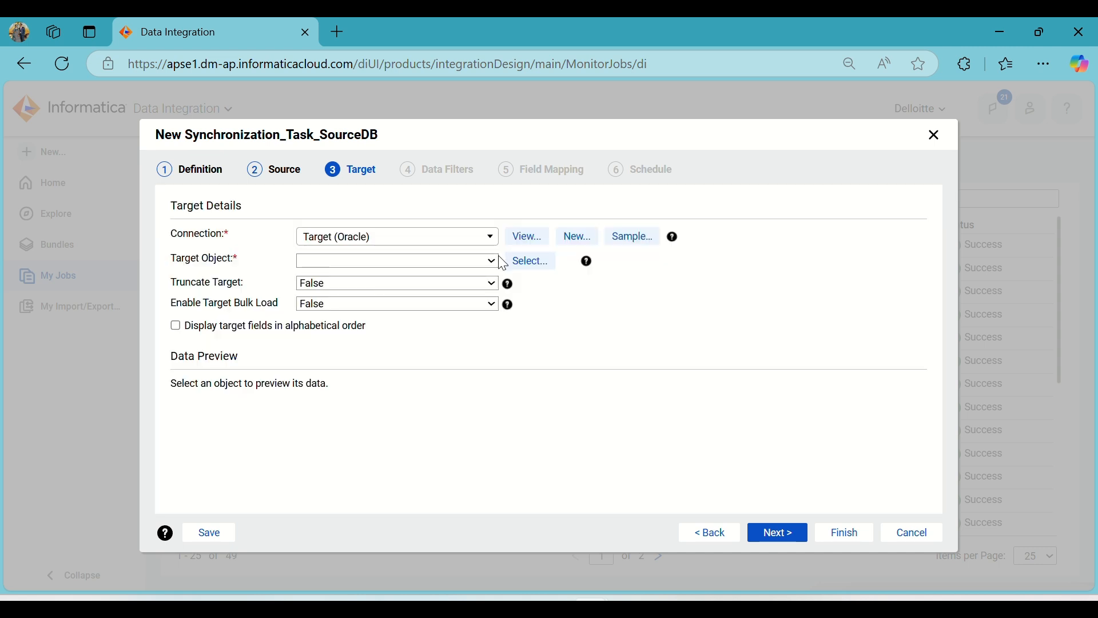
pyautogui.click(495, 262)
pyautogui.scroll(-5, 406, 360)
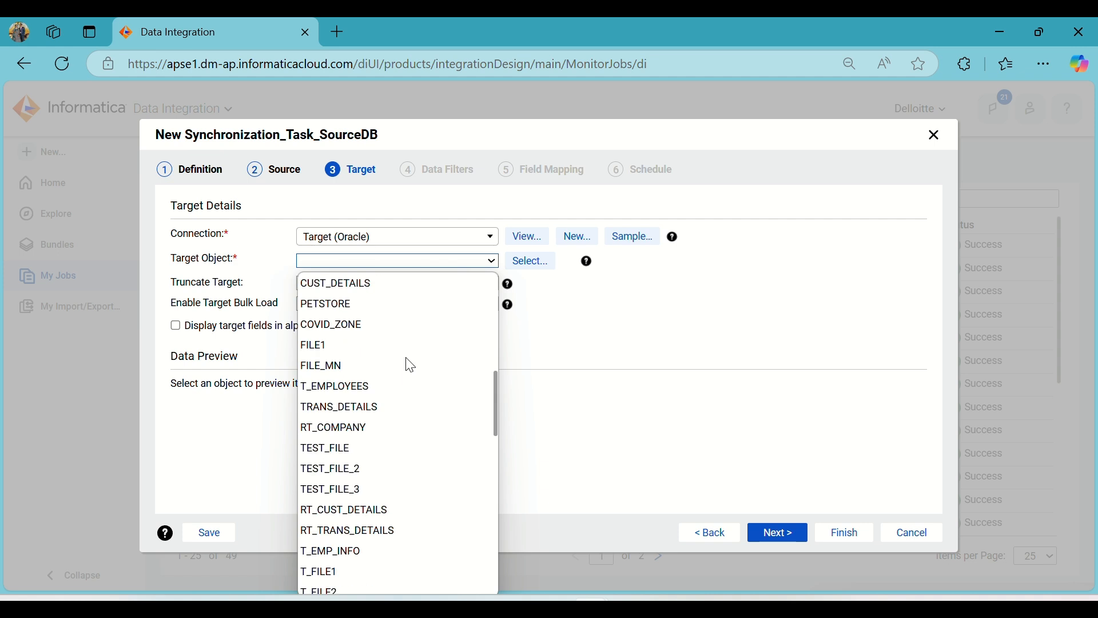
pyautogui.scroll(-10, 407, 364)
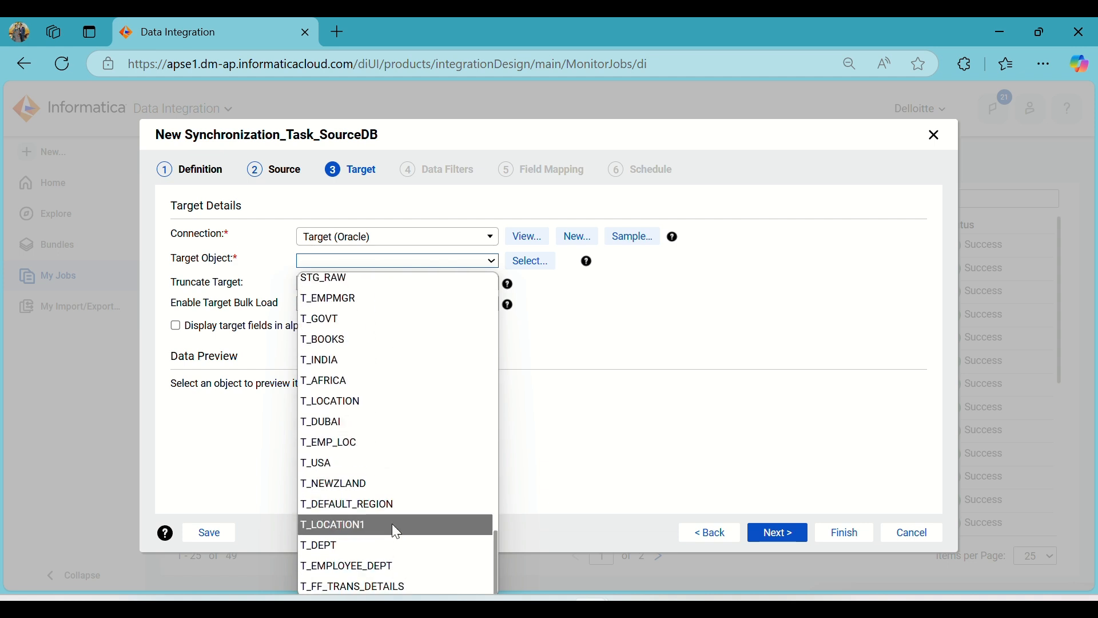
pyautogui.scroll(3, 404, 542)
pyautogui.scroll(6, 402, 537)
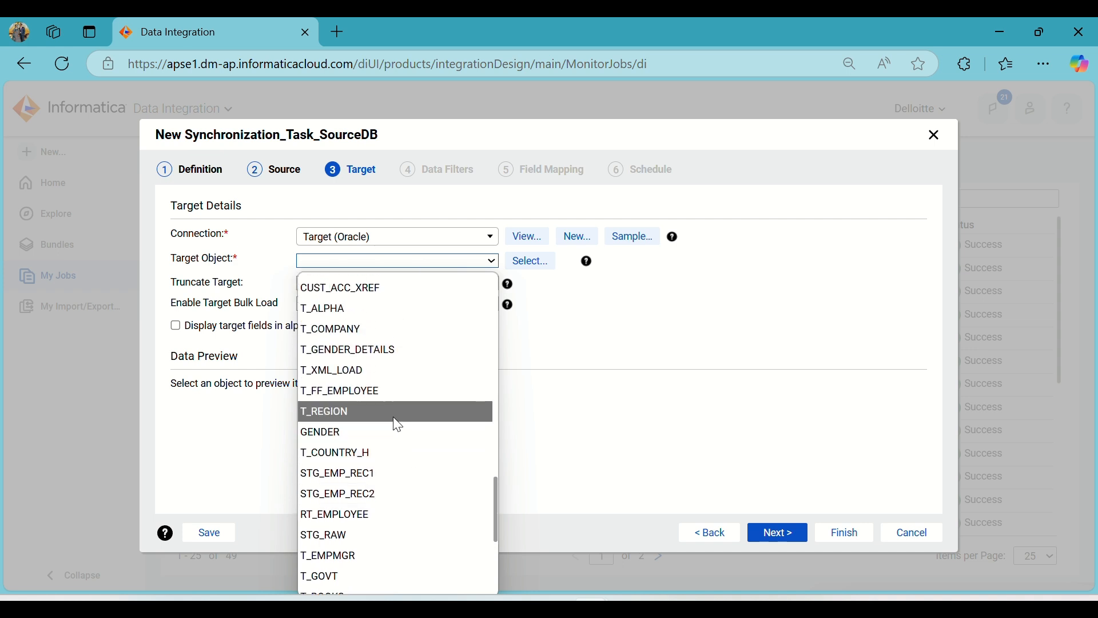
pyautogui.scroll(3, 399, 426)
pyautogui.scroll(3, 398, 424)
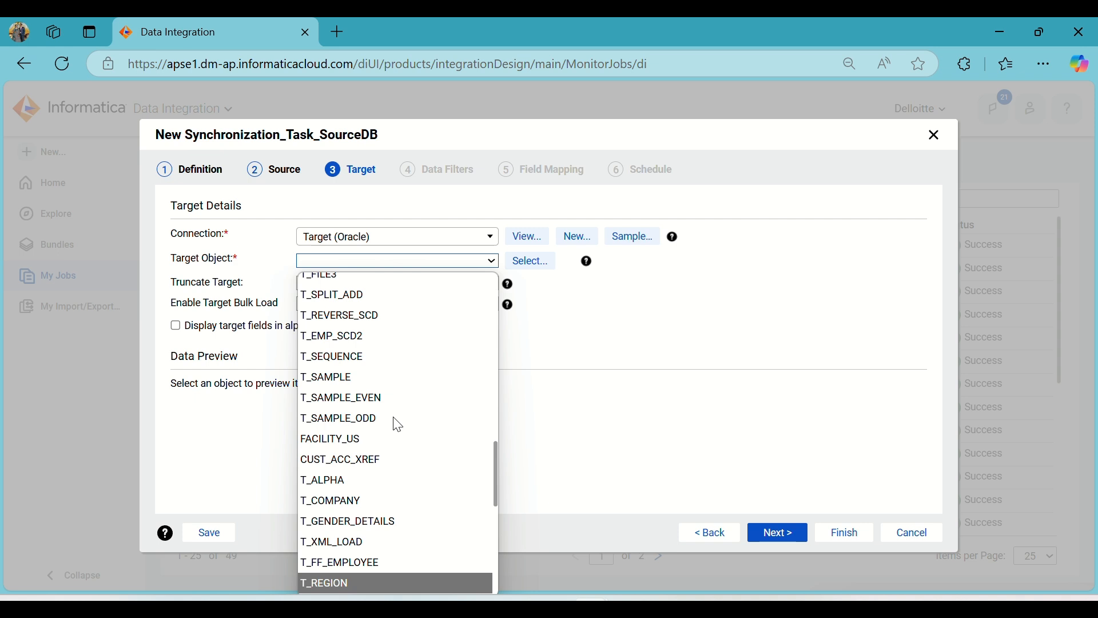
pyautogui.scroll(6, 405, 401)
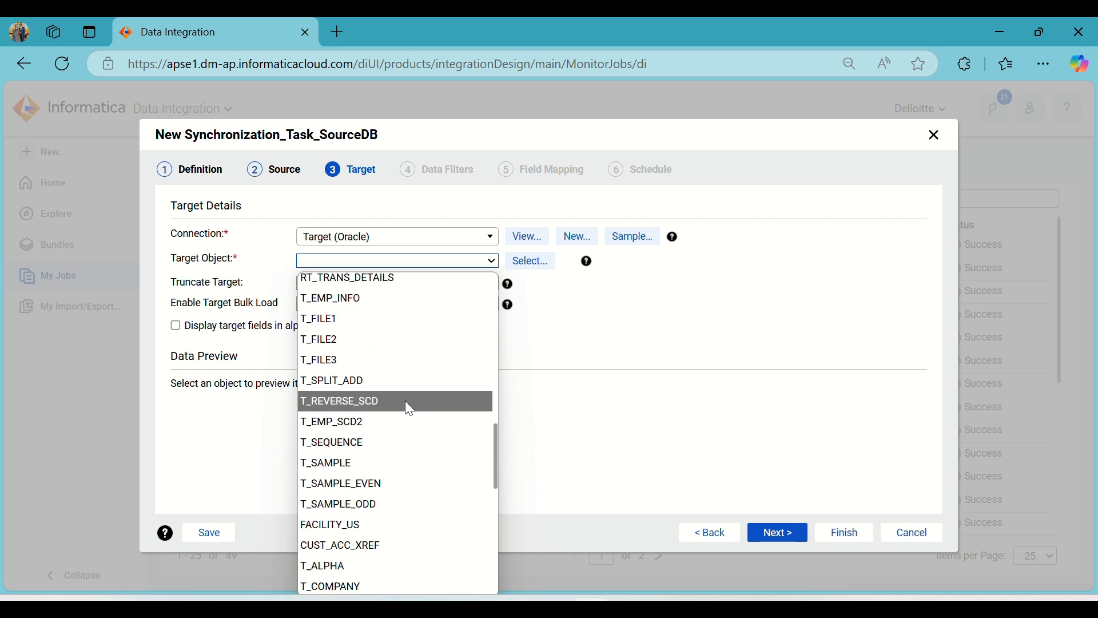
pyautogui.click(392, 384)
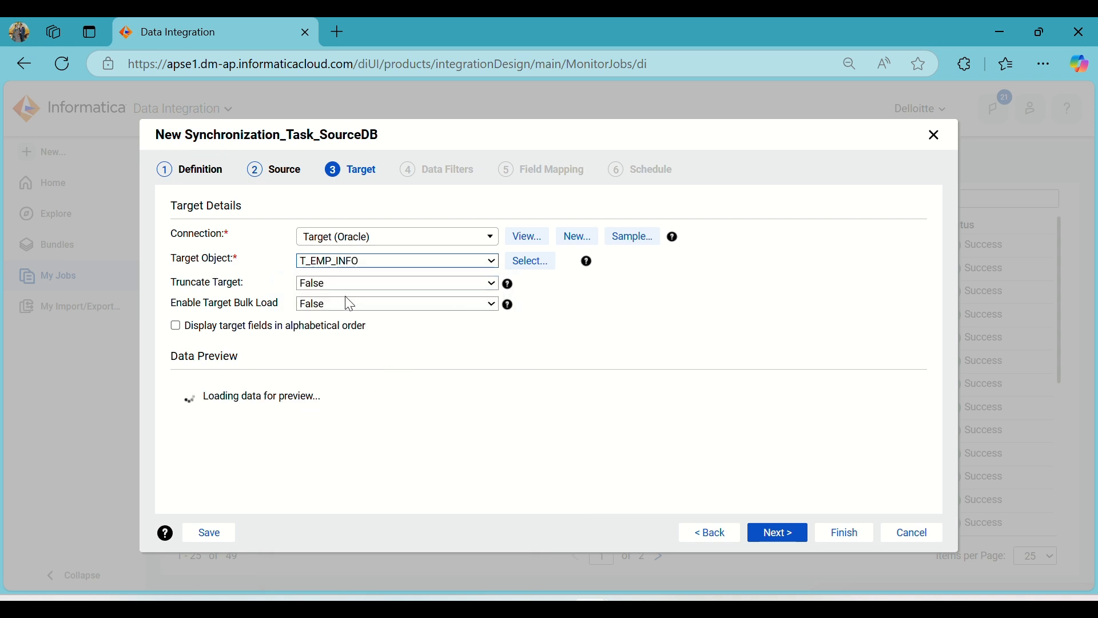
# Leave Truncate Target set to False and continue to Data Filters
pyautogui.click(397, 283)
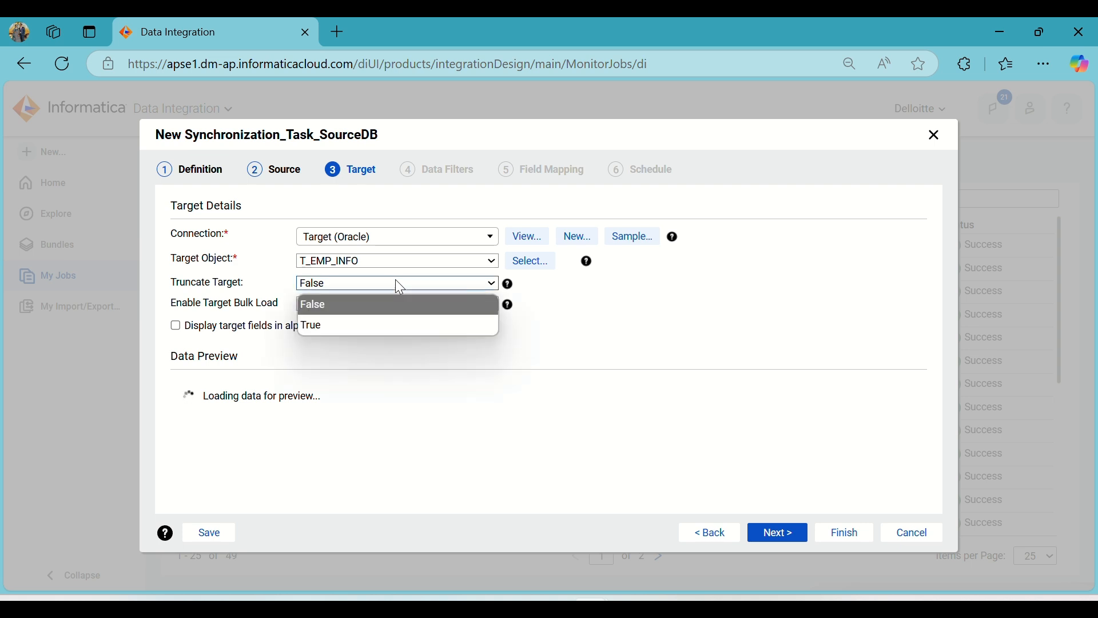
pyautogui.click(398, 284)
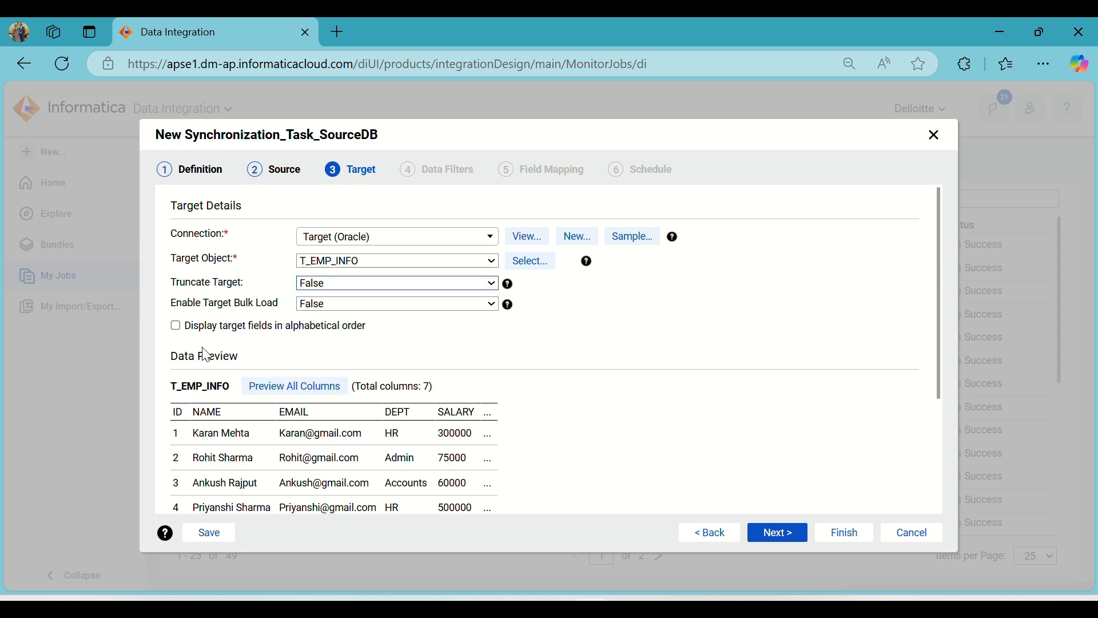
pyautogui.scroll(-3, 309, 400)
pyautogui.scroll(3, 320, 412)
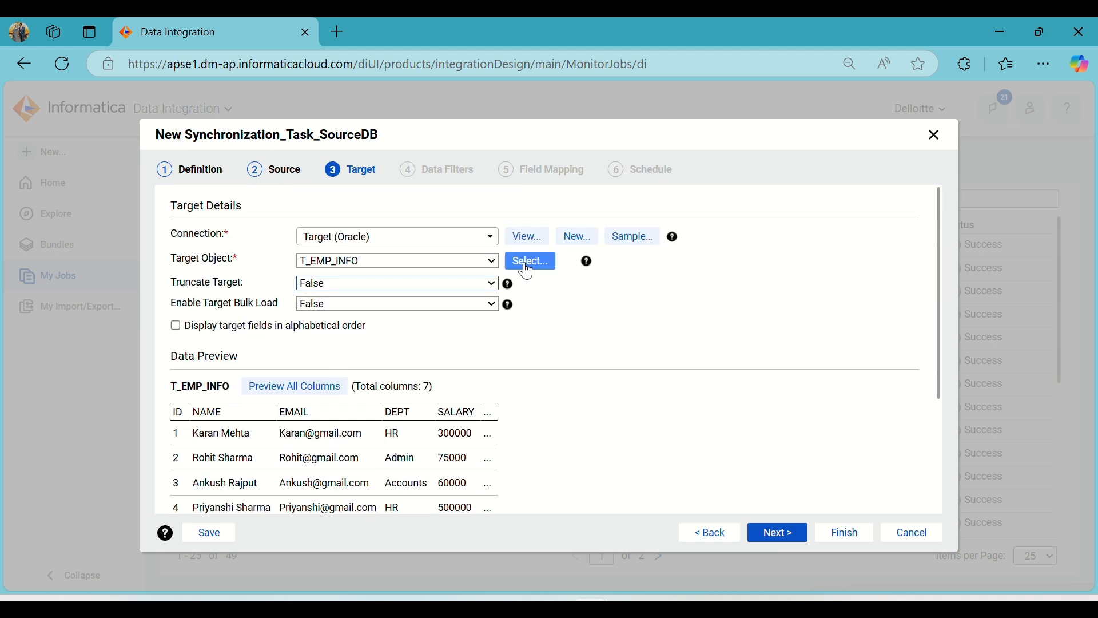
pyautogui.click(767, 531)
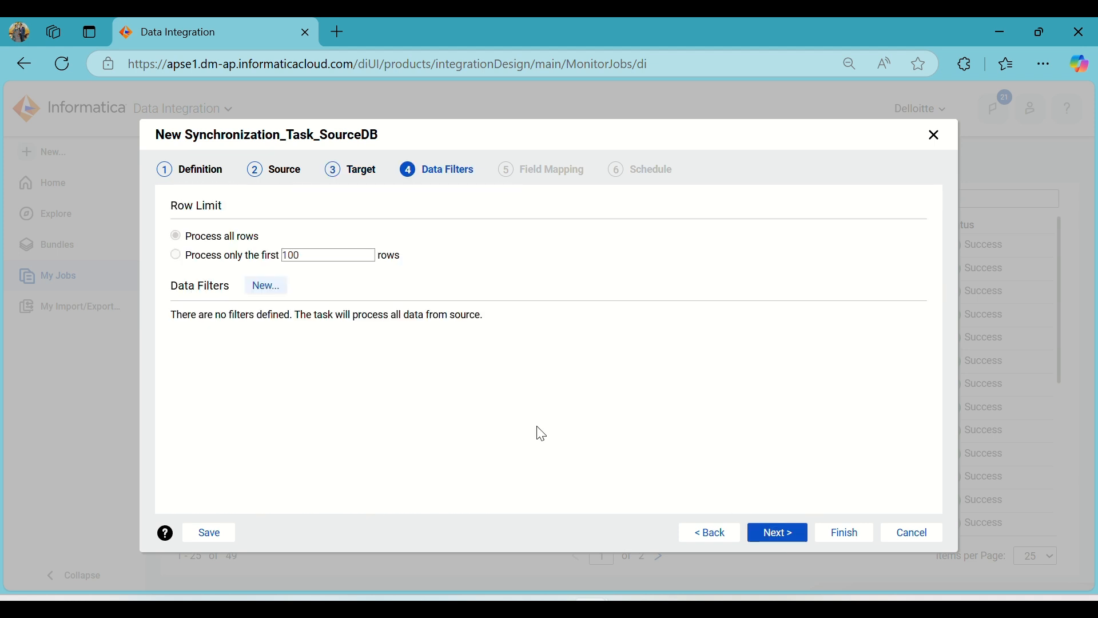
# Skip filtering and apply Smart Map so EMPLOYEE_INFO's seven fields map to T_EMP_INFO
pyautogui.click(795, 528)
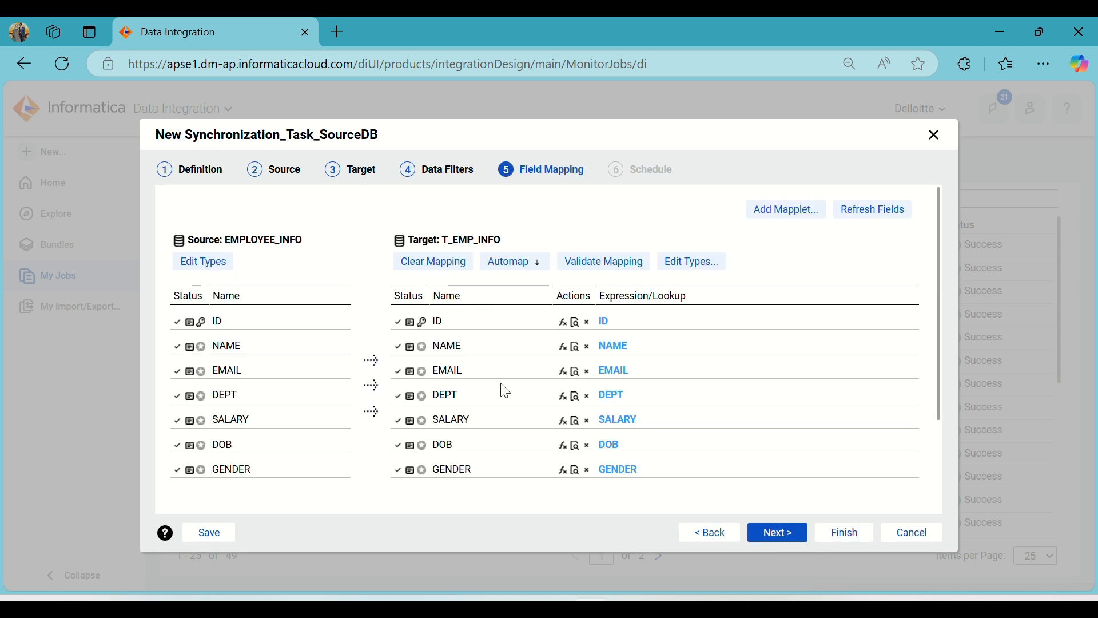
pyautogui.scroll(-3, 503, 387)
pyautogui.scroll(3, 502, 393)
pyautogui.click(524, 264)
pyautogui.click(527, 299)
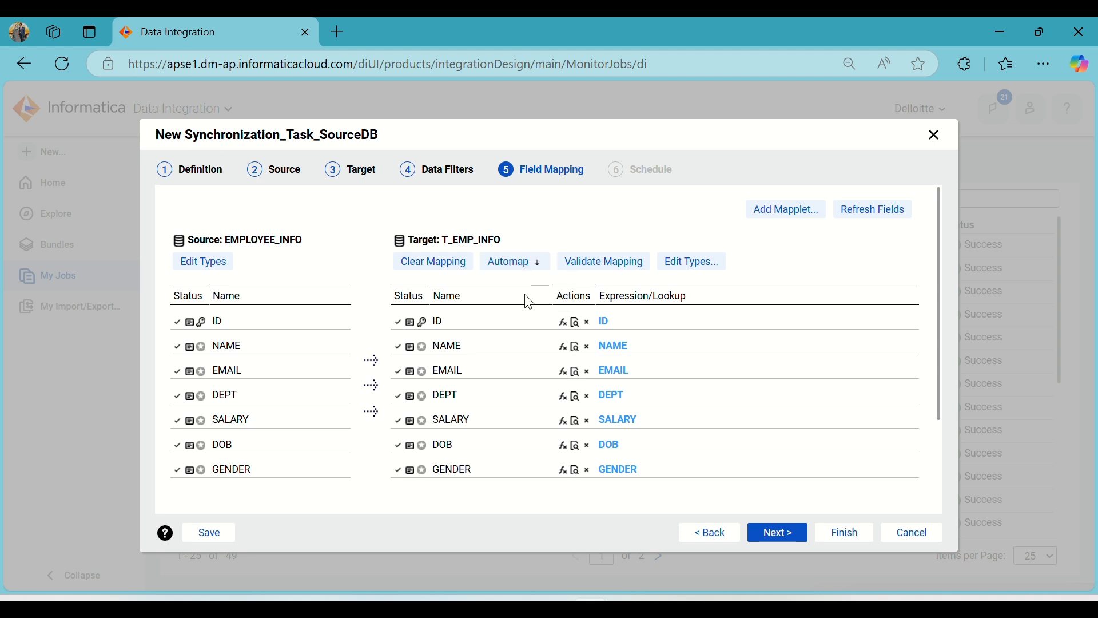
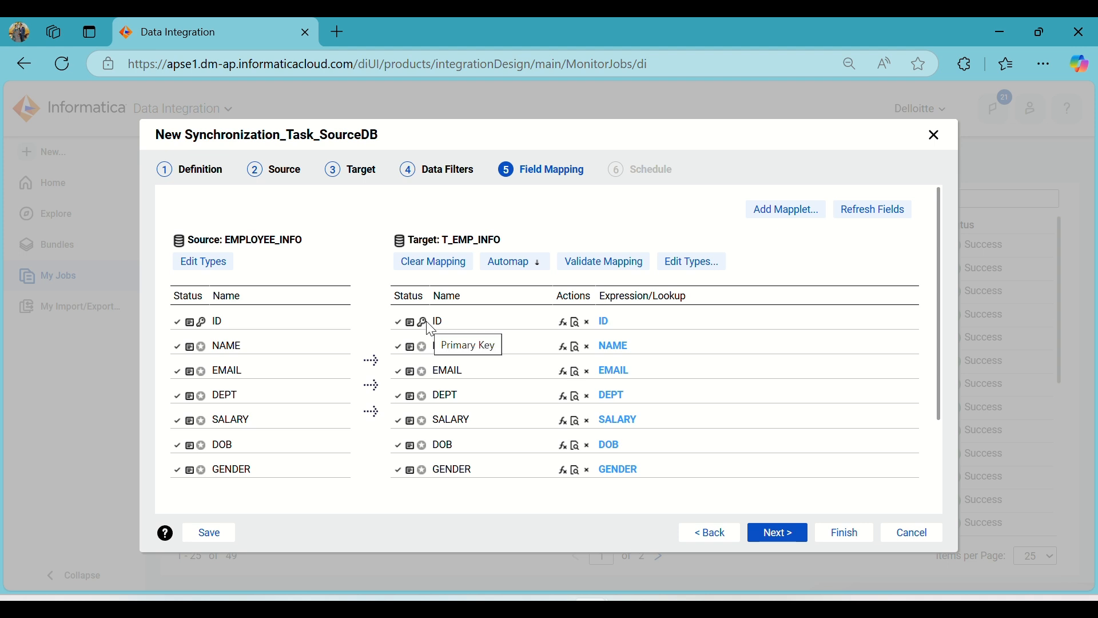
# Validate the seven-field EMPLOYEE_INFO to T_EMP_INFO mapping, add no mapplet, and continue
pyautogui.click(582, 261)
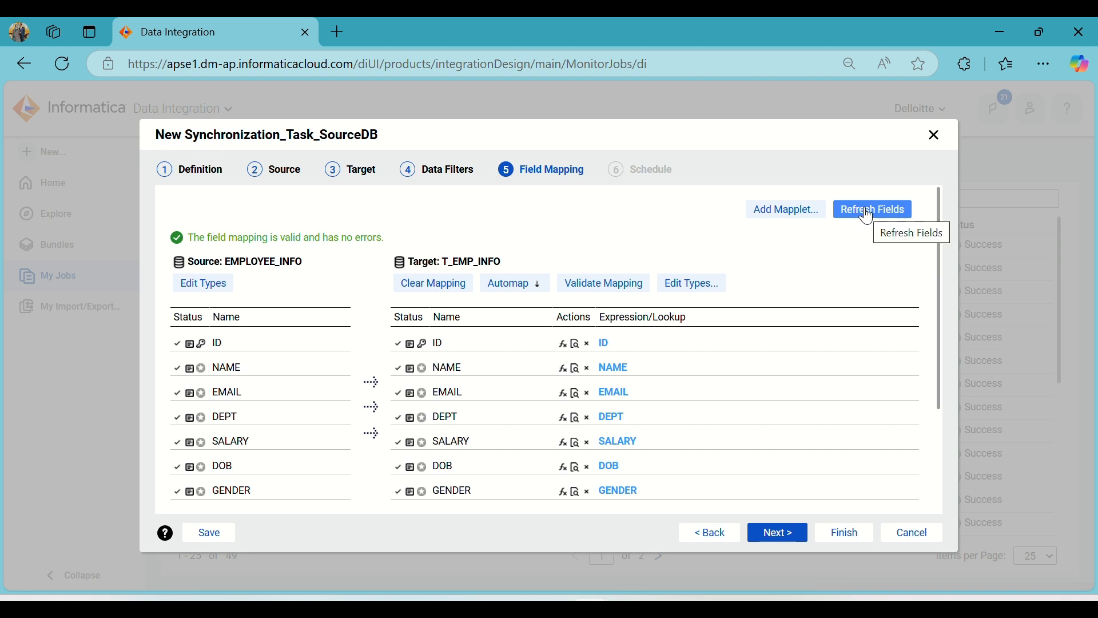
pyautogui.click(789, 210)
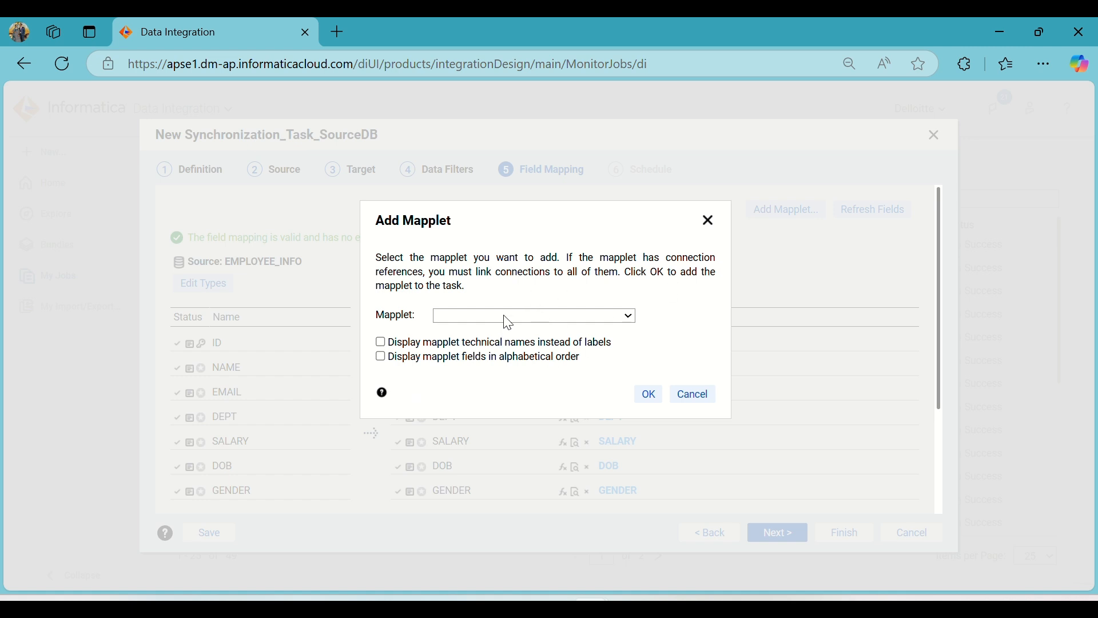
pyautogui.click(504, 316)
pyautogui.click(414, 354)
pyautogui.click(692, 396)
pyautogui.scroll(-3, 694, 409)
pyautogui.click(777, 534)
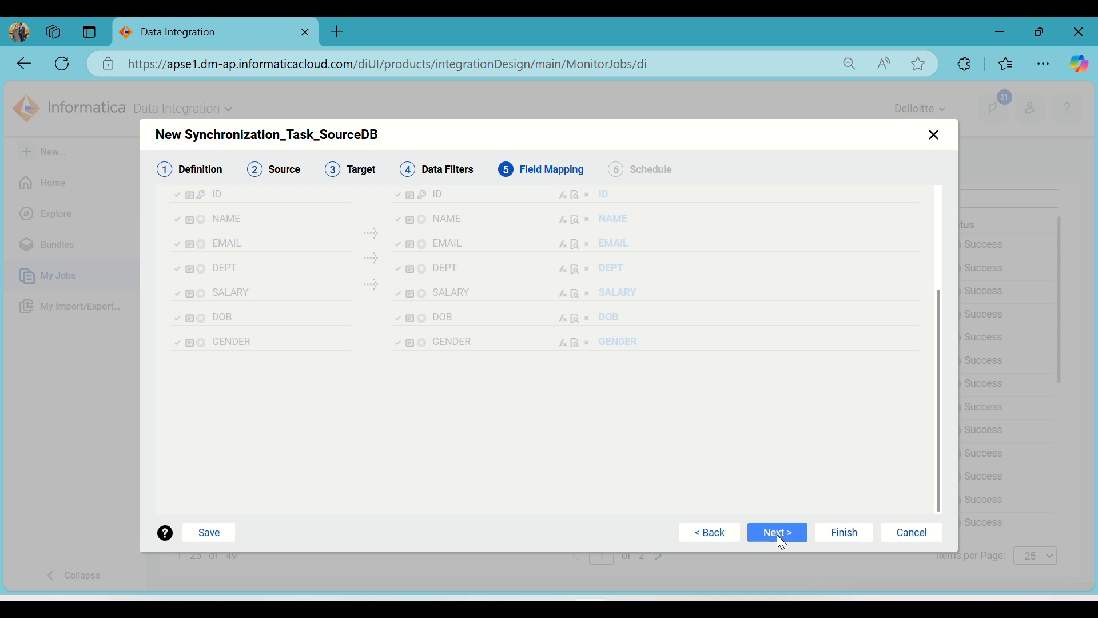
# Save the task and review its Insert operation, EMPLOYEE_INFO source and T_EMP_INFO target
pyautogui.click(848, 535)
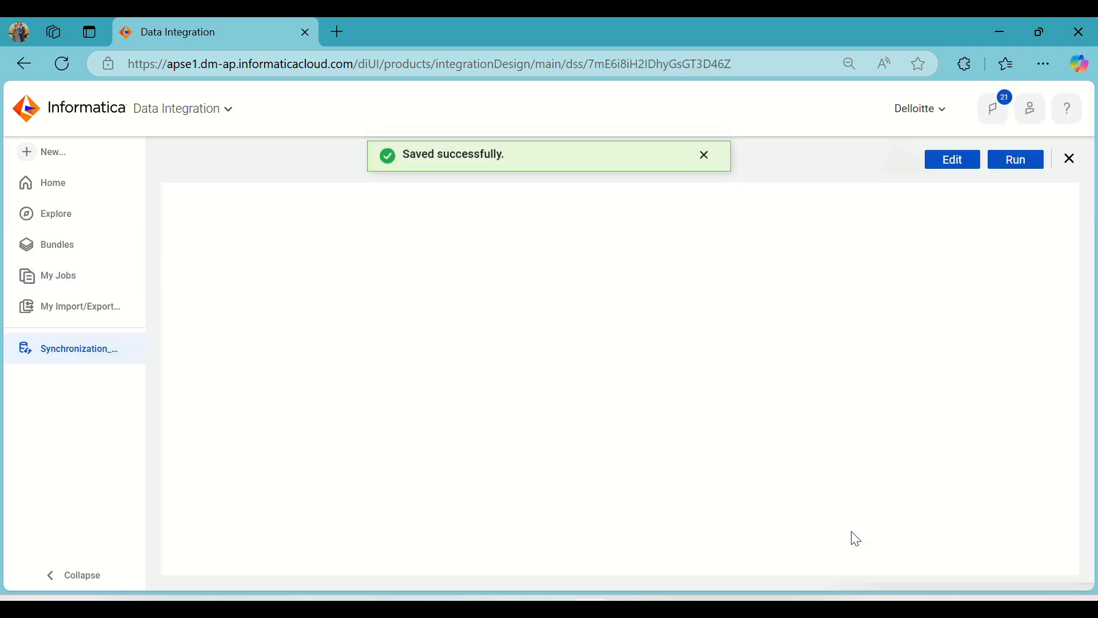
pyautogui.doubleClick(306, 282)
pyautogui.scroll(-5, 343, 298)
pyautogui.scroll(3, 385, 341)
pyautogui.moveTo(301, 264); pyautogui.dragTo(368, 263)
pyautogui.moveTo(302, 349); pyautogui.dragTo(387, 368)
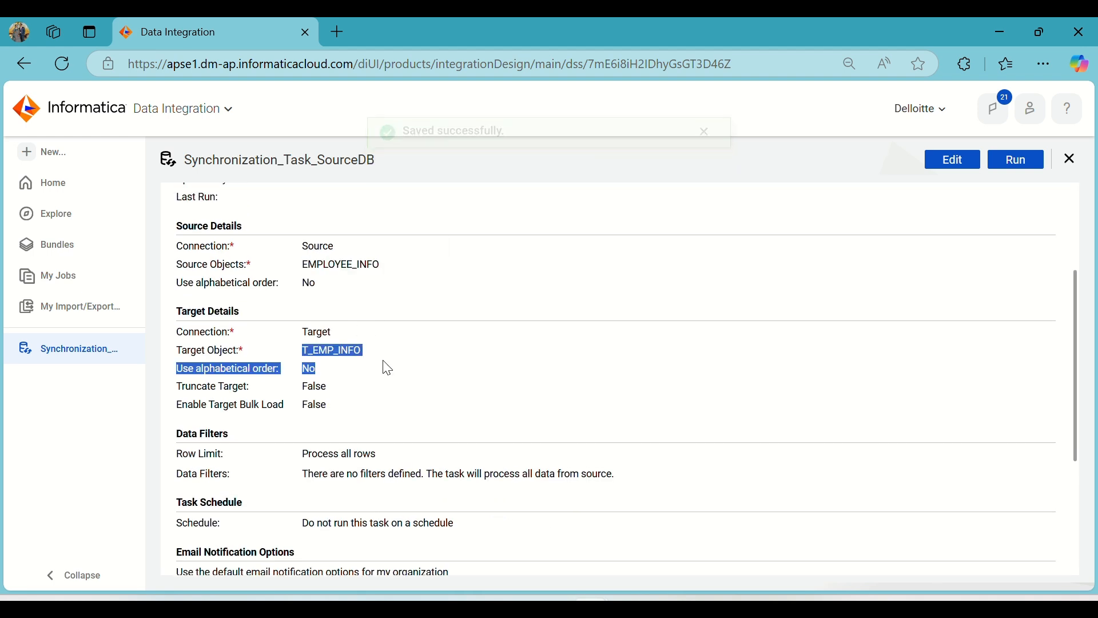
pyautogui.click(424, 405)
# Run Synchronization_Task_SourceDB and go to the job list to watch it
pyautogui.scroll(-2, 429, 410)
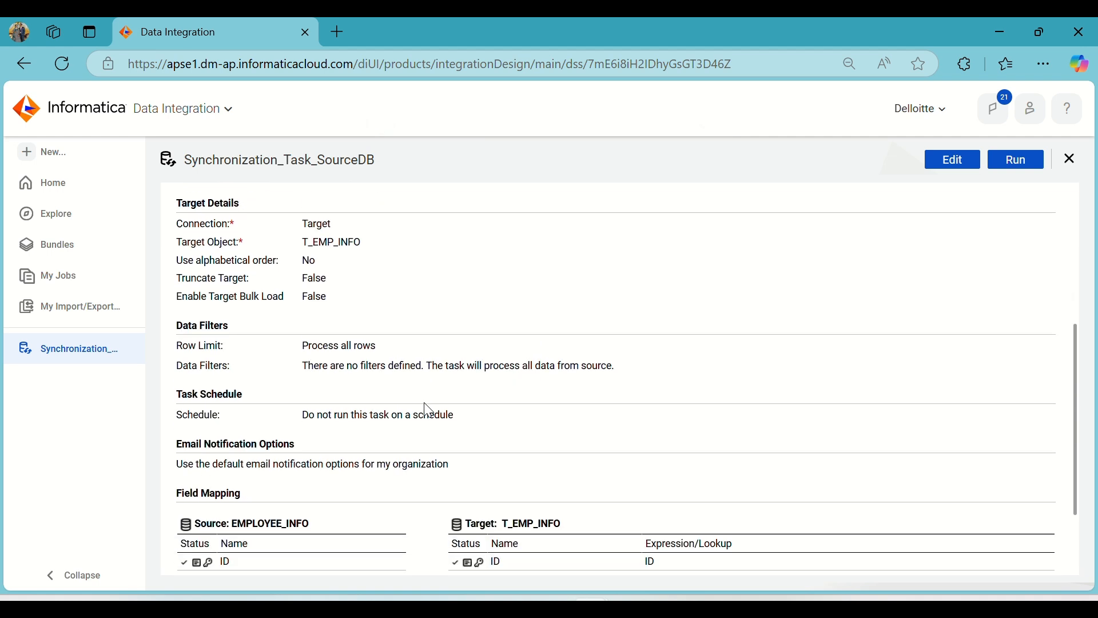
pyautogui.scroll(-3, 429, 410)
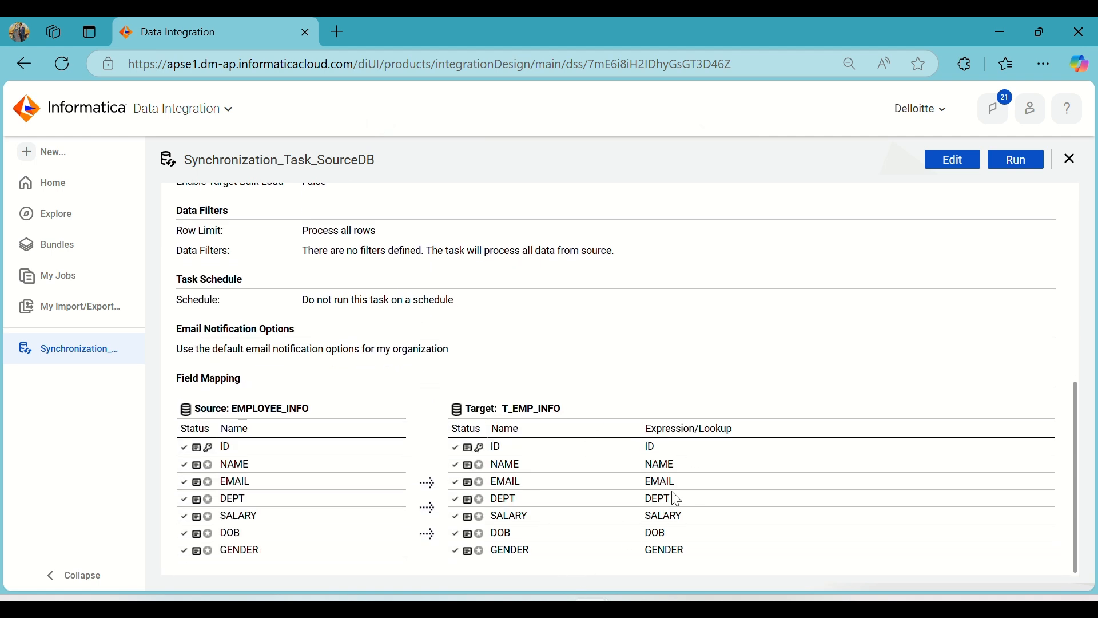
pyautogui.click(999, 165)
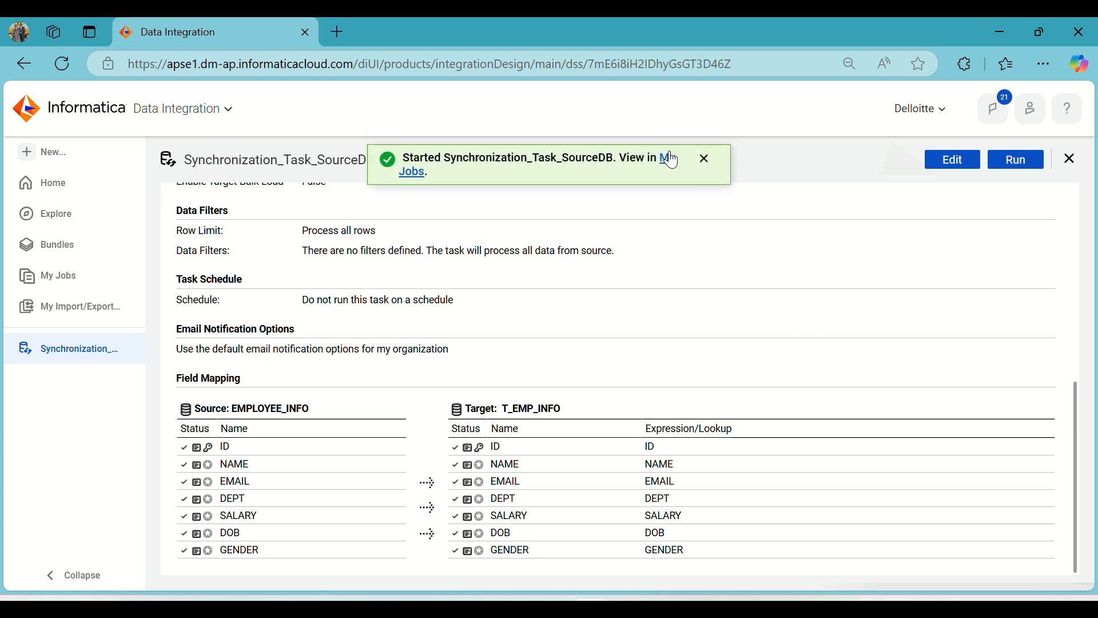
pyautogui.click(672, 160)
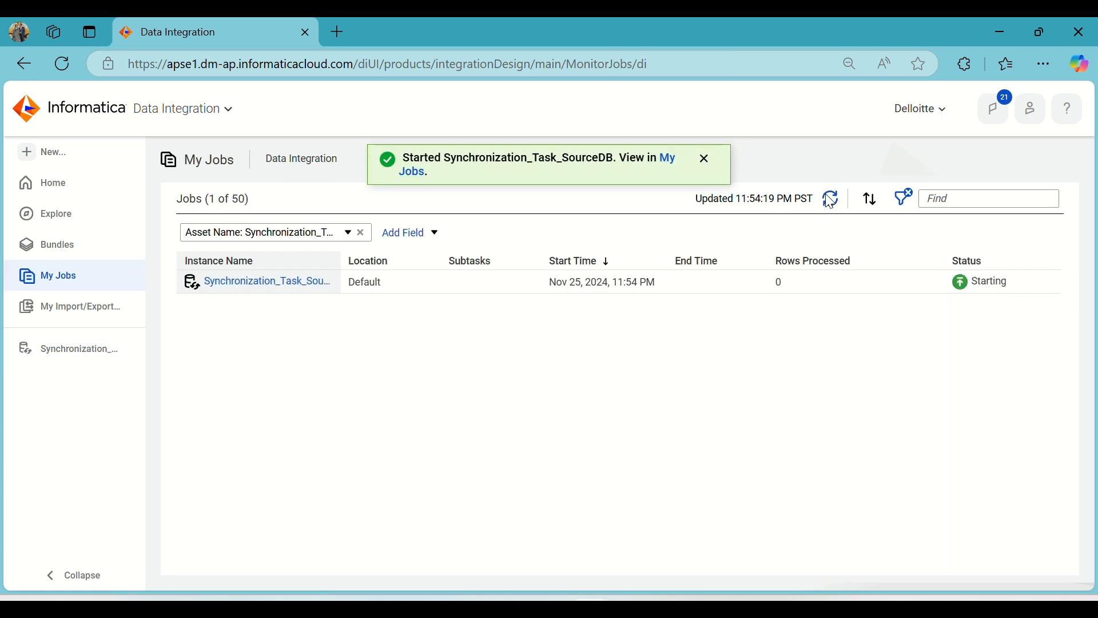
# Refresh until the run shows Warning, review its 1 loaded T_EMP_INFO row, then return to the task
pyautogui.click(831, 200)
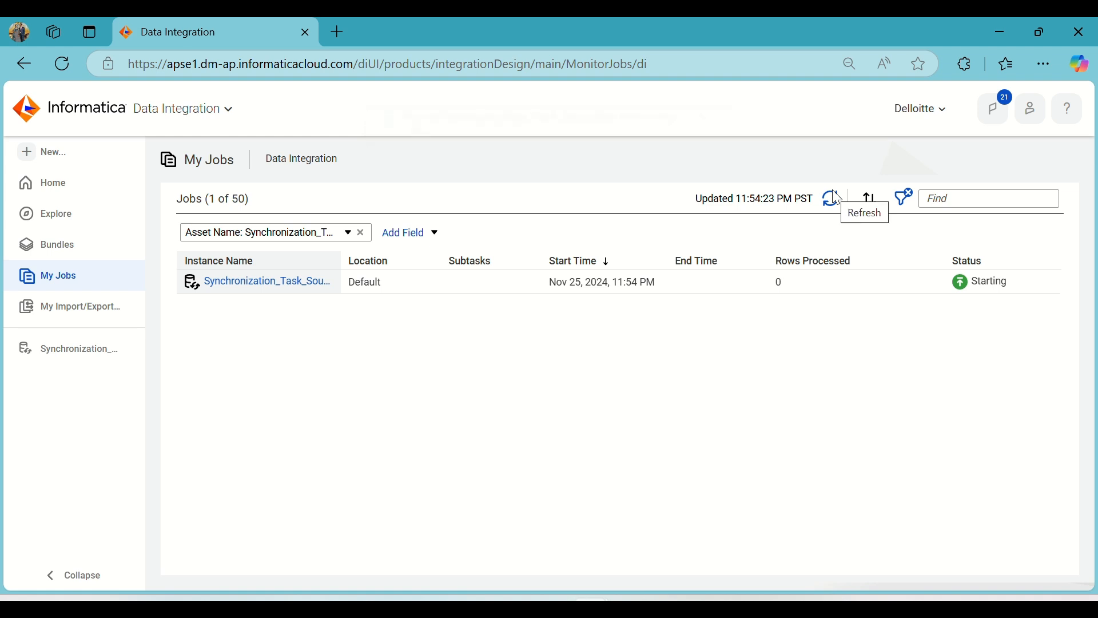
pyautogui.click(835, 199)
pyautogui.click(828, 205)
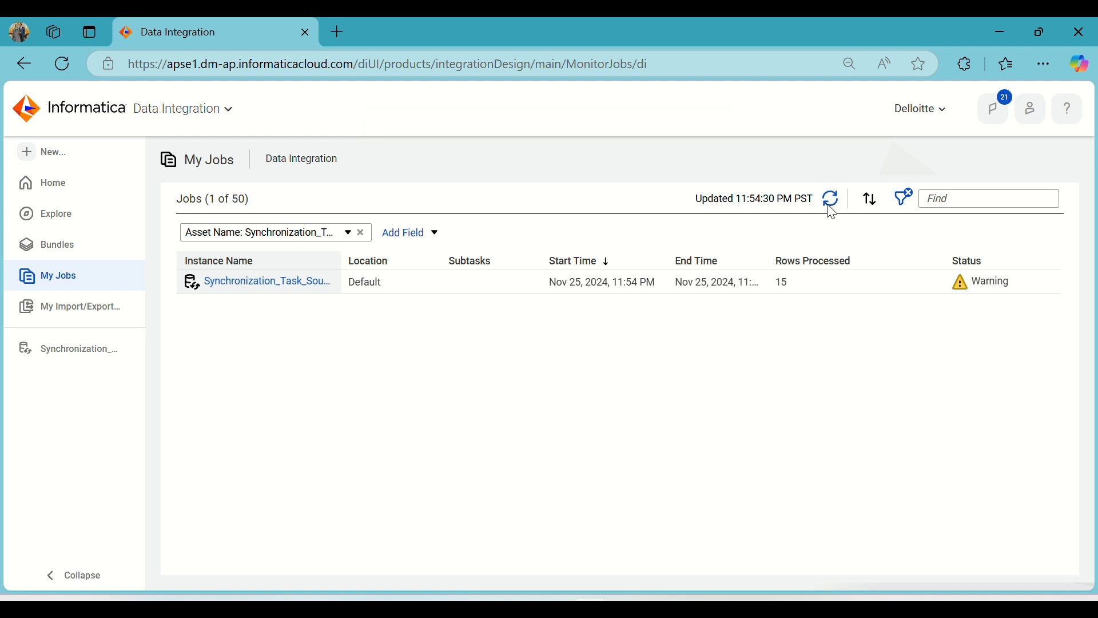
pyautogui.click(292, 282)
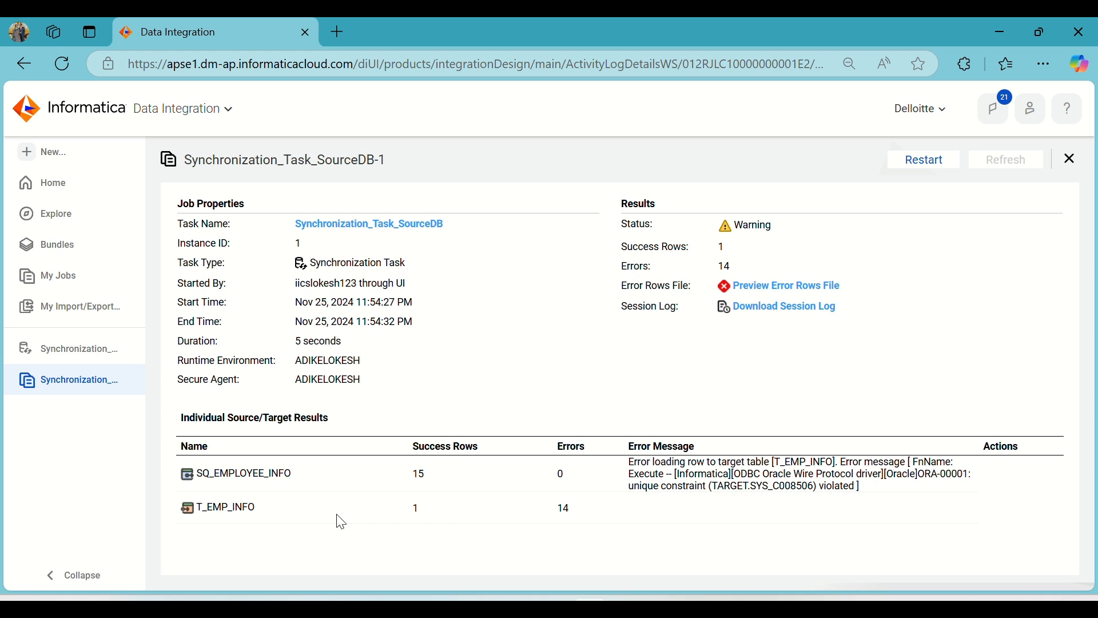
pyautogui.doubleClick(416, 509)
pyautogui.click(66, 348)
pyautogui.scroll(-5, 400, 400)
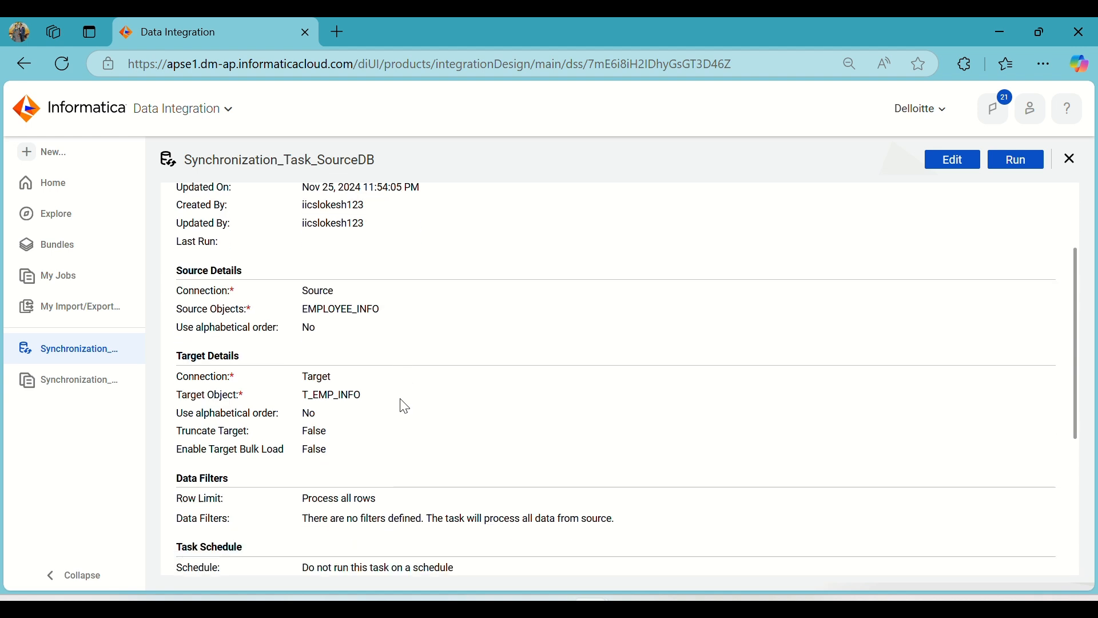
pyautogui.moveTo(304, 370); pyautogui.dragTo(391, 377)
pyautogui.click(410, 385)
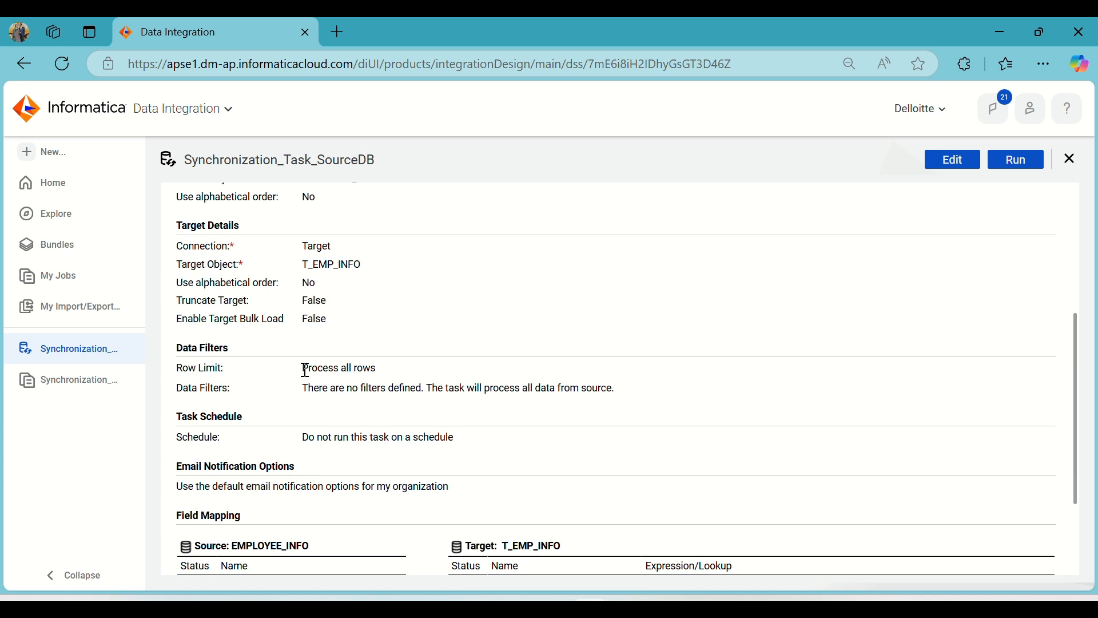
pyautogui.moveTo(304, 369); pyautogui.dragTo(385, 375)
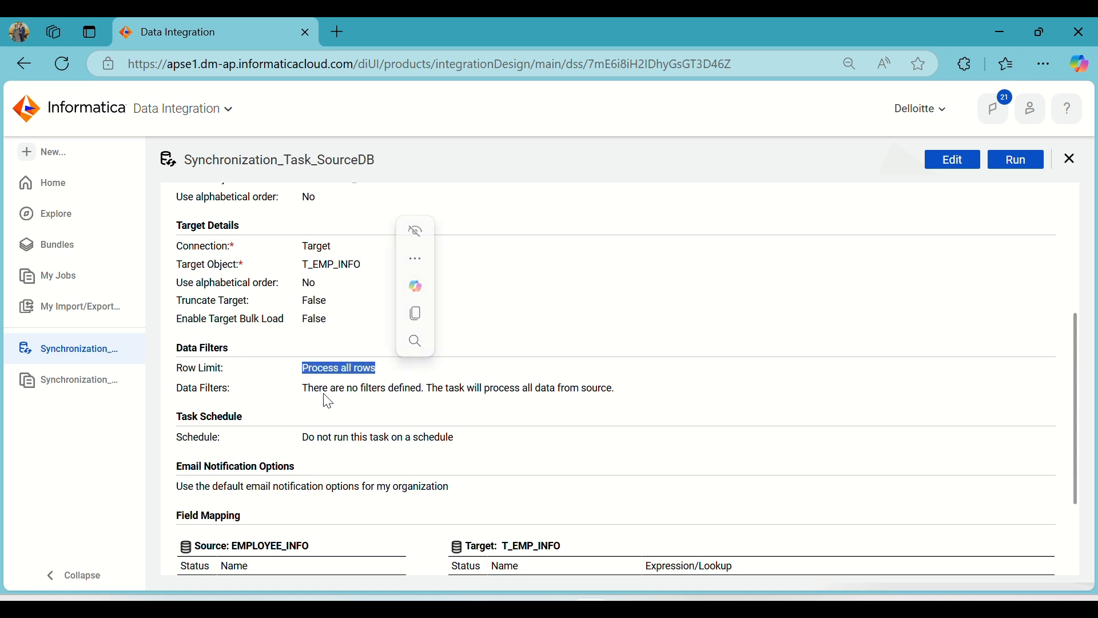
pyautogui.click(939, 160)
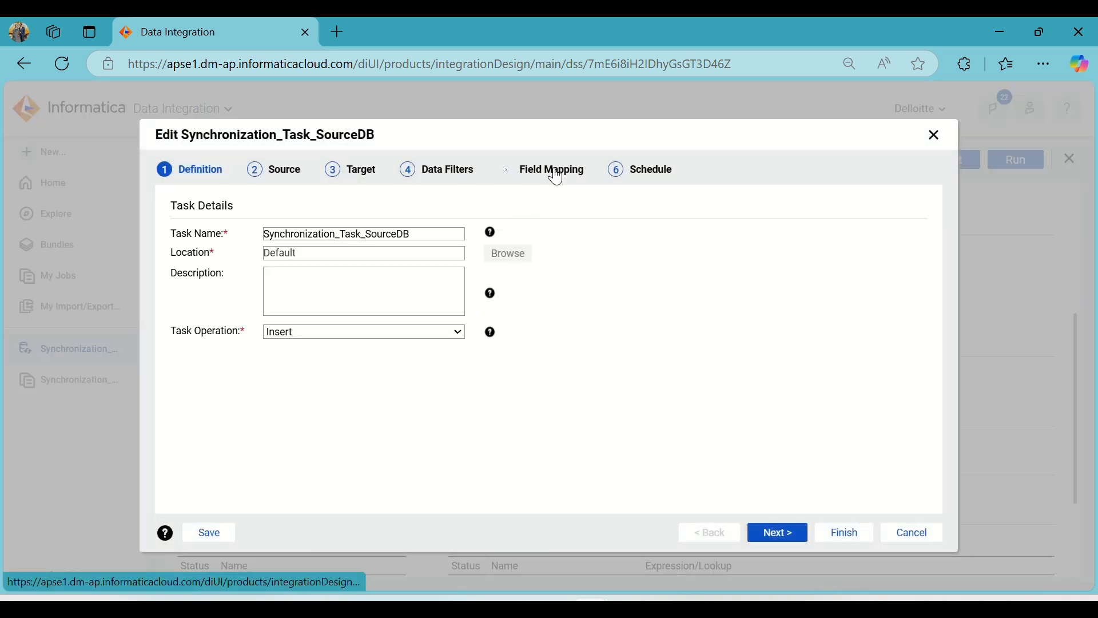
pyautogui.click(553, 173)
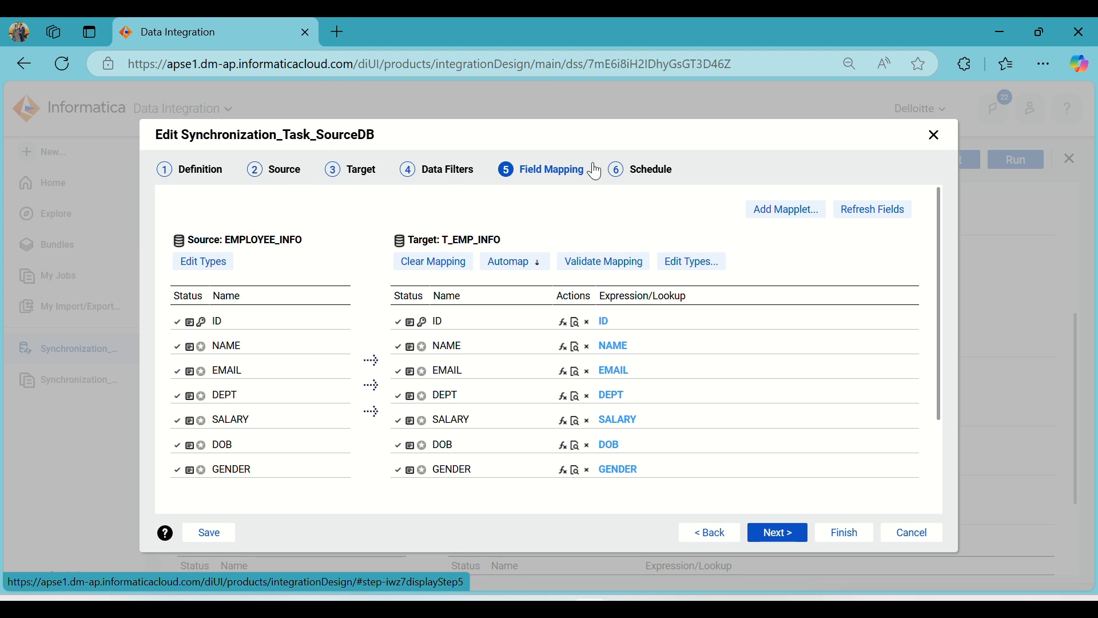
pyautogui.click(206, 170)
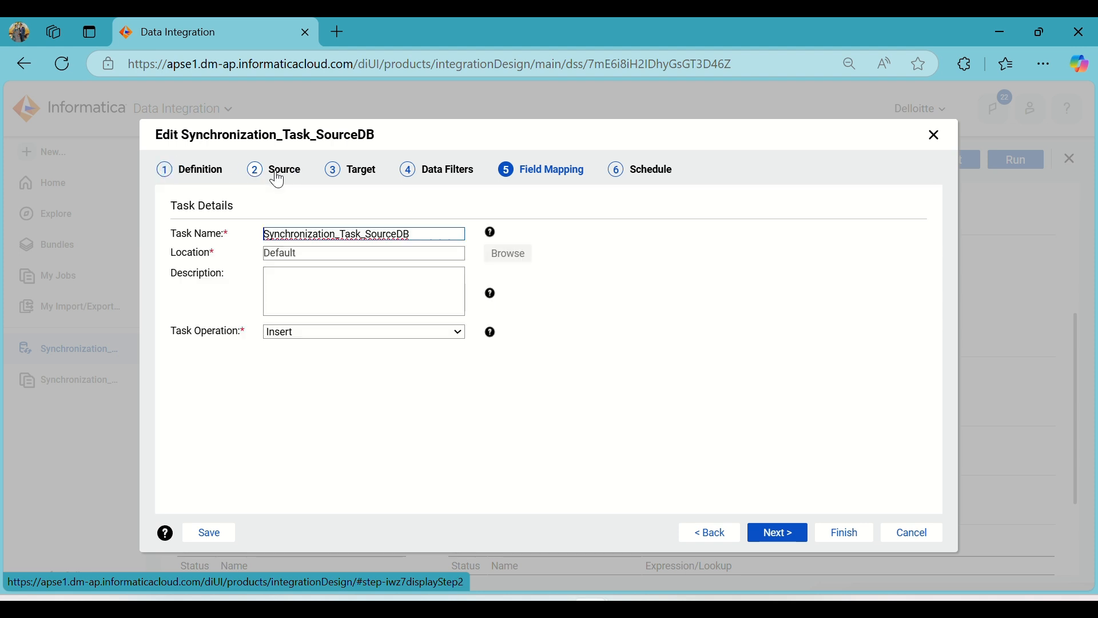
pyautogui.click(277, 177)
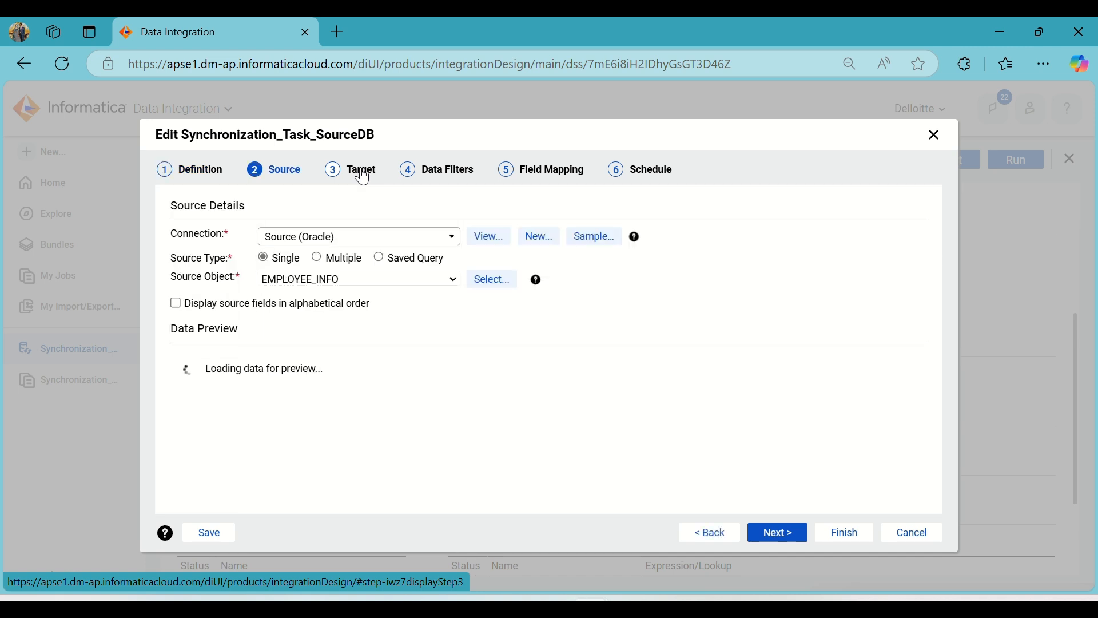
pyautogui.click(363, 177)
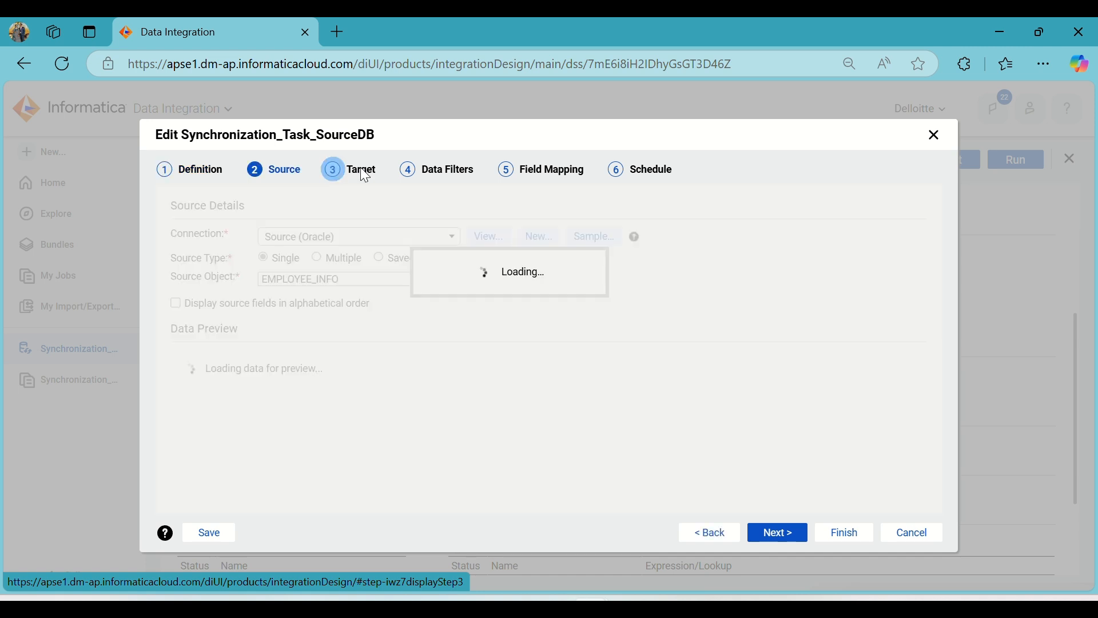
pyautogui.click(442, 179)
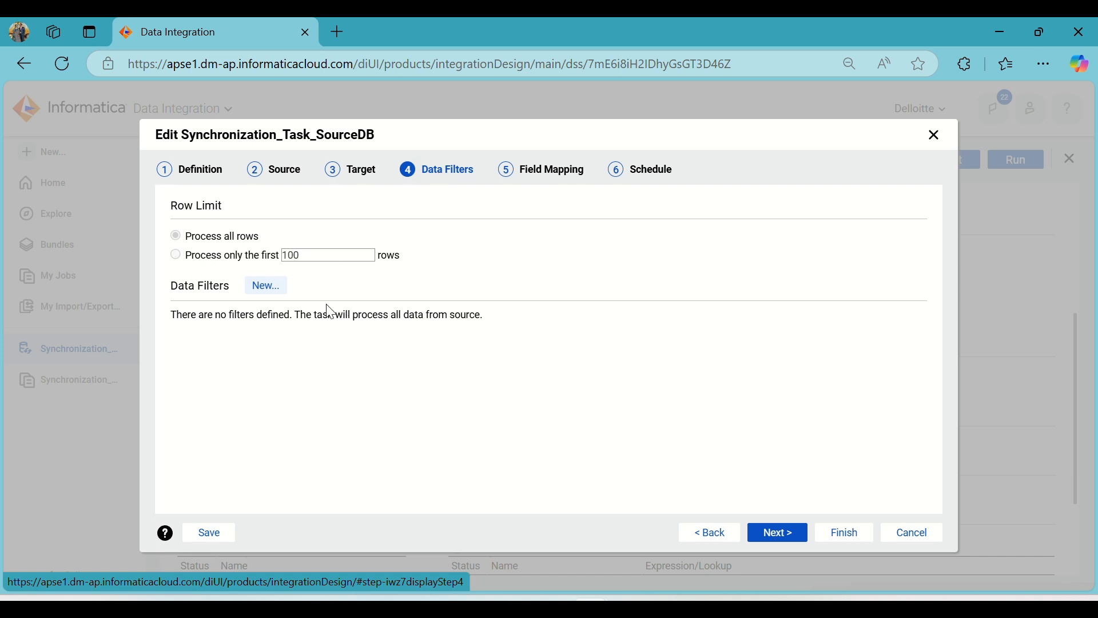
pyautogui.click(553, 169)
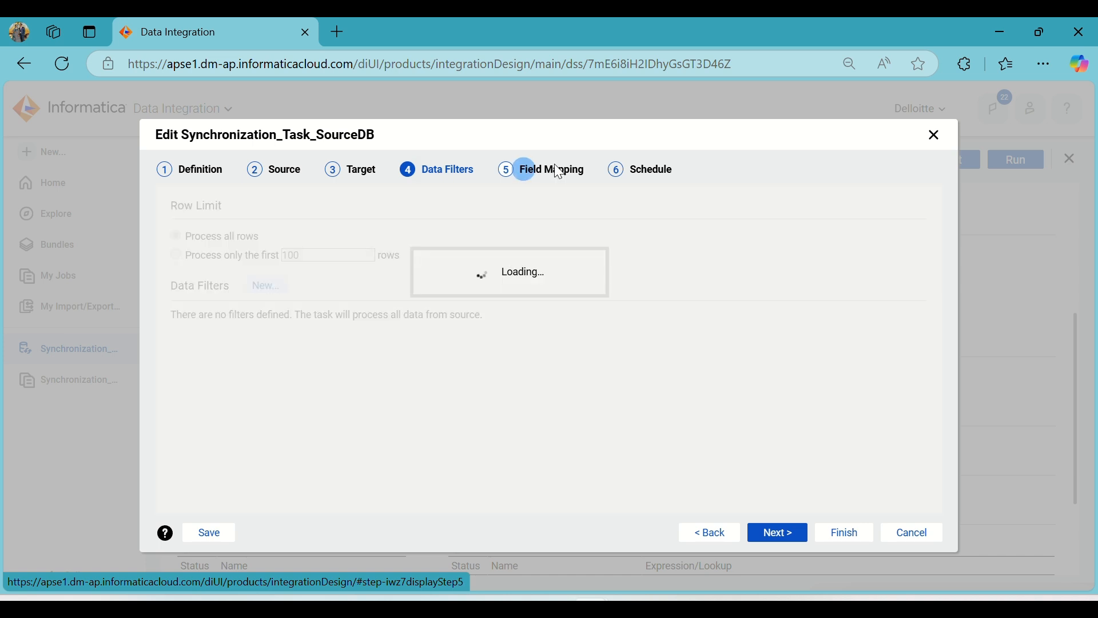
pyautogui.click(534, 261)
pyautogui.click(559, 291)
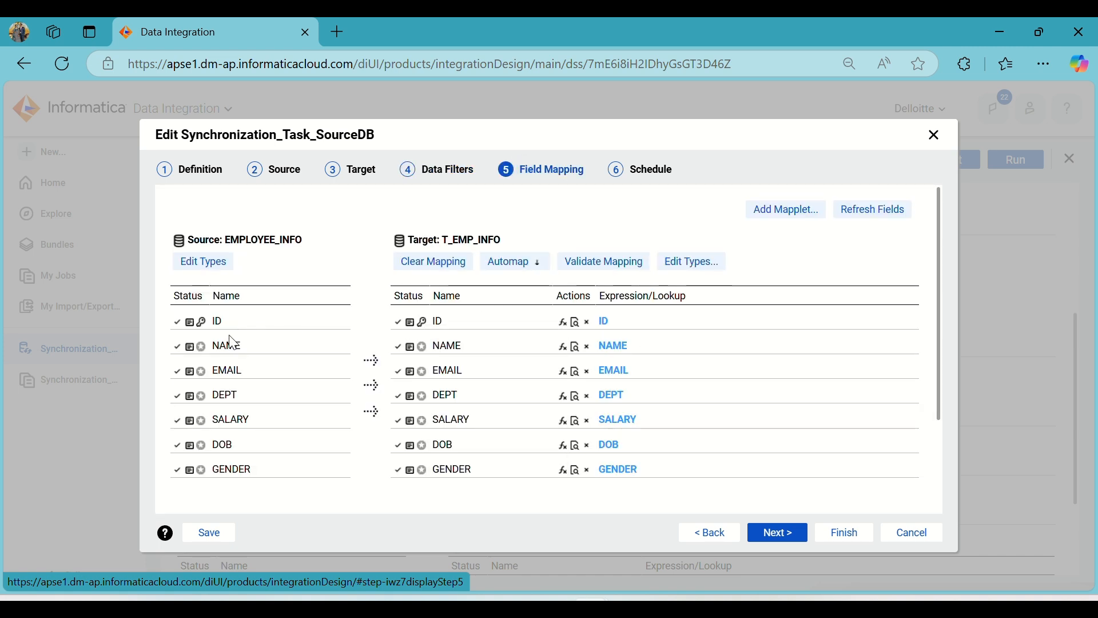
pyautogui.click(909, 533)
# Reopen the run results to review the 14 T_EMP_INFO errors and the single successful row
pyautogui.click(72, 382)
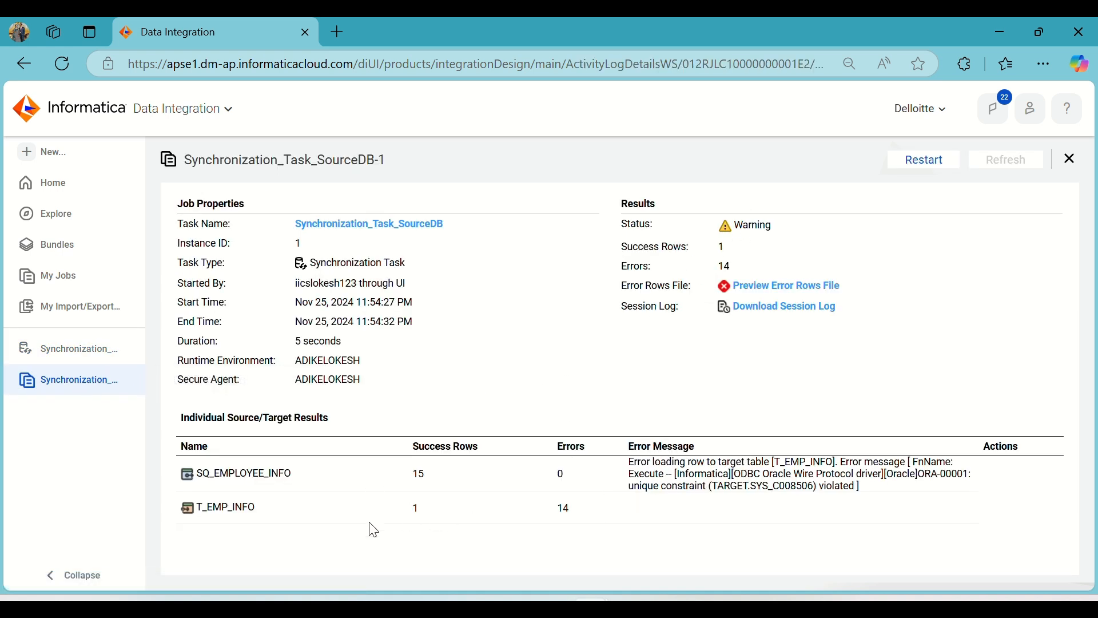
pyautogui.doubleClick(561, 511)
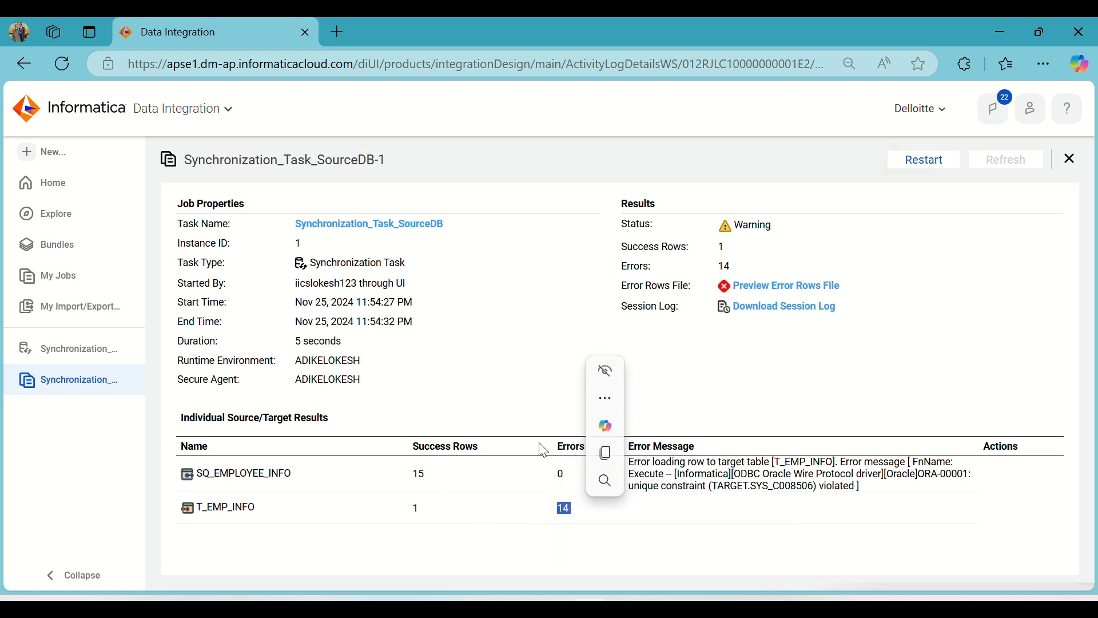
pyautogui.click(260, 511)
pyautogui.doubleClick(425, 506)
pyautogui.click(491, 485)
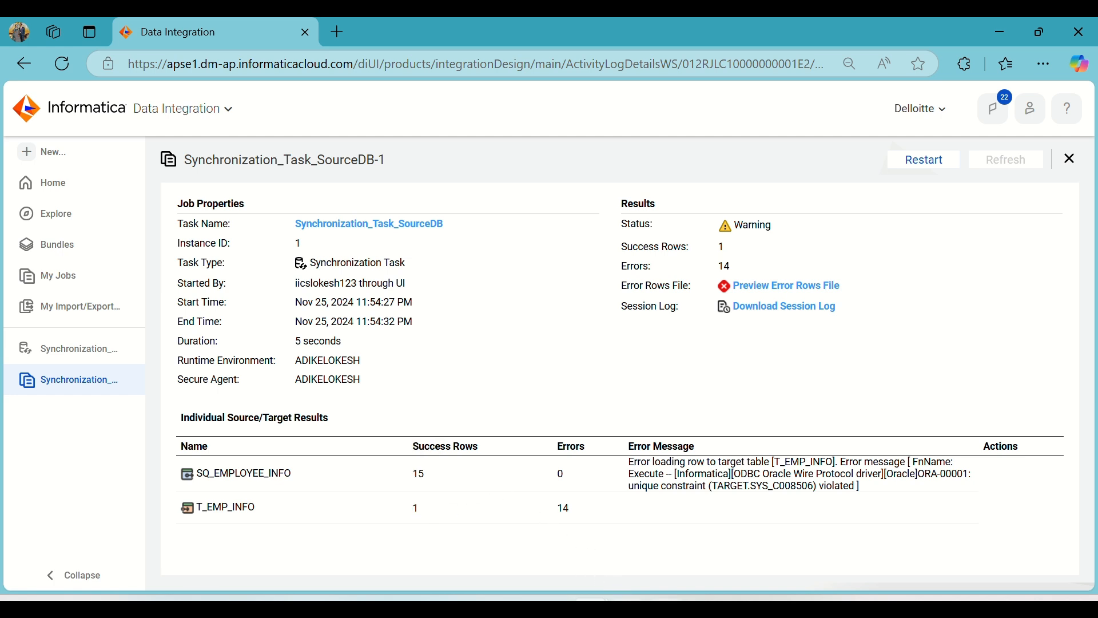
pyautogui.click(664, 607)
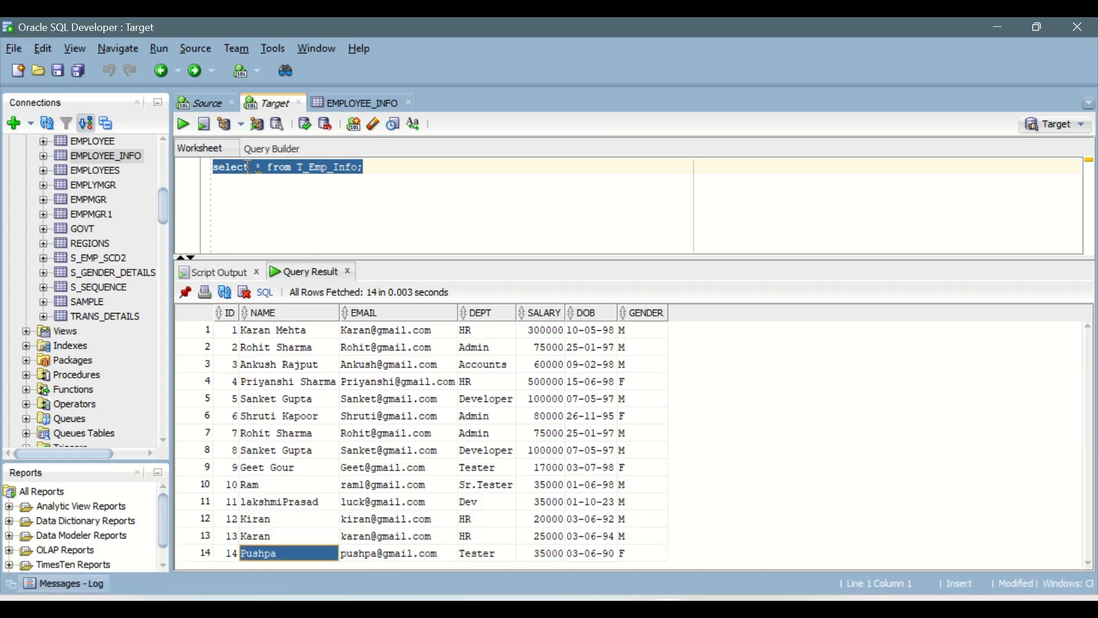
# Requery T_Emp_Info and confirm it now holds 15 rows, including the new ID 15 row
pyautogui.click(184, 127)
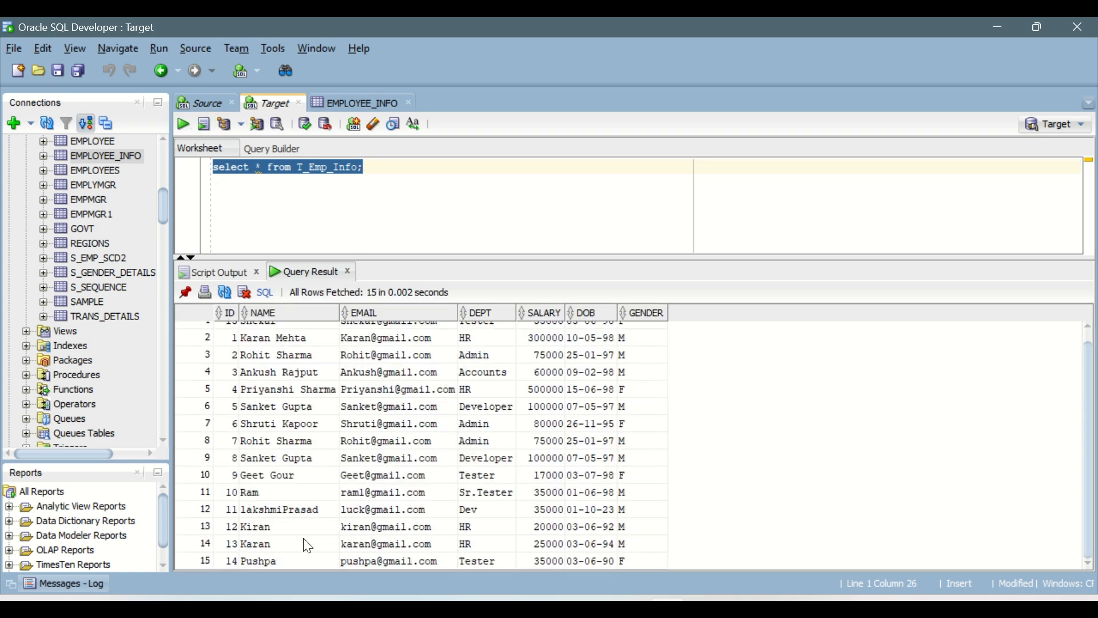
pyautogui.click(297, 562)
pyautogui.scroll(1, 300, 506)
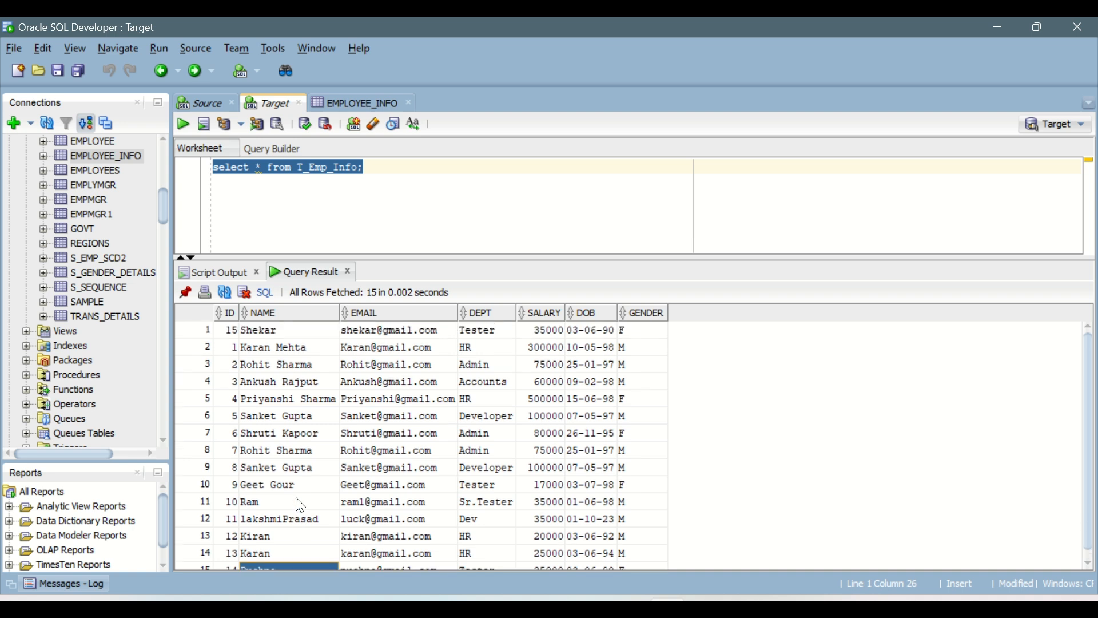
pyautogui.moveTo(223, 330); pyautogui.dragTo(569, 334)
pyautogui.scroll(-1, 335, 400)
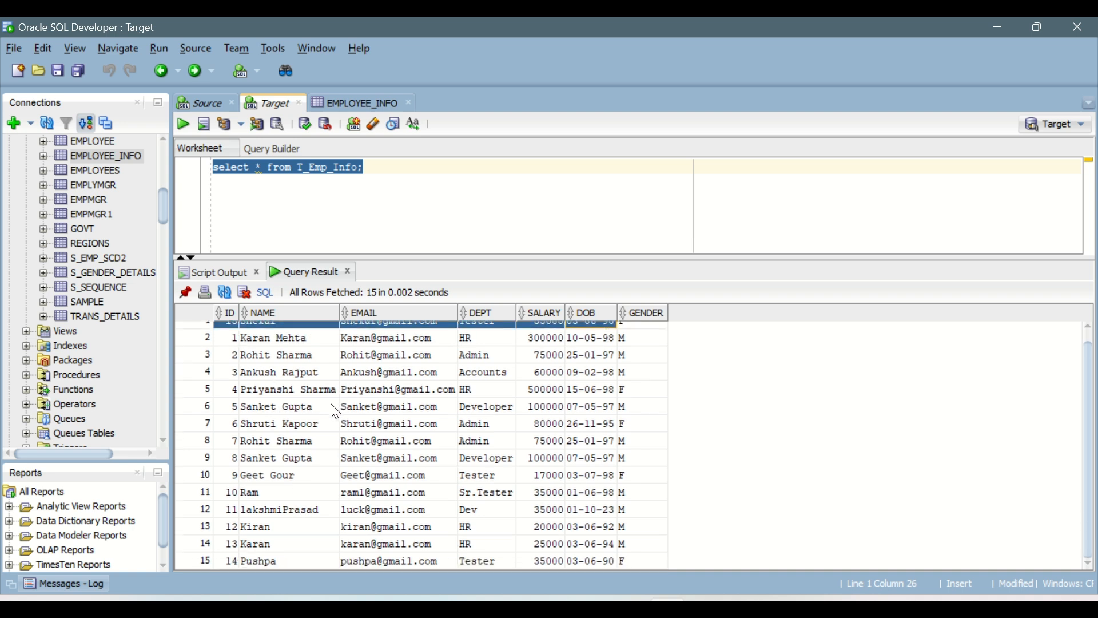
pyautogui.scroll(1, 324, 443)
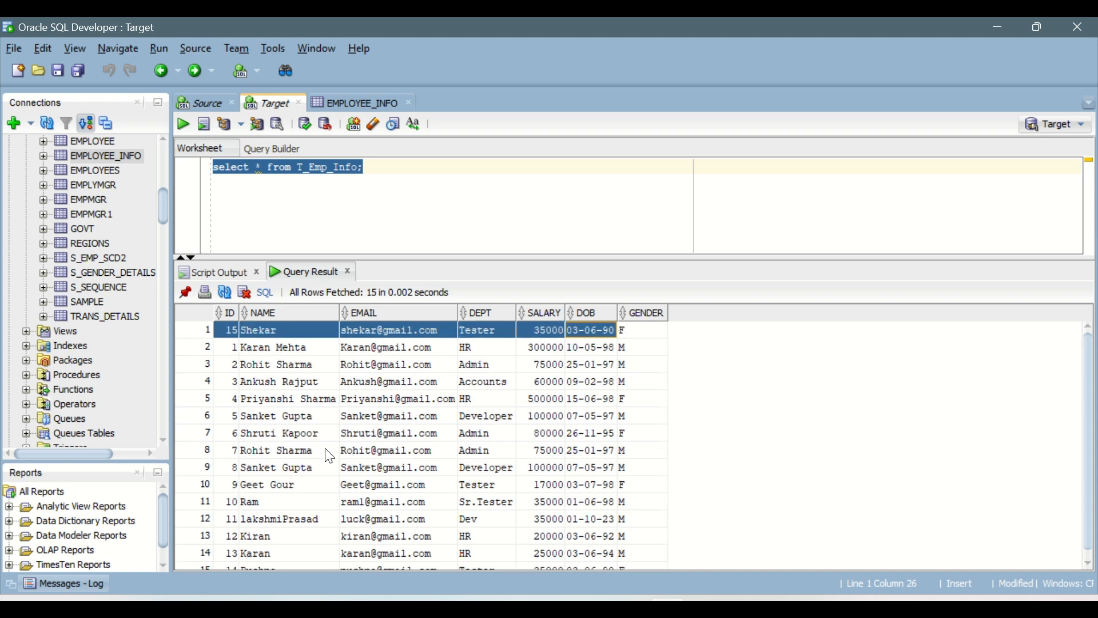
pyautogui.hotkey('alt', 'Tab')
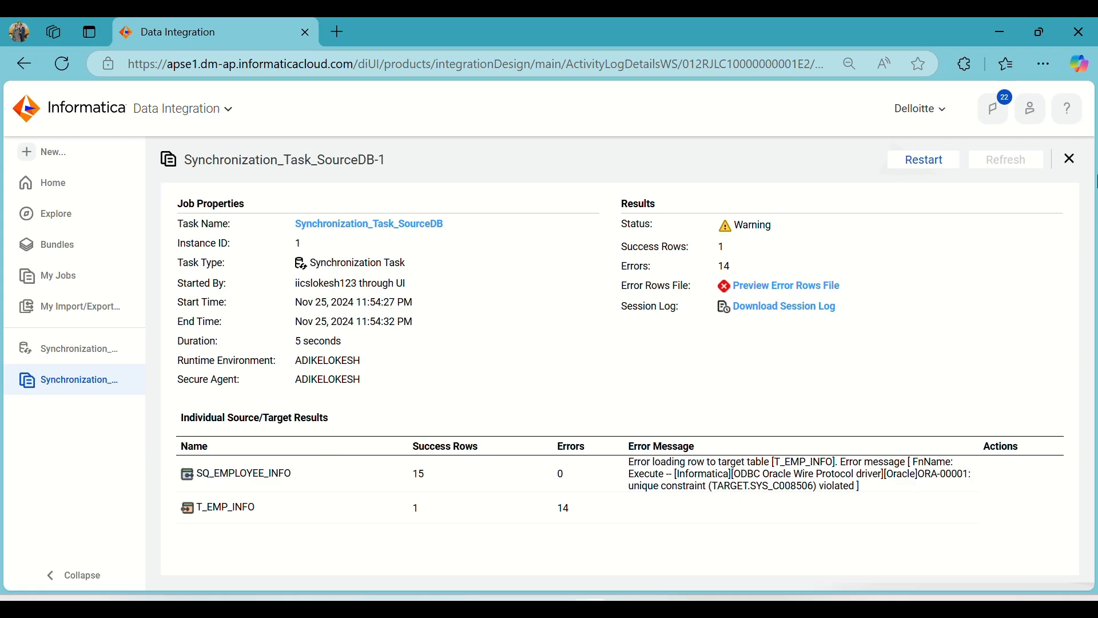
# Close the job log and task details to reach My Jobs, then bring up the IICS_Daily_Notes document
pyautogui.click(1073, 159)
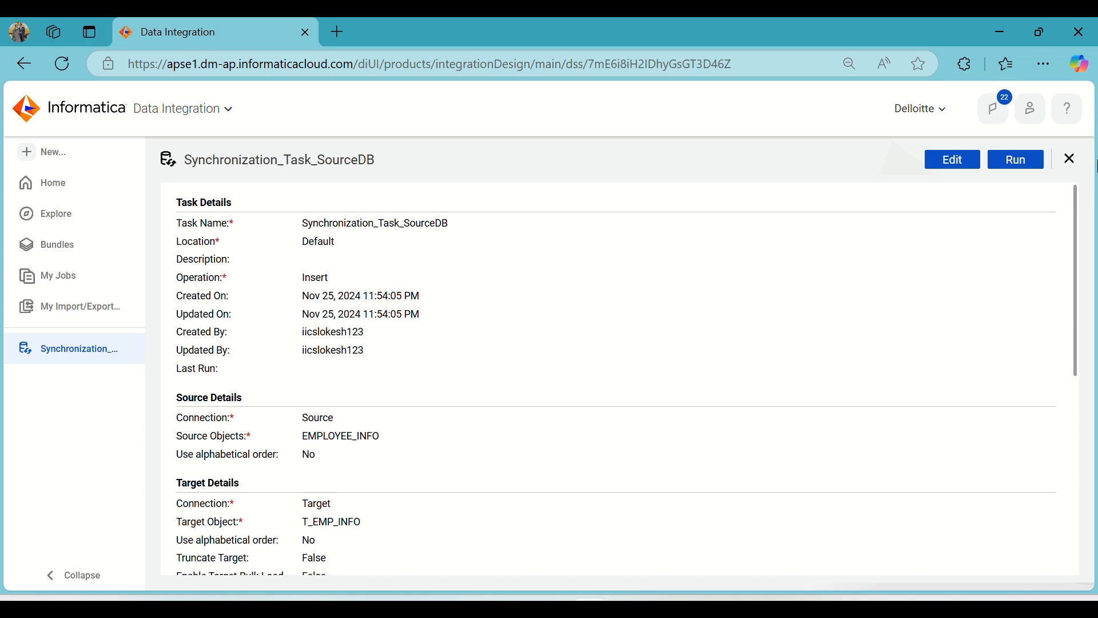
pyautogui.click(1066, 162)
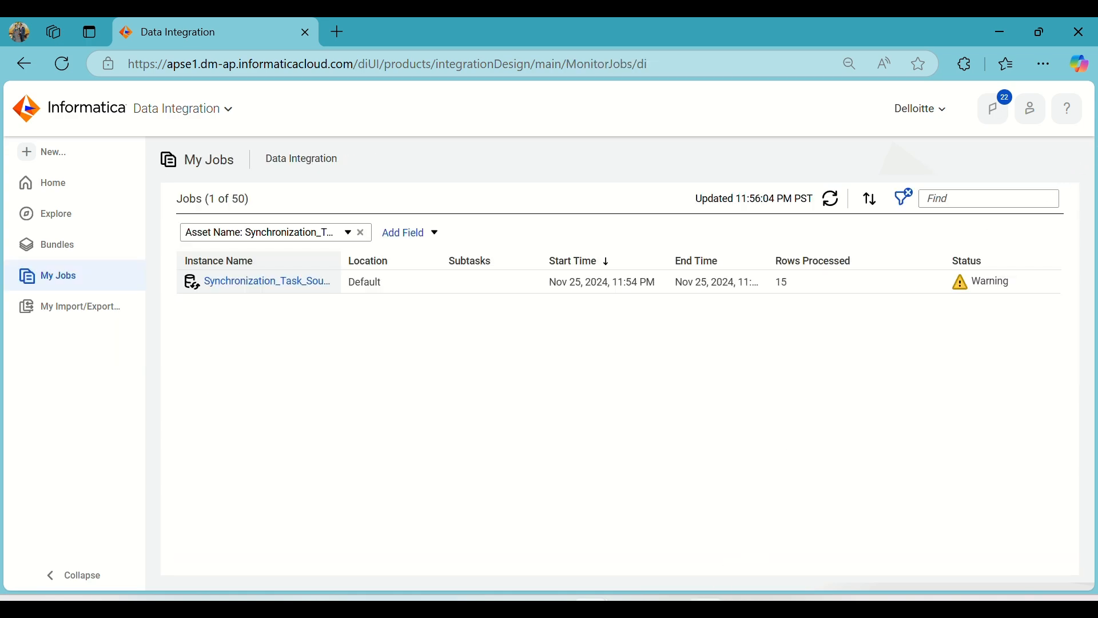
pyautogui.hotkey('alt', 'Tab')
pyautogui.scroll(-3, 404, 332)
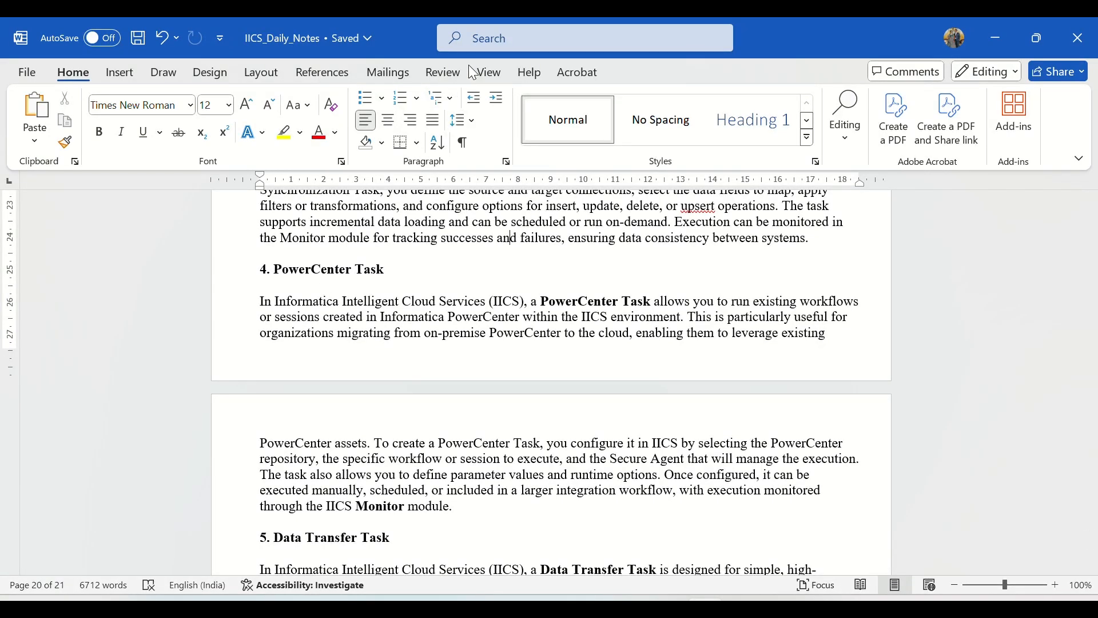
# Read the PowerCenter Task notes, marking 'IICS environment', 'PowerCenter Task' and 'on-premise', then minimize Word
pyautogui.click(466, 46)
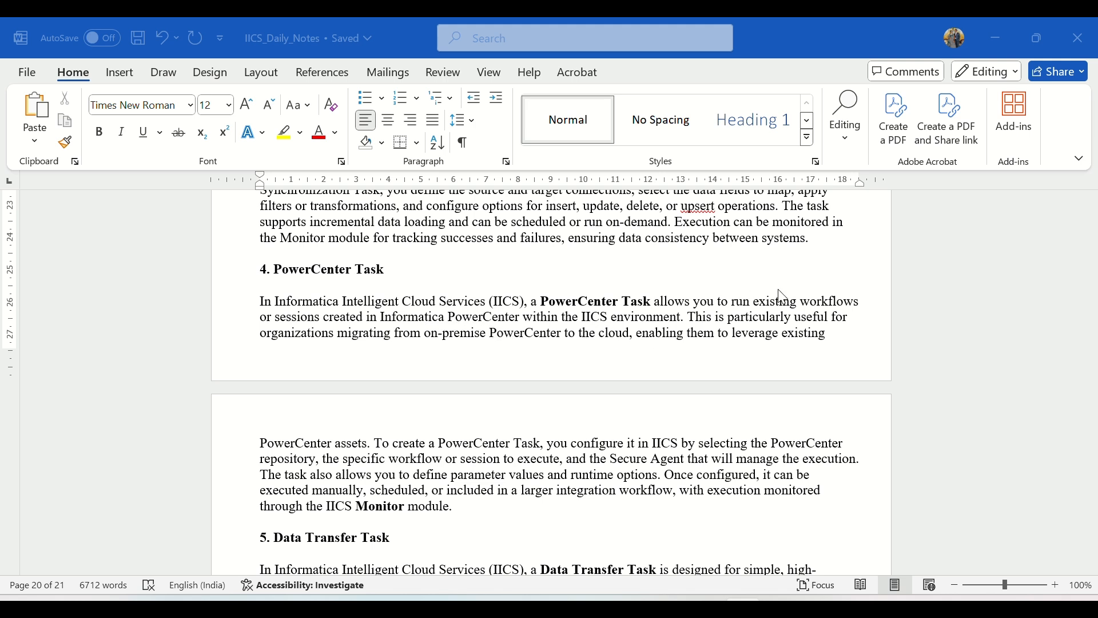
pyautogui.click(657, 304)
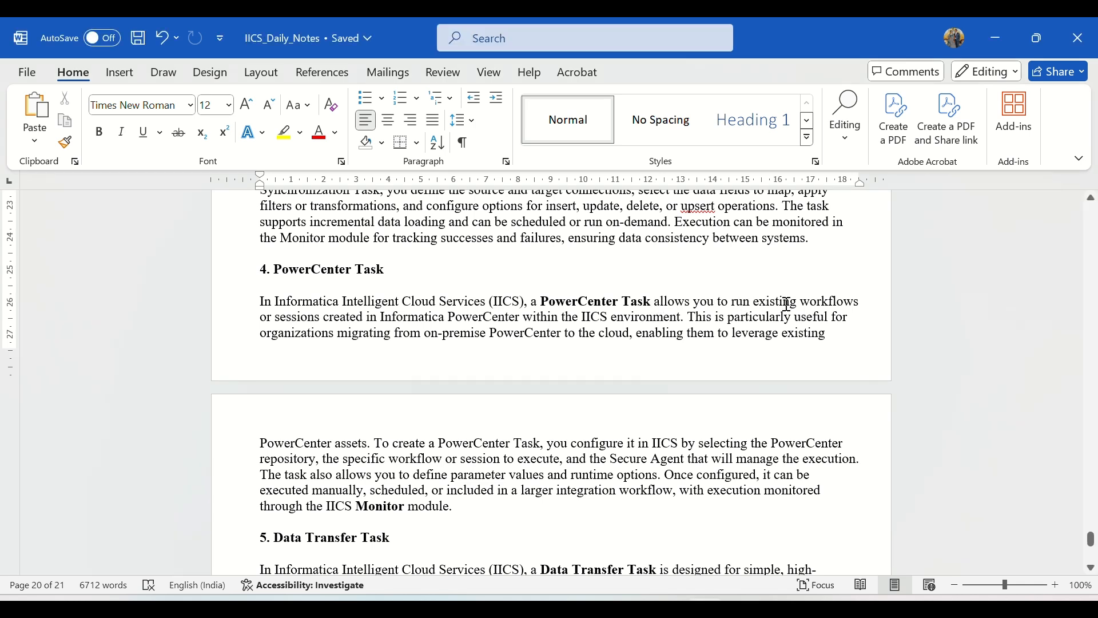
pyautogui.moveTo(656, 303); pyautogui.dragTo(860, 298)
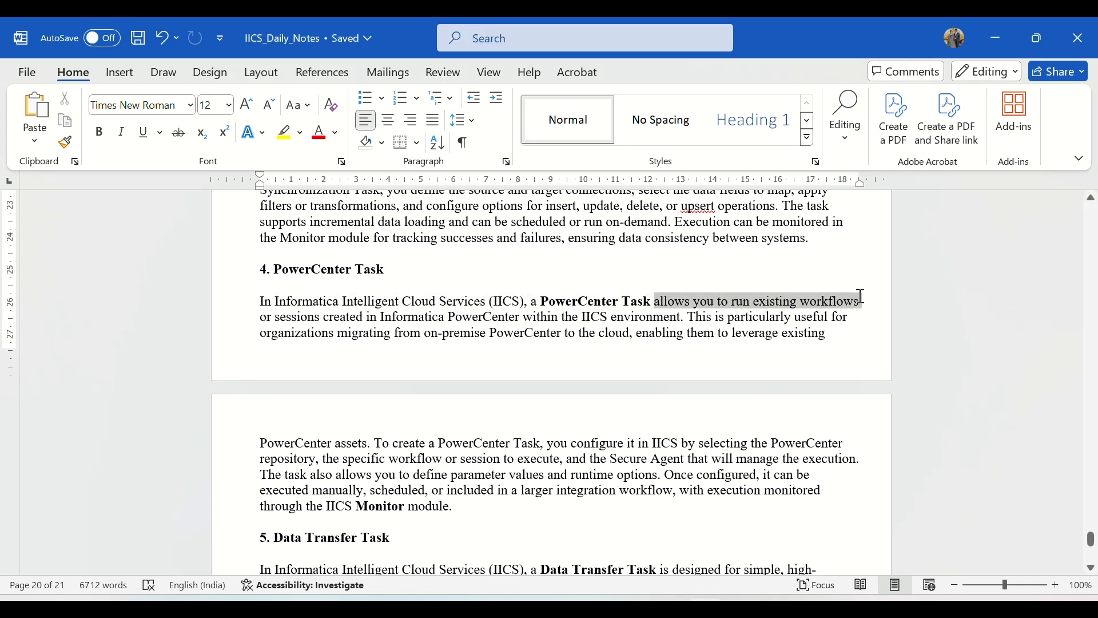
pyautogui.moveTo(583, 319); pyautogui.dragTo(680, 319)
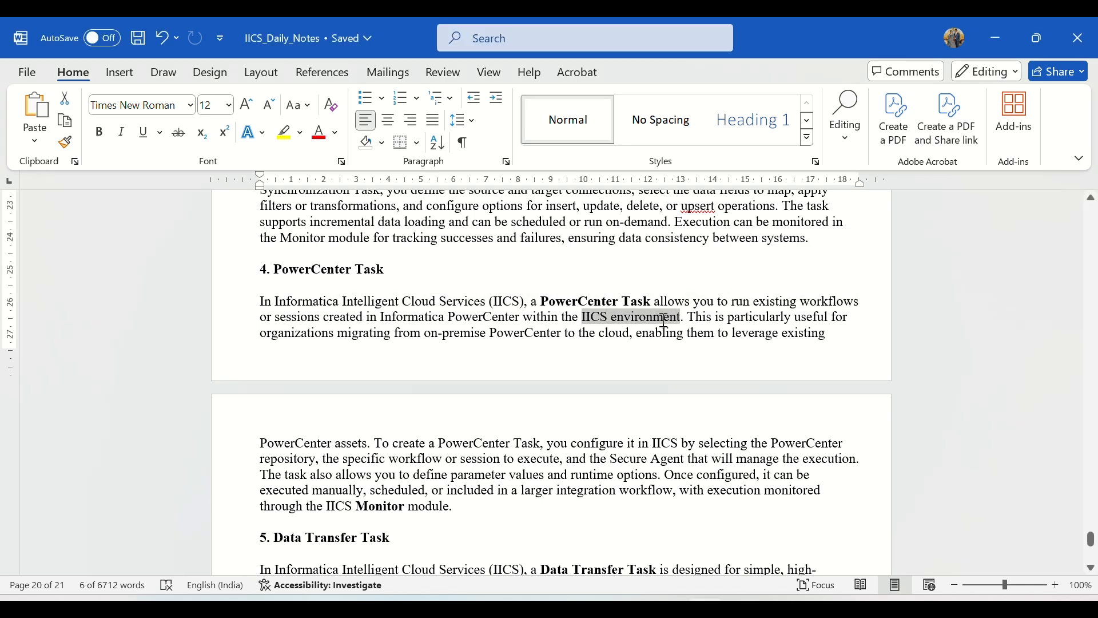
pyautogui.moveTo(542, 299); pyautogui.dragTo(654, 301)
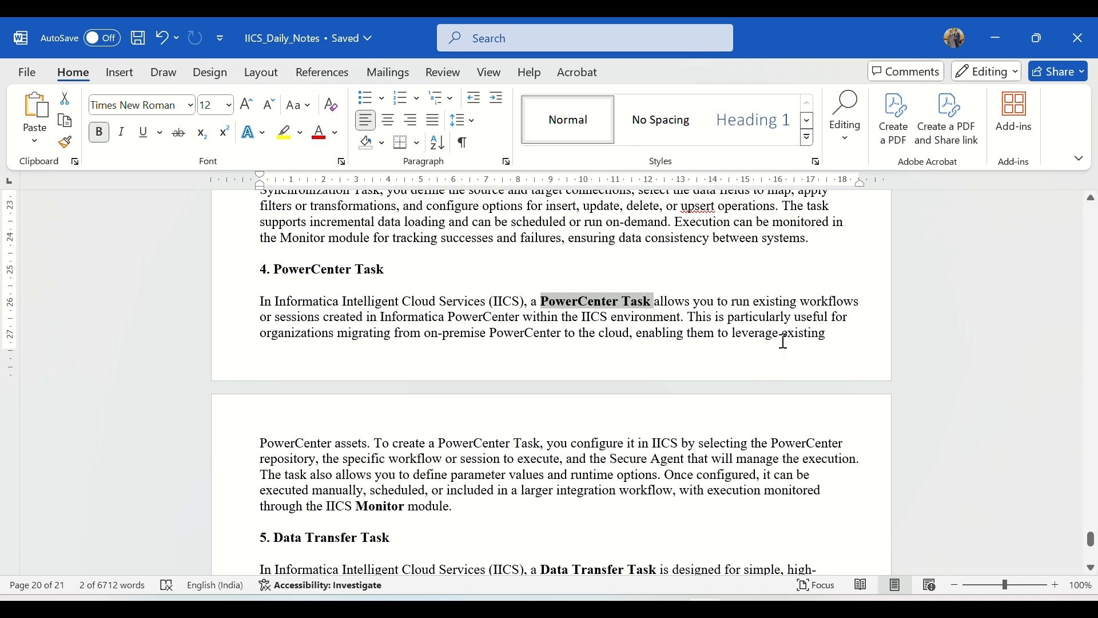
pyautogui.scroll(-1, 461, 380)
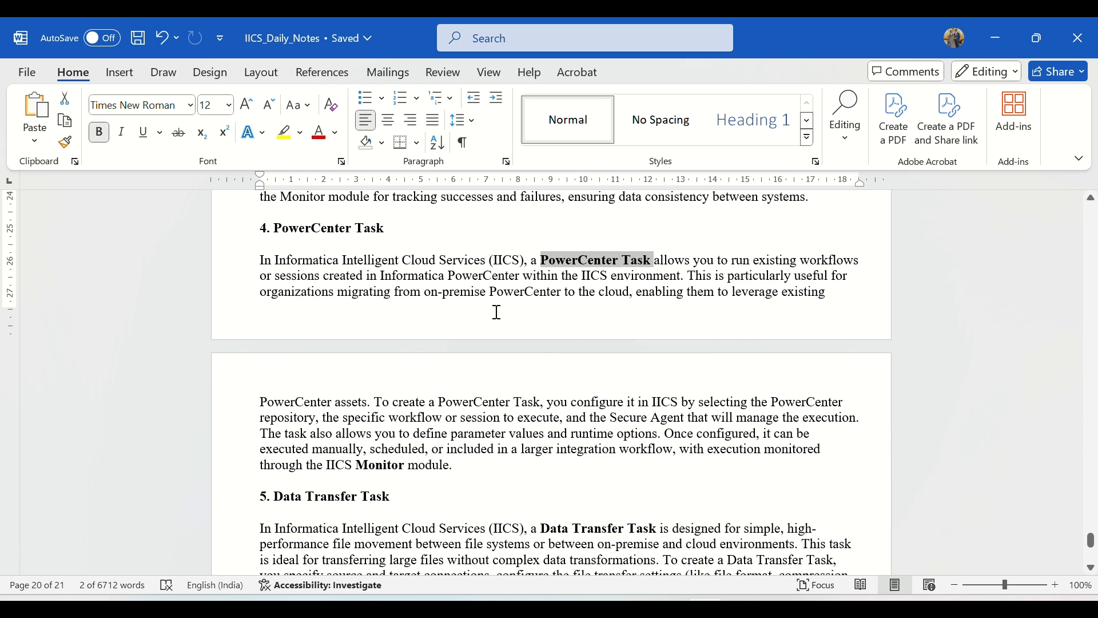
pyautogui.moveTo(426, 293); pyautogui.dragTo(489, 299)
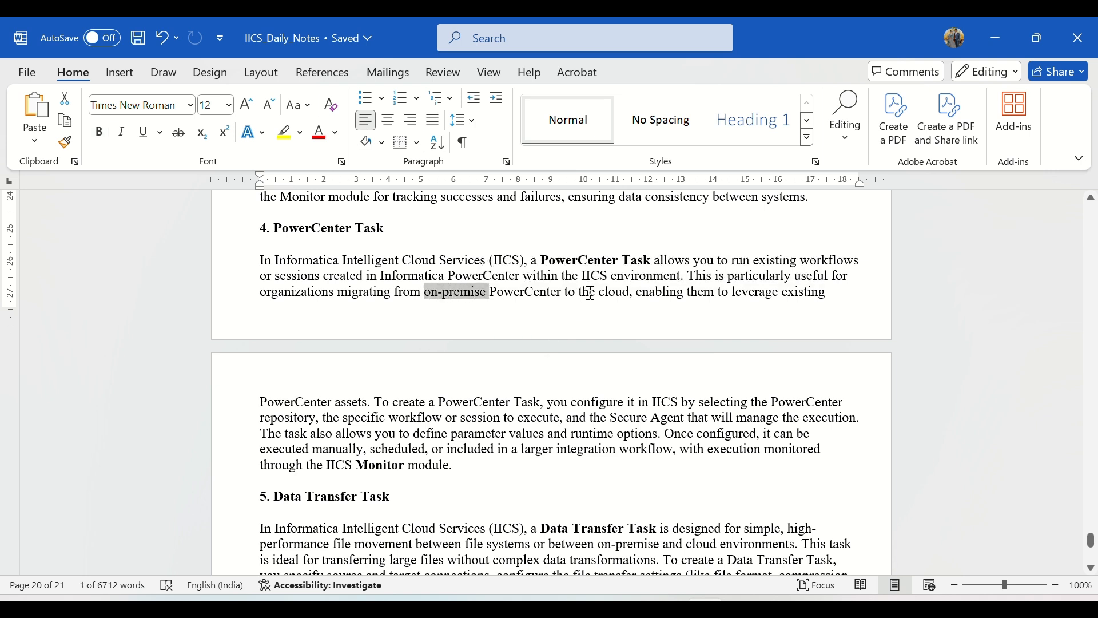
pyautogui.moveTo(580, 293); pyautogui.dragTo(716, 294)
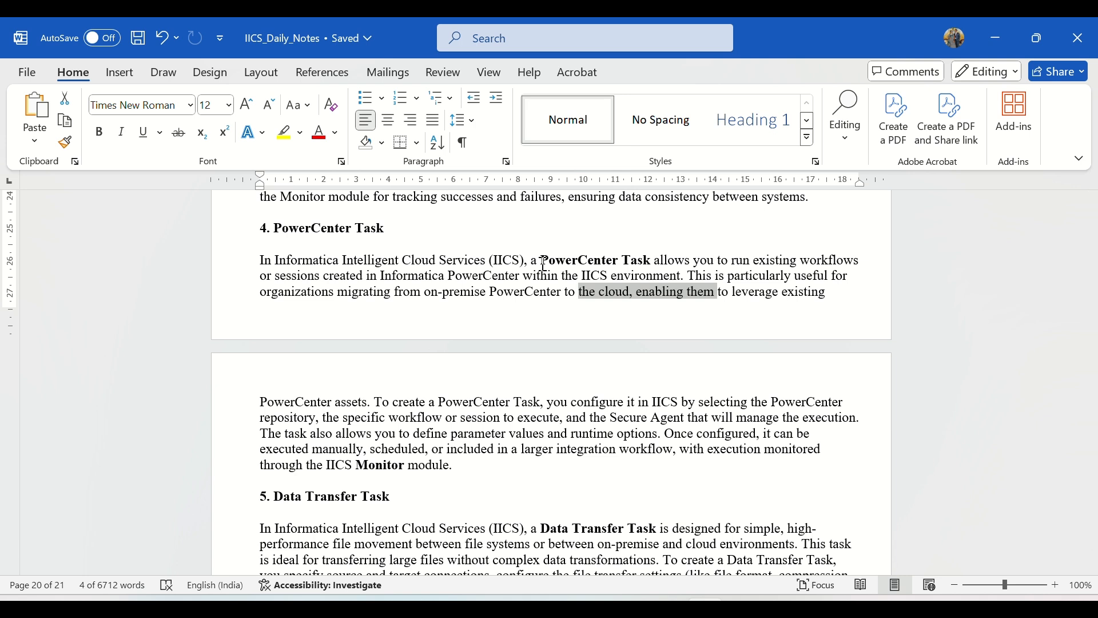
pyautogui.scroll(-2, 409, 365)
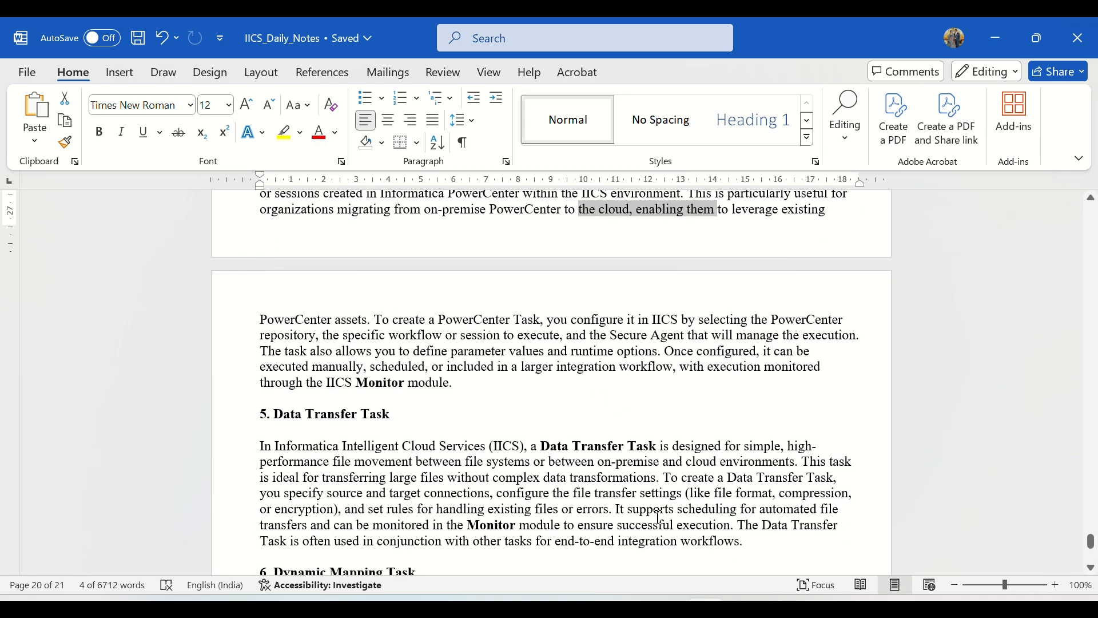
pyautogui.click(704, 607)
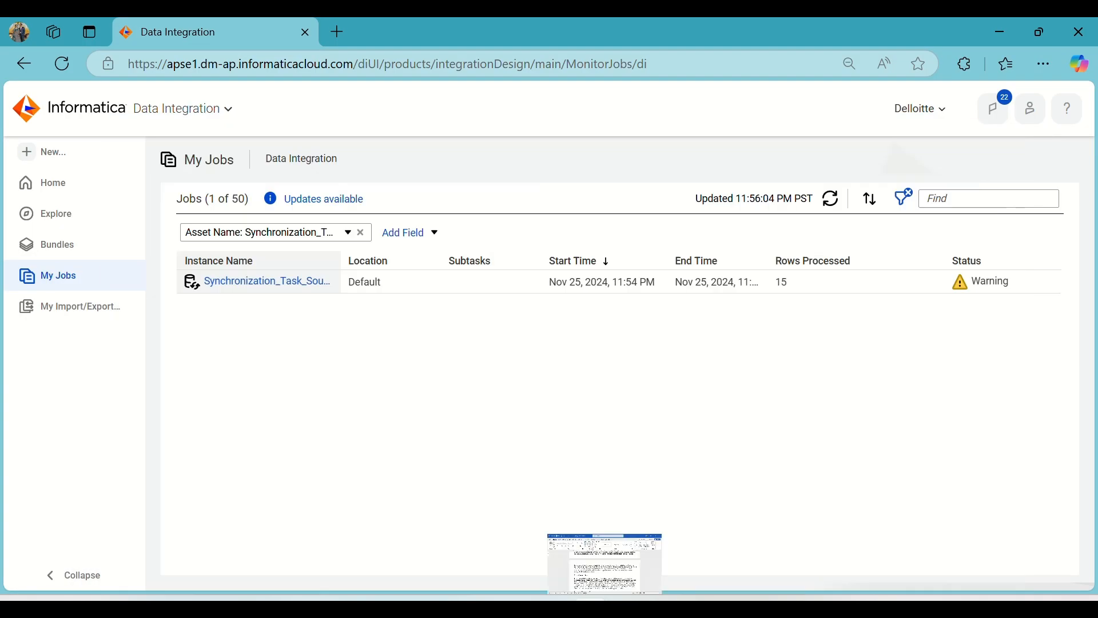
# Create a new PowerCenter Task asset
pyautogui.click(33, 165)
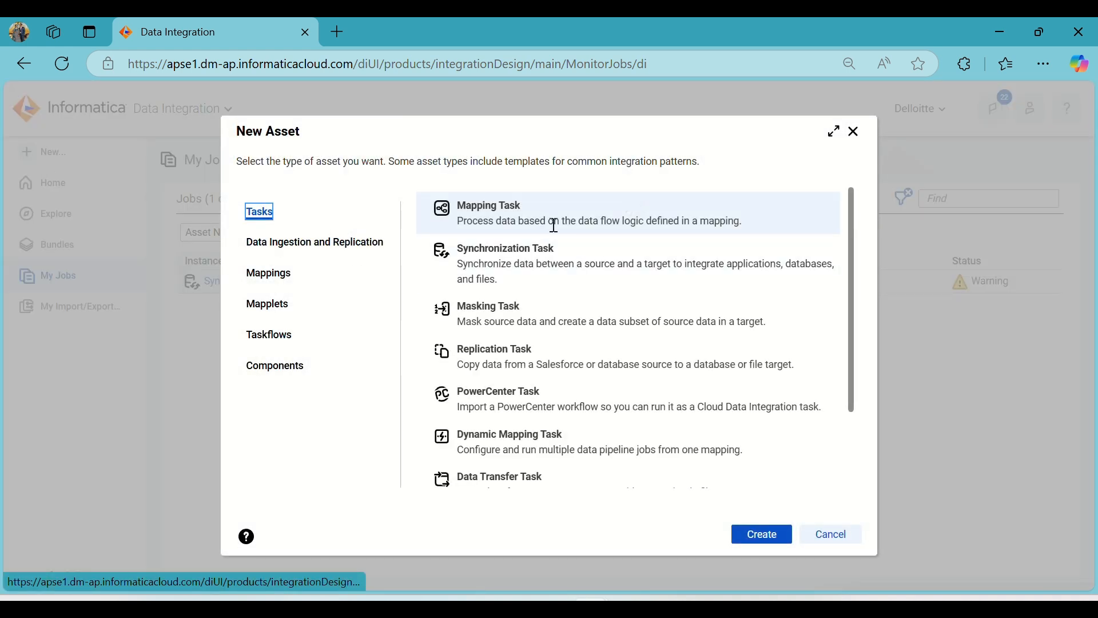
pyautogui.click(557, 407)
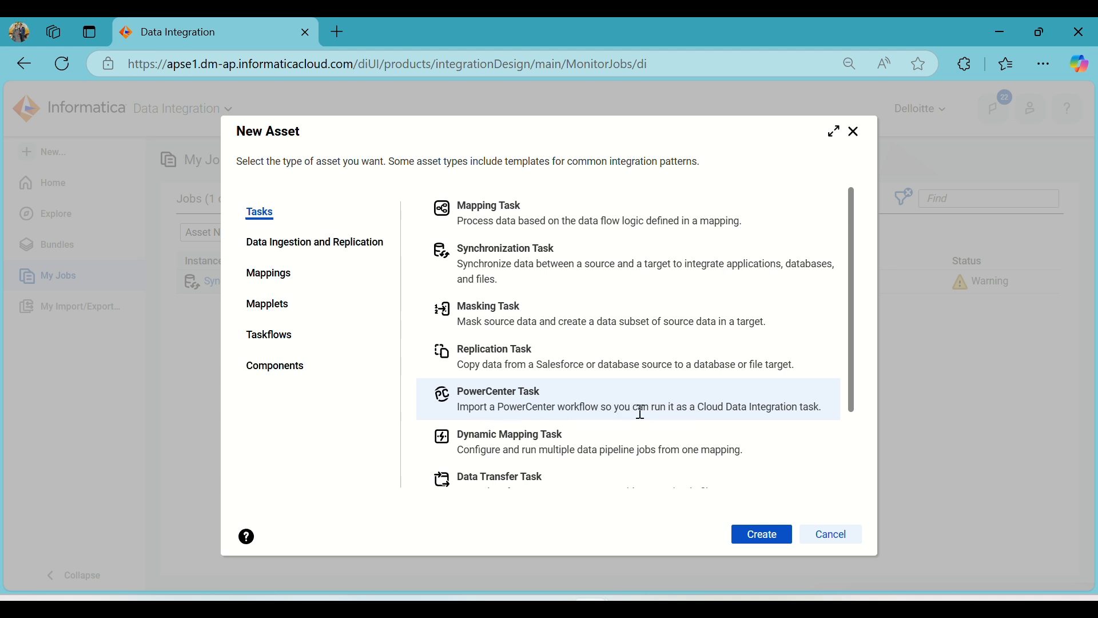
pyautogui.click(783, 538)
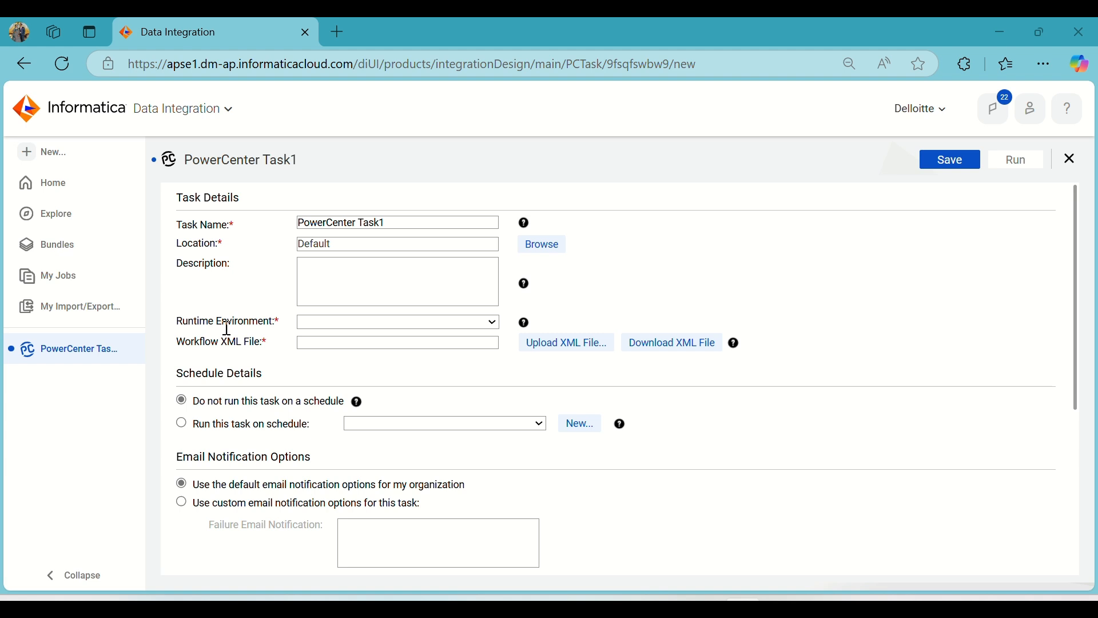
# Set the task's runtime environment to the local Secure Agent and review the page
pyautogui.click(351, 329)
pyautogui.click(351, 363)
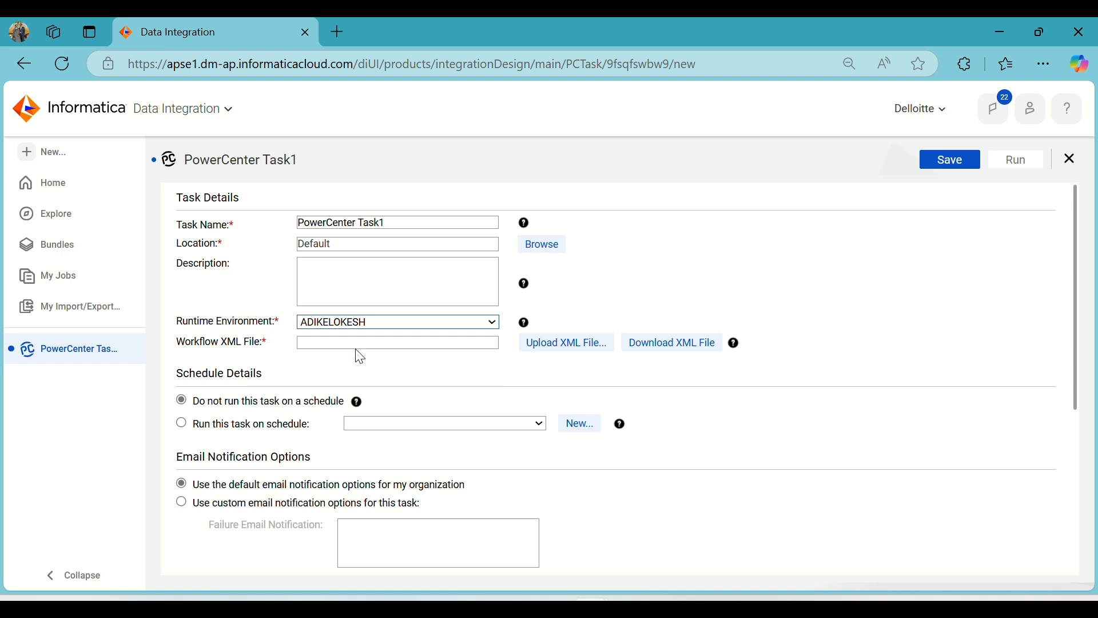
pyautogui.scroll(-5, 382, 394)
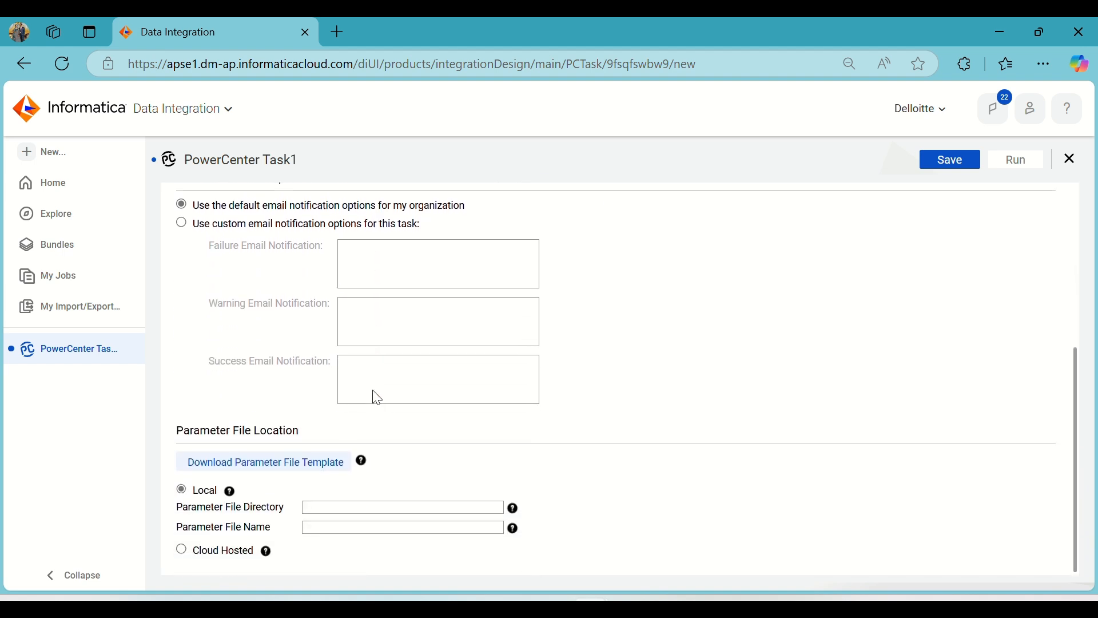
pyautogui.scroll(5, 269, 283)
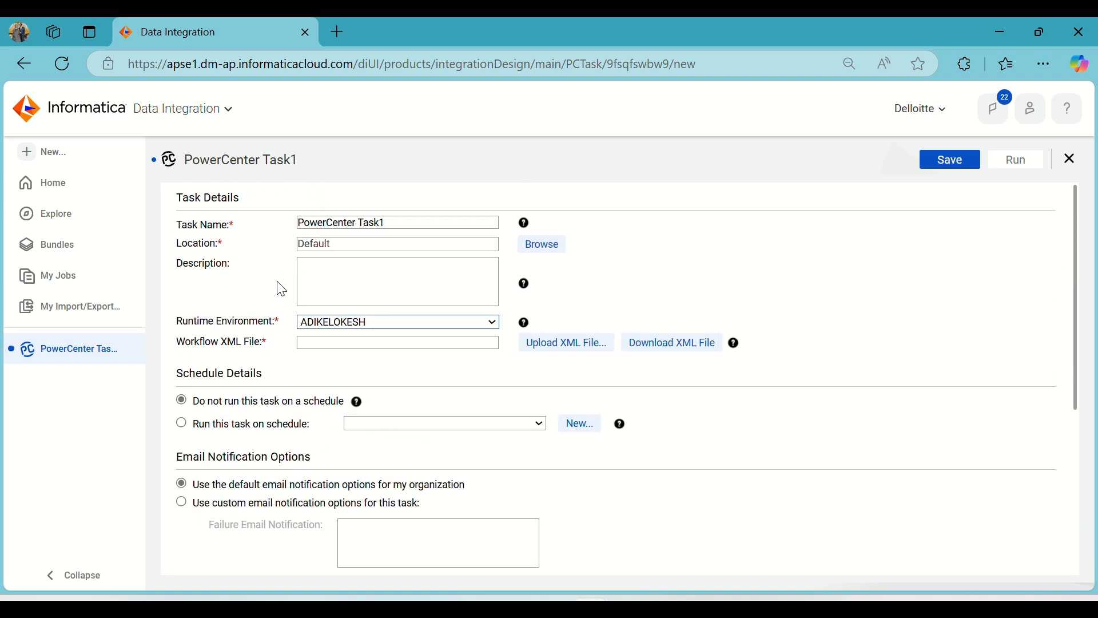
pyautogui.scroll(-5, 491, 414)
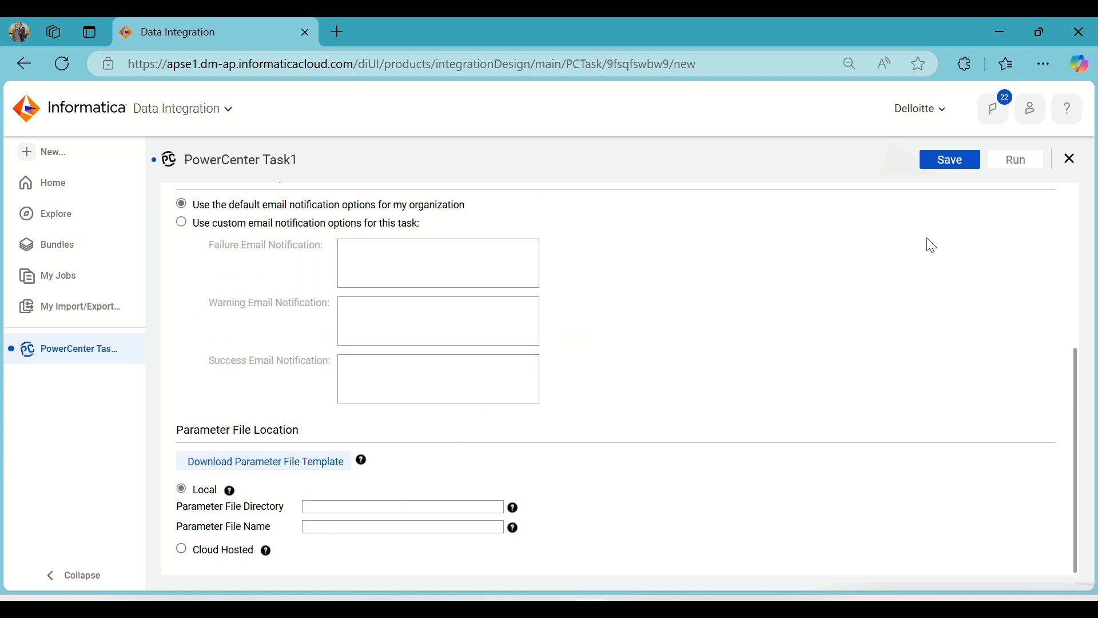
pyautogui.scroll(5, 673, 285)
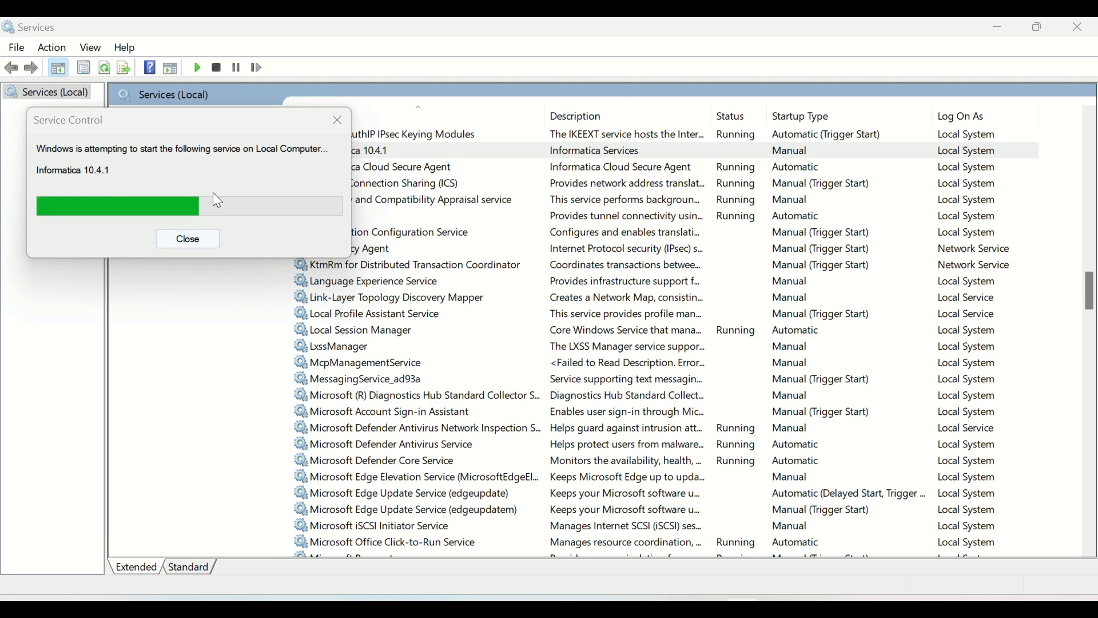
# Move the Service Control progress box aside while Informatica 10.4.1 starts
pyautogui.moveTo(145, 119); pyautogui.dragTo(276, 189)
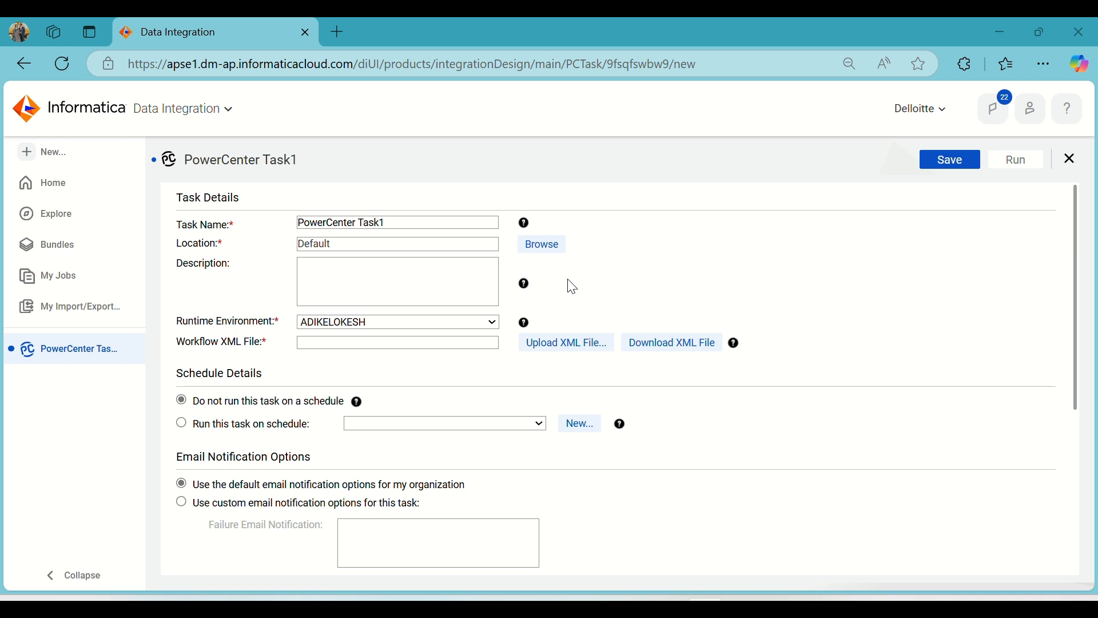
# Start the workflow XML upload and browse to the Desktop folder
pyautogui.click(543, 346)
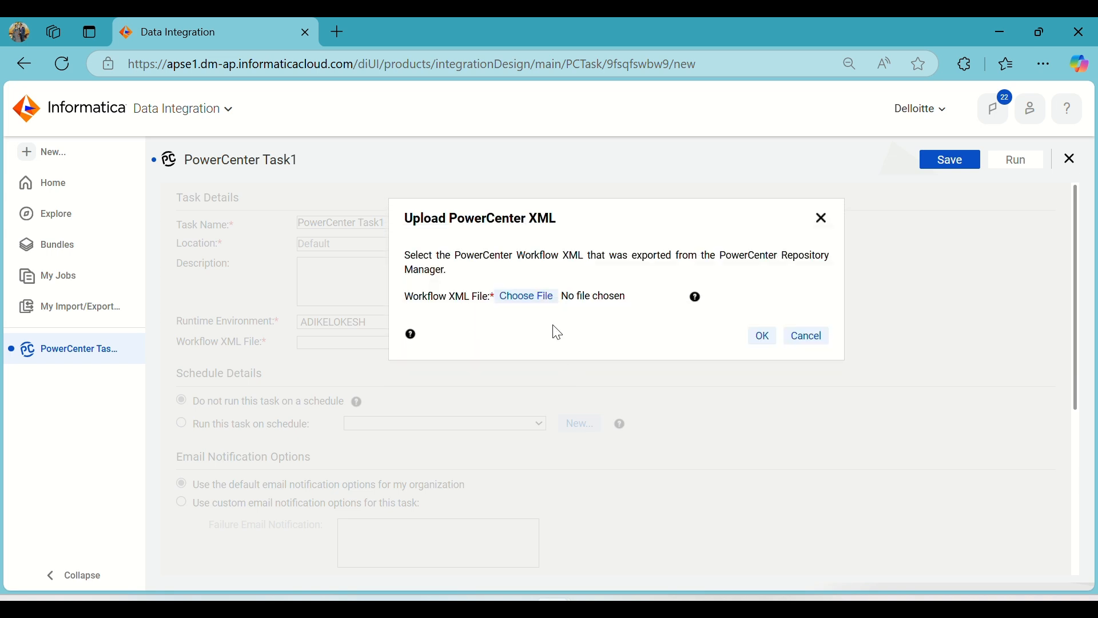
pyautogui.click(533, 298)
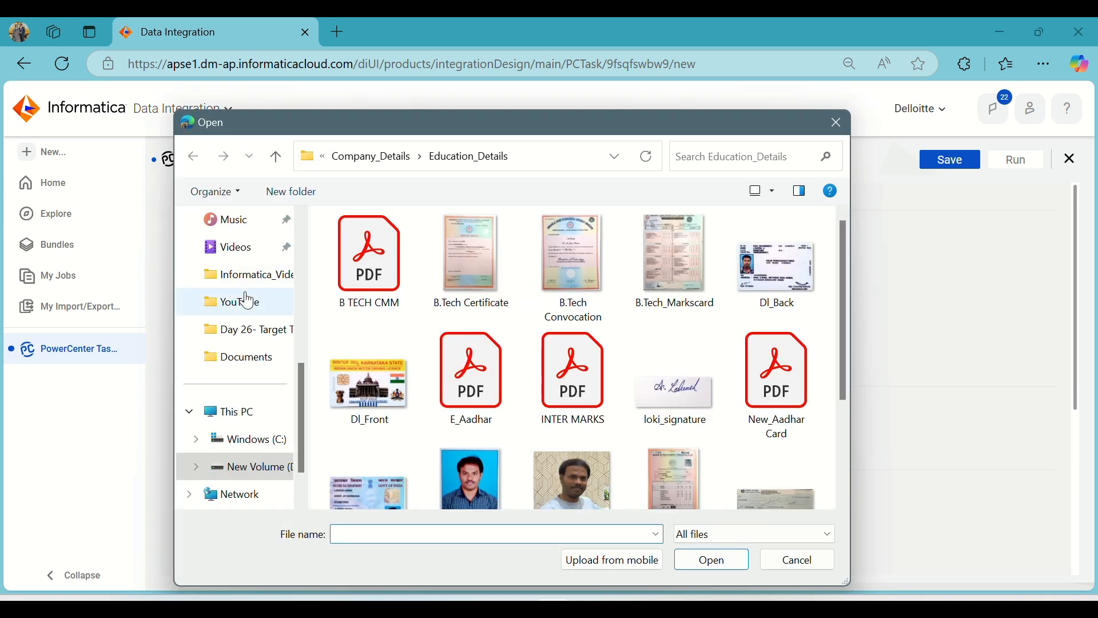
pyautogui.scroll(5, 248, 297)
pyautogui.click(251, 366)
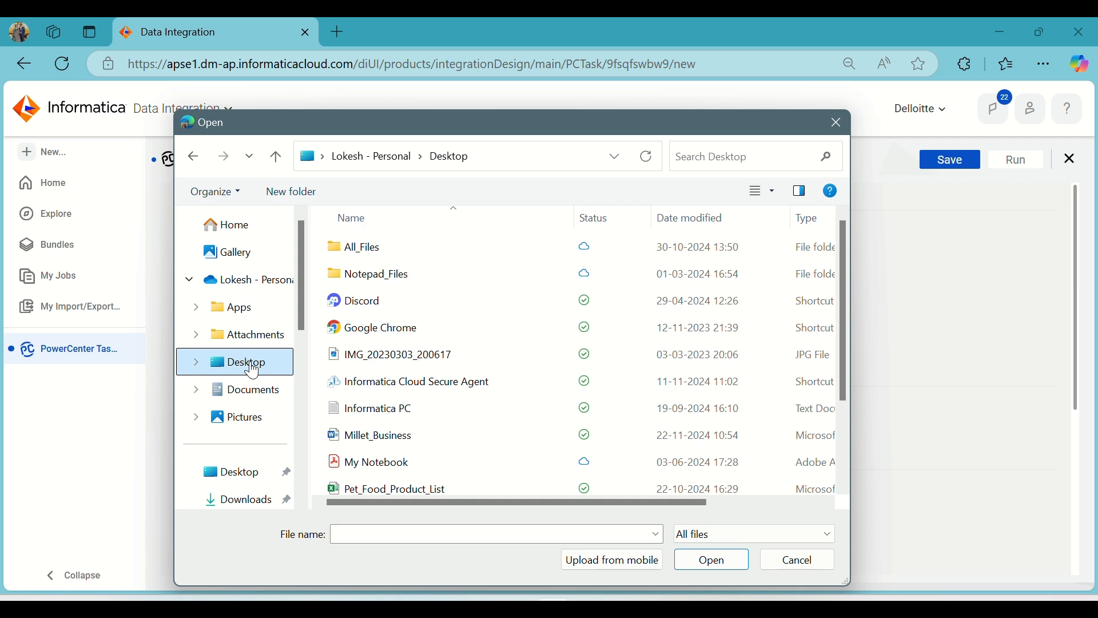
pyautogui.click(767, 535)
pyautogui.click(767, 550)
pyautogui.scroll(-2, 424, 297)
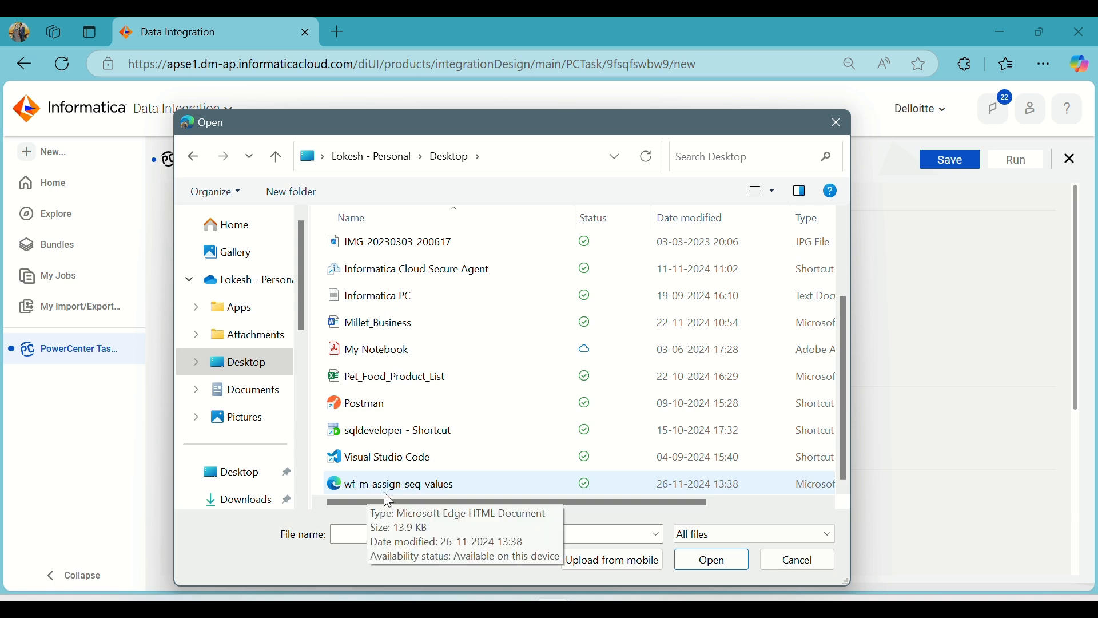
# Upload wf_m_assign_seq_values, which fails with a TransformerException error
pyautogui.click(443, 494)
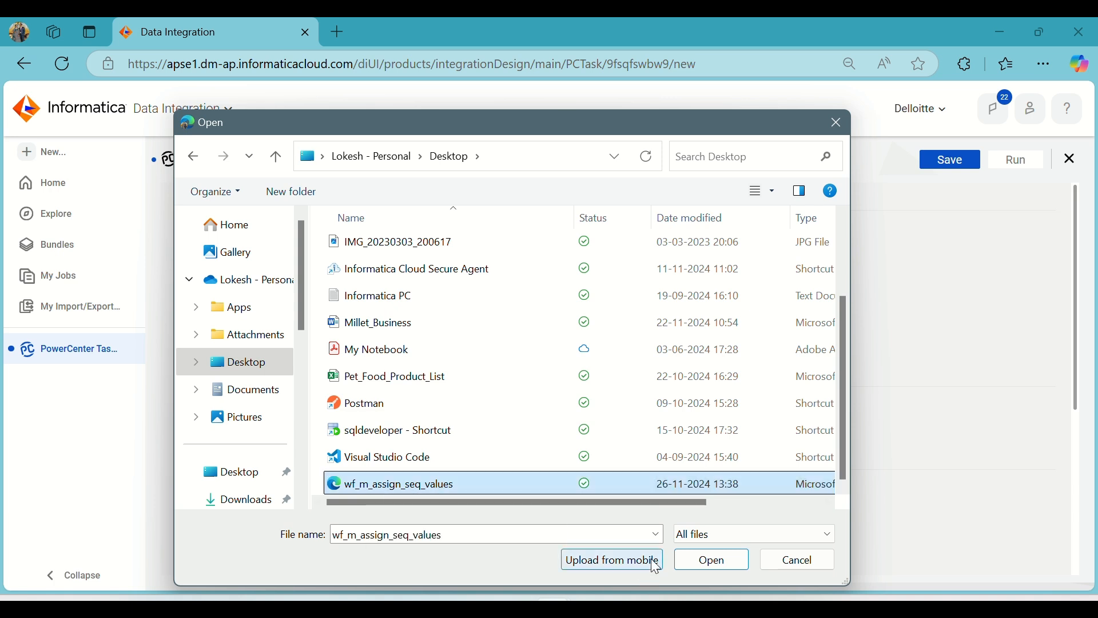
pyautogui.click(690, 556)
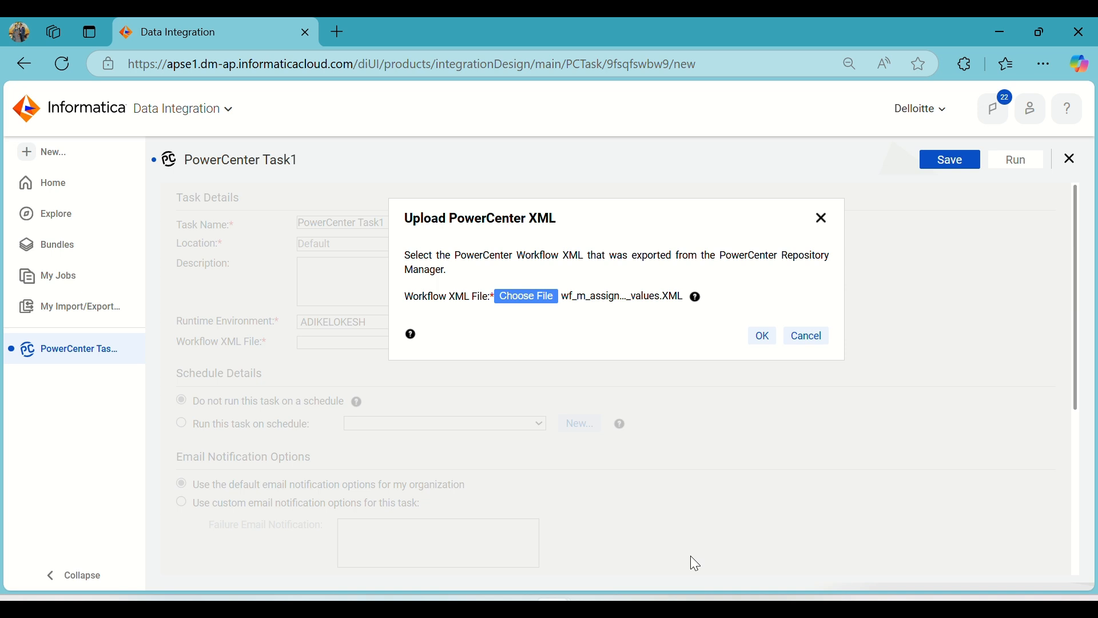
pyautogui.click(762, 336)
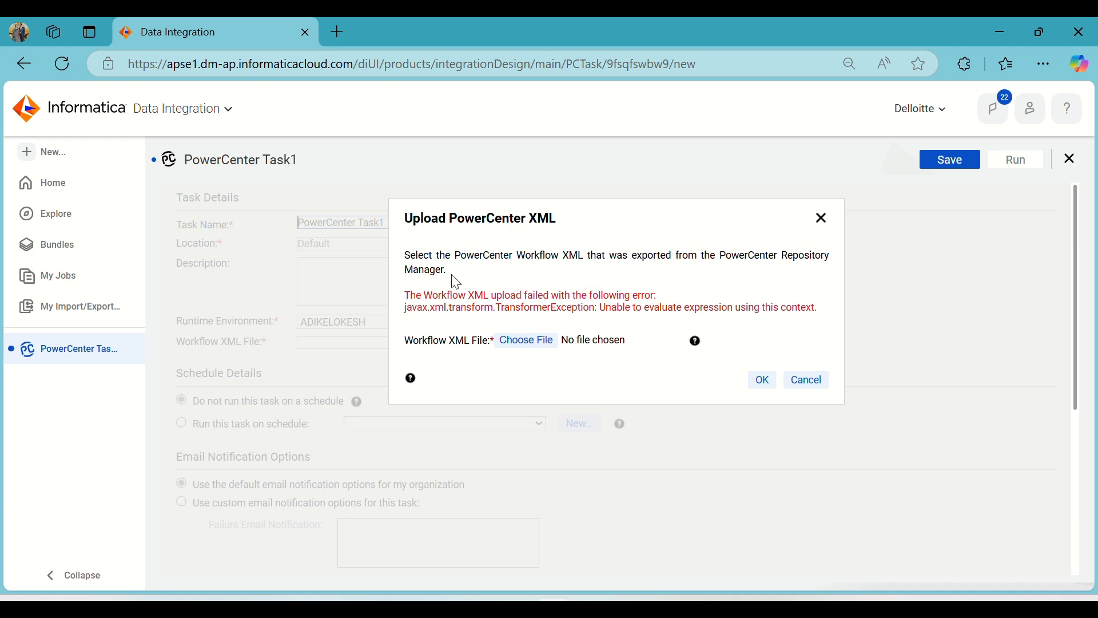
# Open Repository Manager and locate wf_m_assign_seq_values under Batch_03 > Workflows
pyautogui.moveTo(742, 608)
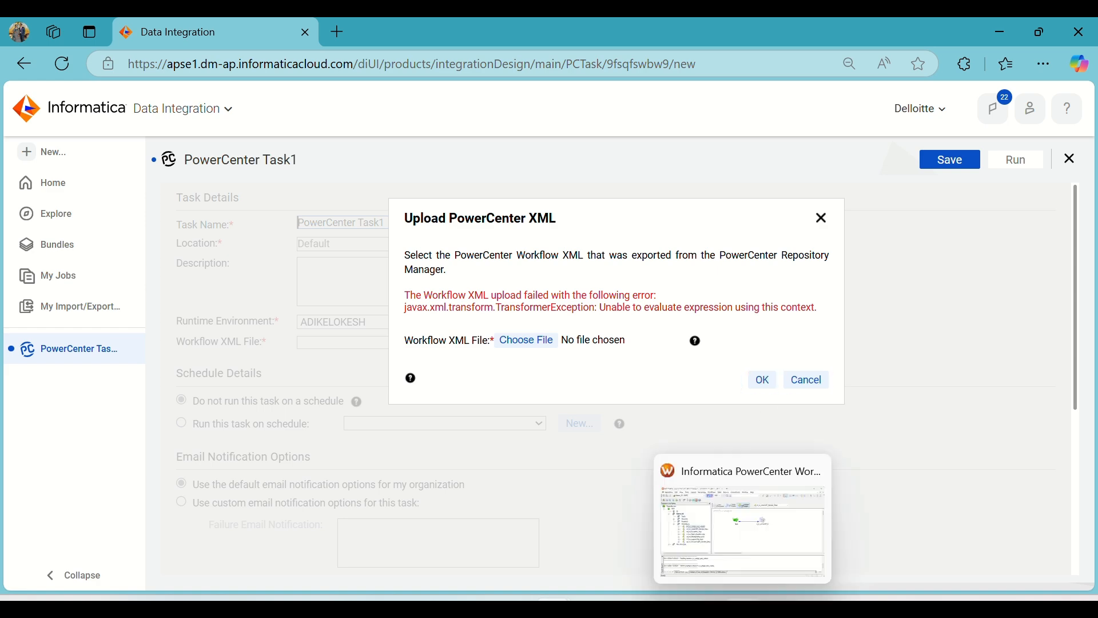
pyautogui.click(687, 526)
pyautogui.click(229, 131)
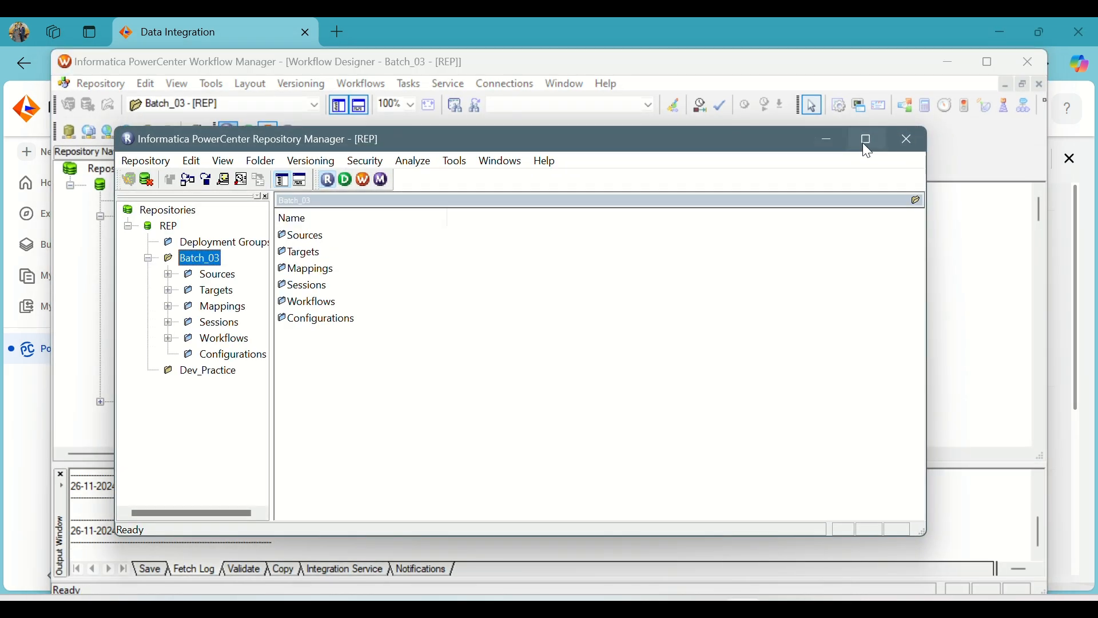
pyautogui.click(867, 141)
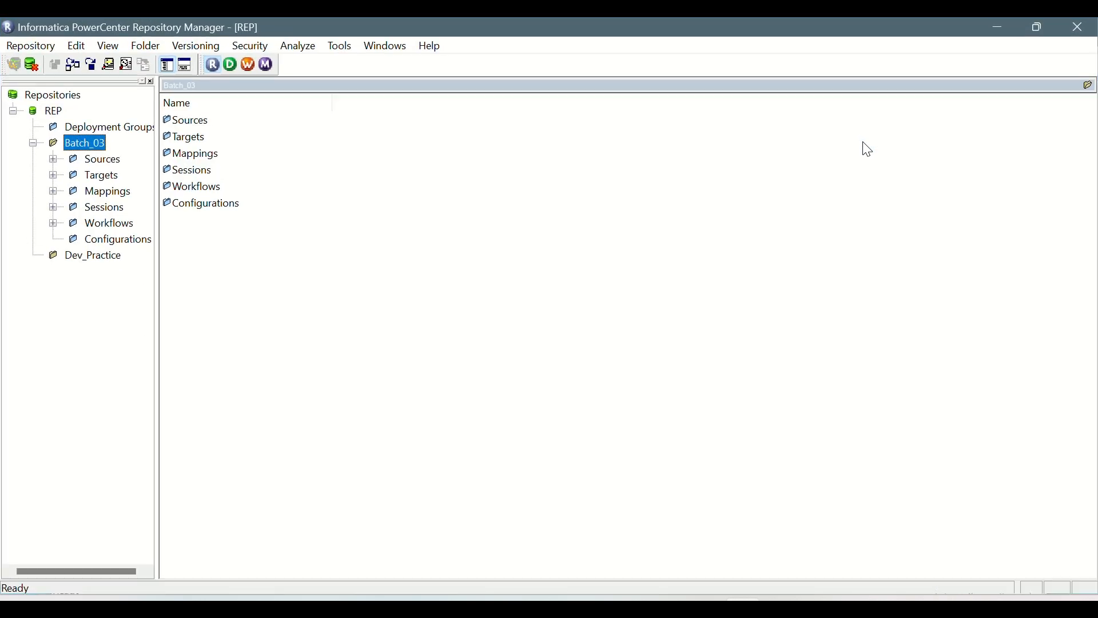
pyautogui.click(54, 225)
pyautogui.moveTo(158, 279); pyautogui.dragTo(272, 286)
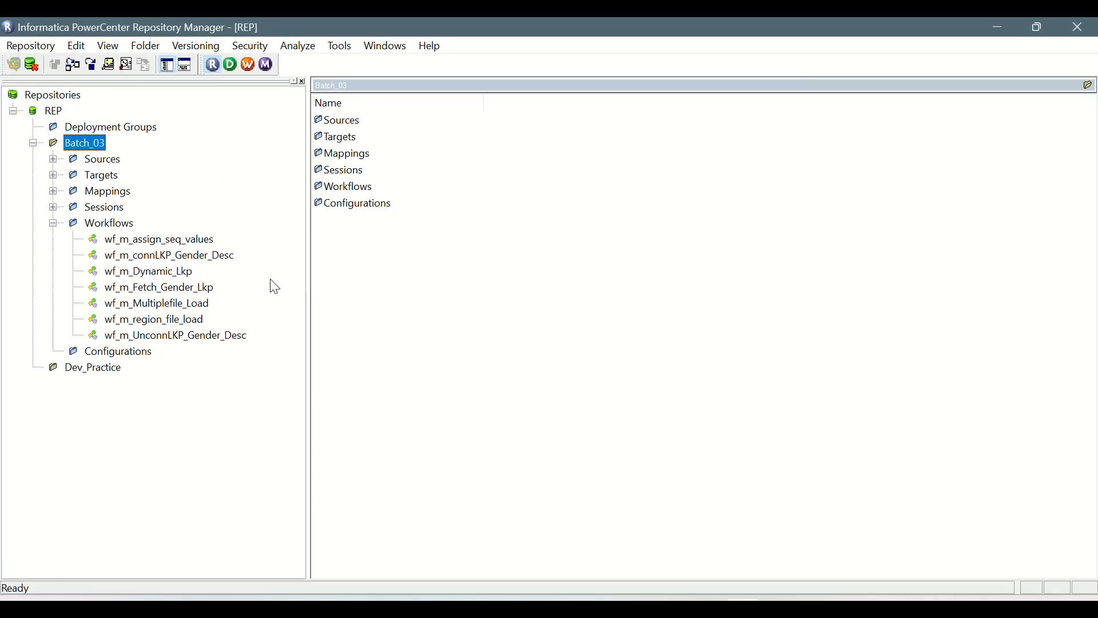
pyautogui.click(137, 241)
pyautogui.rightClick(138, 246)
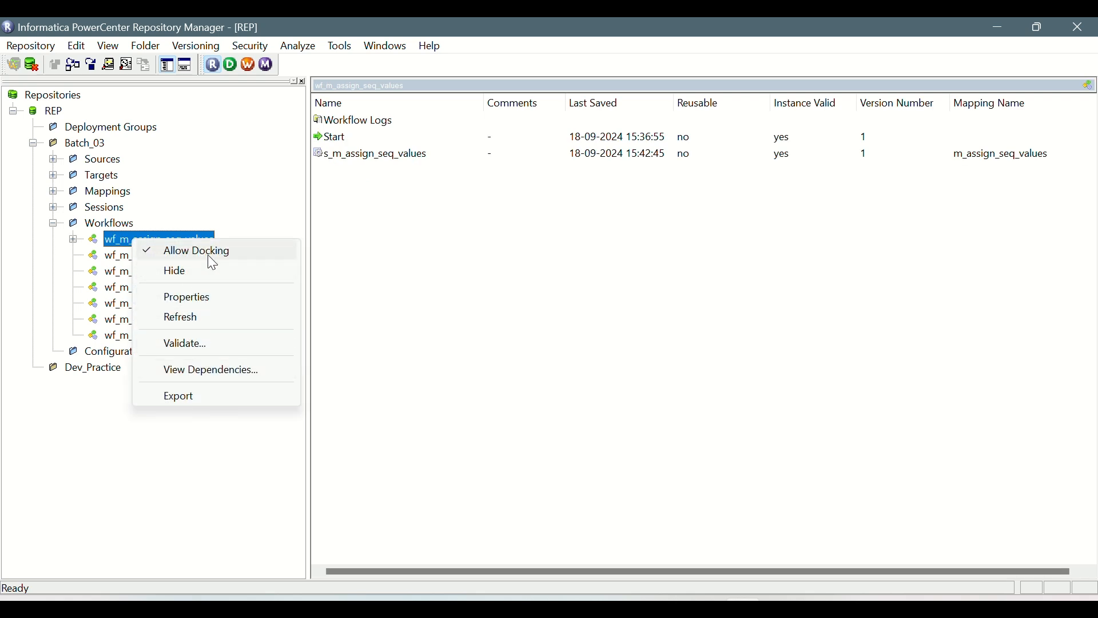
# Export wf_m_assign_seq_values as XML to the Desktop, overwriting the existing file
pyautogui.click(198, 397)
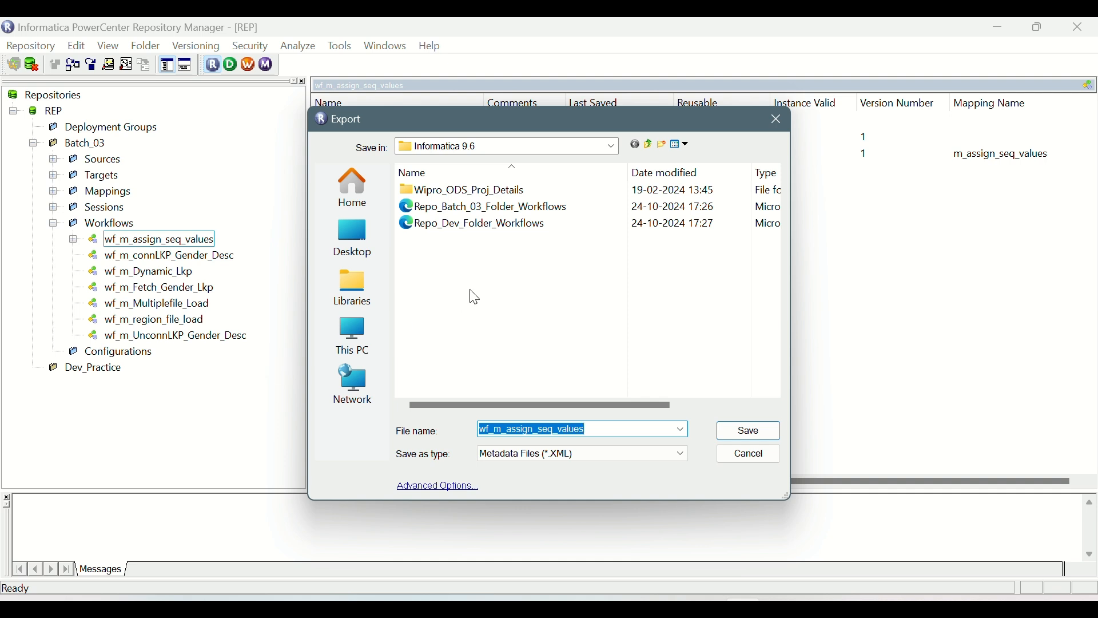
pyautogui.click(353, 237)
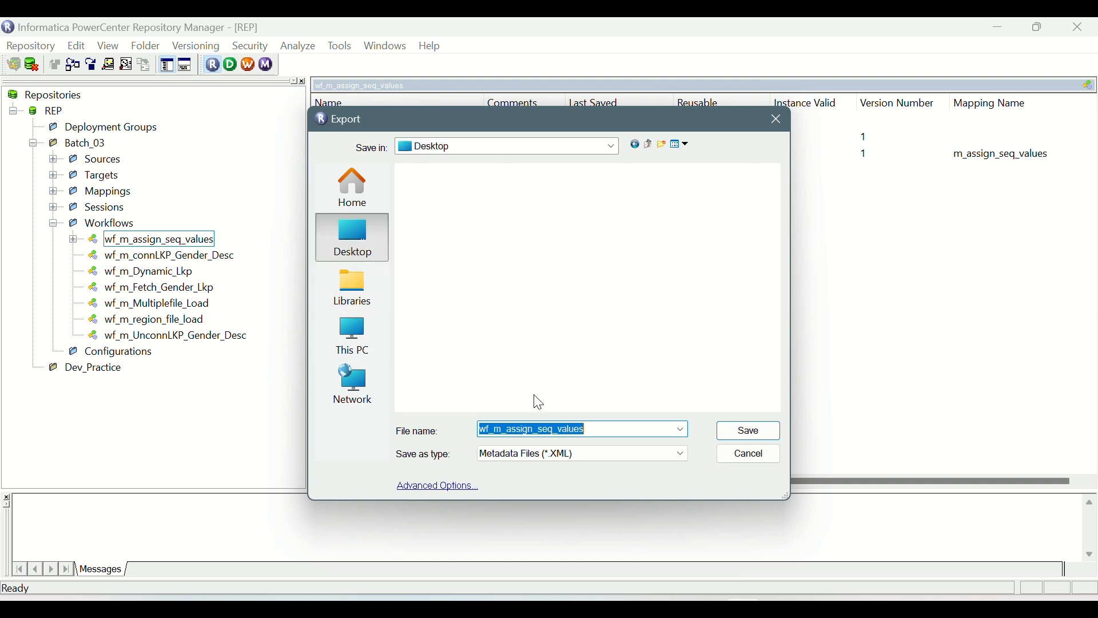
pyautogui.click(747, 438)
pyautogui.click(597, 315)
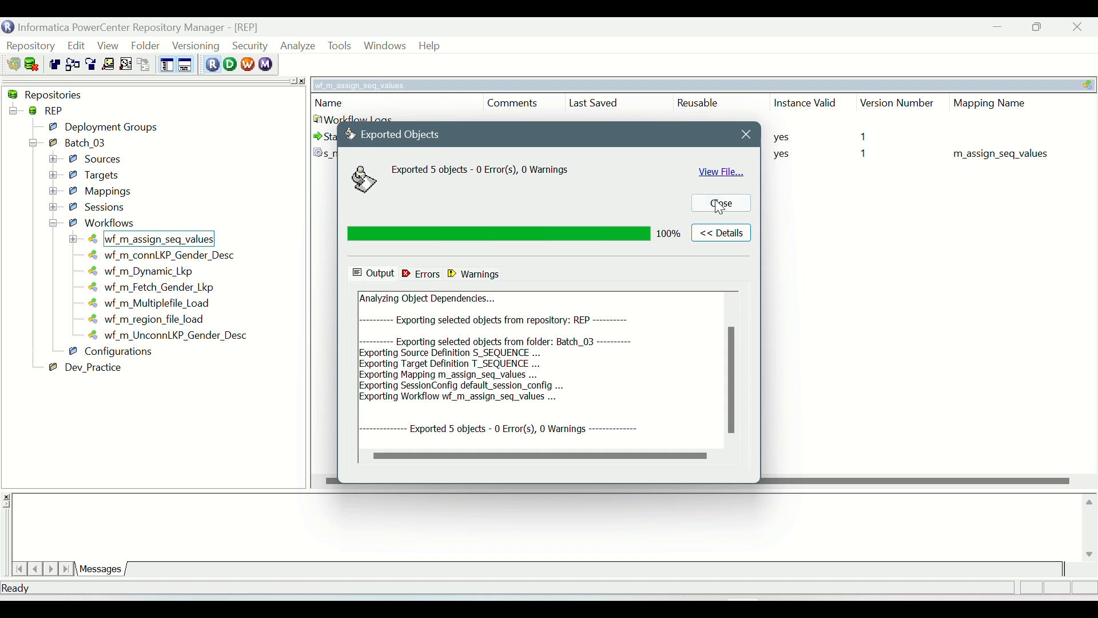
pyautogui.click(722, 203)
pyautogui.moveTo(514, 606)
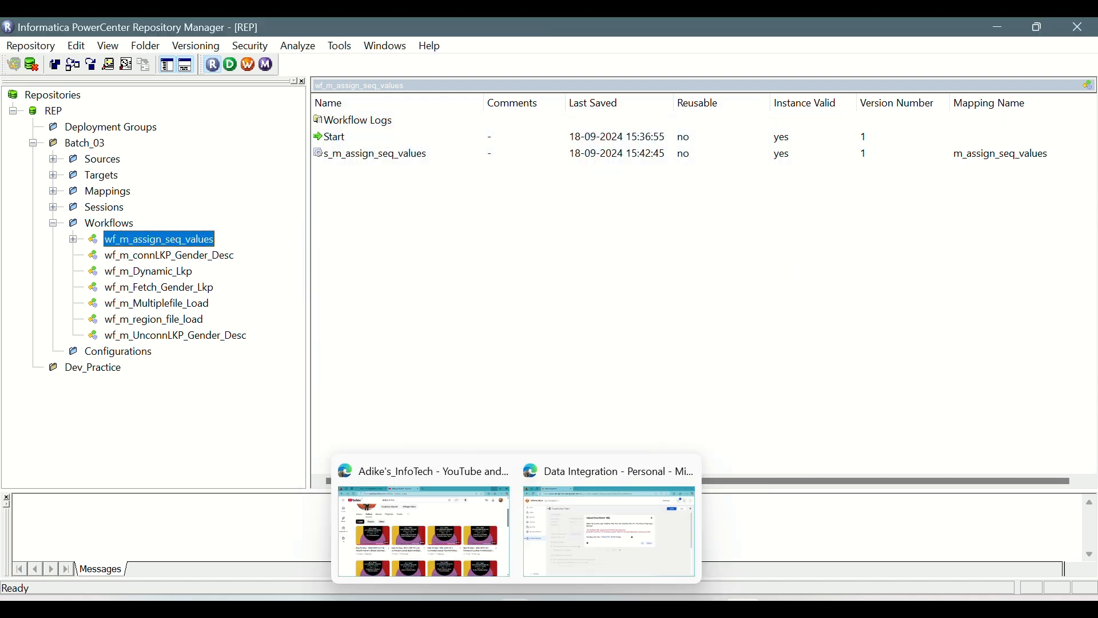
pyautogui.click(575, 524)
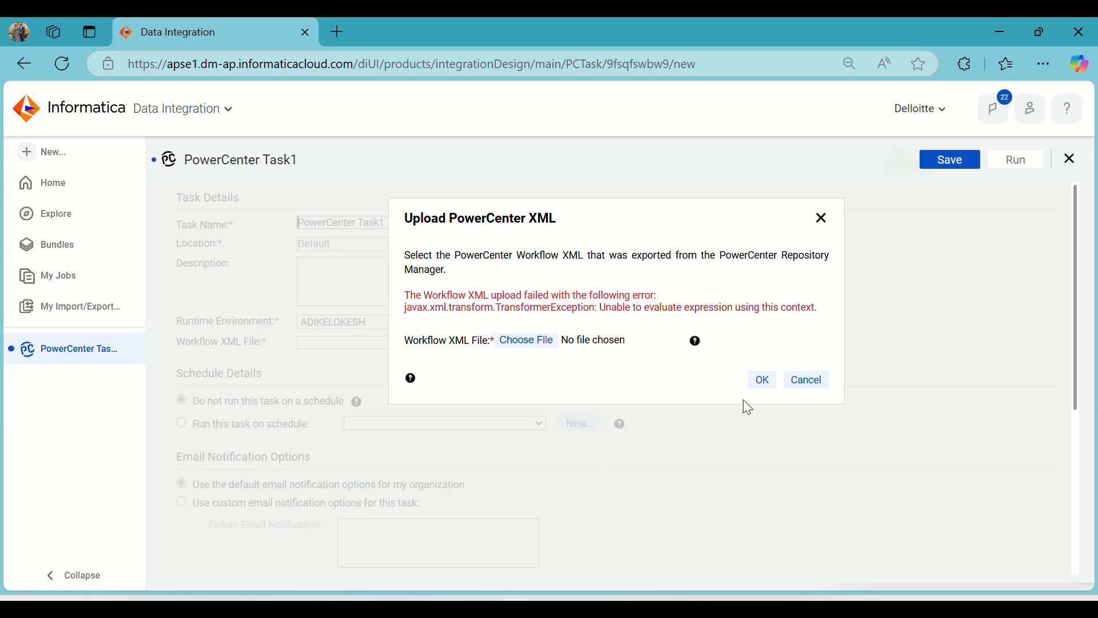
# Upload the wf_m_assign_seq_values.XML file to the PowerCenter task
pyautogui.click(540, 340)
pyautogui.scroll(-2, 418, 337)
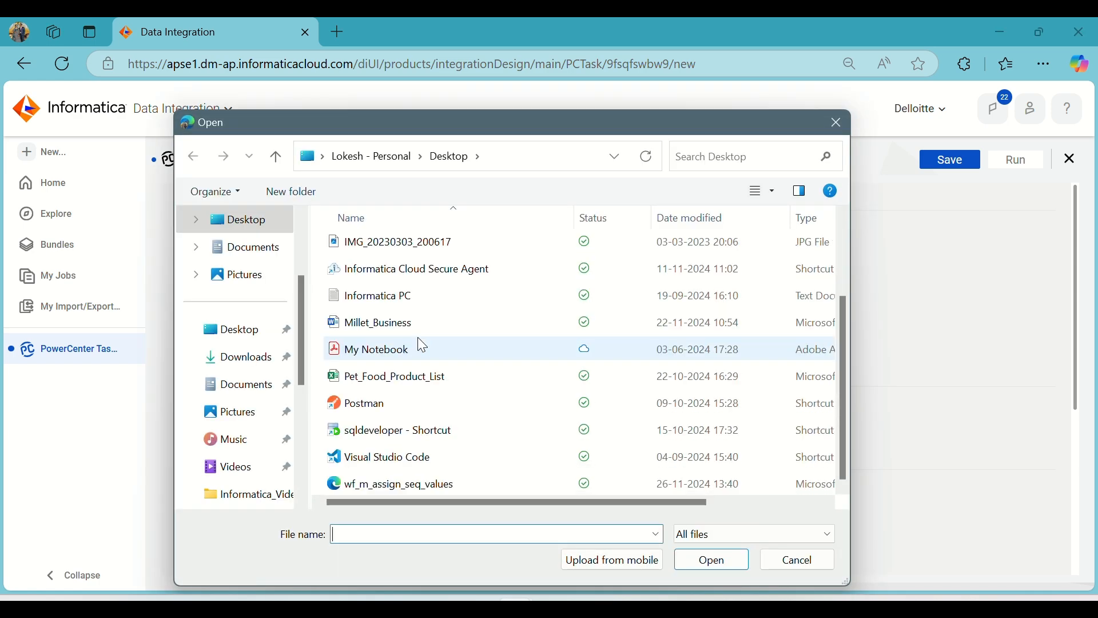
pyautogui.click(432, 487)
pyautogui.click(706, 565)
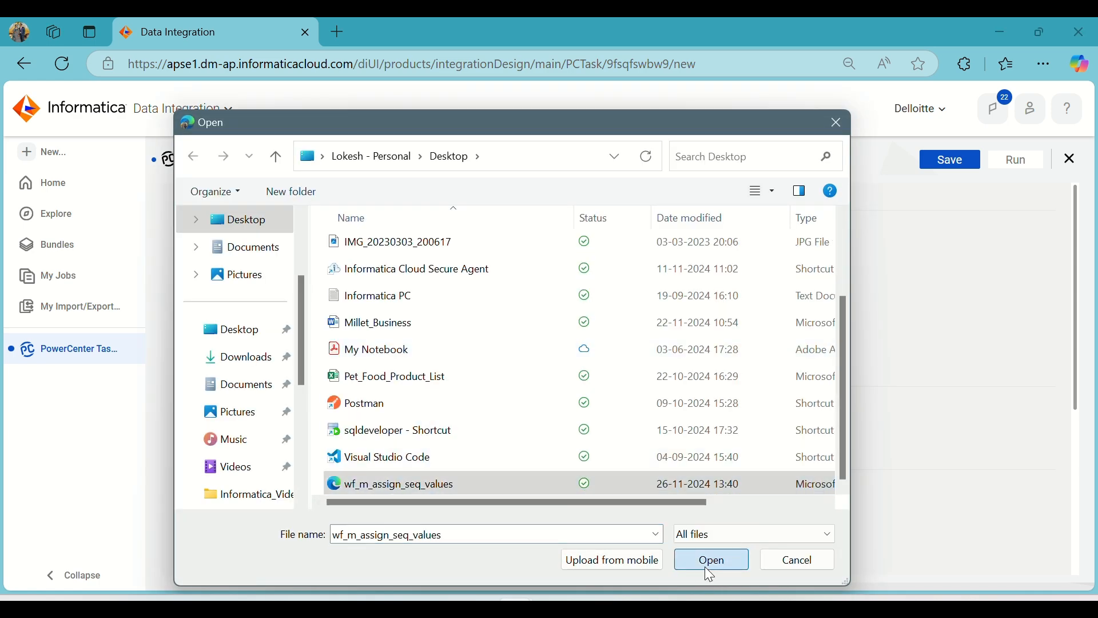
pyautogui.click(761, 381)
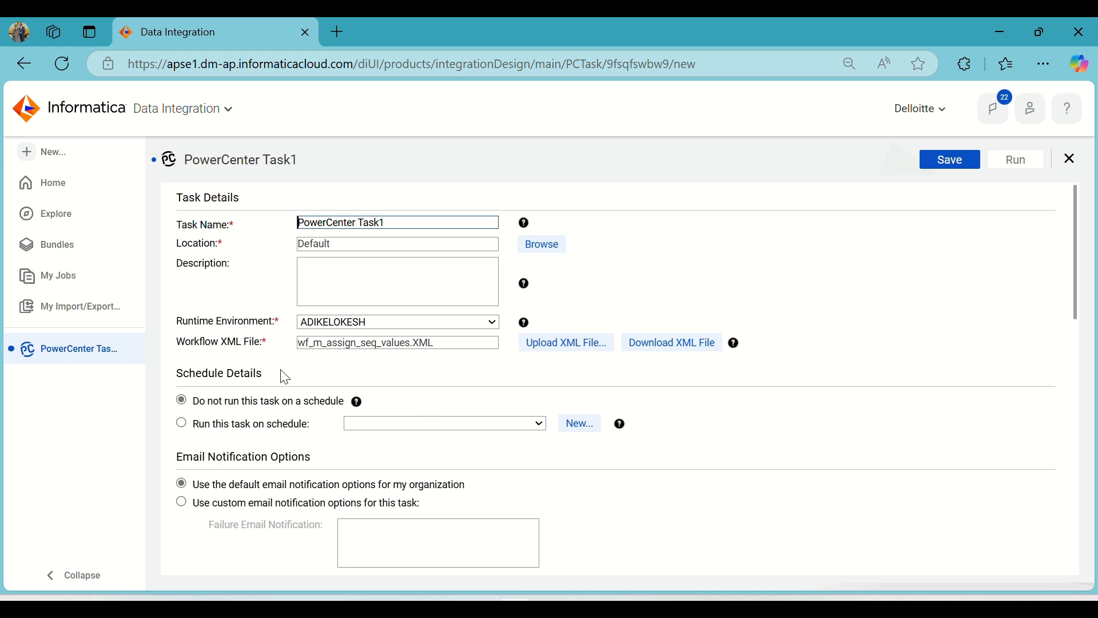
# Map the SOURCE connection to Source and TARGET to Target
pyautogui.scroll(-3, 283, 375)
pyautogui.scroll(-6, 283, 375)
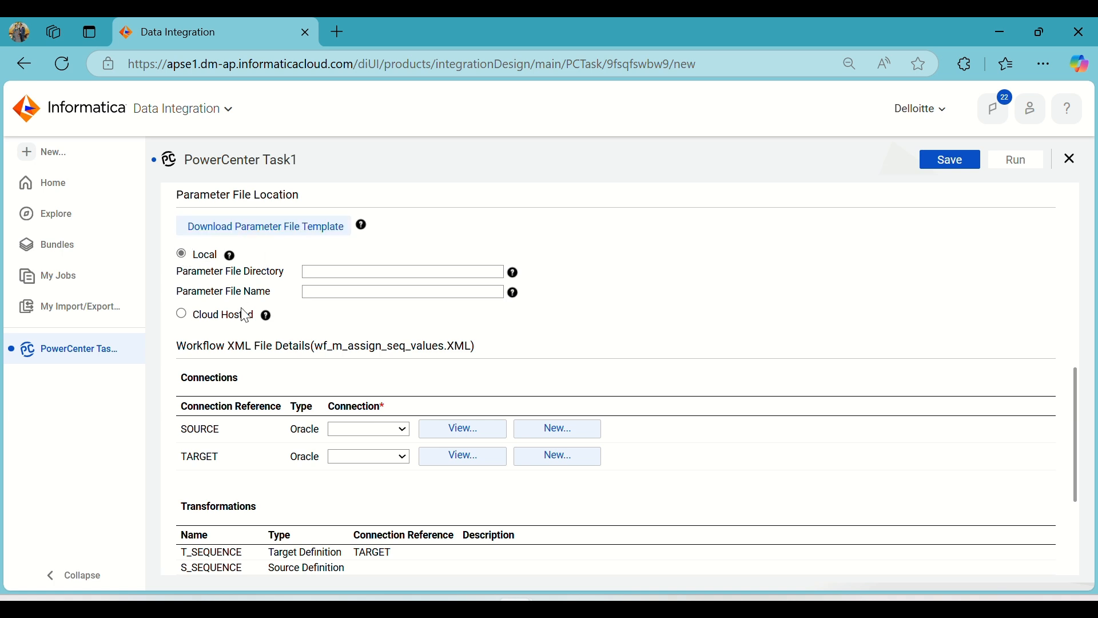
pyautogui.scroll(-2, 247, 374)
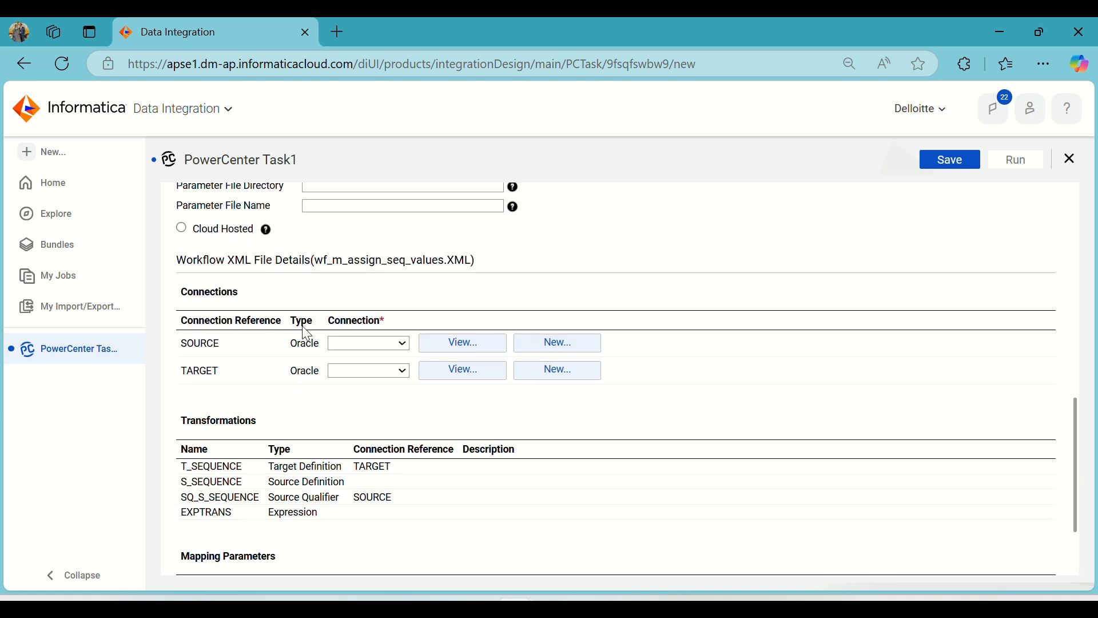
pyautogui.click(403, 347)
pyautogui.click(377, 464)
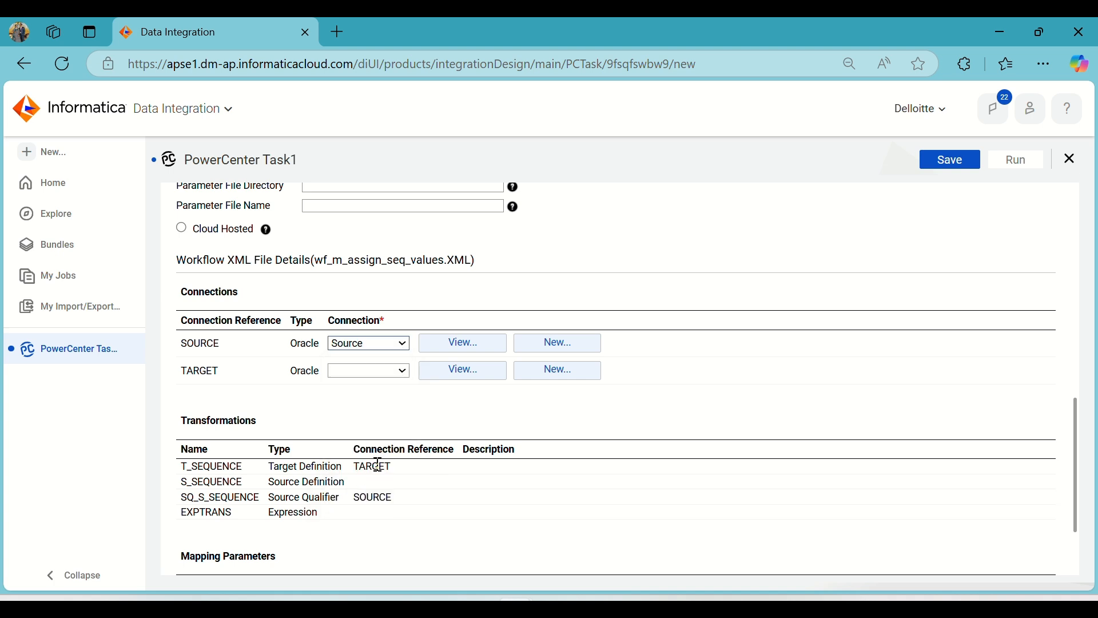
pyautogui.click(380, 375)
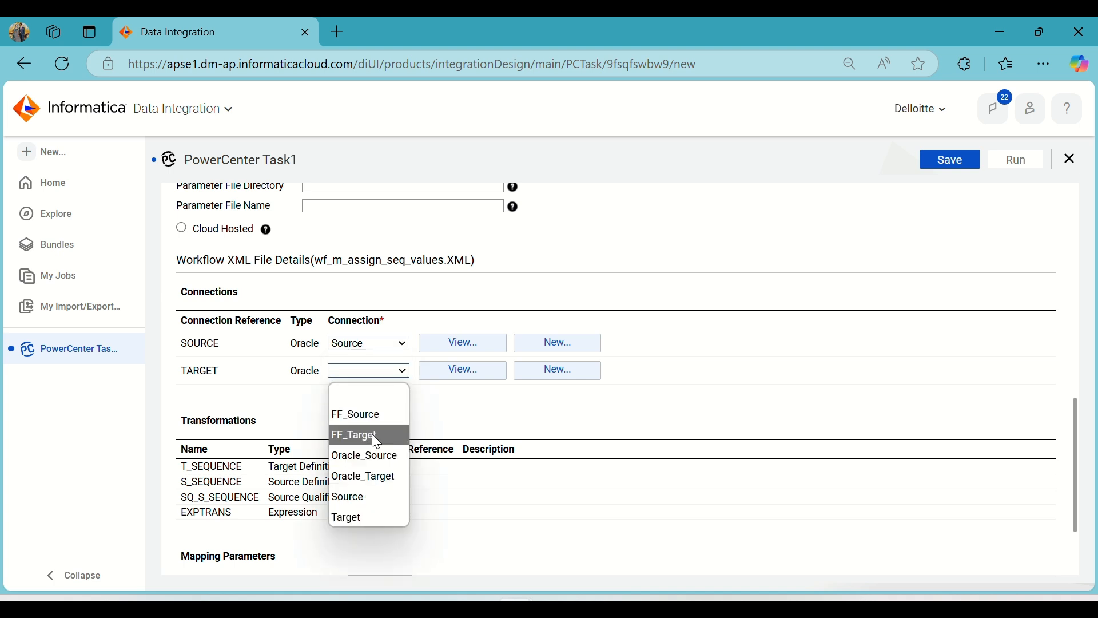
pyautogui.click(352, 519)
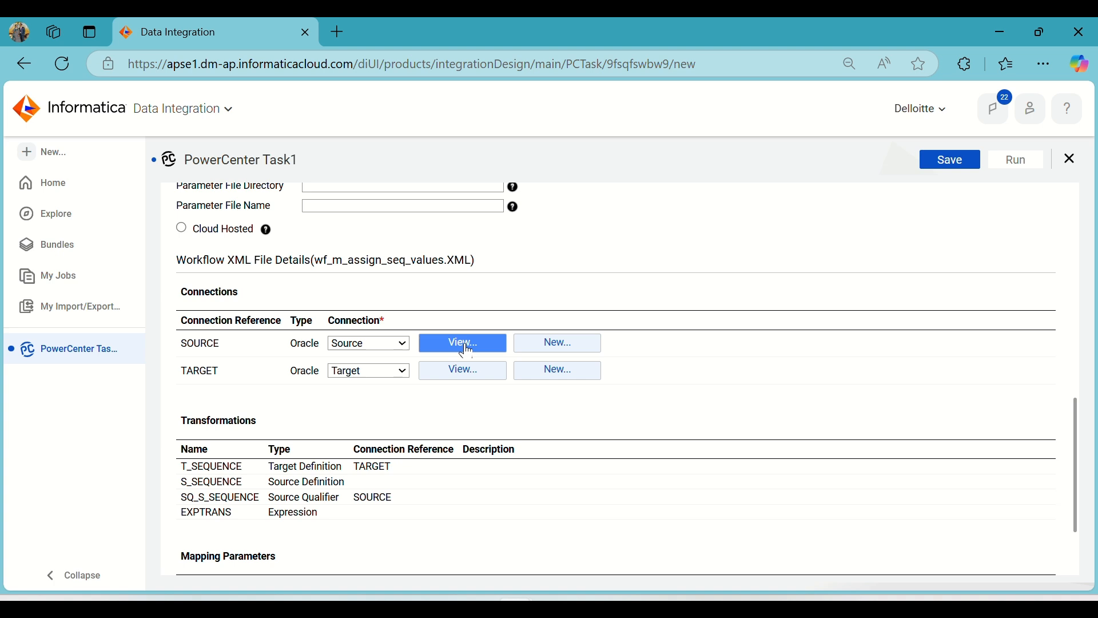
pyautogui.click(466, 346)
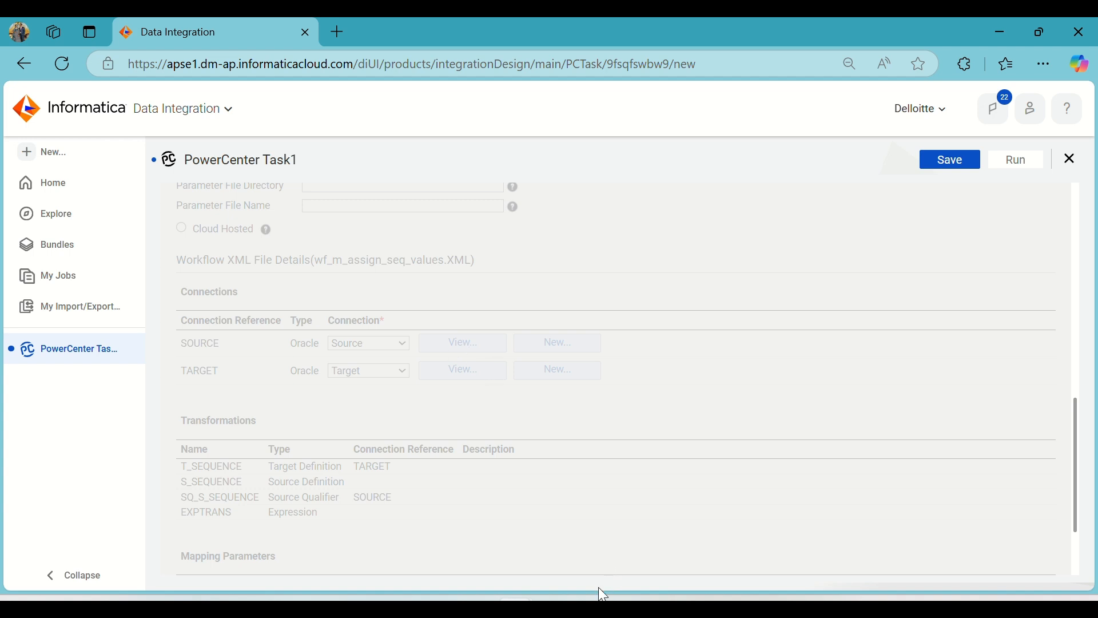
pyautogui.moveTo(603, 584)
pyautogui.click(592, 517)
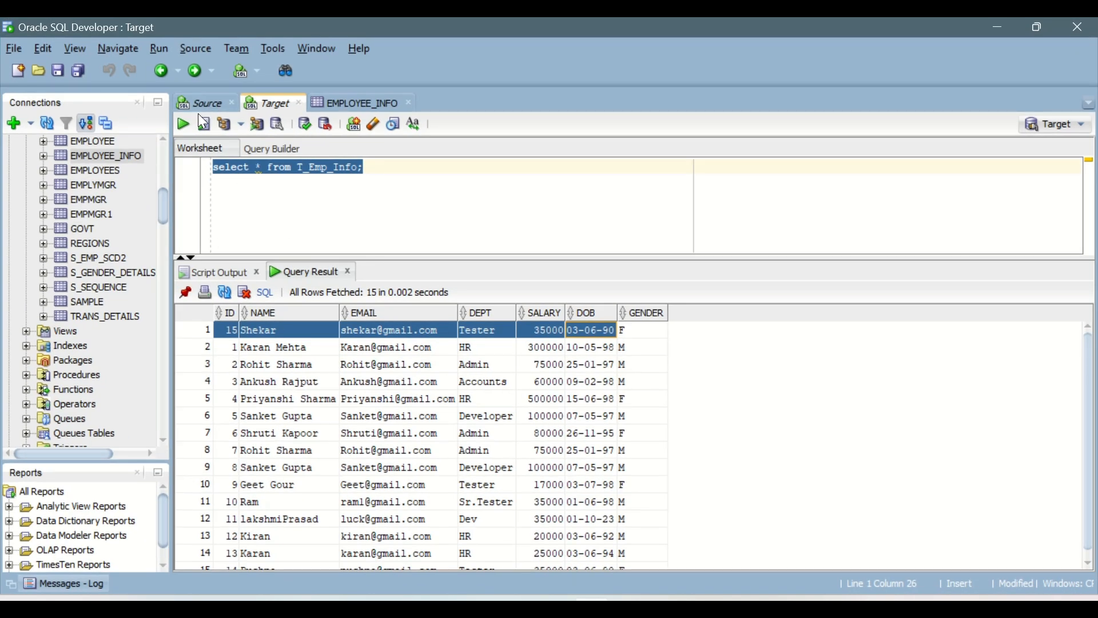
pyautogui.hotkey('alt', 'Tab')
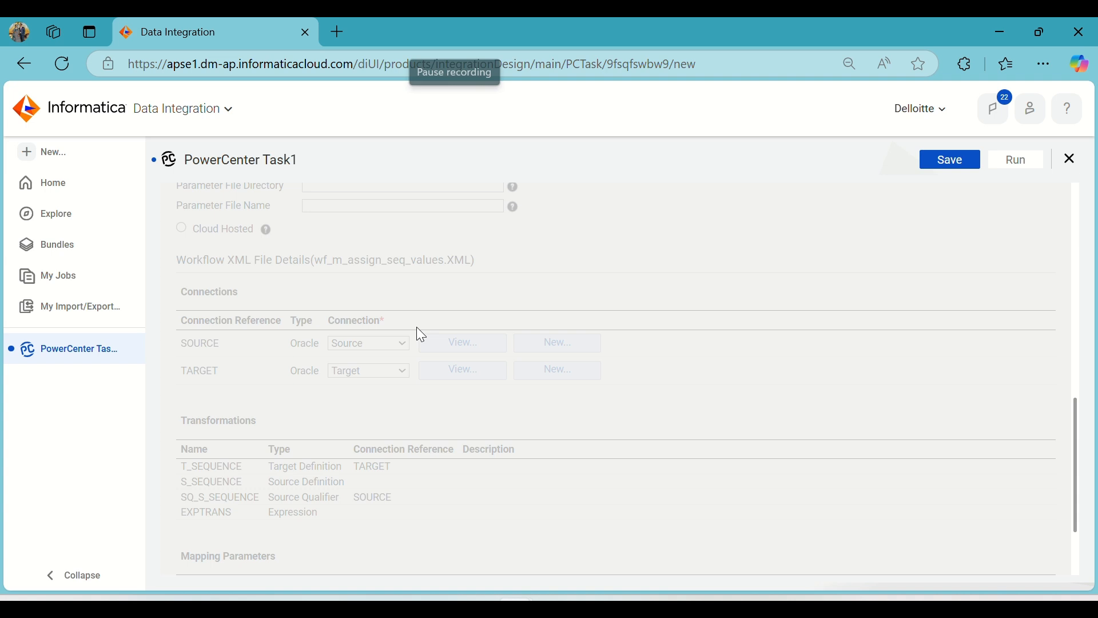
# Test the Source connection successfully and close its View Connection dialog
pyautogui.scroll(-2, 522, 354)
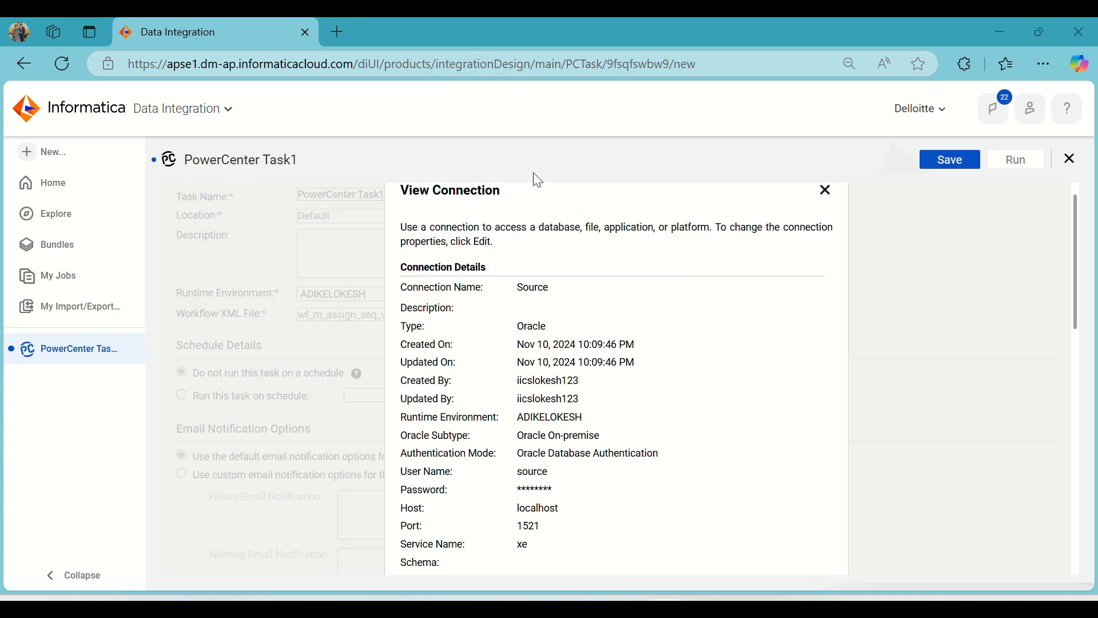
pyautogui.scroll(1, 629, 389)
pyautogui.scroll(-3, 625, 386)
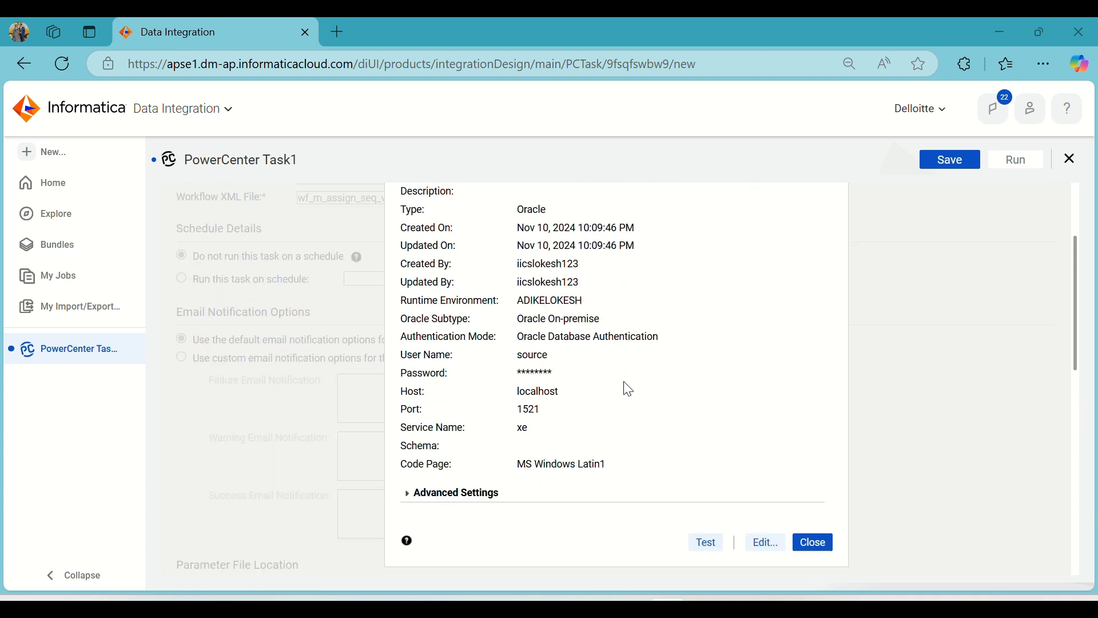
pyautogui.click(717, 521)
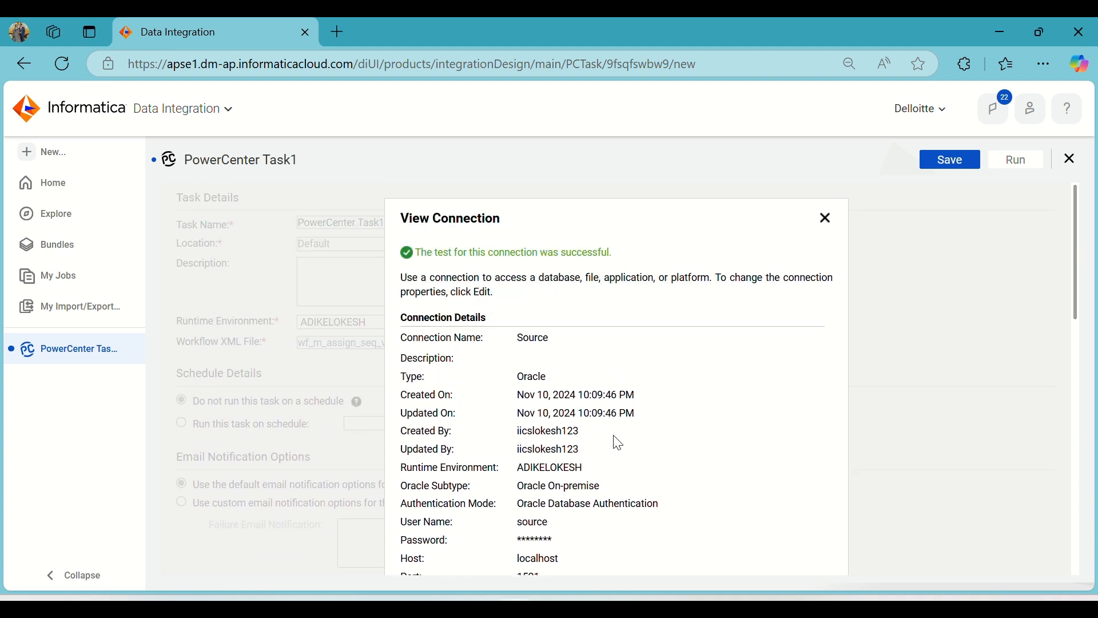
pyautogui.scroll(-4, 645, 312)
pyautogui.scroll(-3, 645, 311)
pyautogui.click(815, 280)
# Review Transformations and Mapping Parameters, then save PowerCenter Task1
pyautogui.scroll(-3, 385, 372)
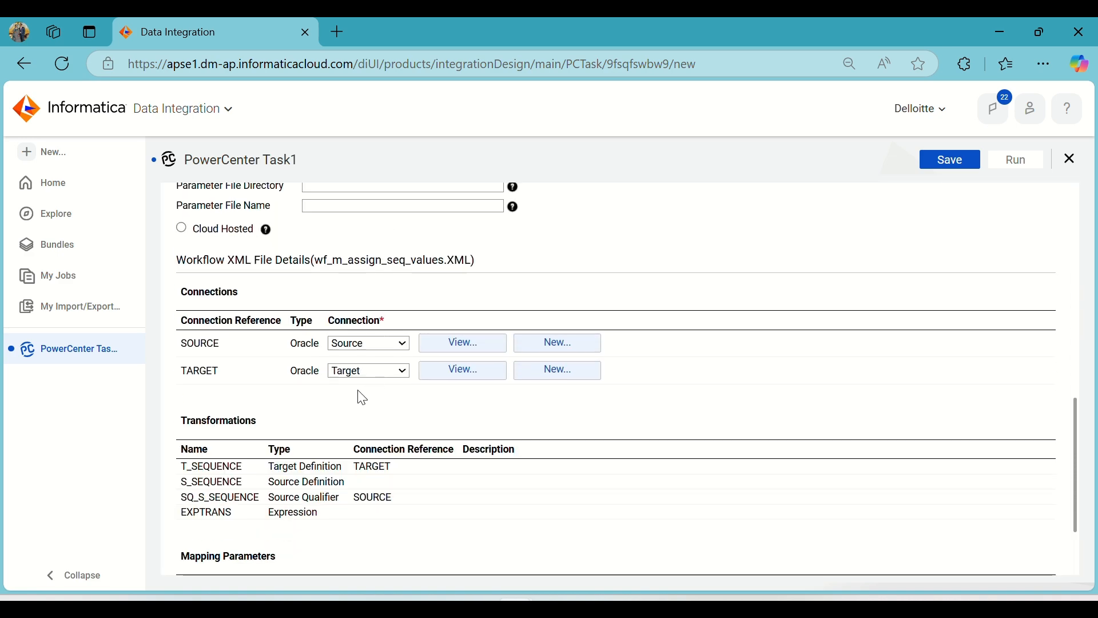
pyautogui.scroll(-1, 332, 404)
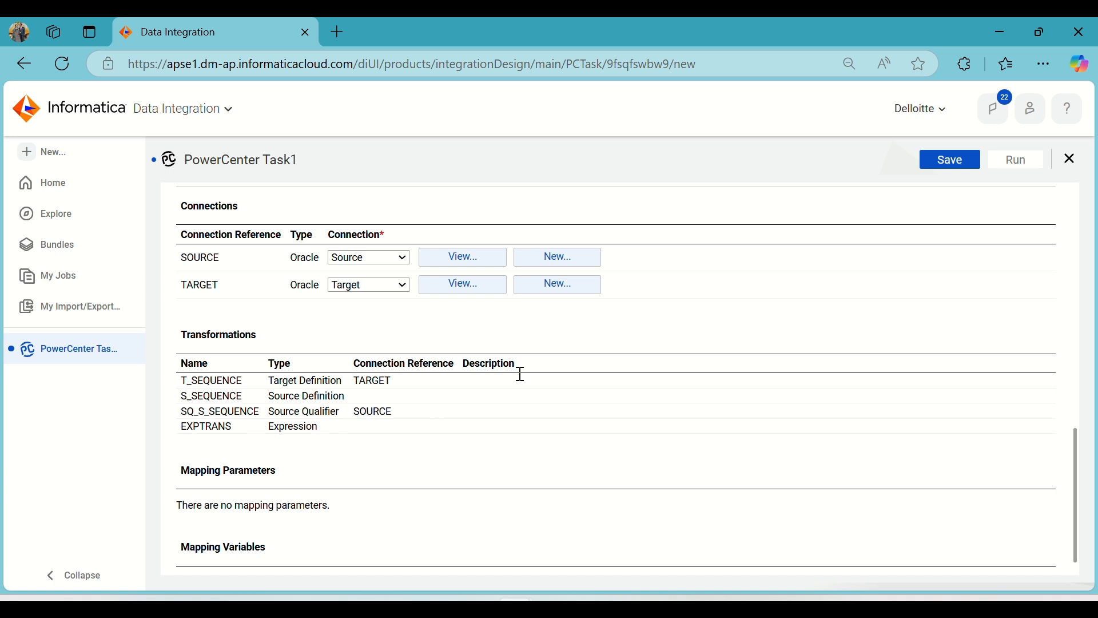
pyautogui.scroll(-1, 485, 395)
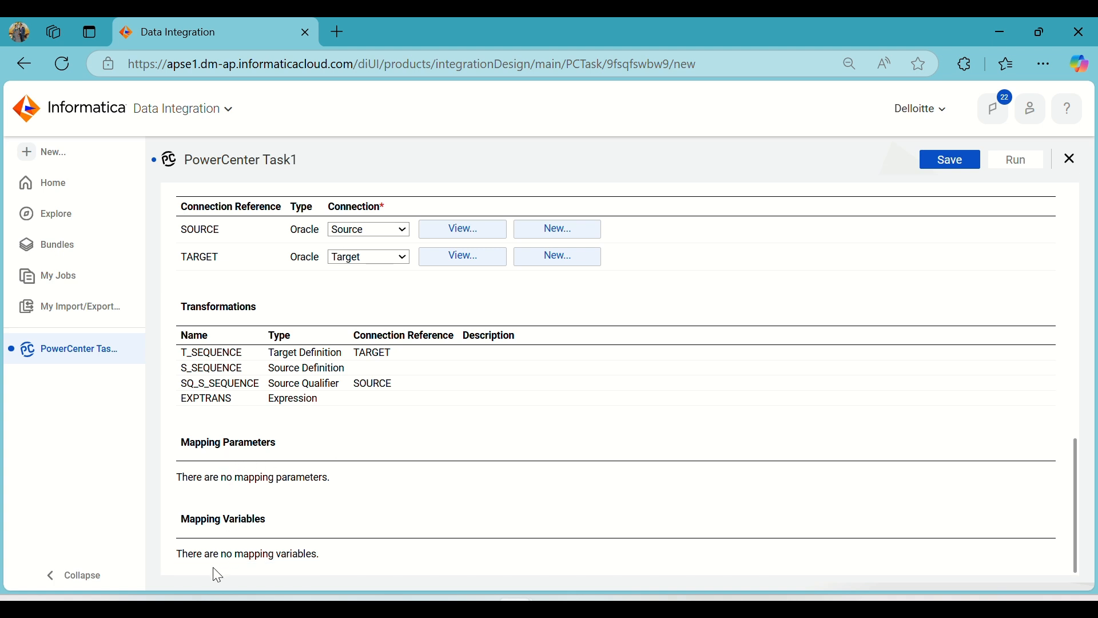
pyautogui.click(948, 165)
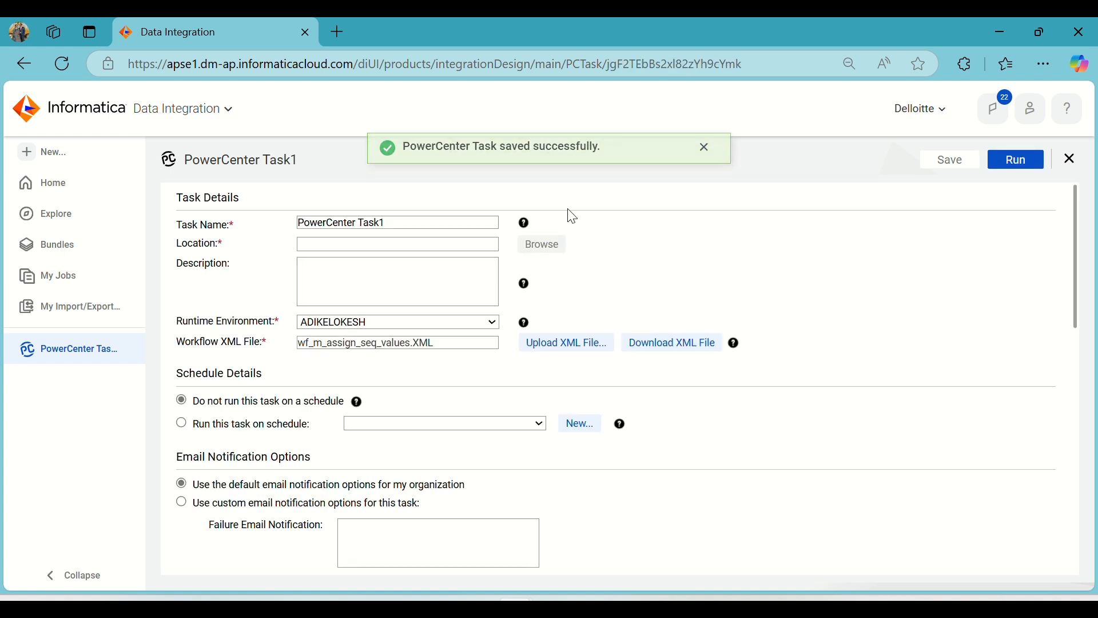
pyautogui.scroll(-2, 867, 316)
pyautogui.scroll(-10, 867, 317)
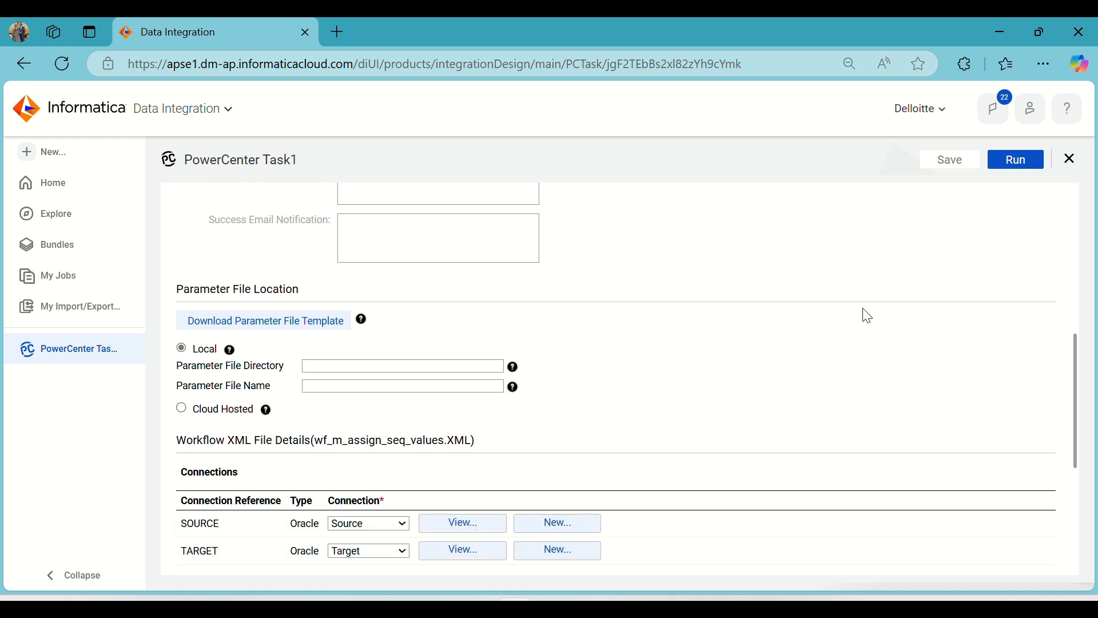
# Run PowerCenter Task1 and follow it in My Jobs until it succeeds with 10 rows
pyautogui.click(1026, 155)
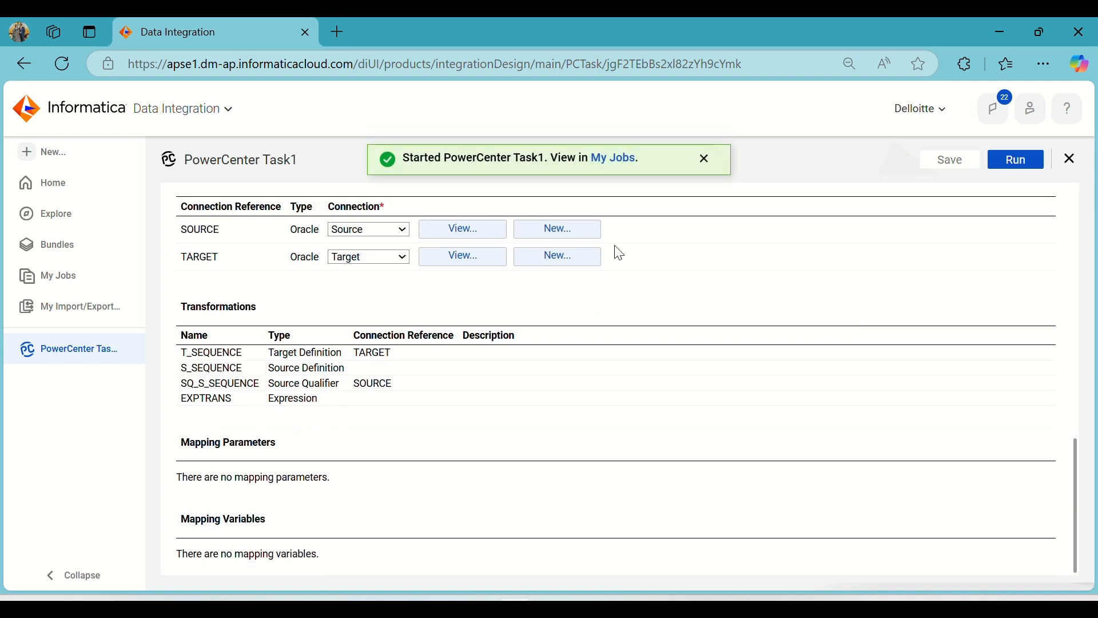
pyautogui.click(619, 164)
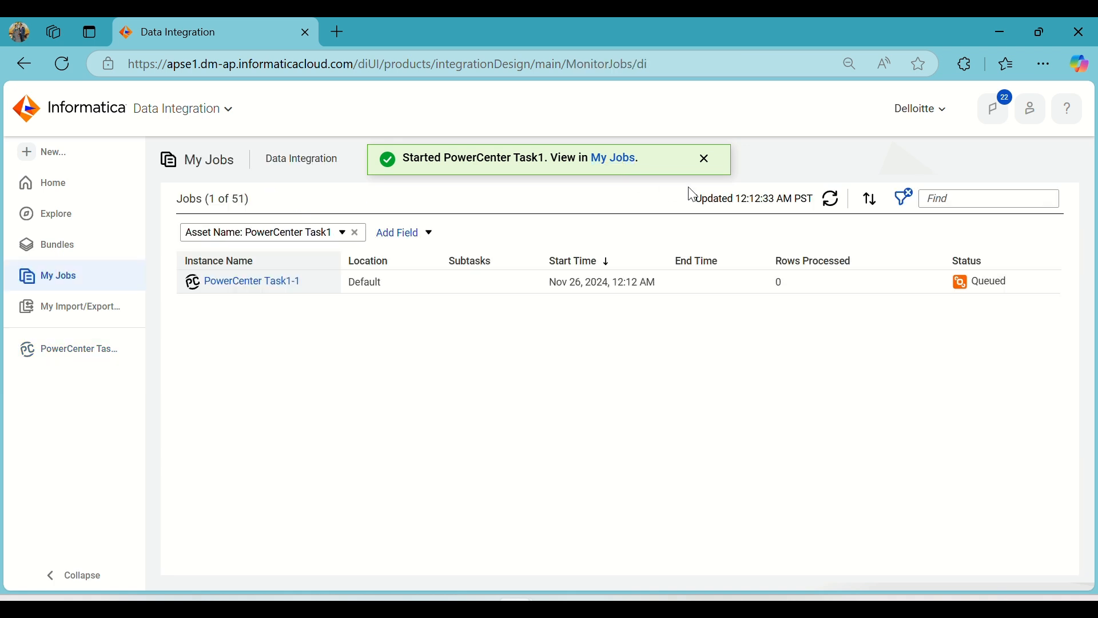
pyautogui.click(832, 201)
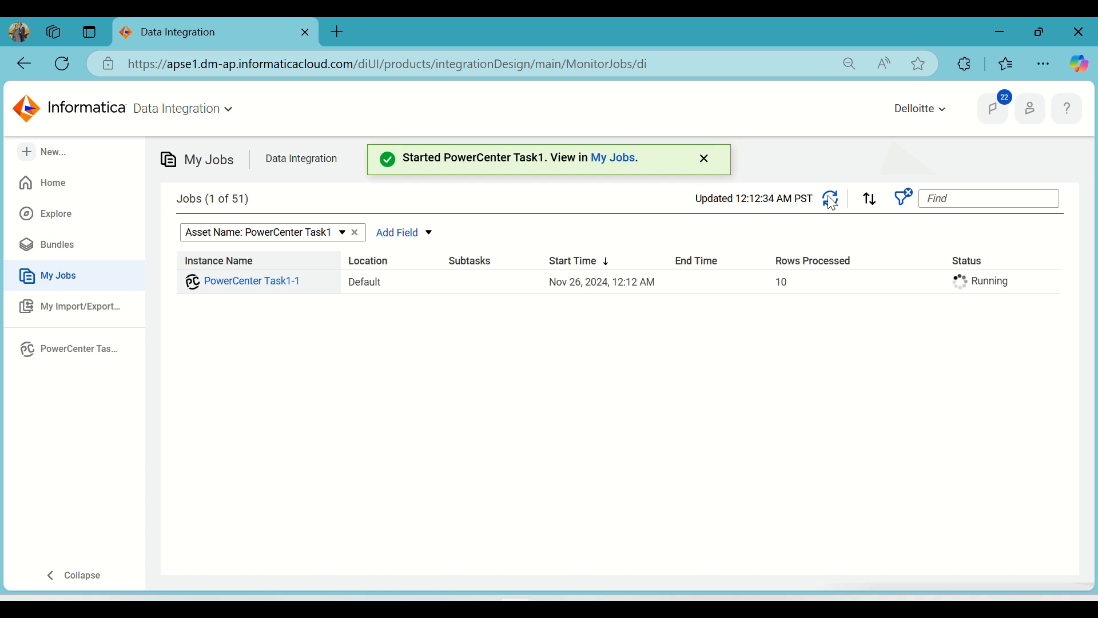
pyautogui.click(832, 201)
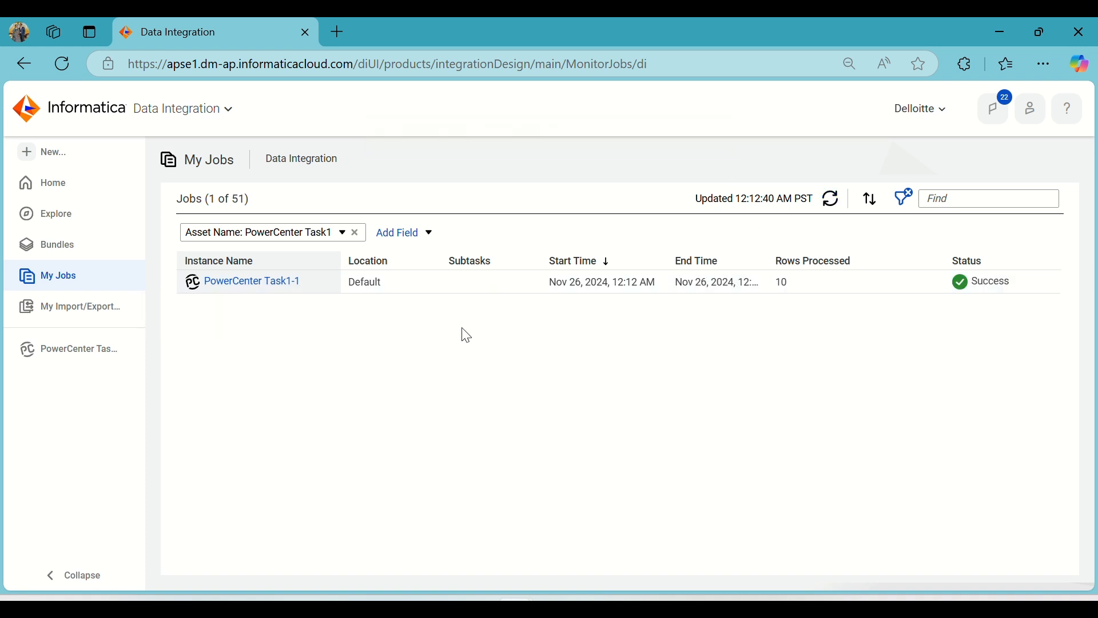
pyautogui.click(278, 285)
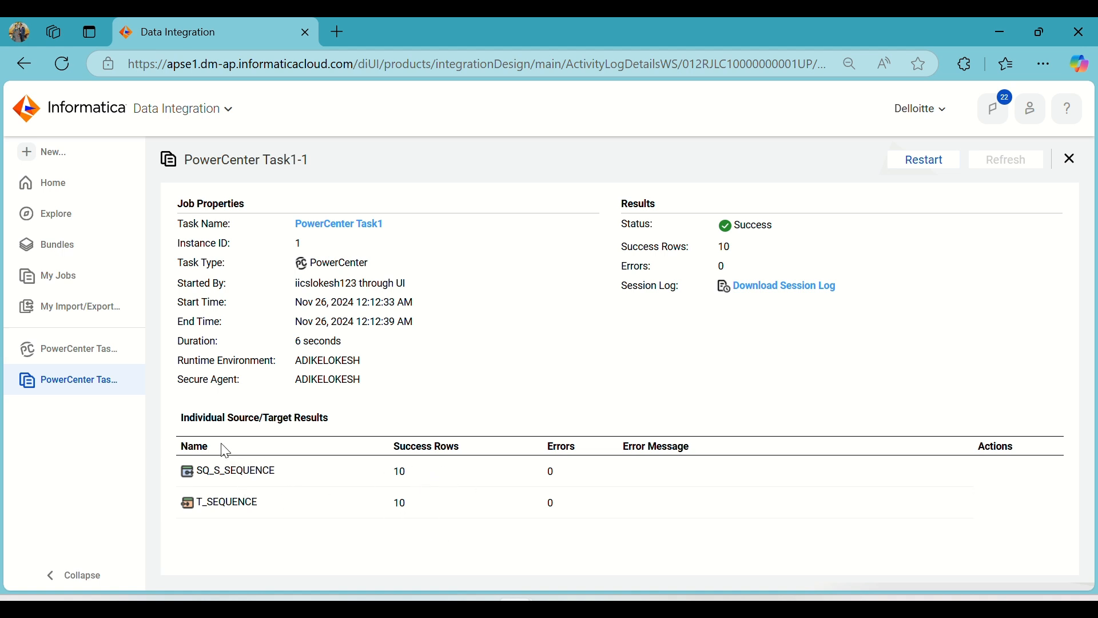
# Reopen PowerCenter Task1 to review its connections and transformations
pyautogui.click(72, 350)
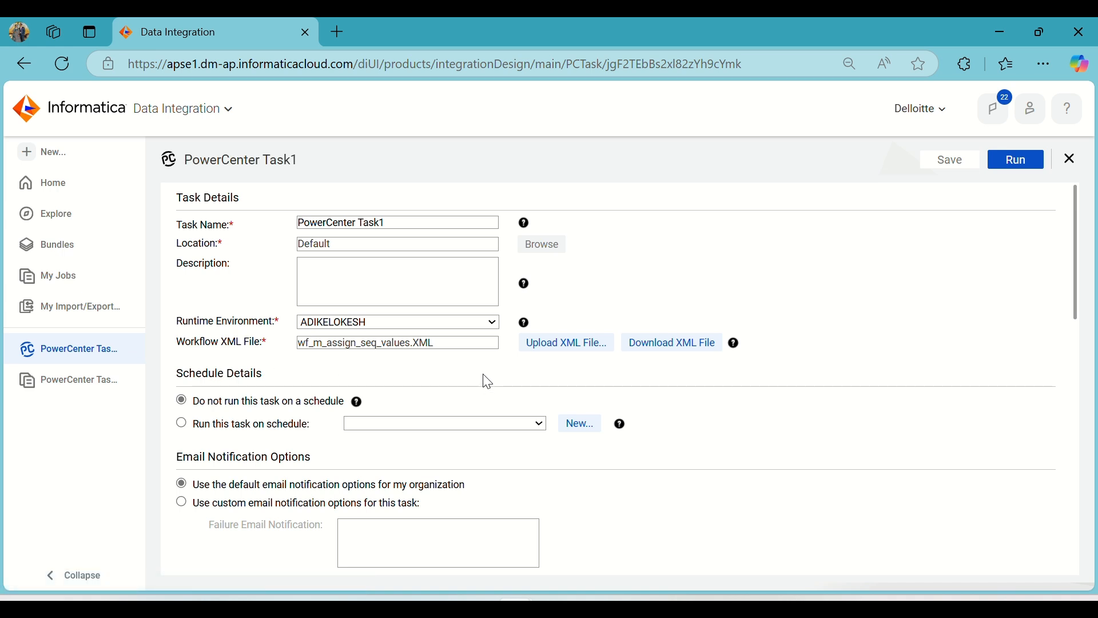
pyautogui.scroll(-10, 486, 381)
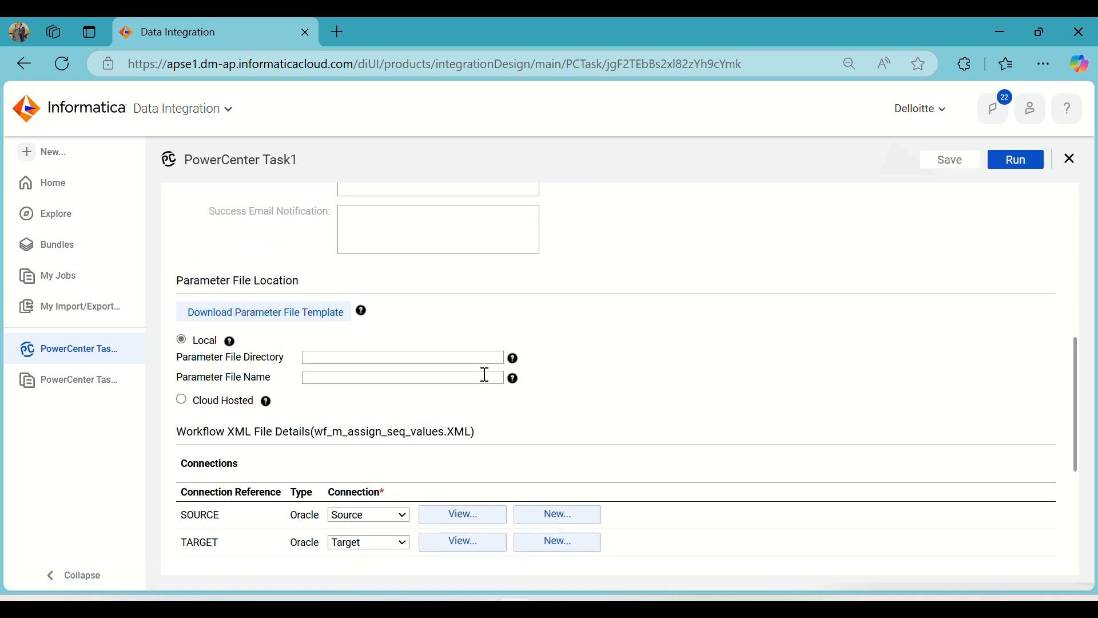
pyautogui.scroll(-3, 475, 366)
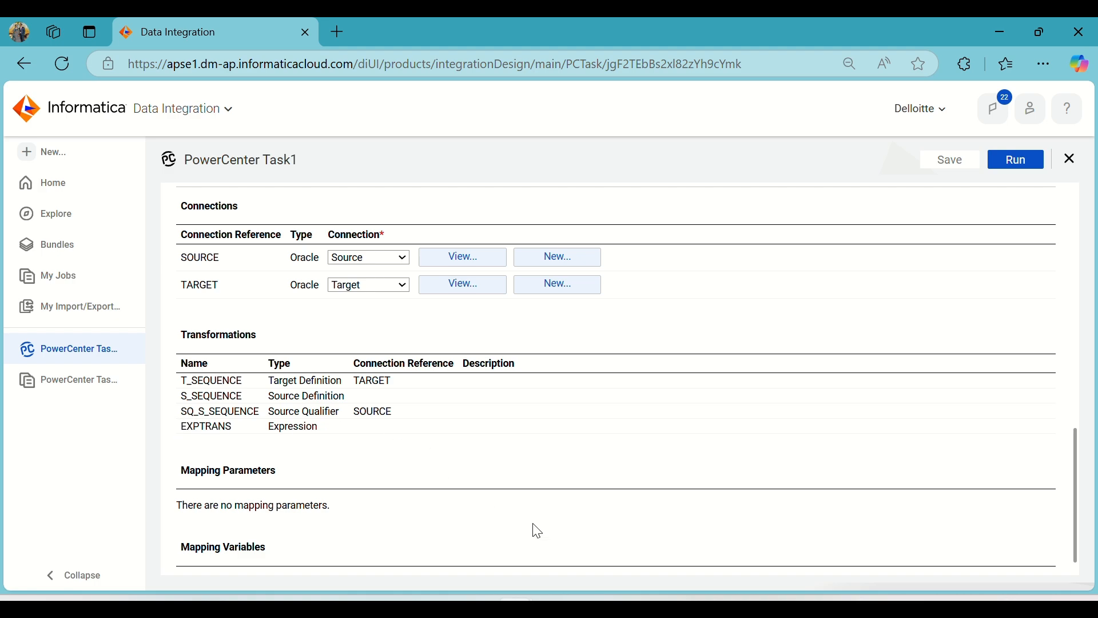
pyautogui.click(597, 607)
# Open the S_SEQUENCE table under the Source connection and view its data
pyautogui.scroll(10, 76, 249)
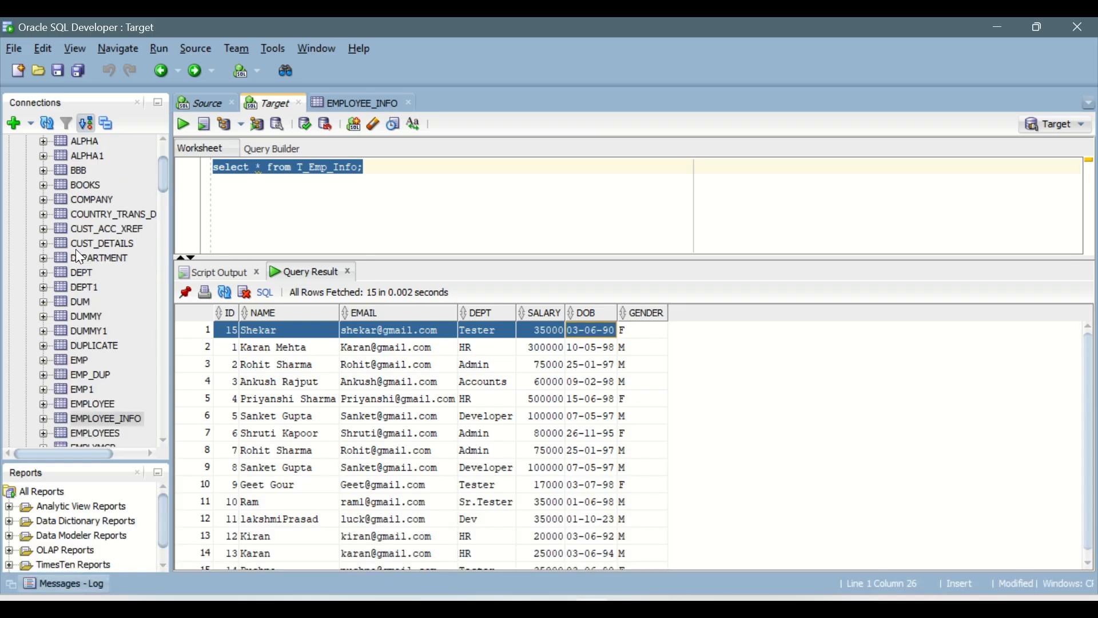
pyautogui.click(35, 185)
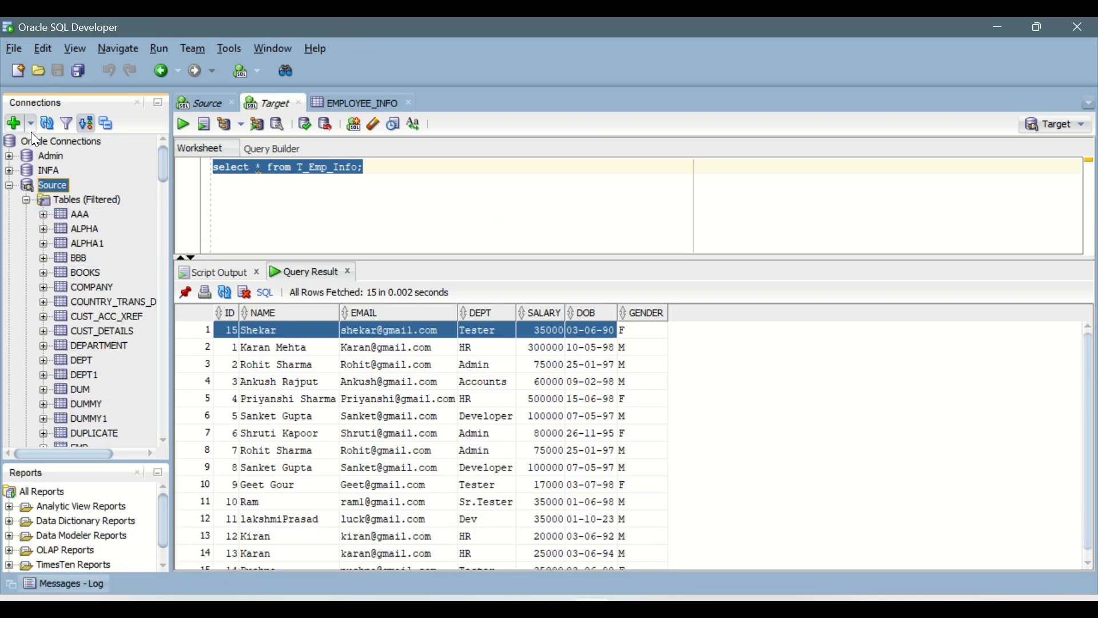
pyautogui.click(47, 123)
pyautogui.scroll(-7, 118, 263)
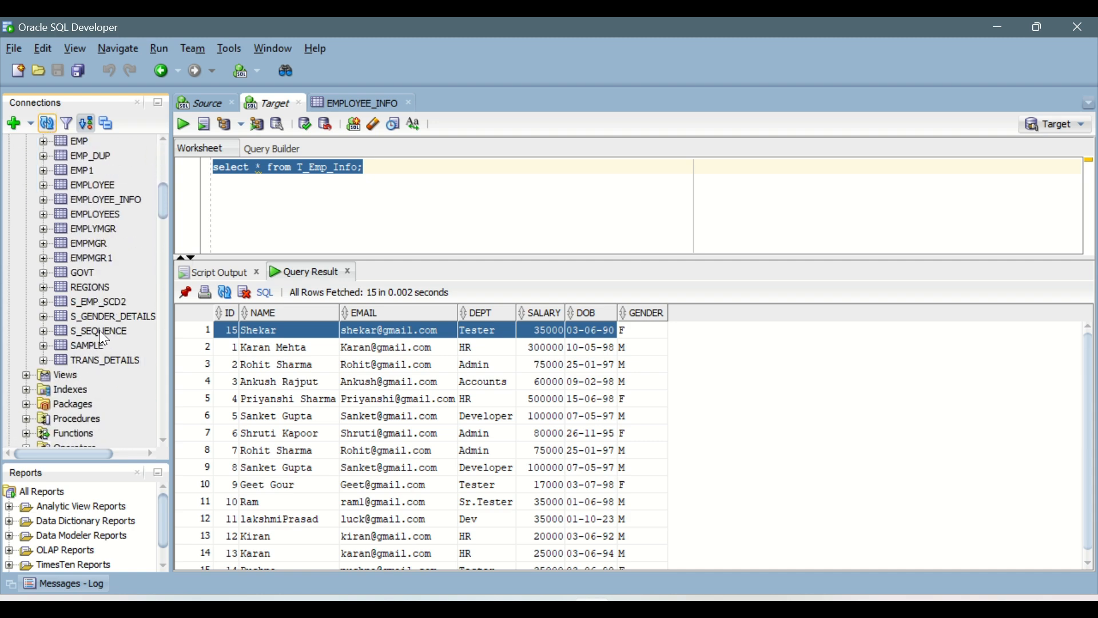
pyautogui.click(101, 332)
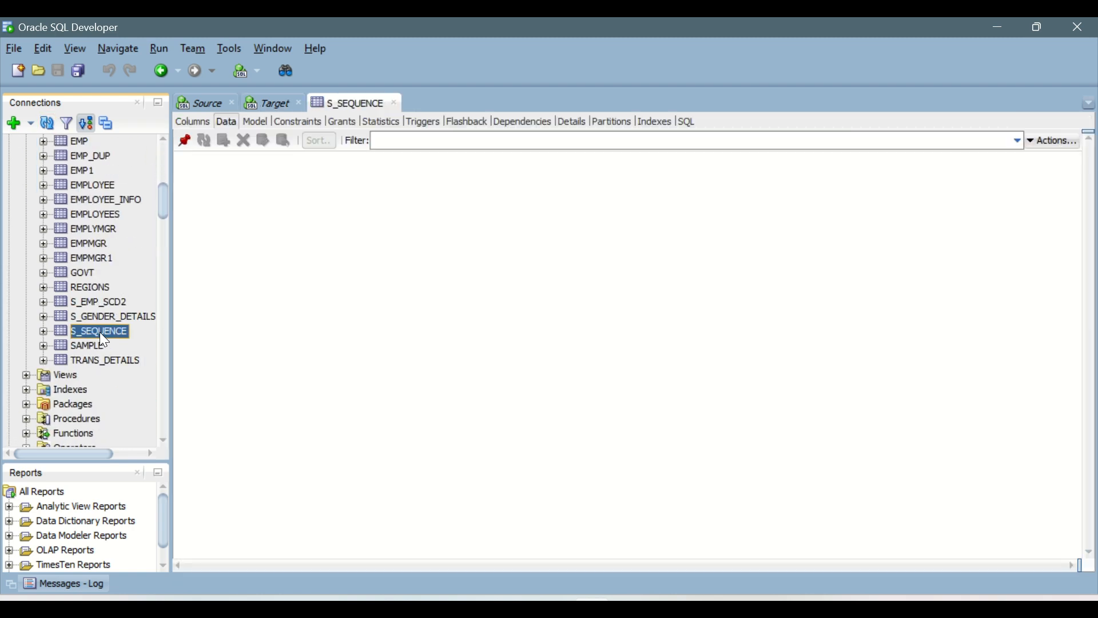
pyautogui.click(224, 119)
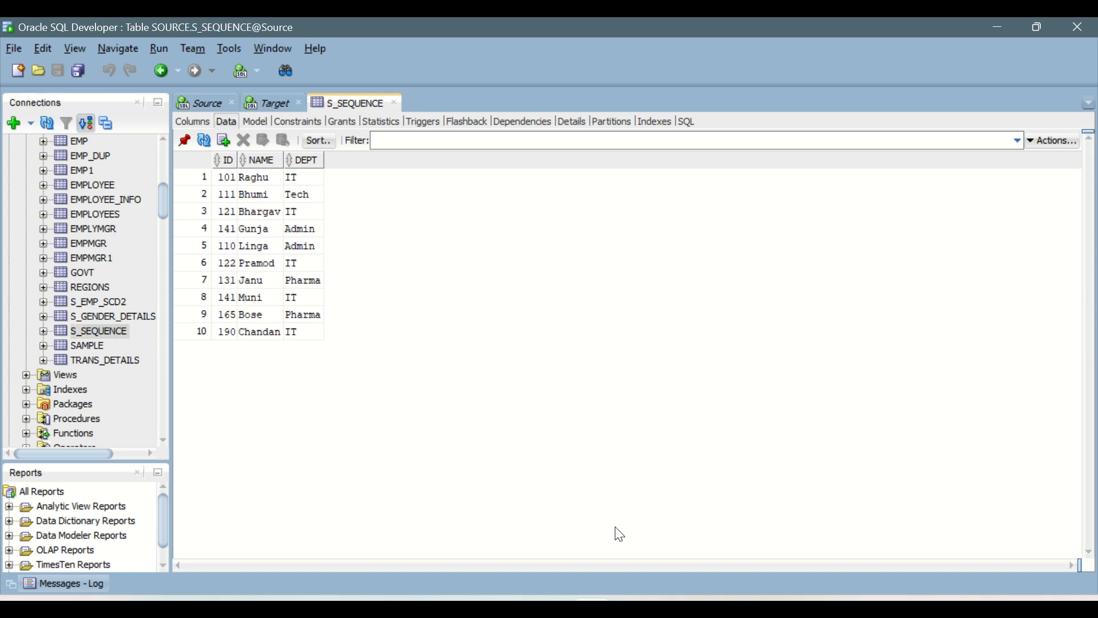
pyautogui.hotkey('alt', 'Tab')
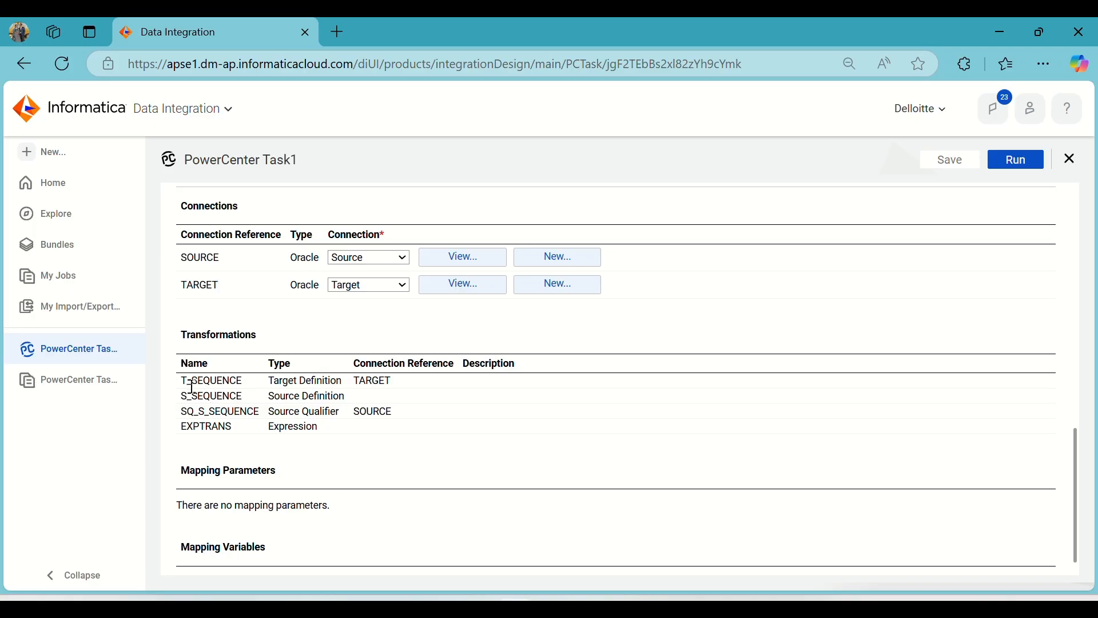
pyautogui.hotkey('alt', 'Tab')
pyautogui.scroll(6, 89, 225)
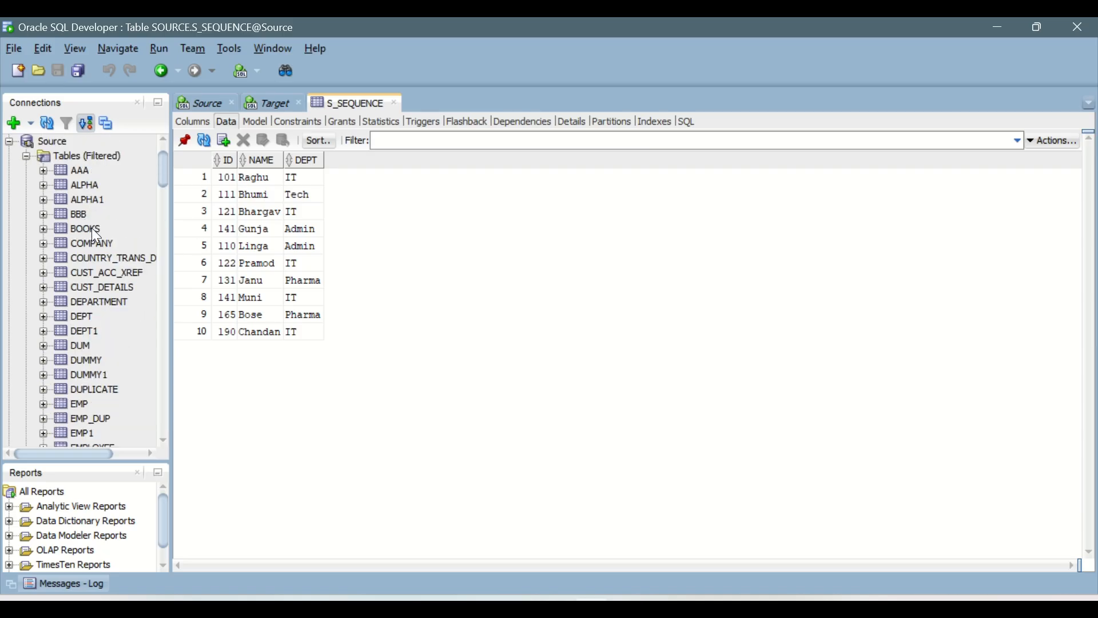
pyautogui.scroll(1, 41, 212)
# Open T_SEQUENCE under Target and verify its 10 rows numbered SEQ_NO 1–10
pyautogui.click(9, 186)
pyautogui.click(43, 199)
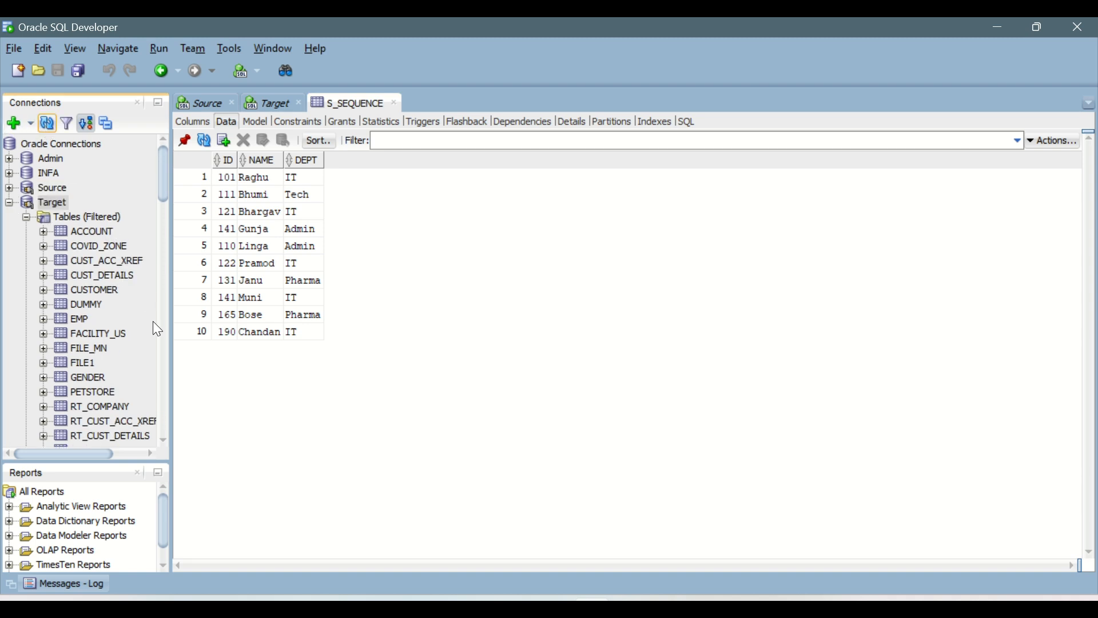
pyautogui.scroll(-7, 104, 279)
pyautogui.scroll(-8, 104, 279)
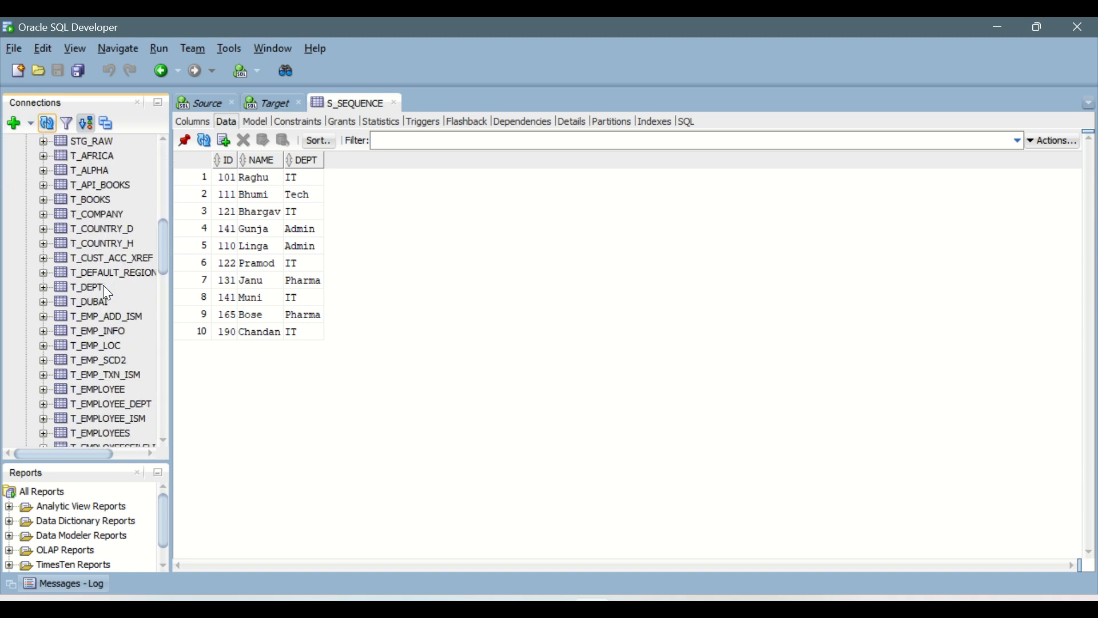
pyautogui.scroll(-2, 103, 290)
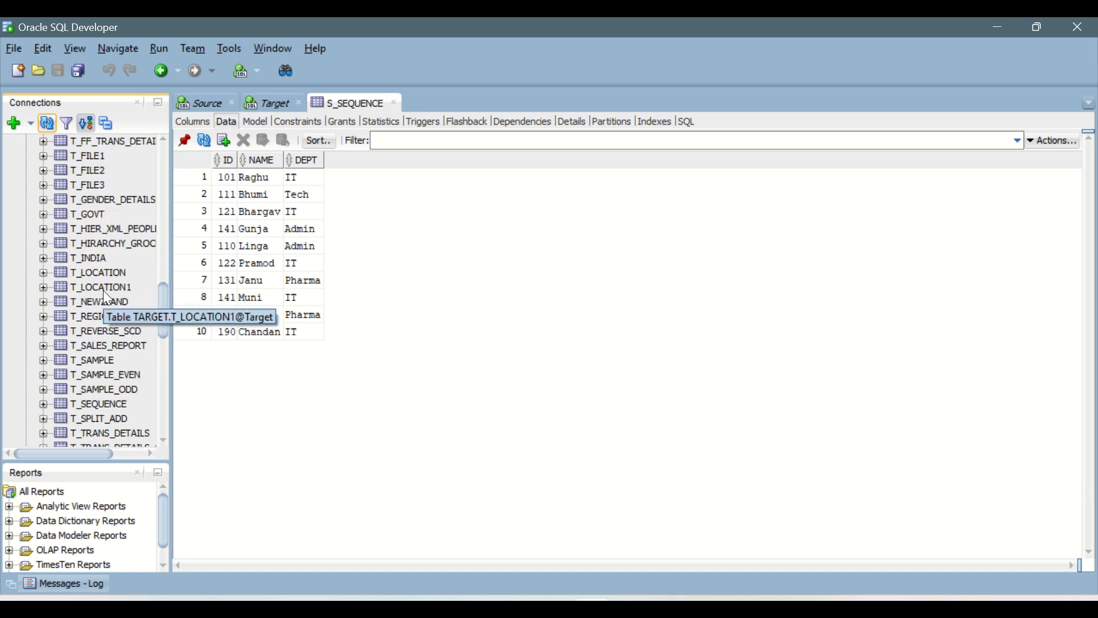
pyautogui.scroll(-1, 103, 291)
pyautogui.click(112, 359)
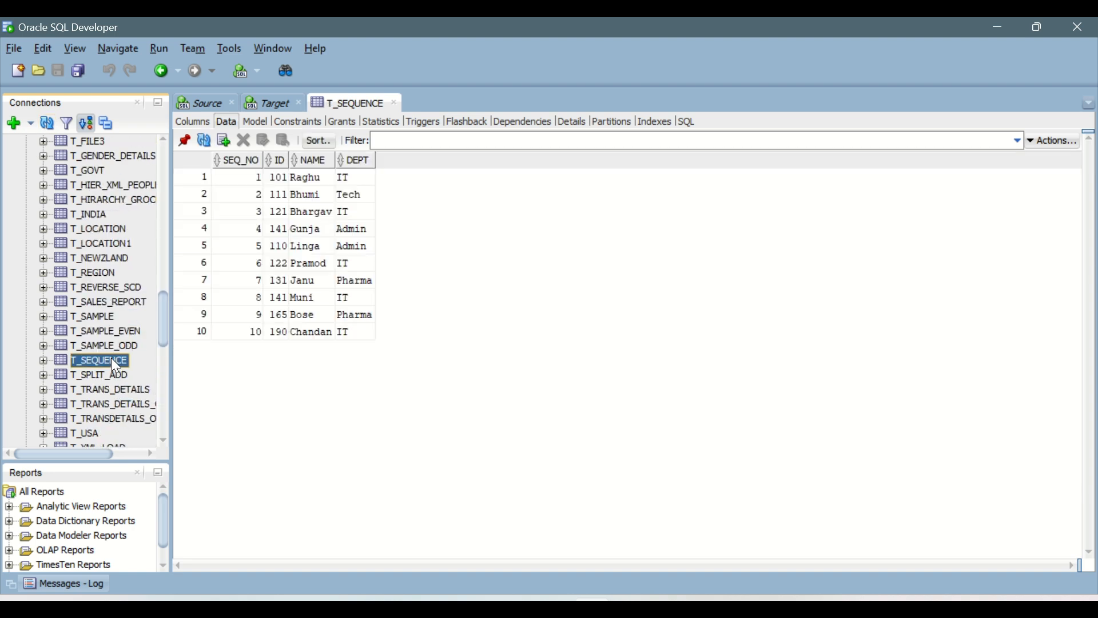
pyautogui.moveTo(236, 183); pyautogui.dragTo(345, 331)
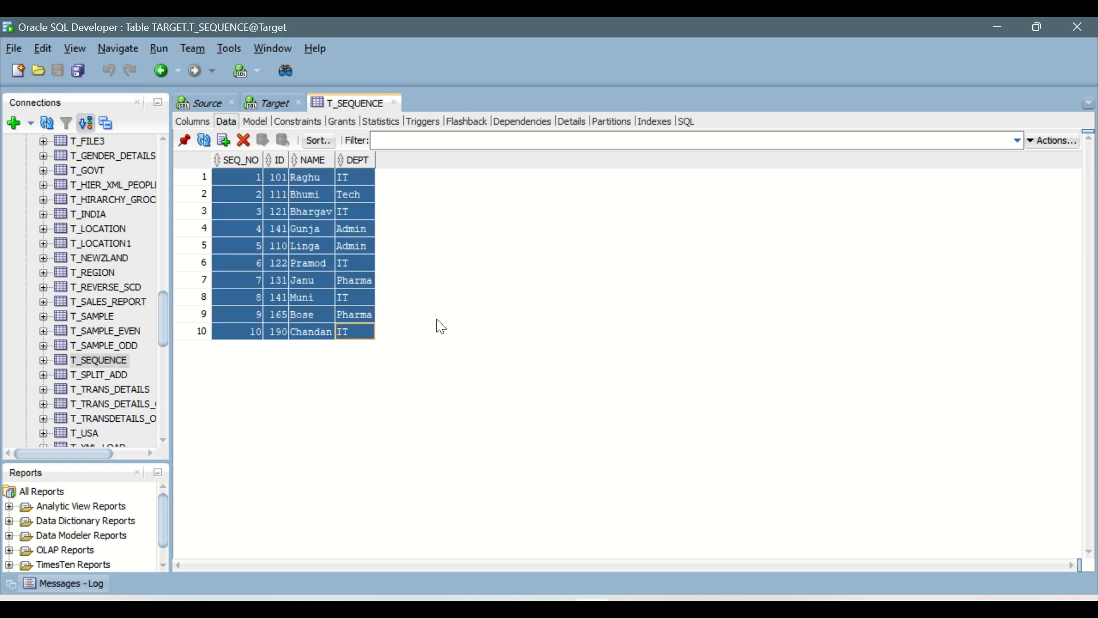
pyautogui.click(514, 606)
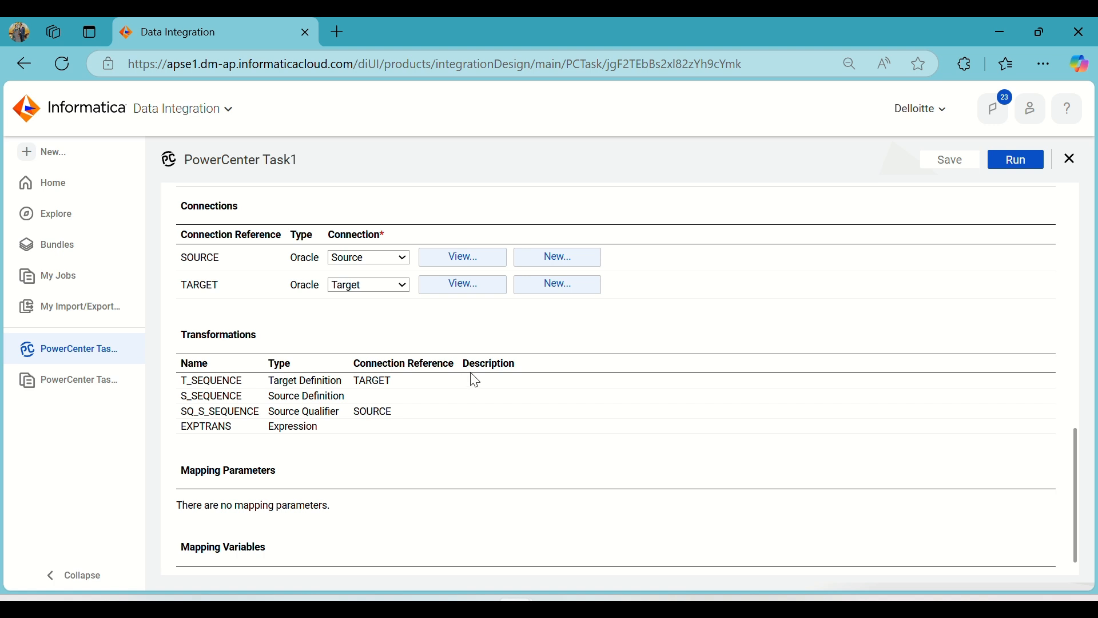
# Close the PowerCenter Task1 editor and the PowerCenter Task1-1 job details
pyautogui.click(1073, 165)
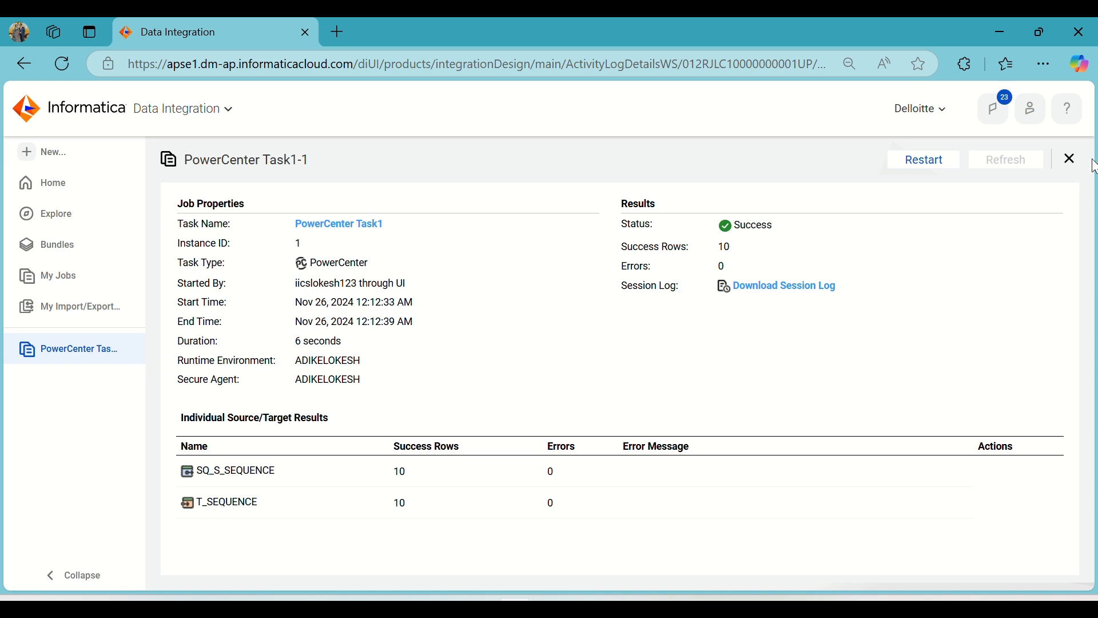
pyautogui.click(1073, 163)
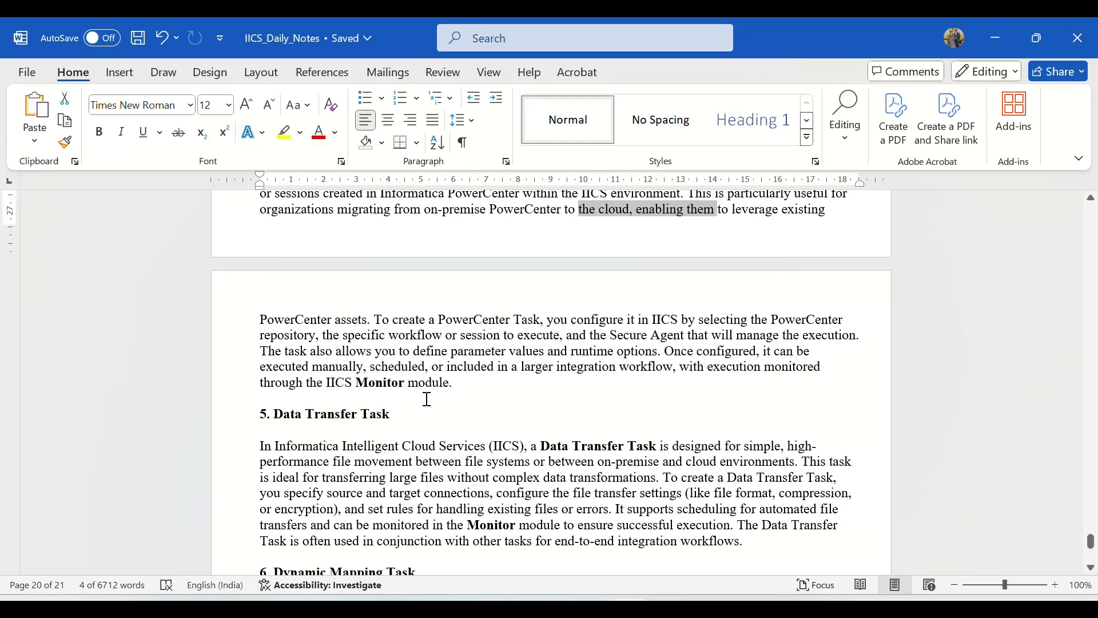
# Read the 5. Data Transfer Task notes in IICS_Daily_Notes, highlighting key phrases
pyautogui.scroll(4, 427, 399)
pyautogui.scroll(-6, 427, 397)
pyautogui.scroll(-3, 429, 403)
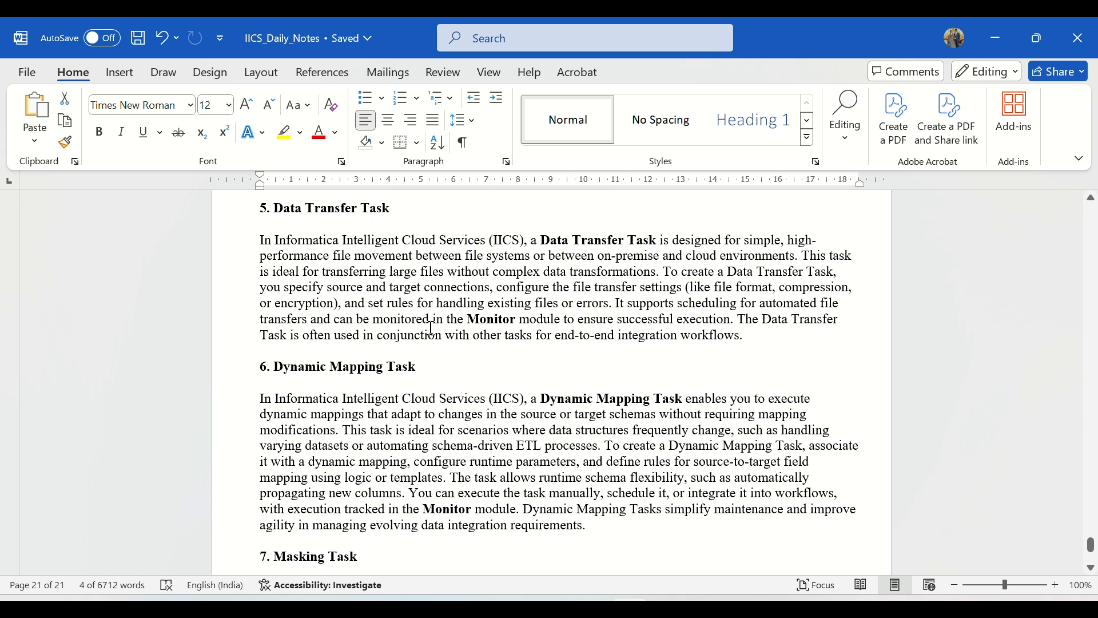
pyautogui.moveTo(737, 288); pyautogui.dragTo(834, 289)
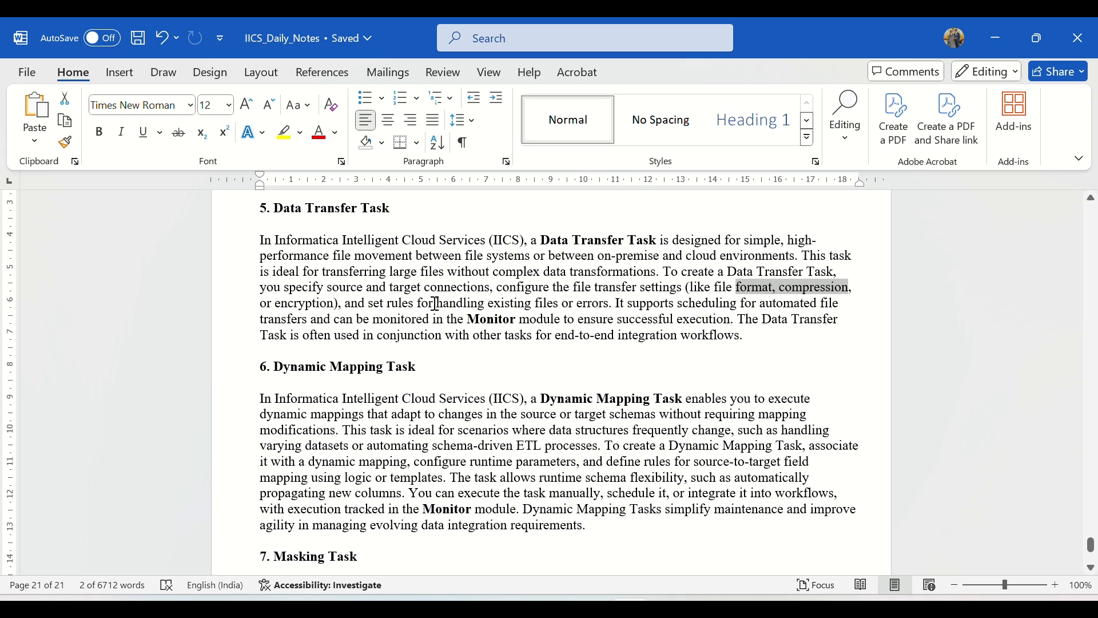
pyautogui.moveTo(435, 303); pyautogui.dragTo(625, 303)
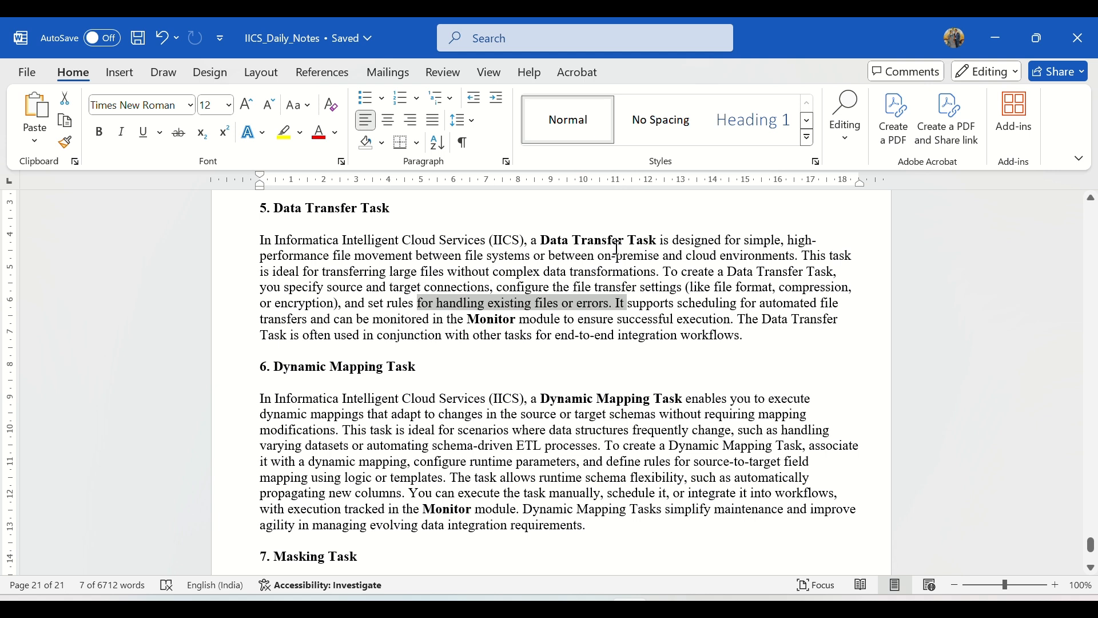
pyautogui.moveTo(342, 252); pyautogui.dragTo(772, 262)
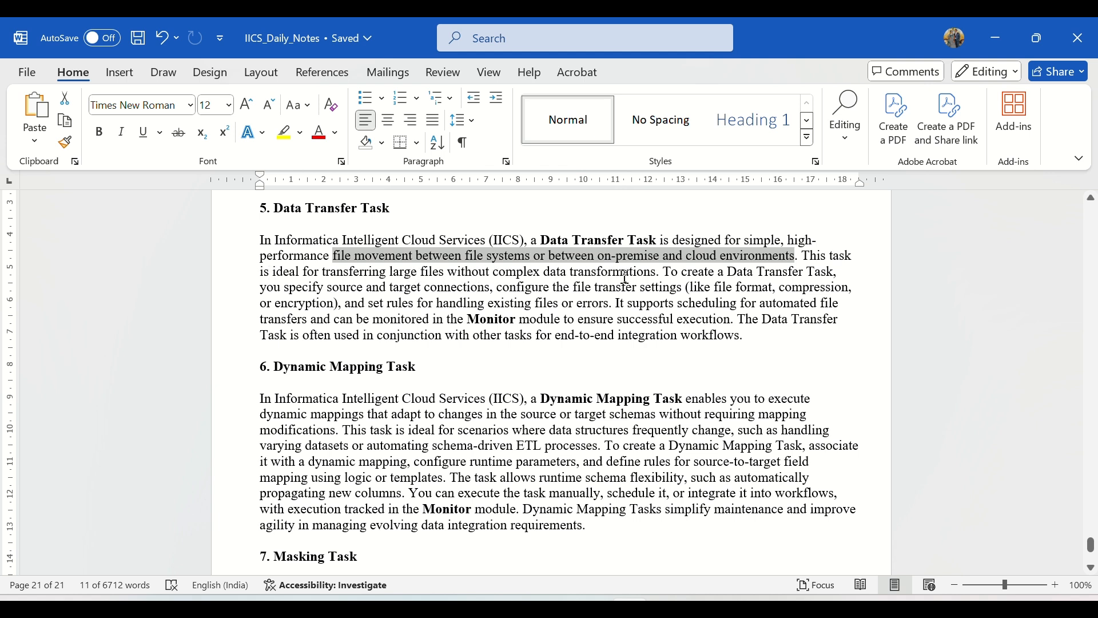
pyautogui.moveTo(665, 273); pyautogui.dragTo(585, 302)
# Return to Data Integration and start creating a new asset
pyautogui.click(554, 265)
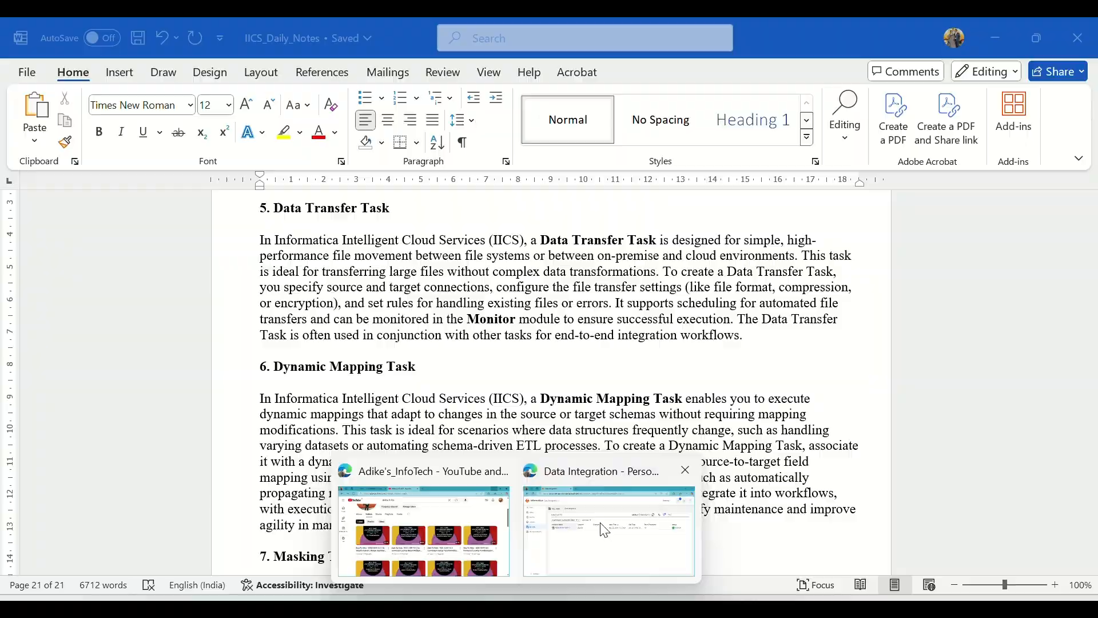
pyautogui.click(606, 531)
pyautogui.click(46, 153)
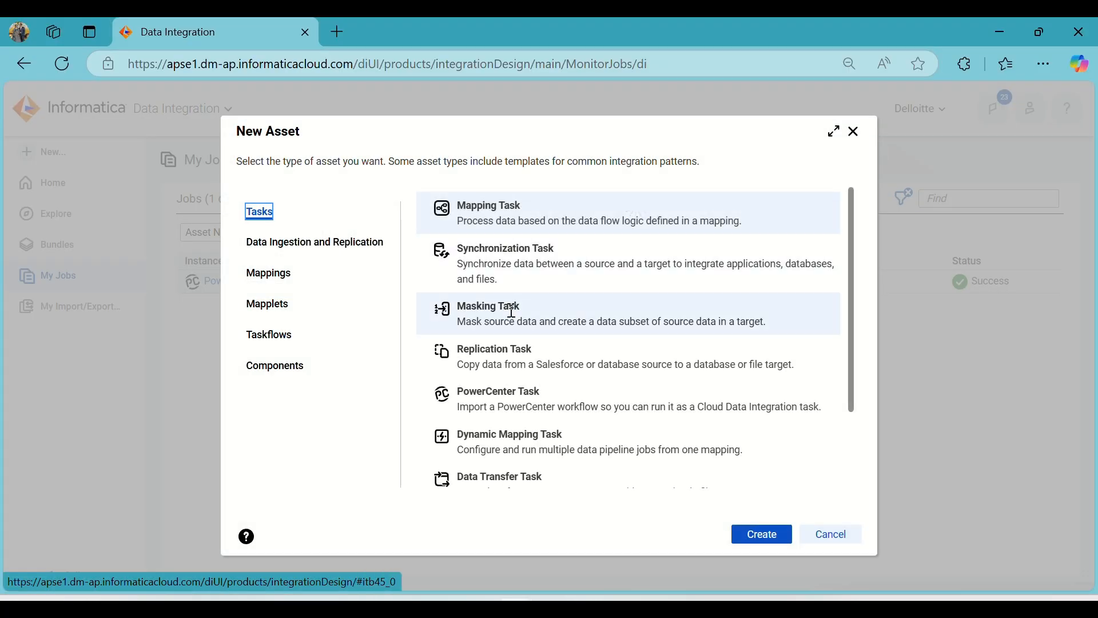
# Create a Data Transfer Task named 'Data Transfer _Task' on the Secure Agent runtime
pyautogui.click(516, 477)
pyautogui.scroll(-2, 543, 372)
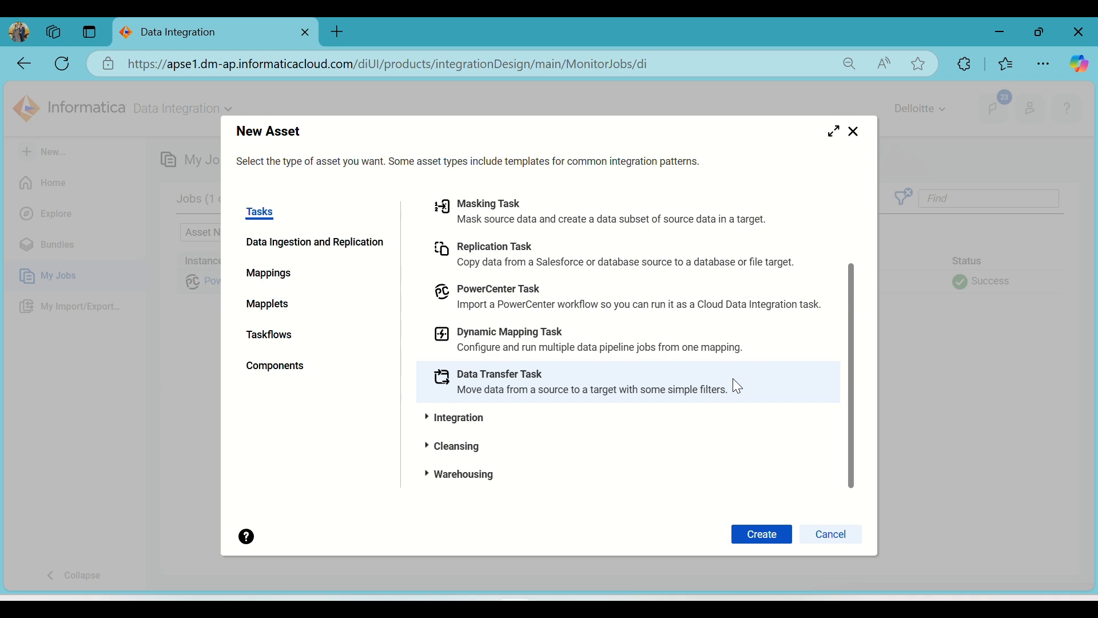
pyautogui.click(754, 542)
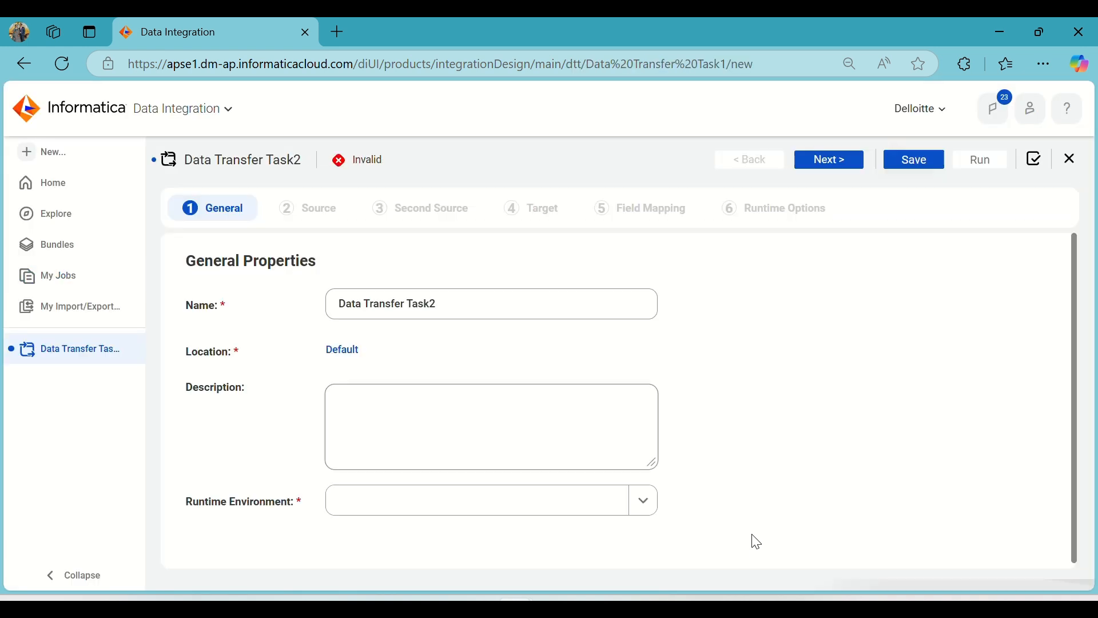
pyautogui.click(455, 307)
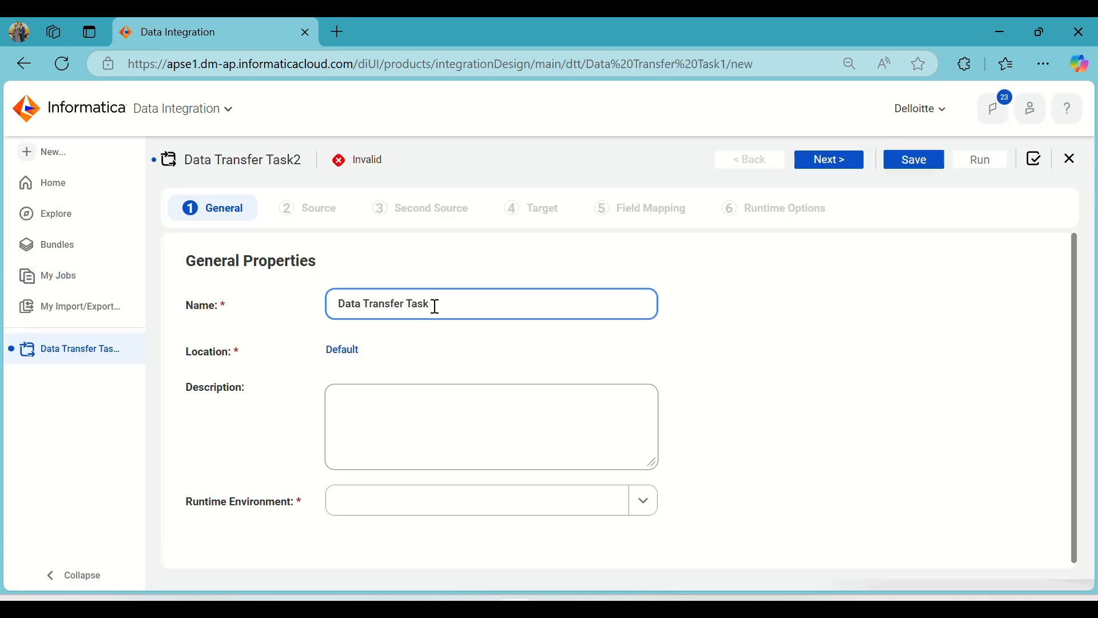
pyautogui.write('_')
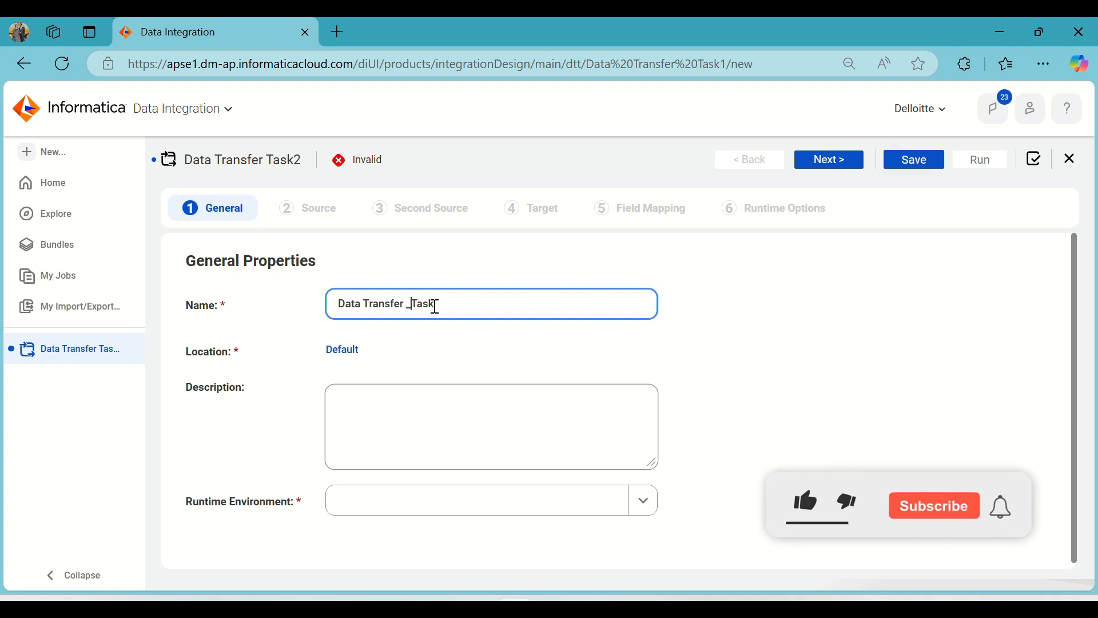
pyautogui.scroll(-1, 629, 423)
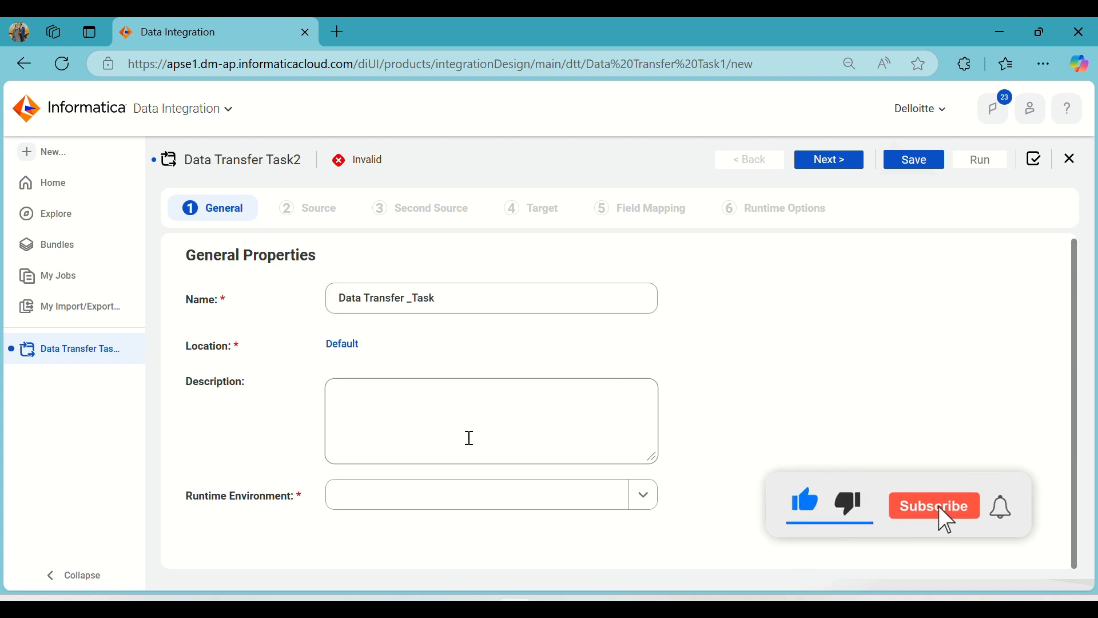
pyautogui.click(478, 503)
pyautogui.click(437, 551)
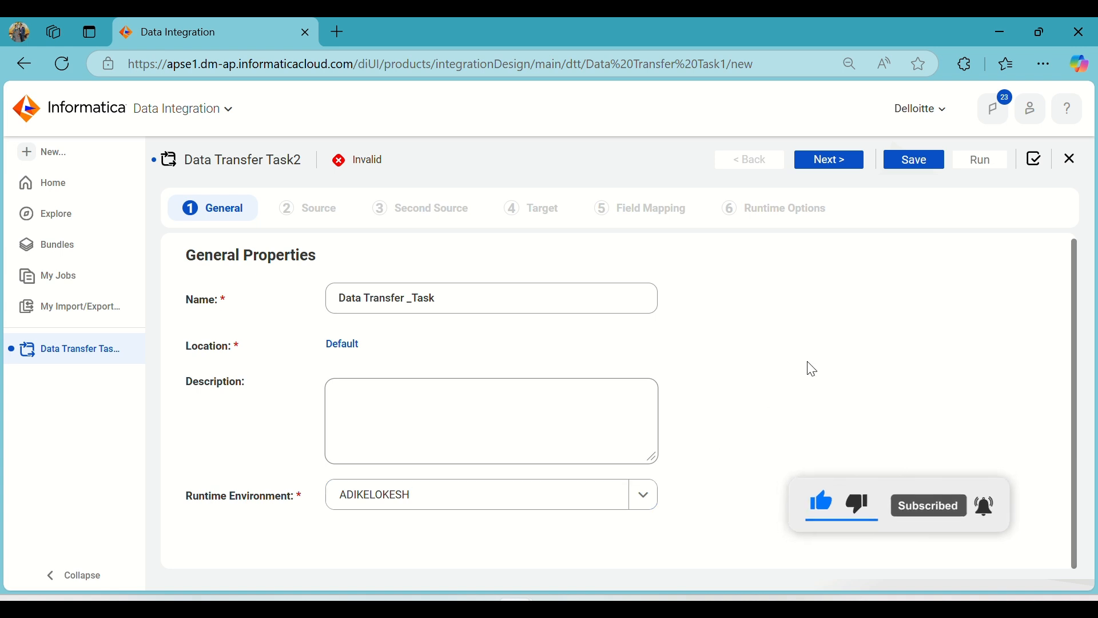
# Set the source to the EMPLOYEE table from the Source (Oracle) connection
pyautogui.click(829, 161)
pyautogui.click(344, 293)
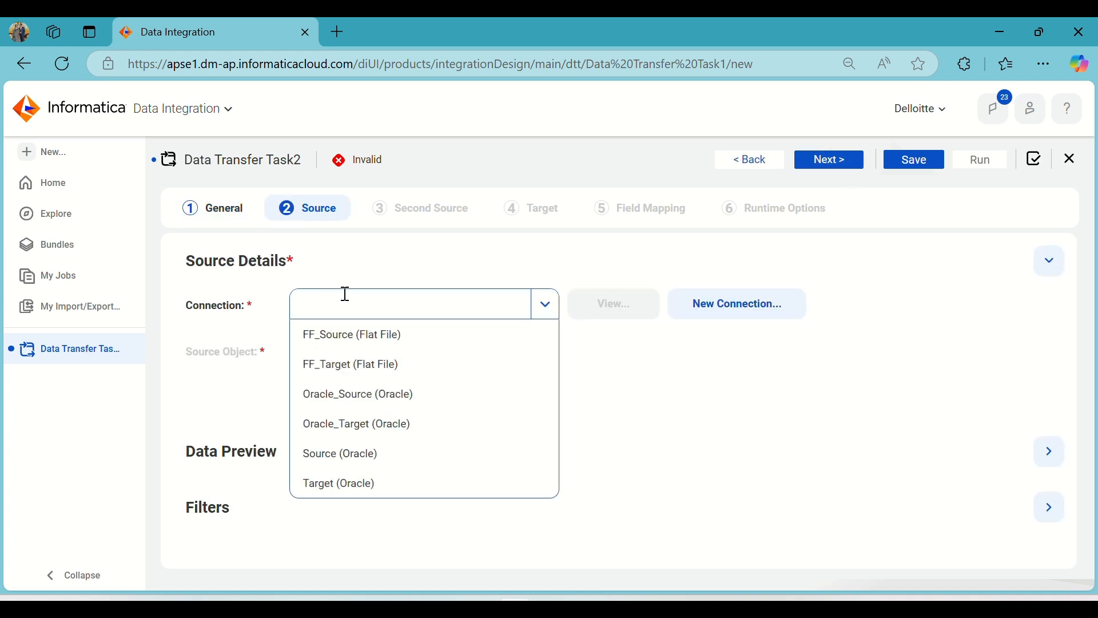
pyautogui.click(349, 452)
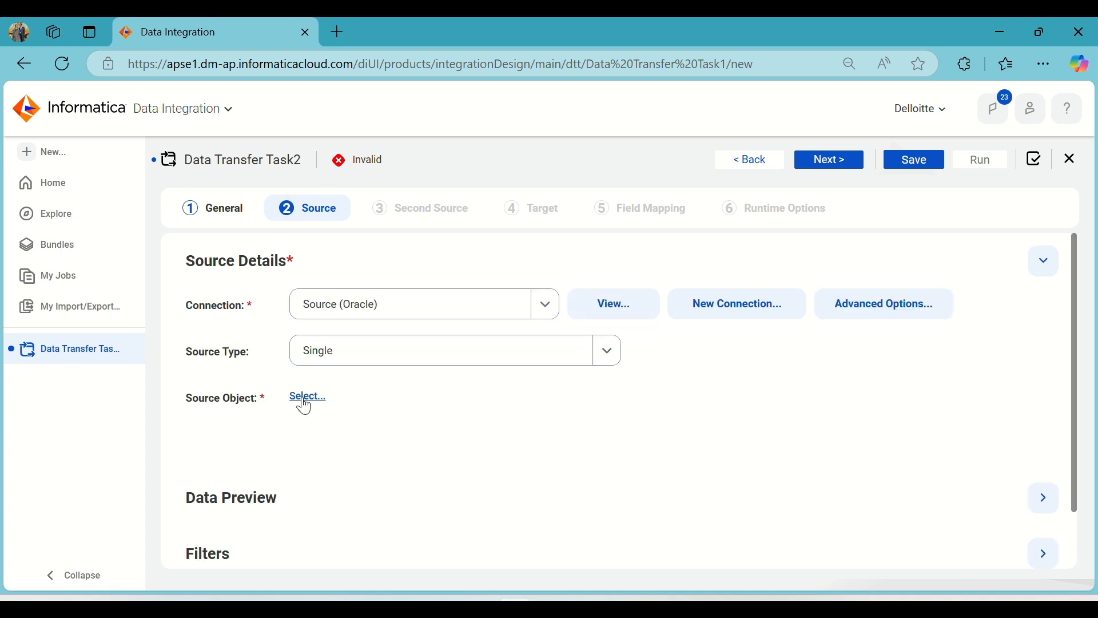
pyautogui.click(303, 396)
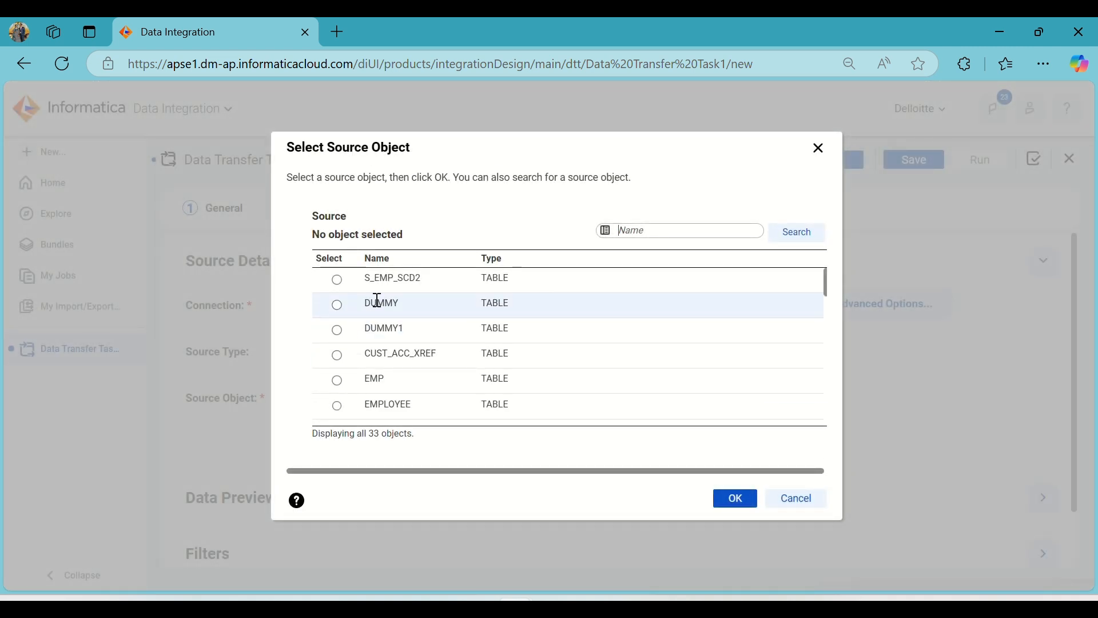
pyautogui.scroll(-3, 392, 360)
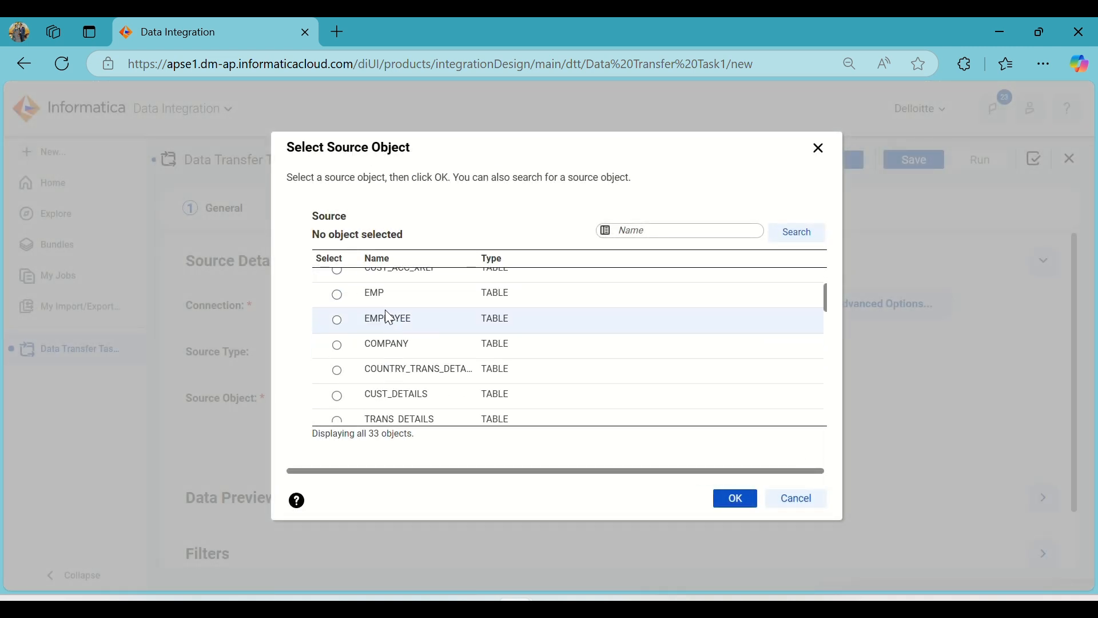
pyautogui.click(386, 320)
pyautogui.click(732, 505)
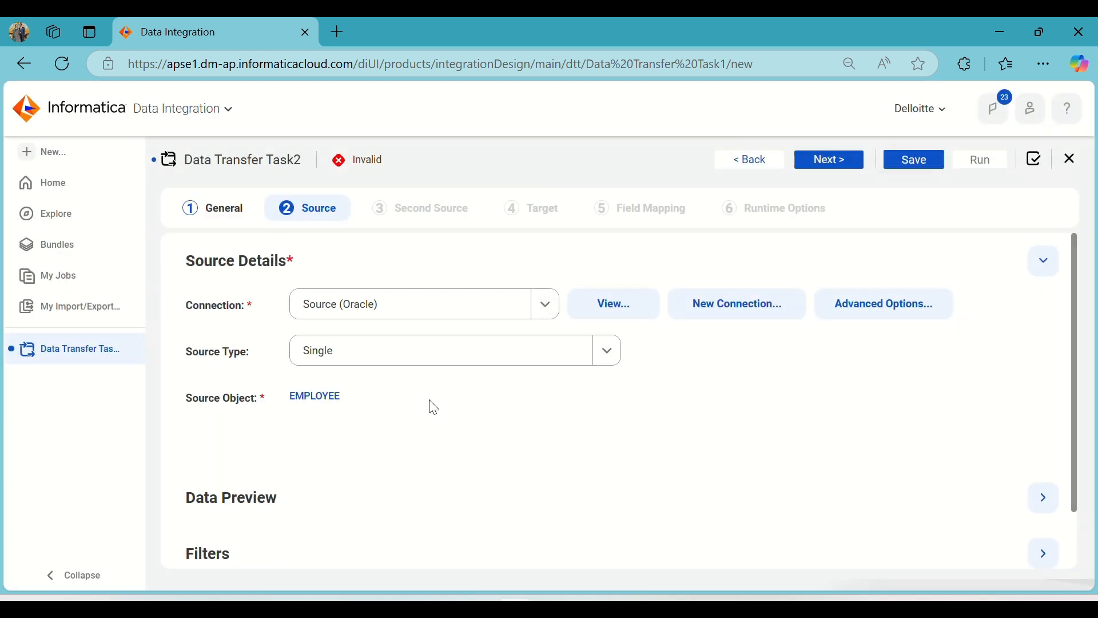
# Sort the source rows by EMPID in ascending order
pyautogui.scroll(-1, 412, 482)
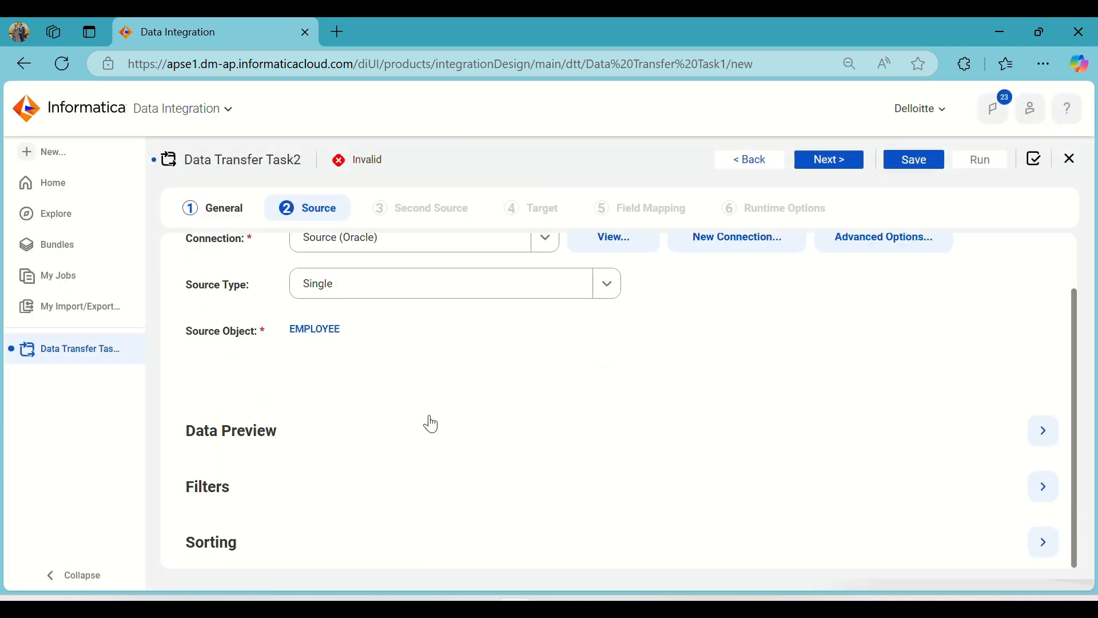
pyautogui.scroll(1, 429, 422)
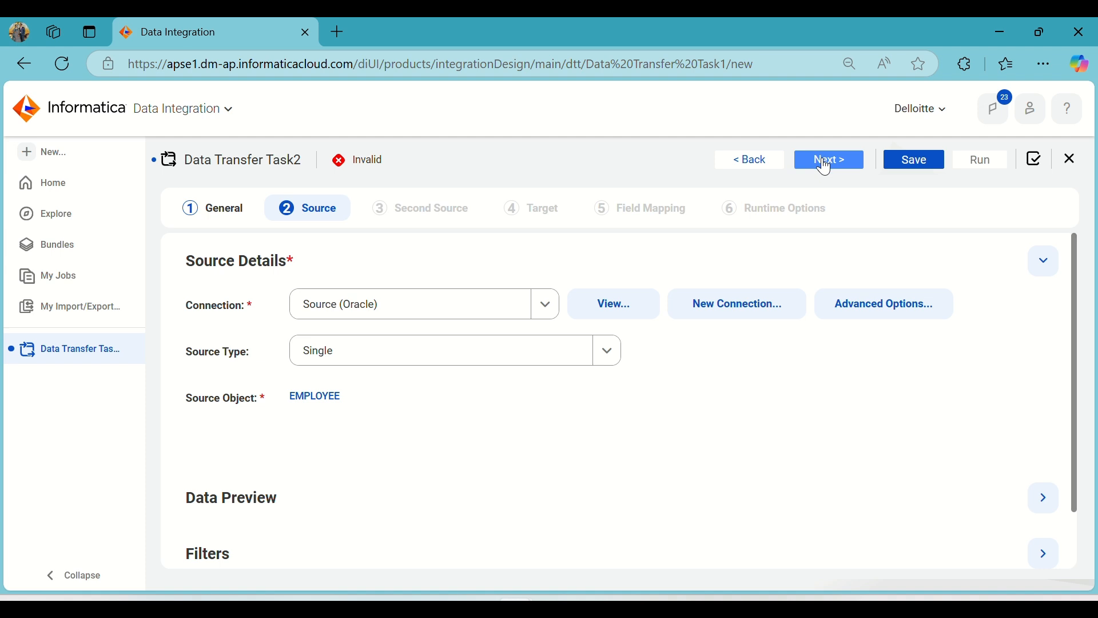
pyautogui.scroll(-1, 689, 404)
pyautogui.click(1043, 487)
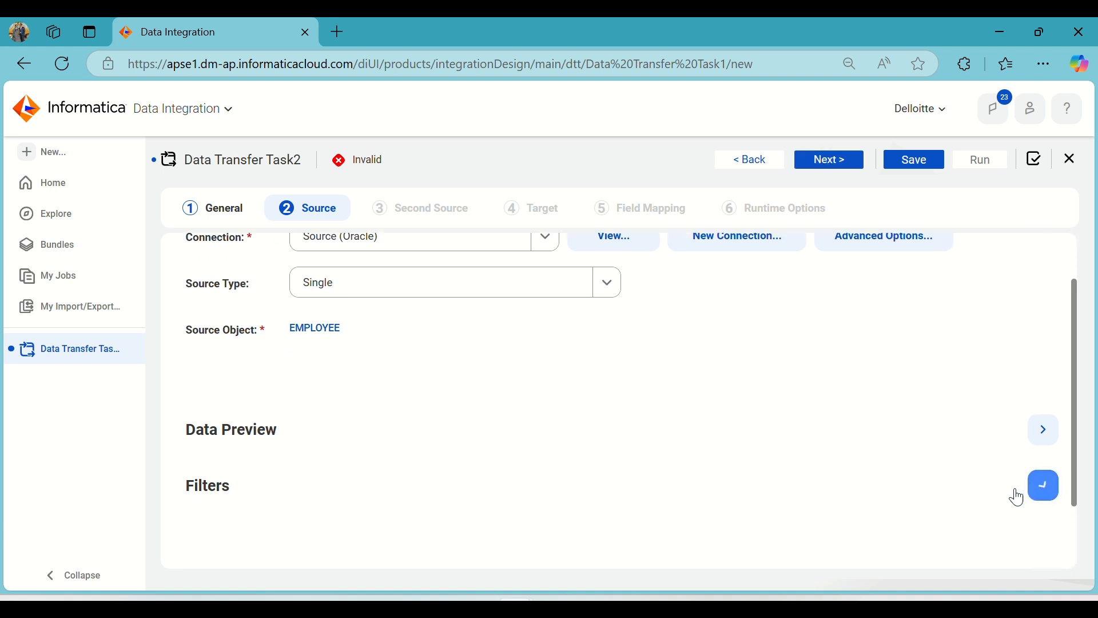
pyautogui.scroll(-3, 446, 429)
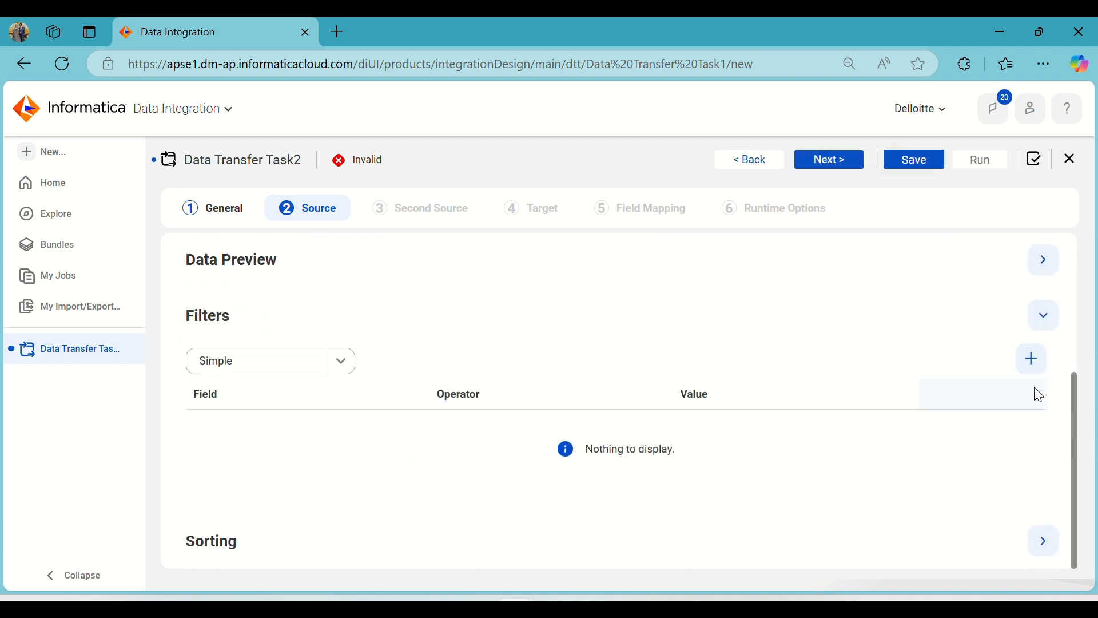
pyautogui.click(1042, 314)
pyautogui.click(1043, 541)
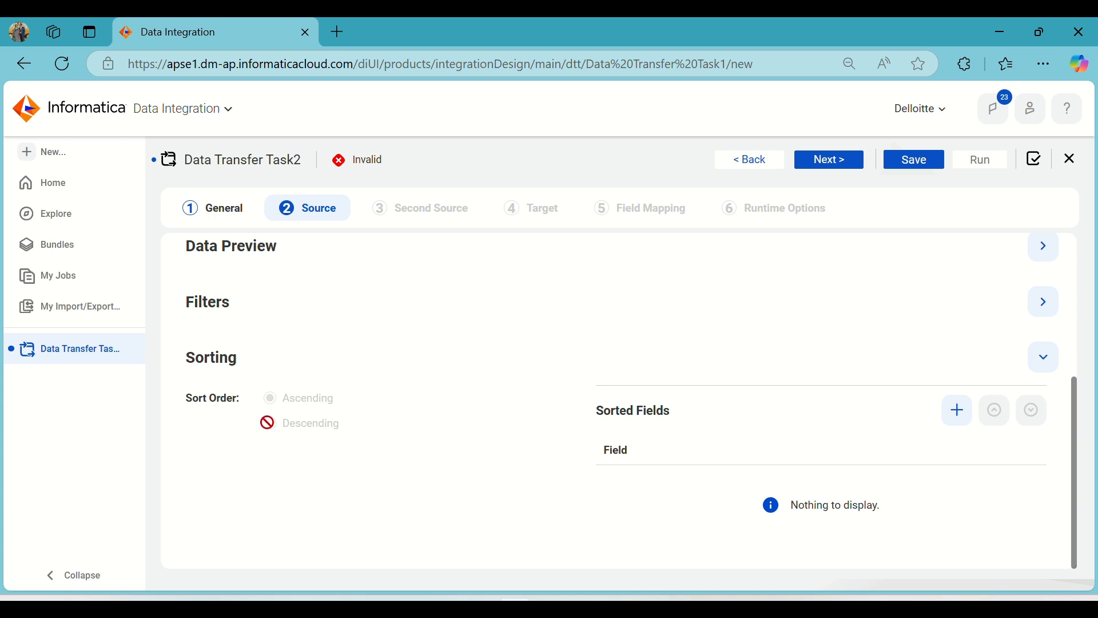
pyautogui.click(958, 411)
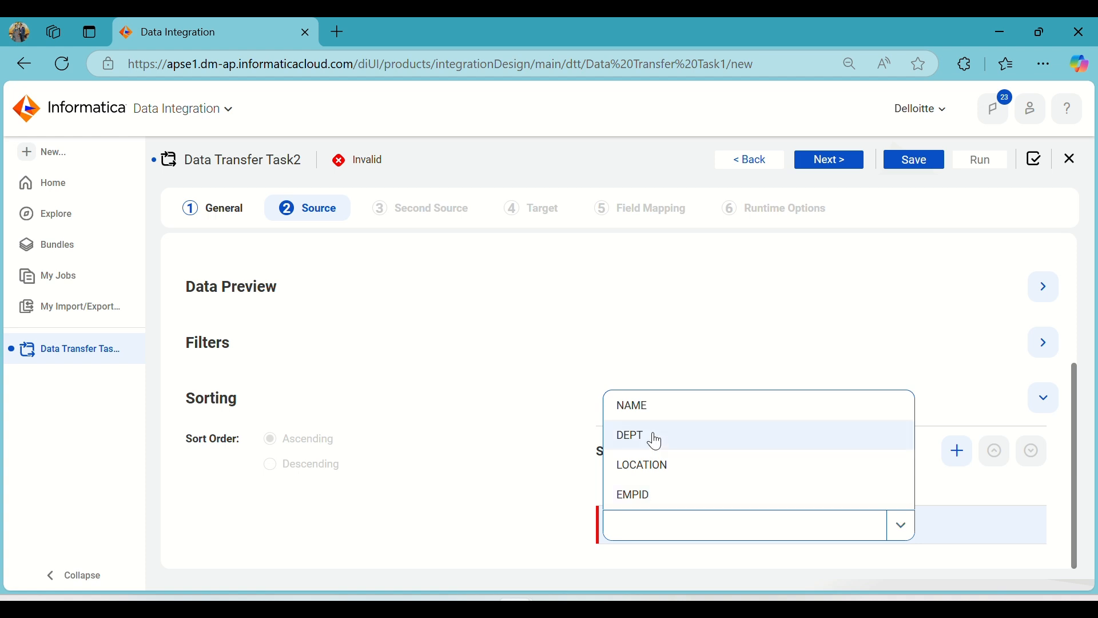
pyautogui.click(654, 498)
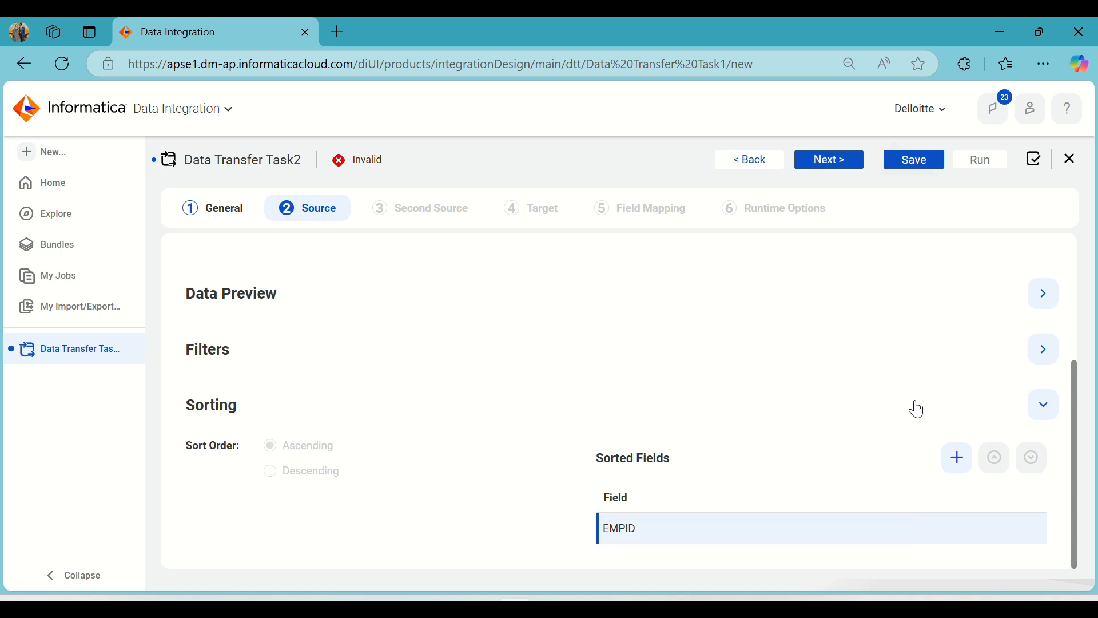
pyautogui.scroll(4, 914, 406)
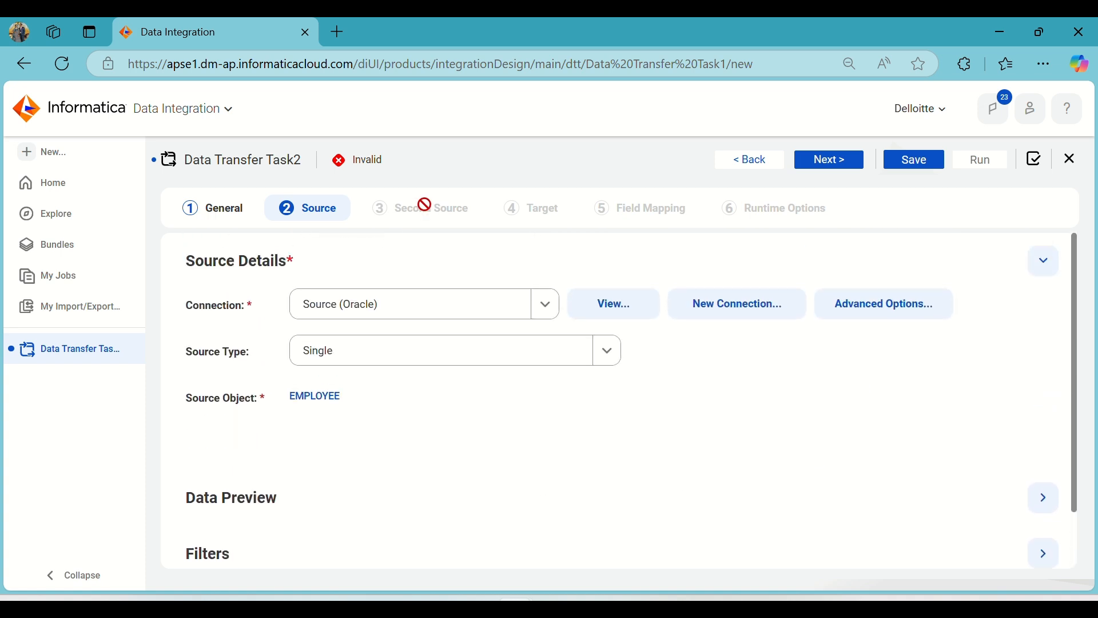
# Advance to the Second Source step, preview the Yes lookup options, then set it back to No
pyautogui.click(833, 166)
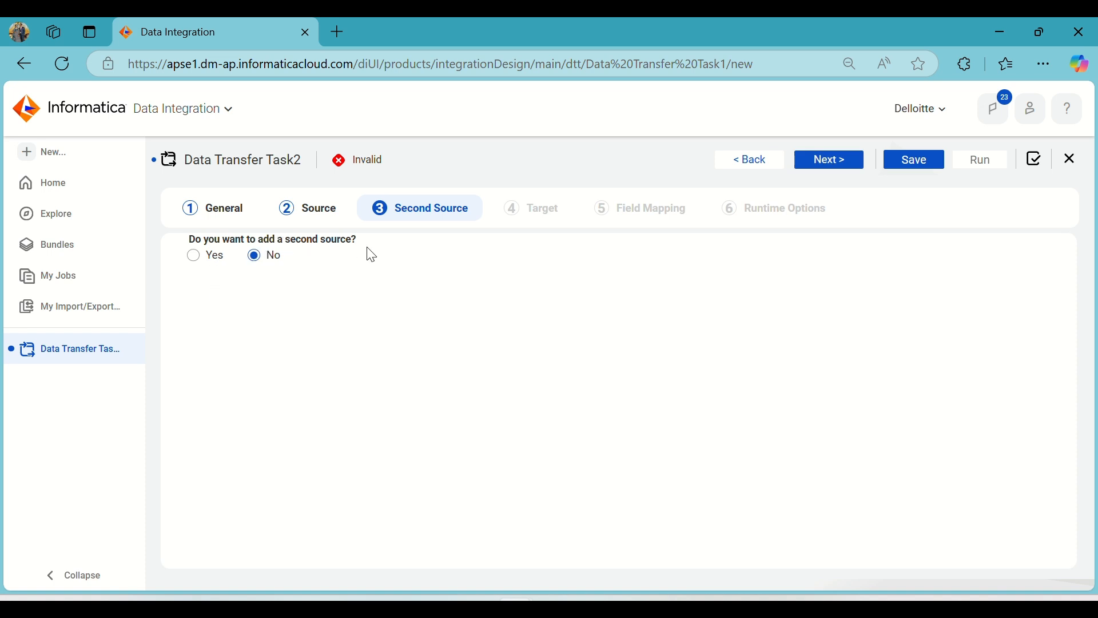
pyautogui.click(200, 259)
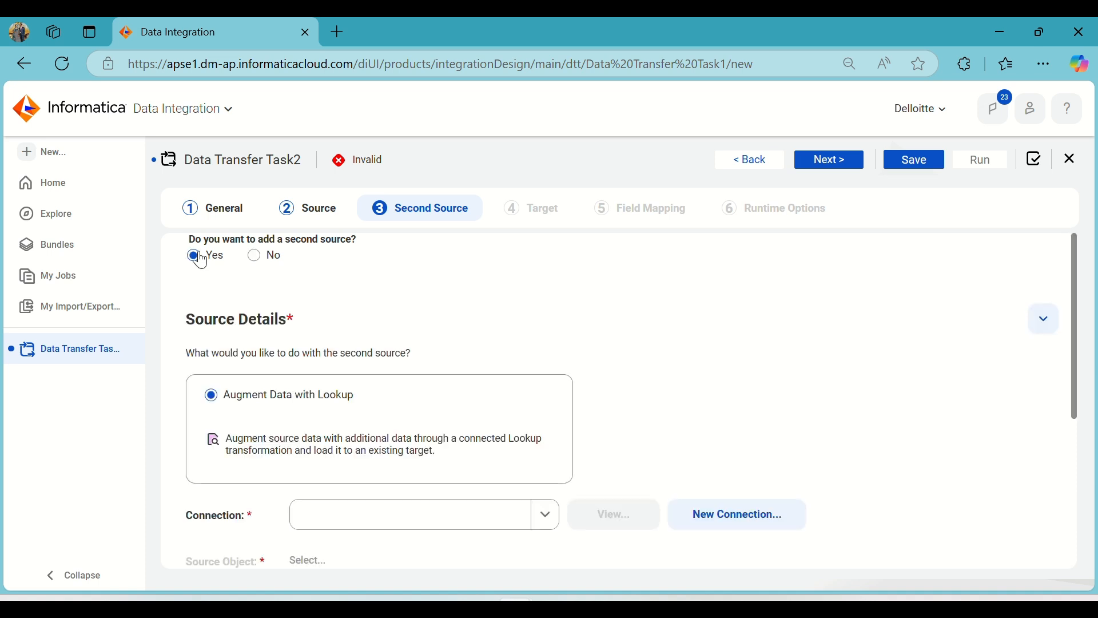
pyautogui.scroll(-3, 361, 327)
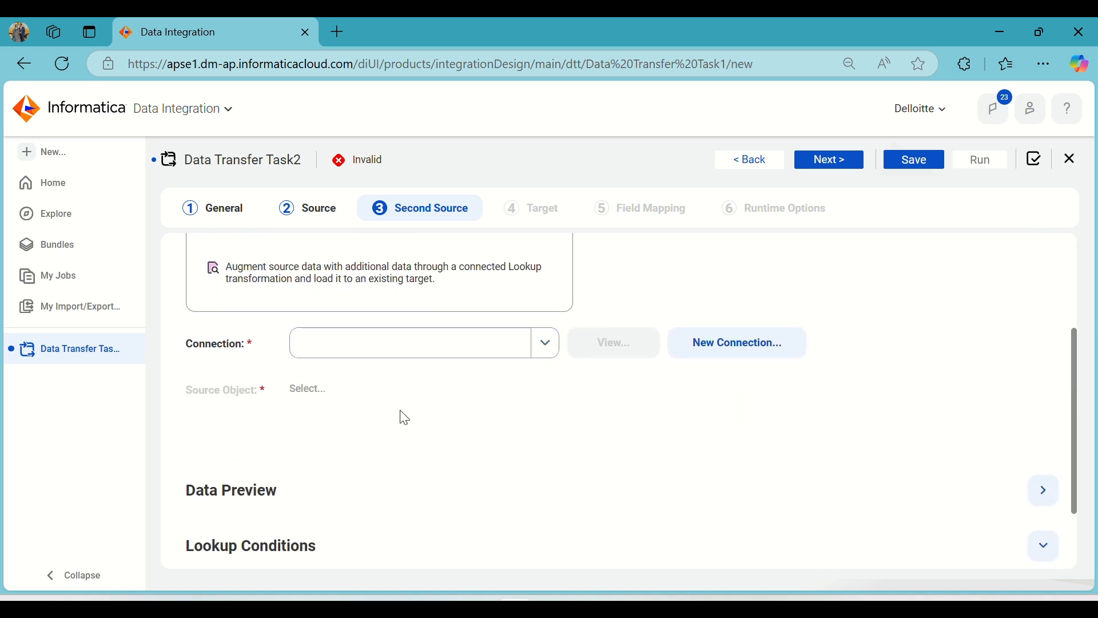
pyautogui.scroll(-2, 404, 418)
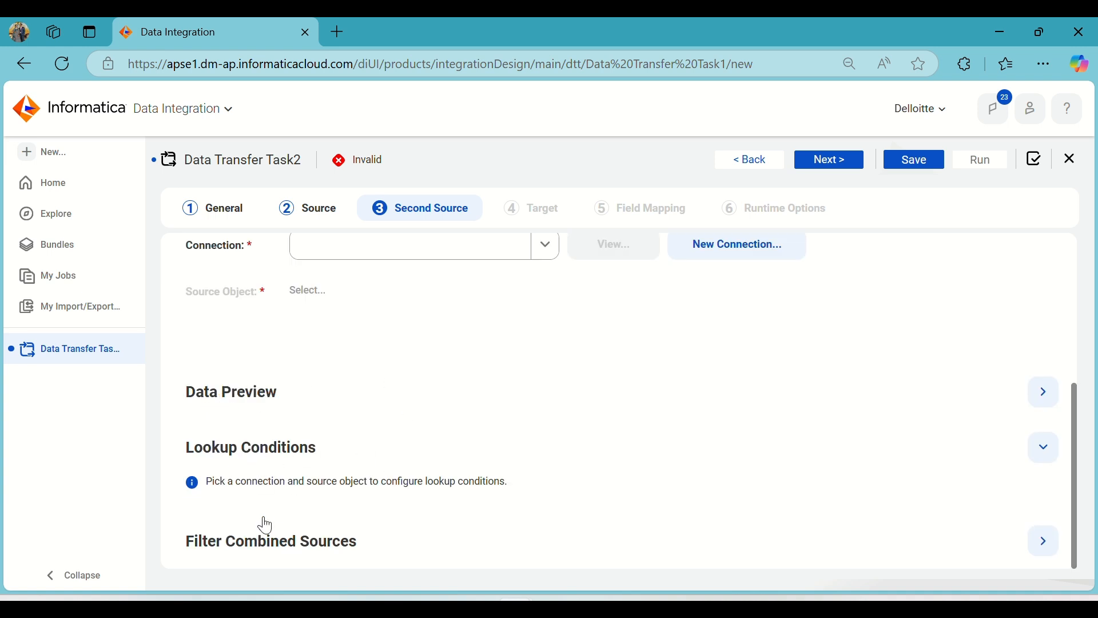
pyautogui.scroll(1, 352, 521)
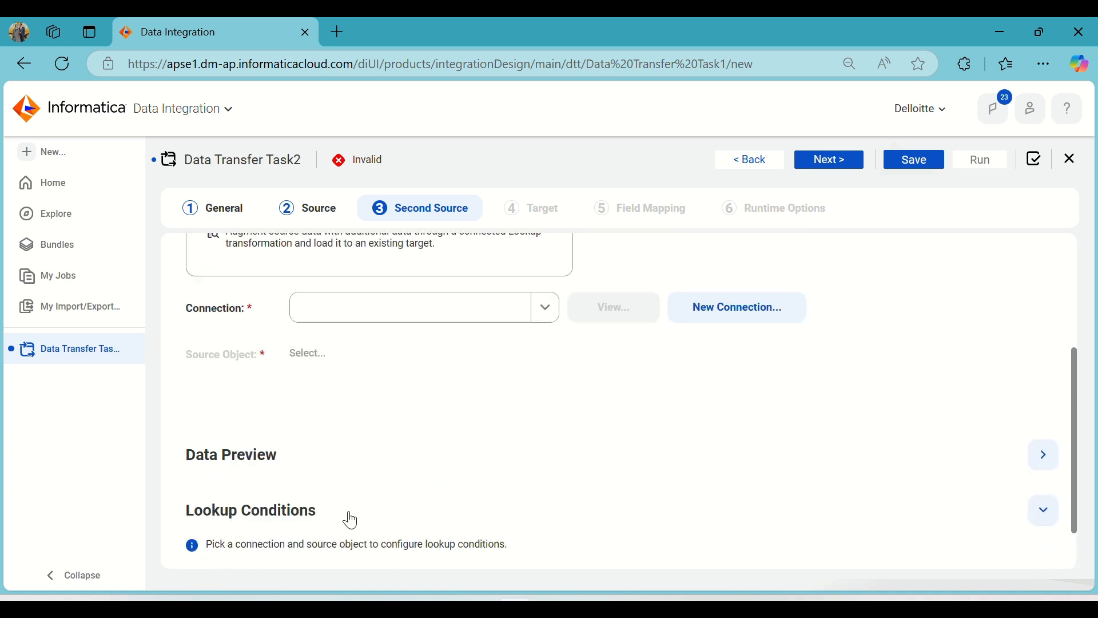
pyautogui.scroll(5, 353, 520)
pyautogui.click(254, 255)
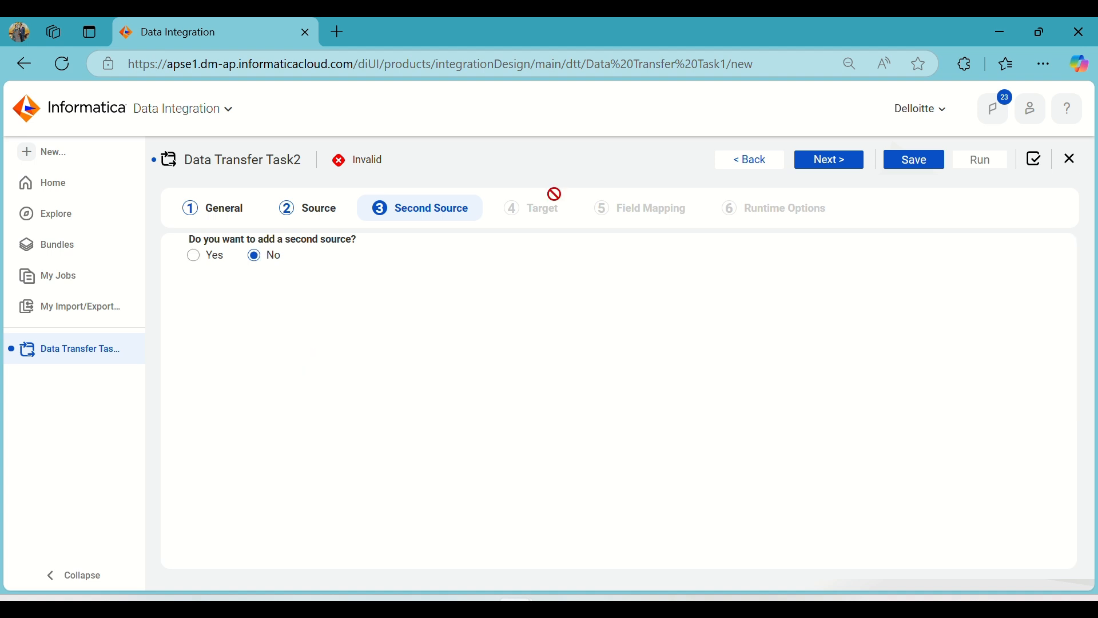
# On the target step, choose the Target (Oracle) connection and browse its table list
pyautogui.click(835, 167)
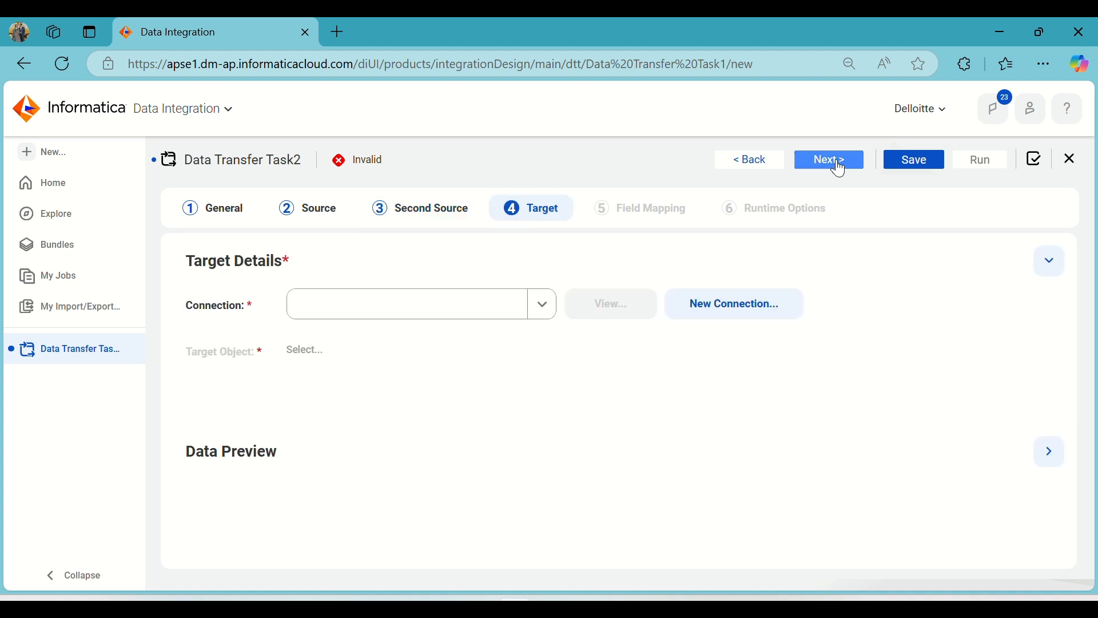
pyautogui.click(421, 295)
pyautogui.click(370, 483)
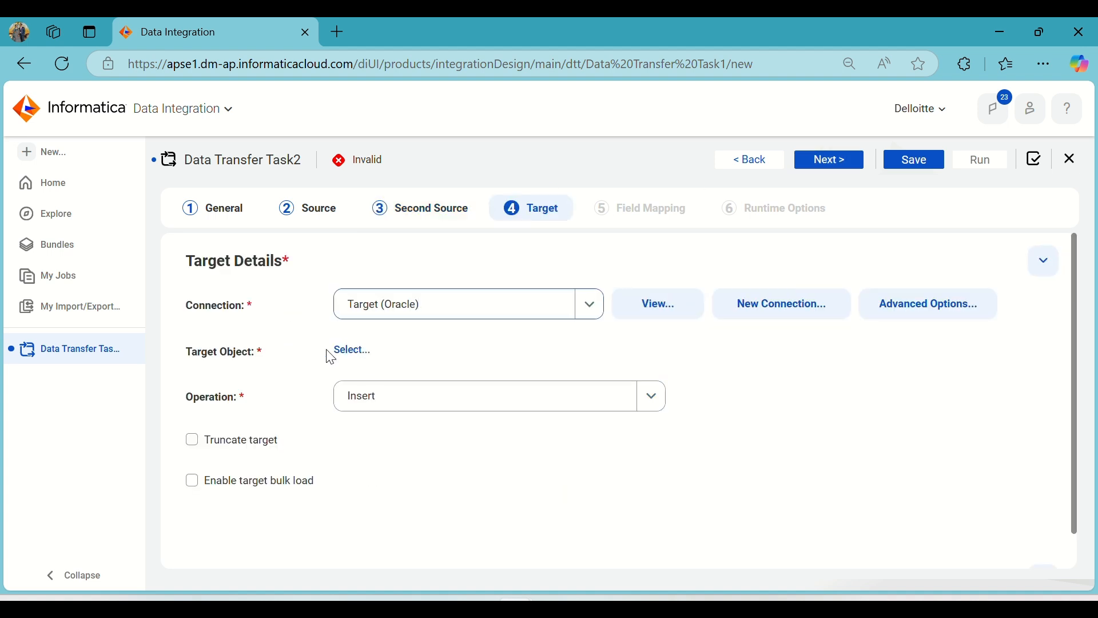
pyautogui.click(349, 354)
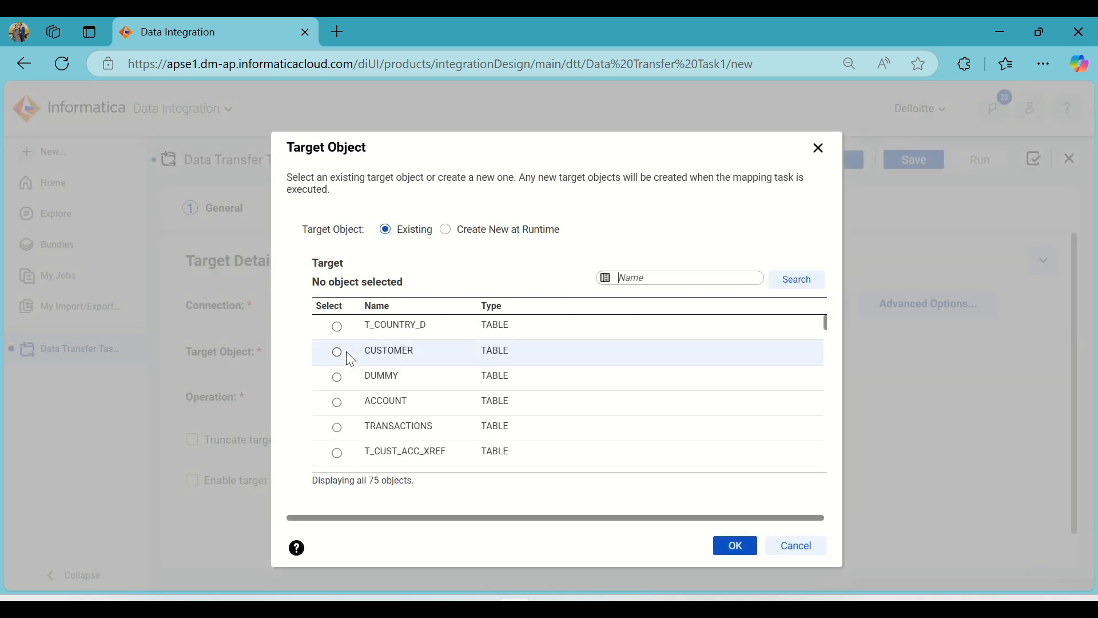
pyautogui.scroll(-5, 401, 361)
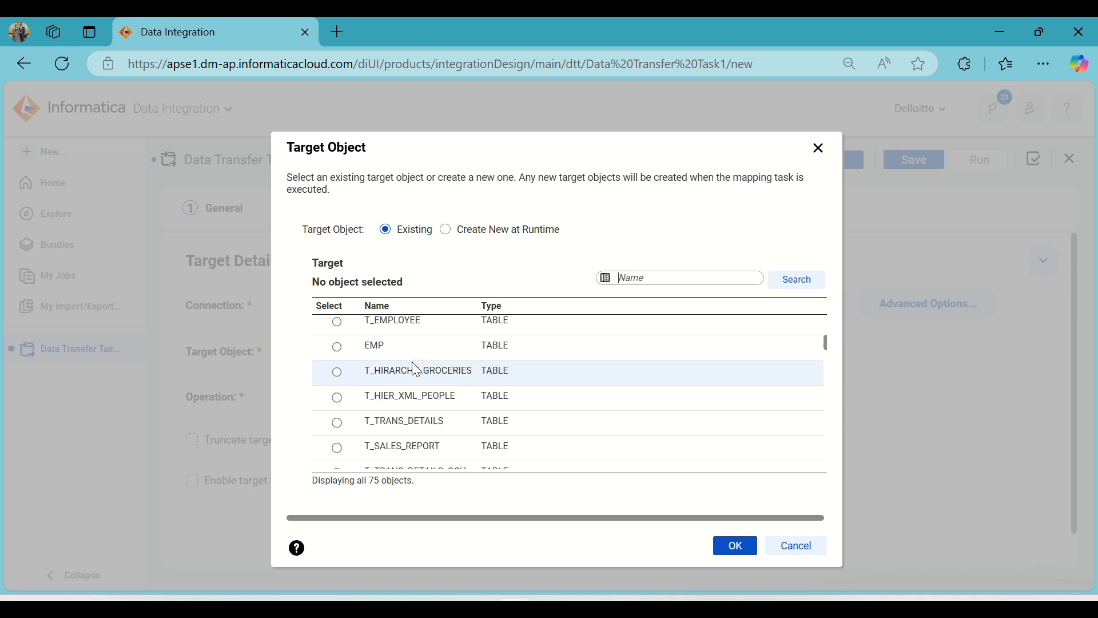
pyautogui.scroll(-5, 416, 369)
pyautogui.scroll(-2, 444, 372)
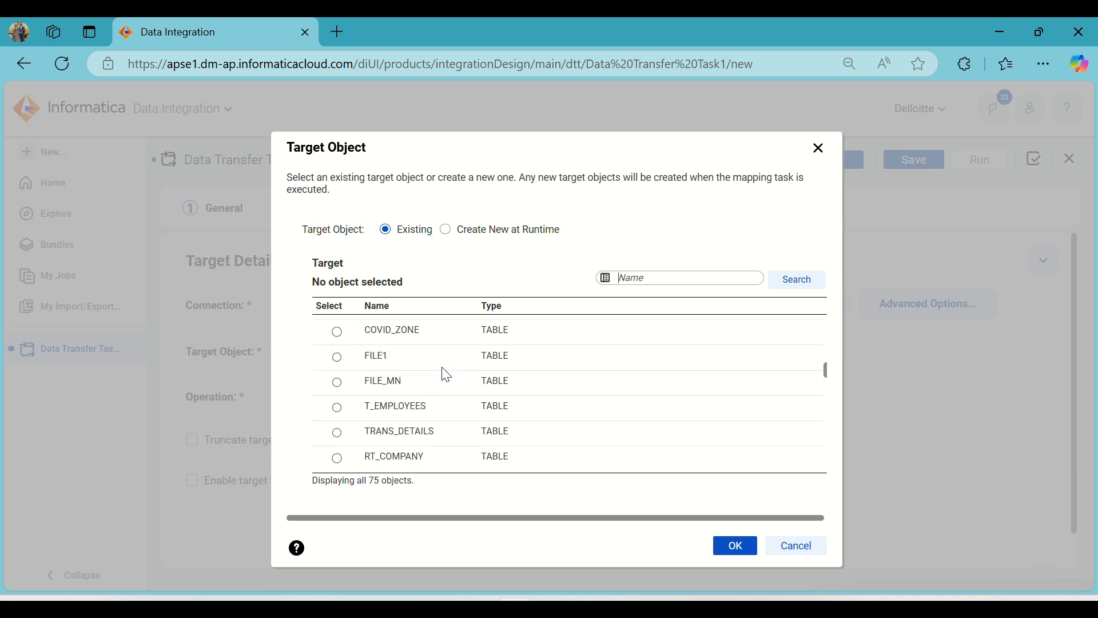
pyautogui.click(792, 549)
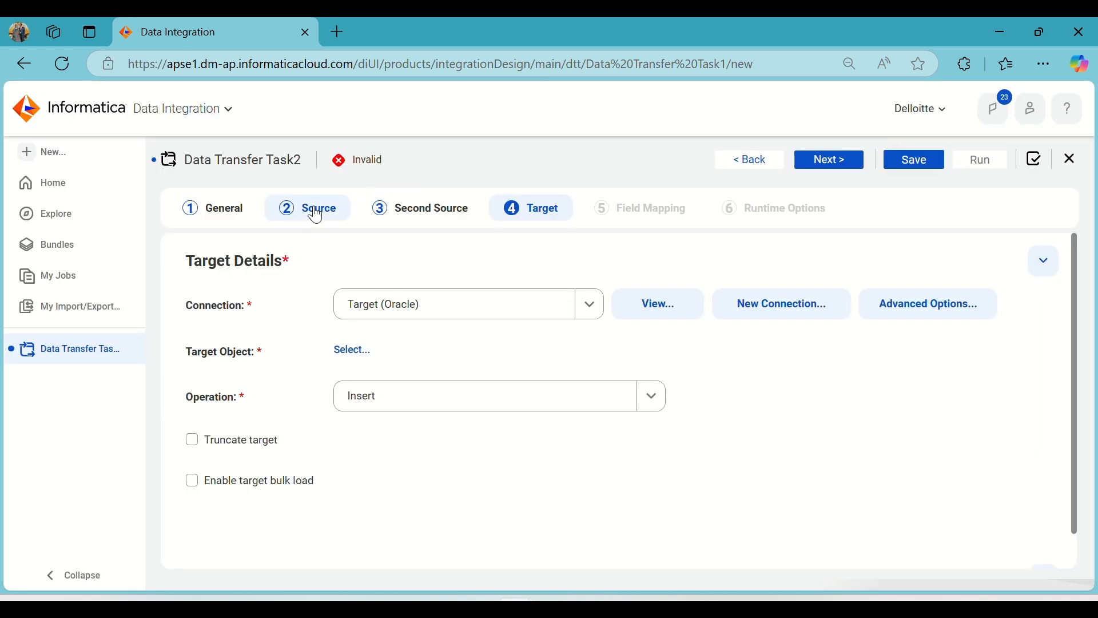
pyautogui.click(313, 209)
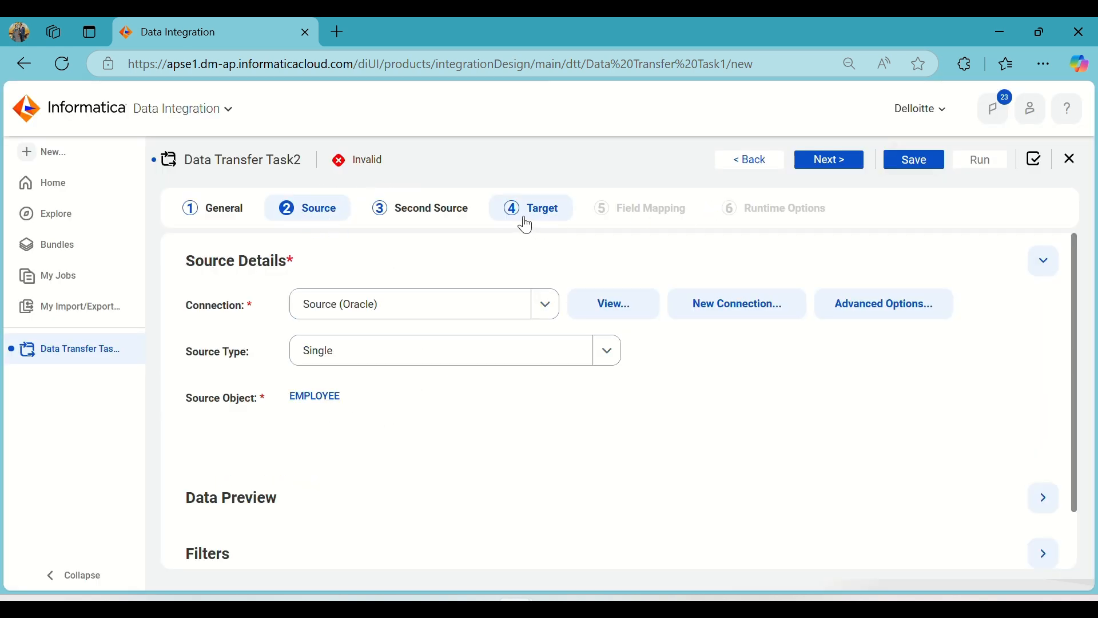
pyautogui.click(568, 212)
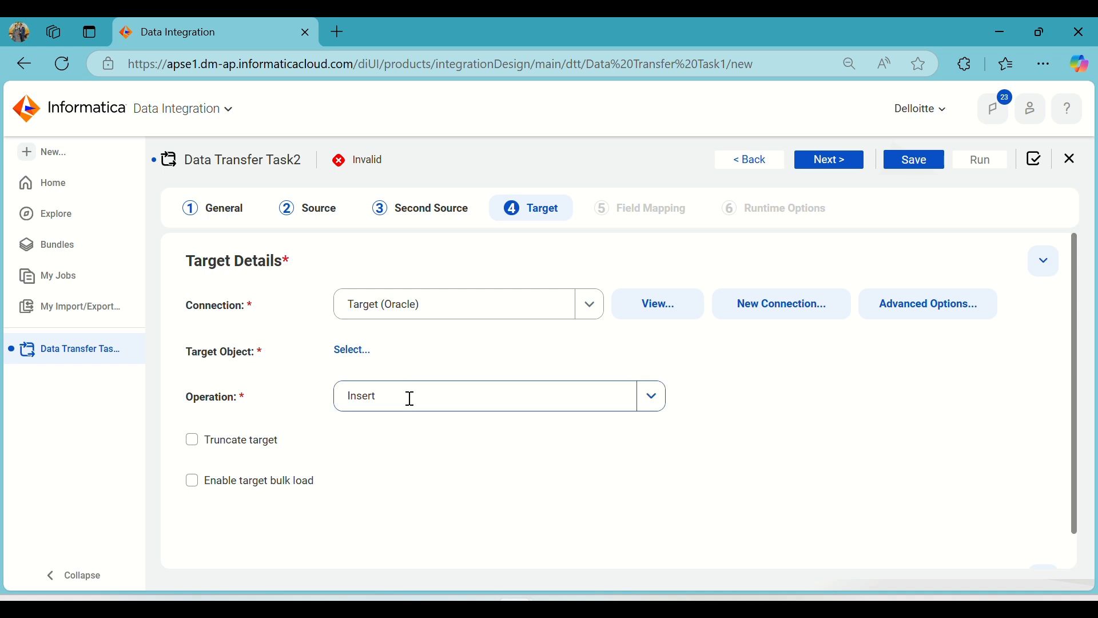
# Search for T_Employee and select T_EMPLOYEE as the target table
pyautogui.click(354, 351)
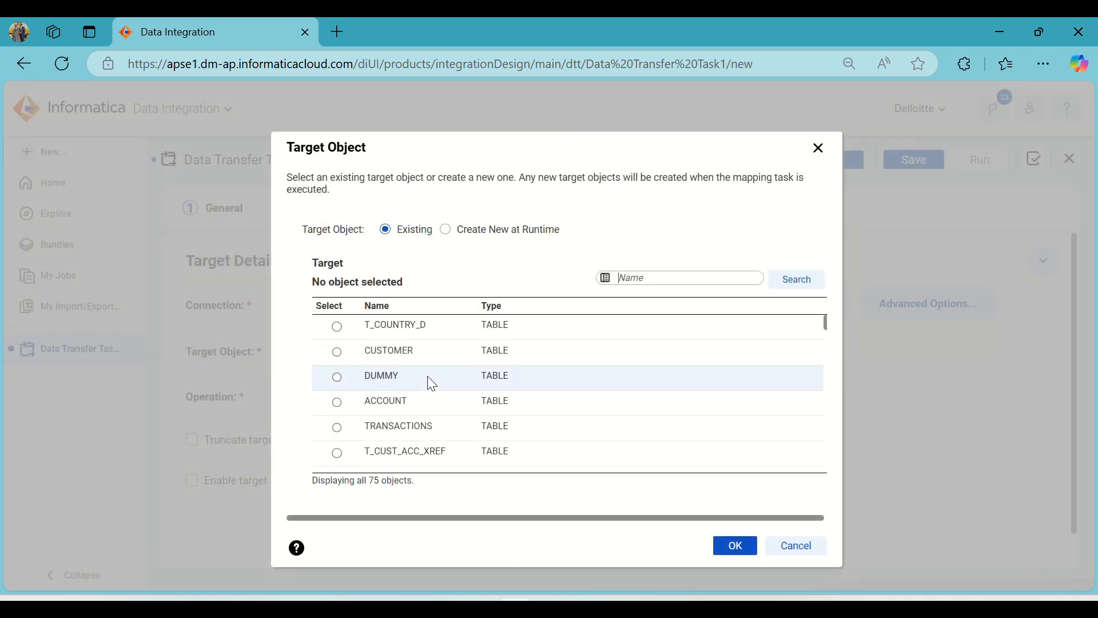
pyautogui.click(675, 280)
pyautogui.write('T')
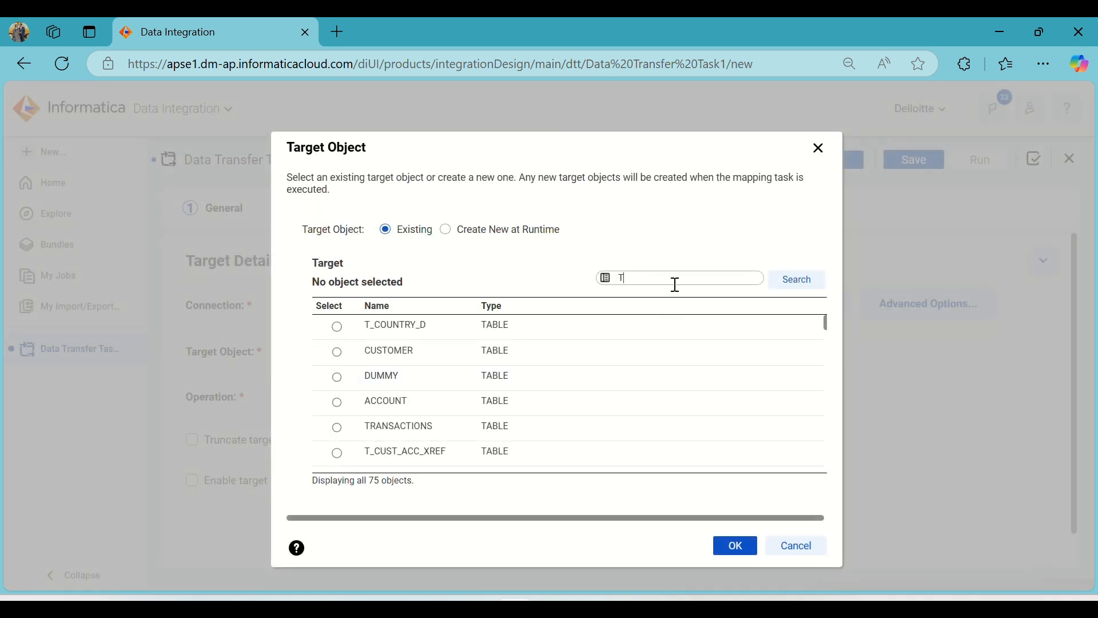
pyautogui.write('_Employee')
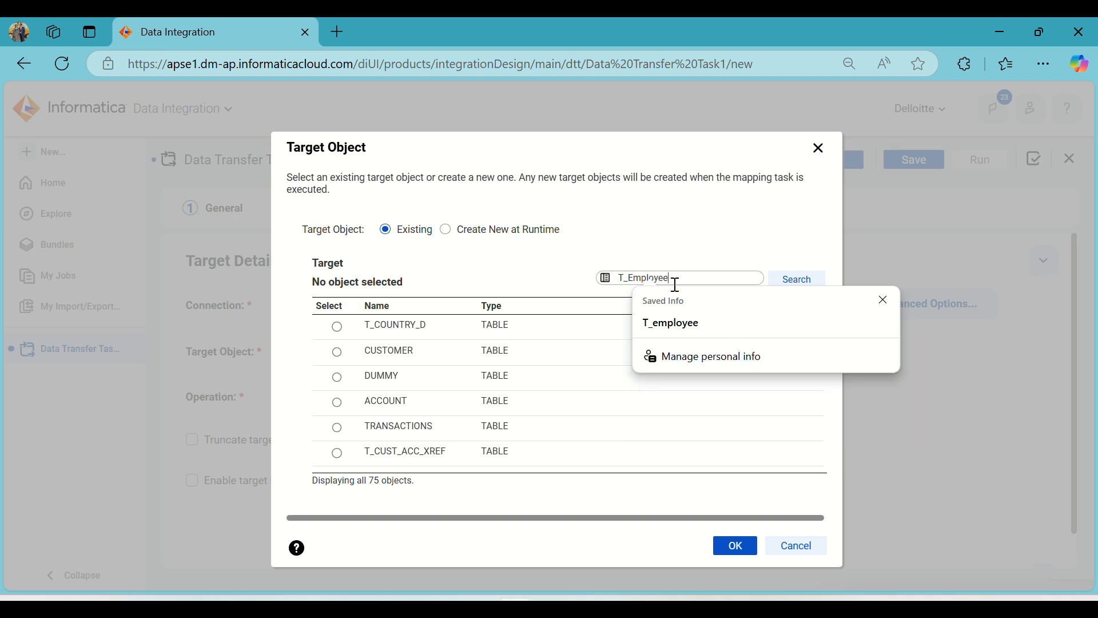
pyautogui.click(673, 324)
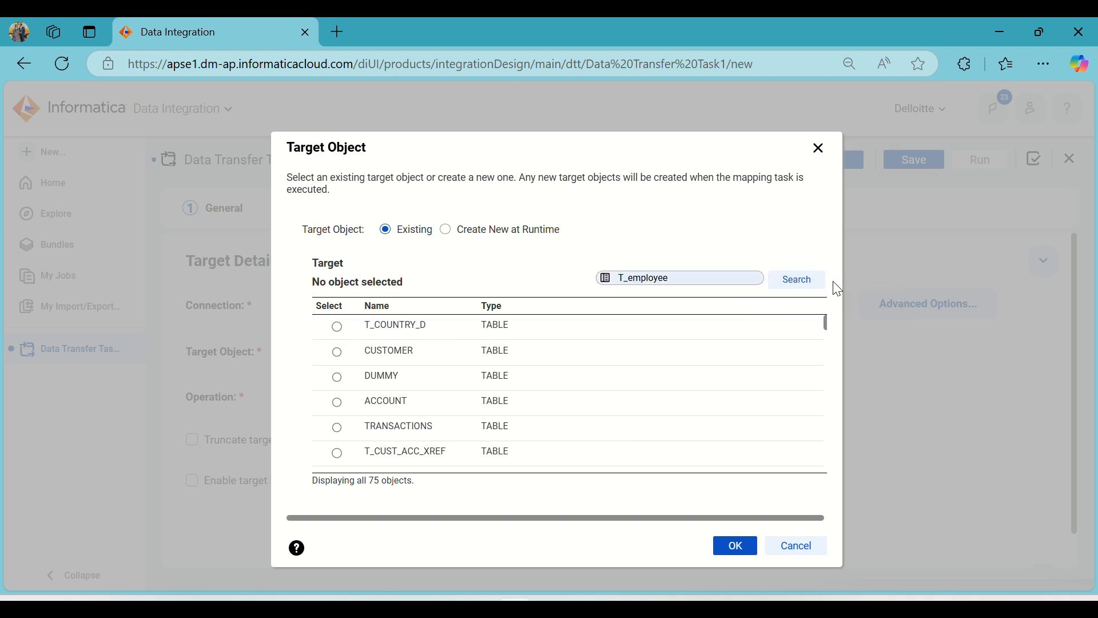
pyautogui.click(809, 279)
pyautogui.click(528, 325)
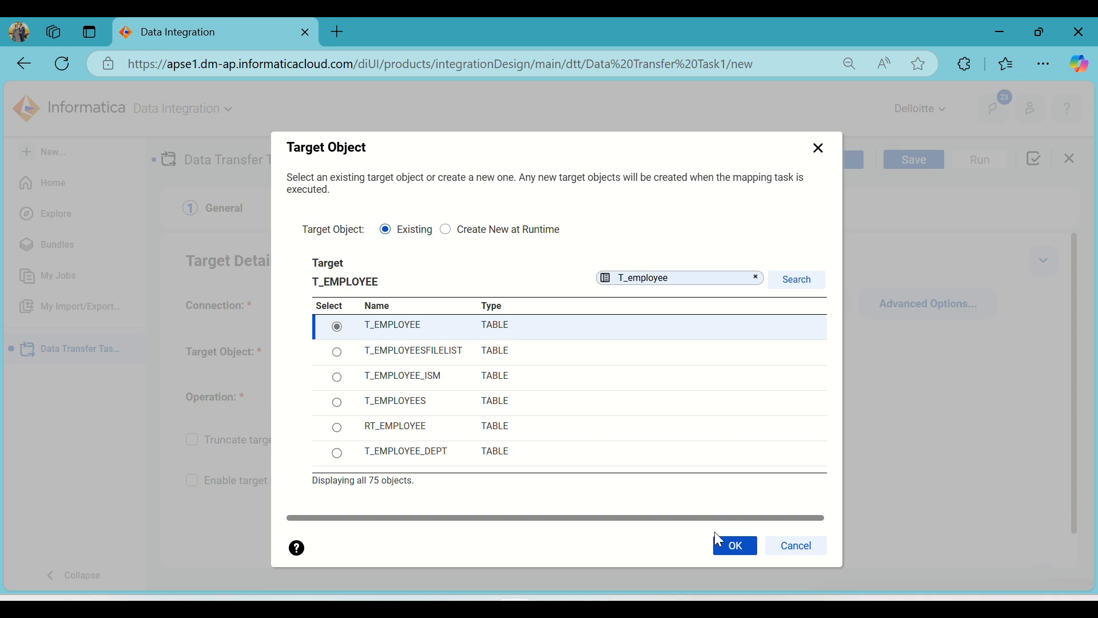
pyautogui.click(732, 544)
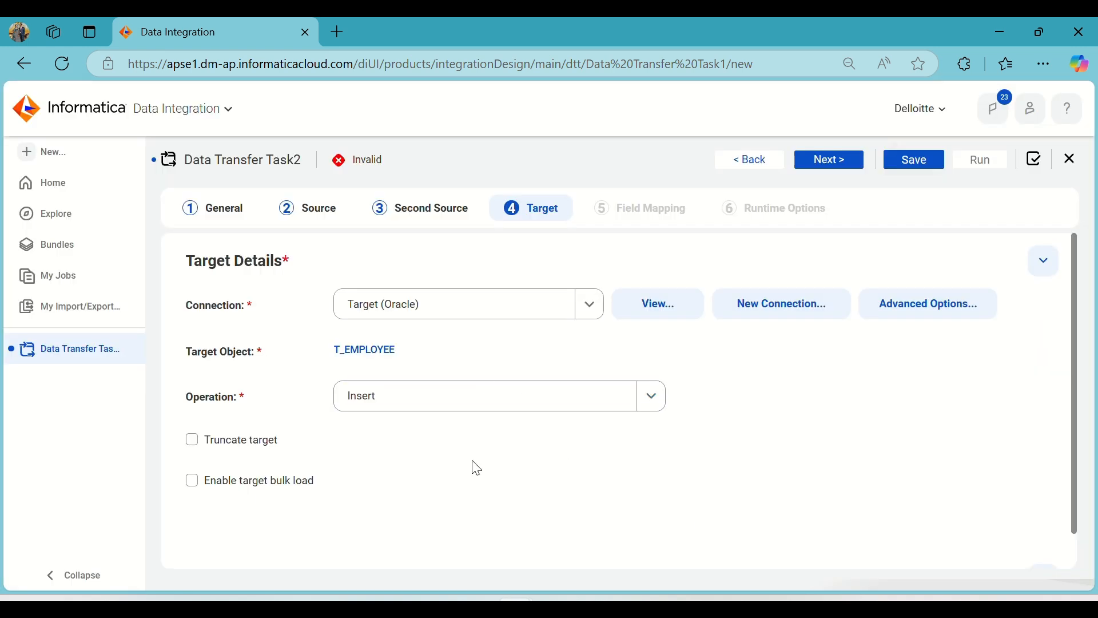
# Enable Truncate target and expand the T_EMPLOYEE data preview before moving on to field mapping
pyautogui.click(272, 448)
pyautogui.scroll(-2, 466, 383)
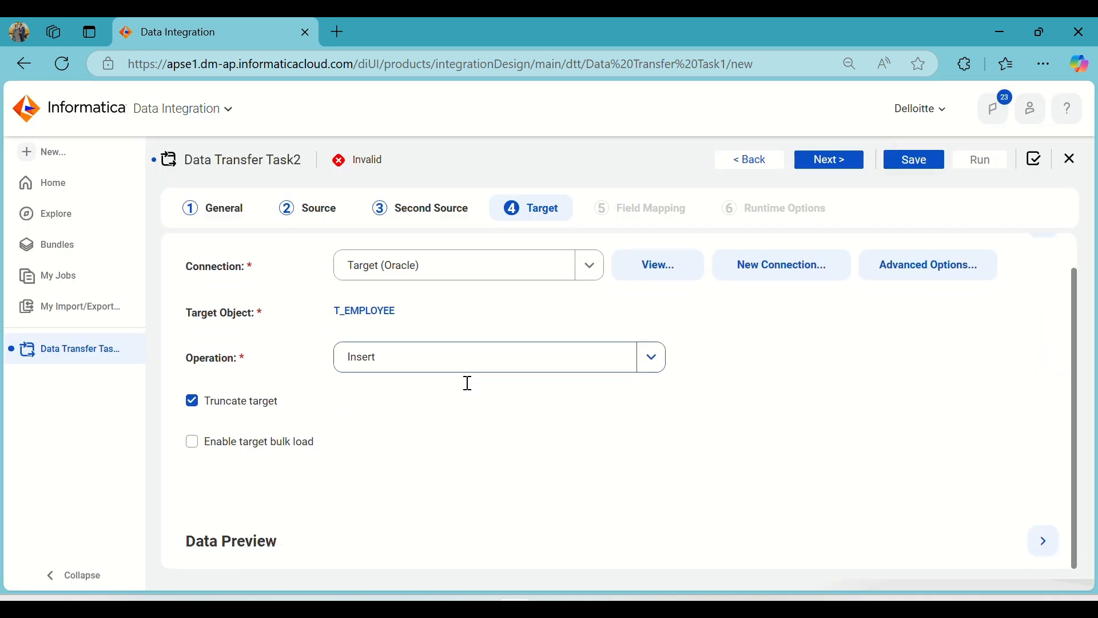
pyautogui.click(1044, 541)
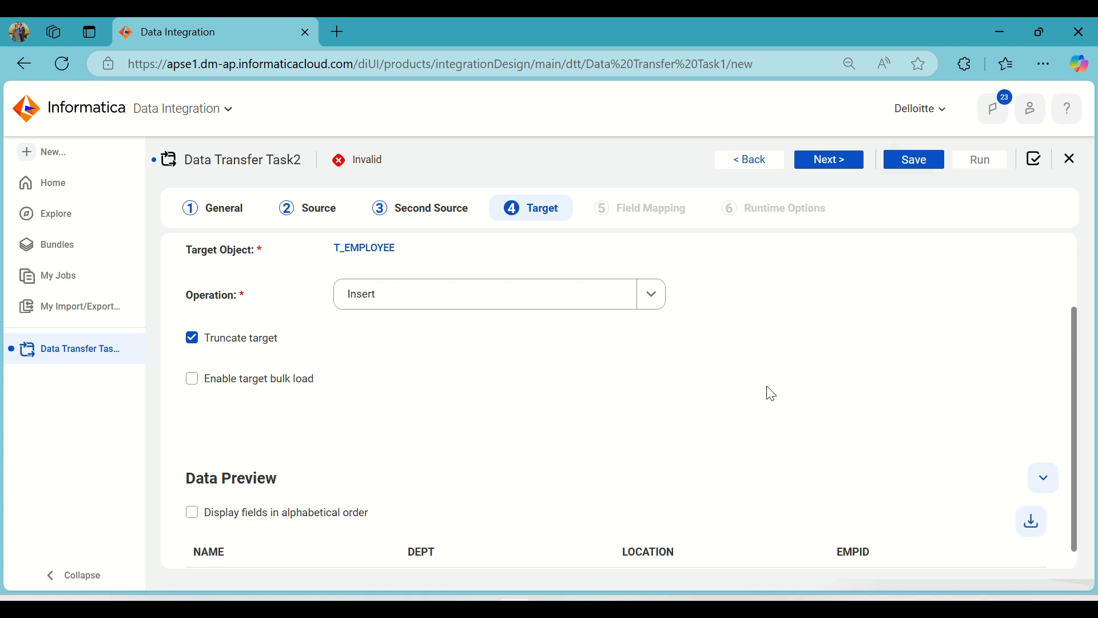
pyautogui.scroll(-1, 798, 395)
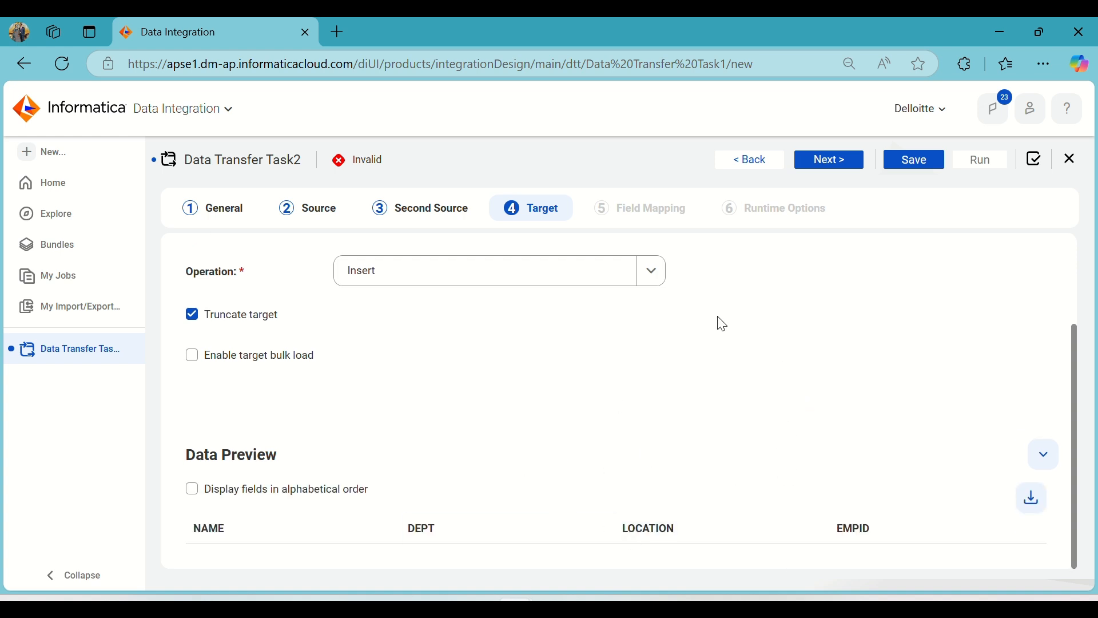
pyautogui.click(838, 167)
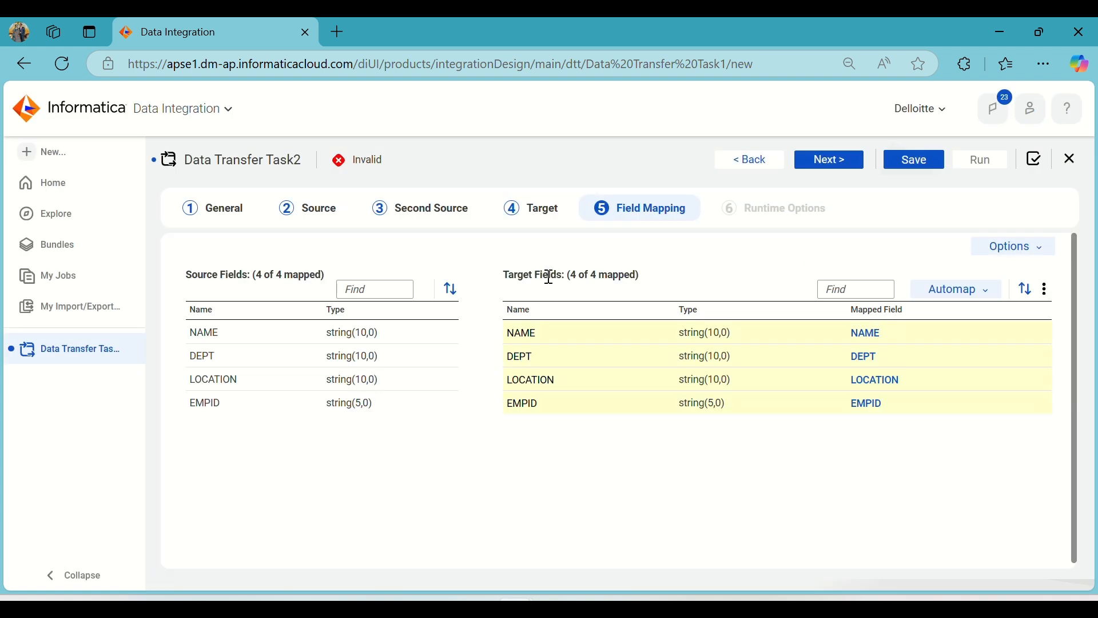
# Apply Automap > Smart Map to the fields and advance to Runtime Options
pyautogui.click(970, 289)
pyautogui.click(941, 343)
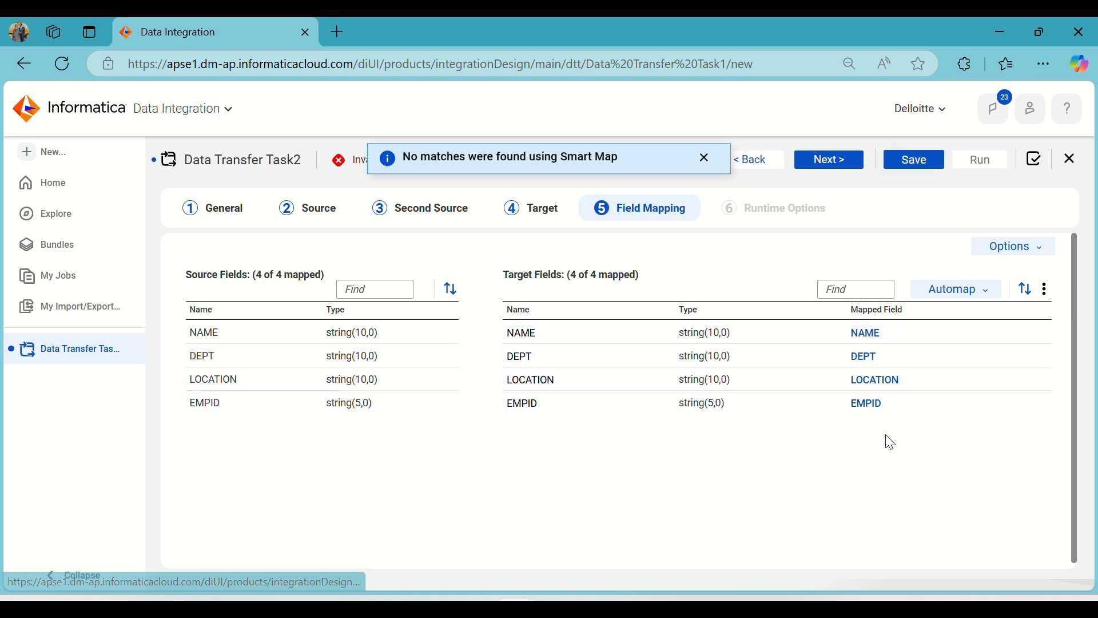
pyautogui.click(840, 162)
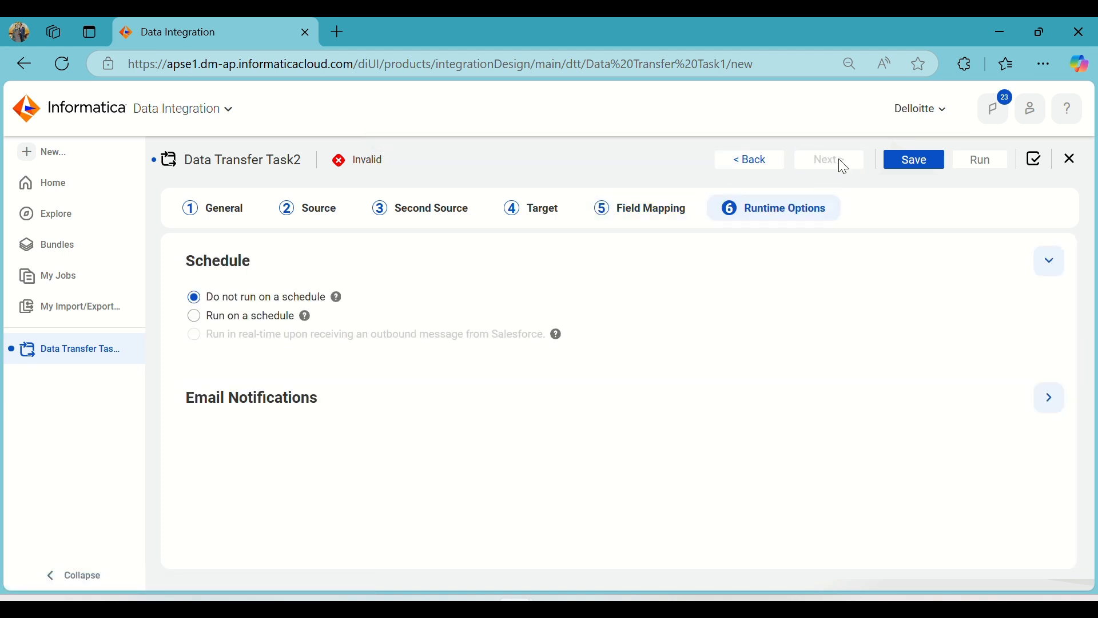
# Save and run the Data Transfer _Task, then refresh its job in My Jobs
pyautogui.click(908, 162)
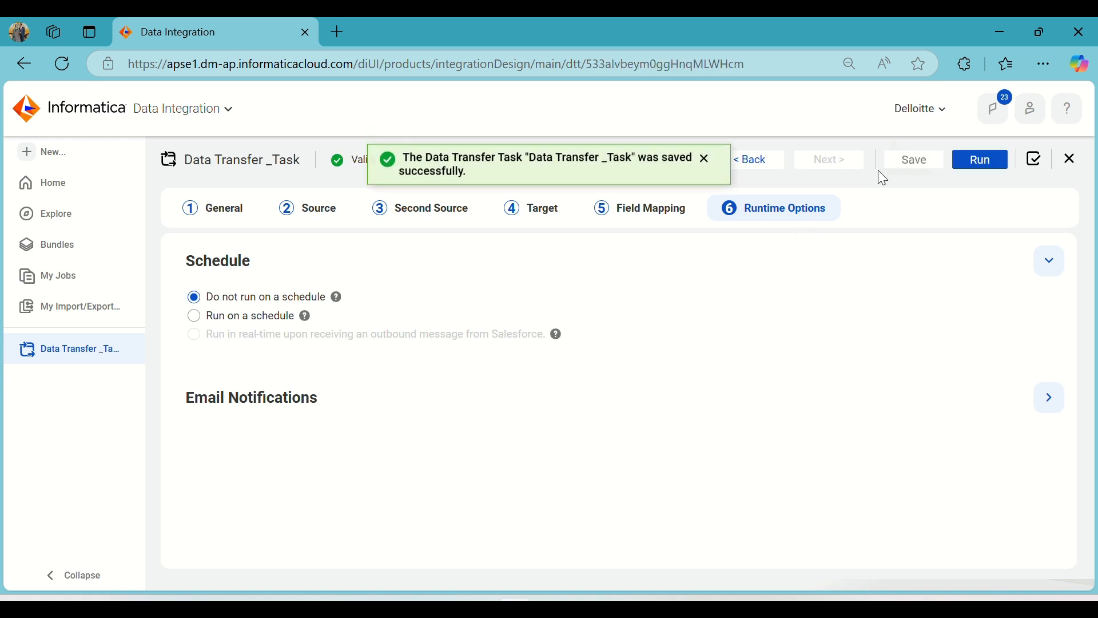
pyautogui.click(708, 160)
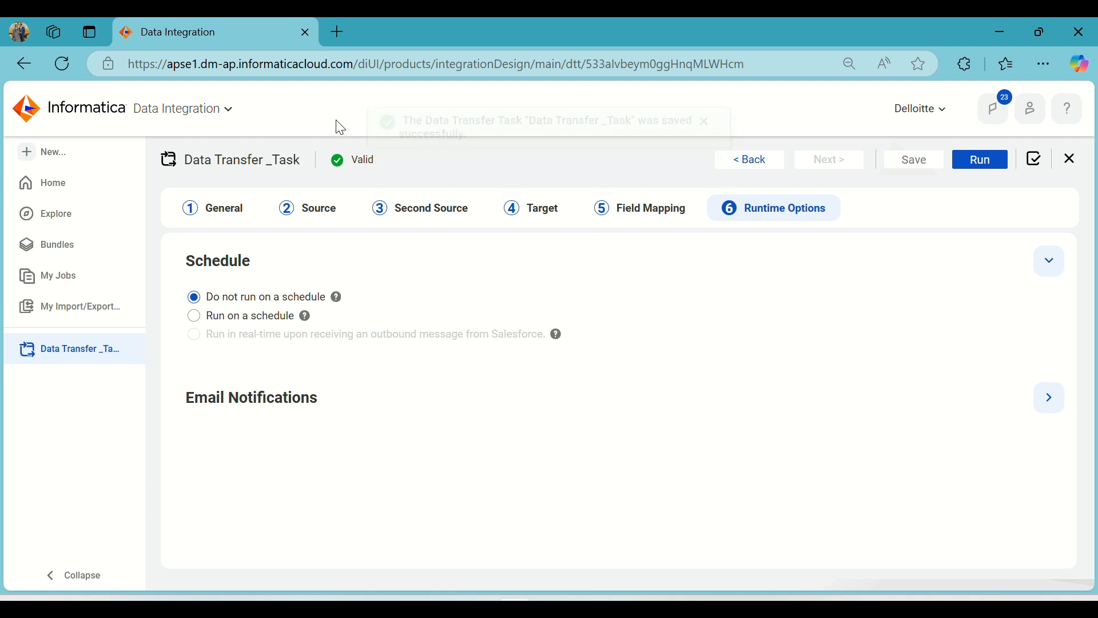
pyautogui.click(980, 166)
pyautogui.click(621, 160)
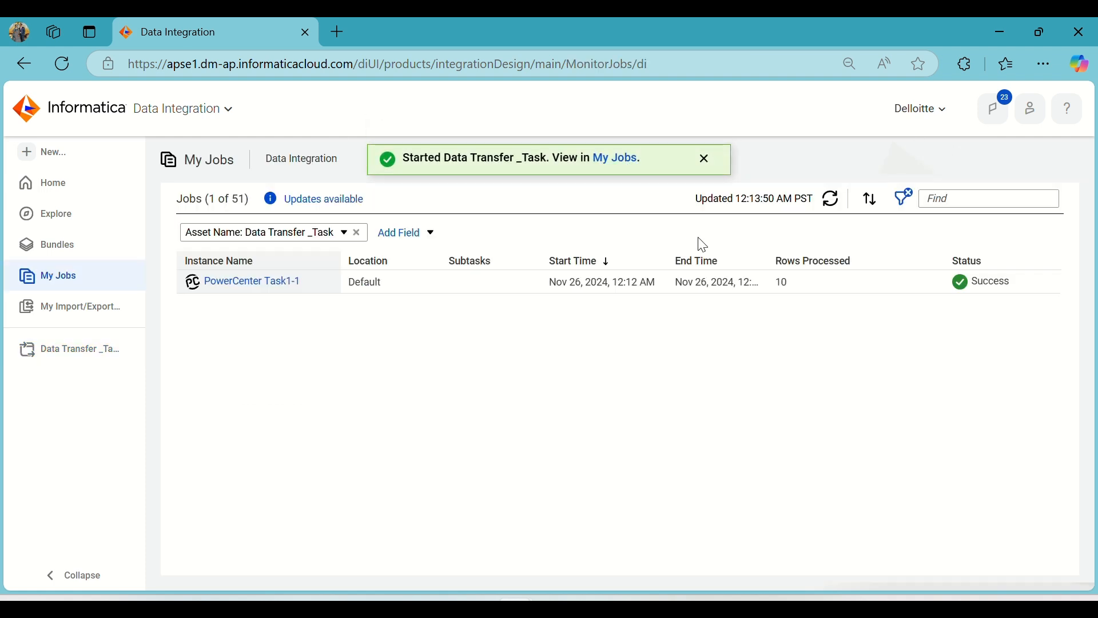
pyautogui.click(830, 205)
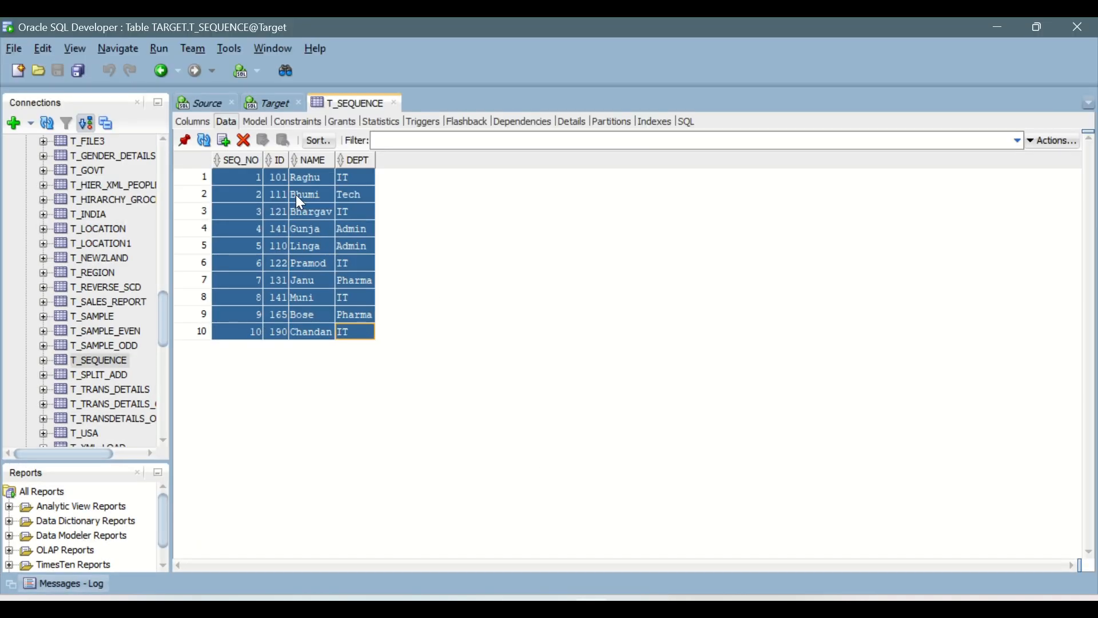
# Run 'select * from employee;' in the Source worksheet
pyautogui.click(203, 103)
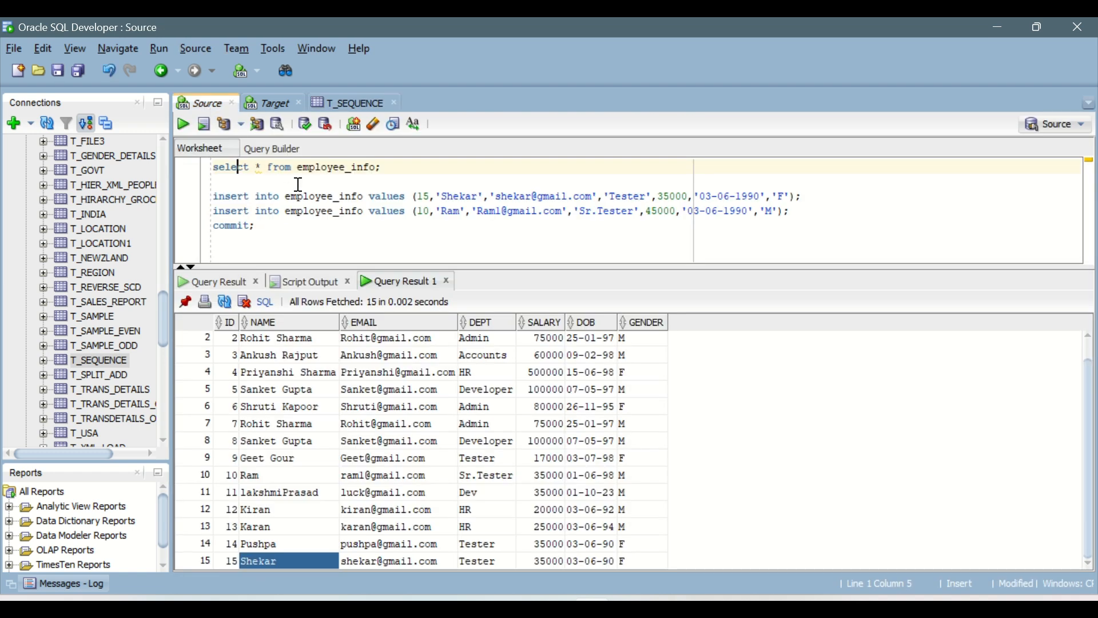
pyautogui.click(344, 186)
pyautogui.press('Return')
pyautogui.press('Return')
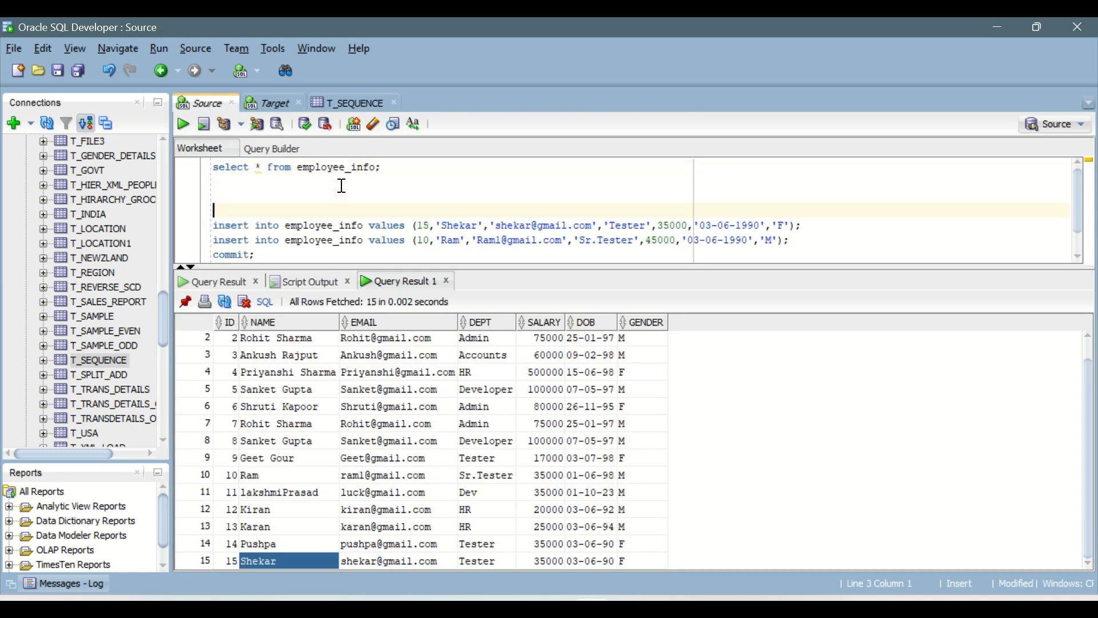
pyautogui.press('Up')
pyautogui.write('select ')
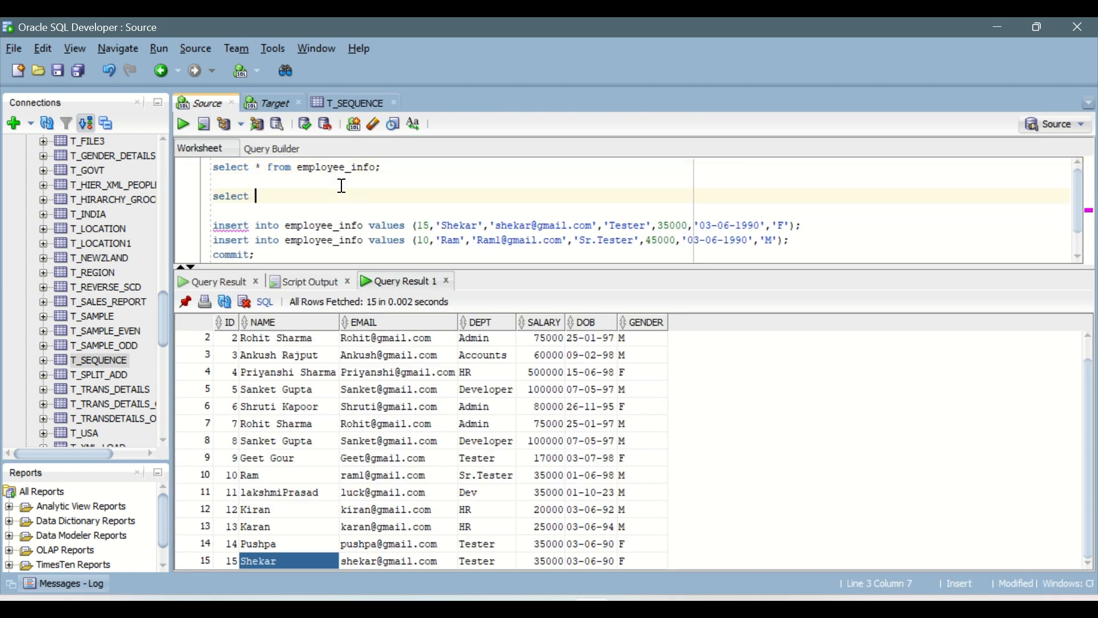
pyautogui.write('* from empl')
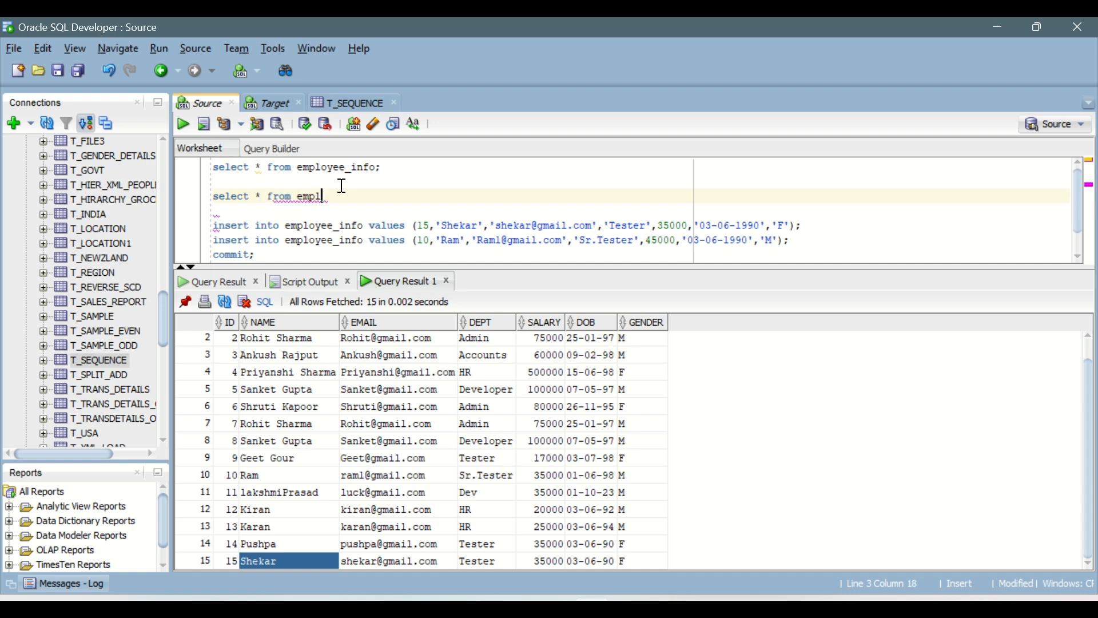
pyautogui.write('oyee;')
pyautogui.hotkey('ctrl', 'Return')
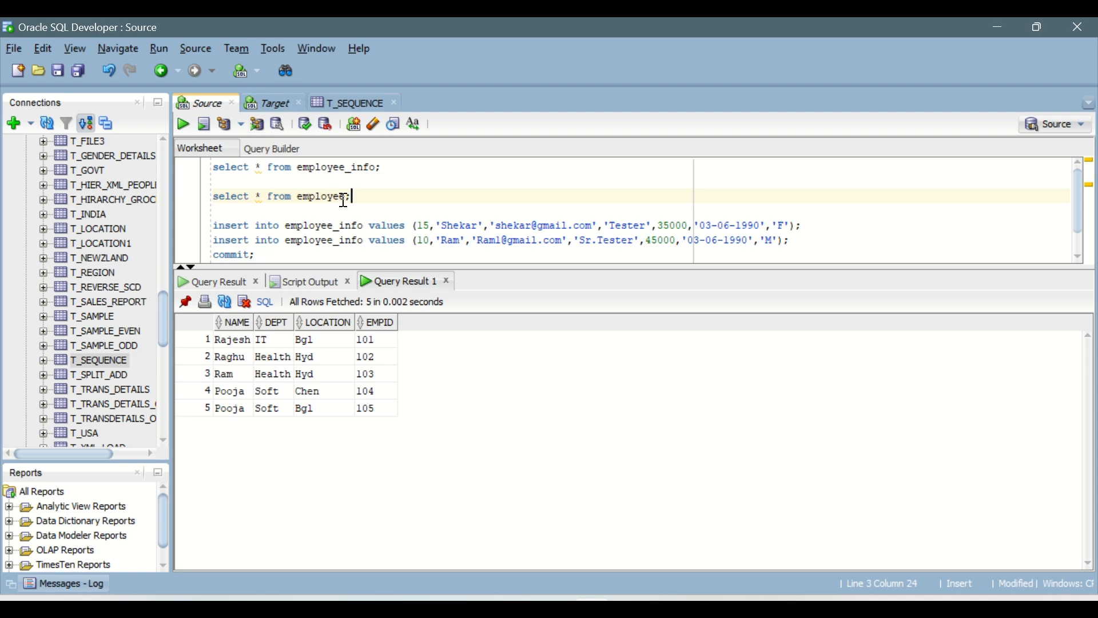
# Change the Target worksheet query to T_employee and run it, returning 5 rows
pyautogui.click(275, 103)
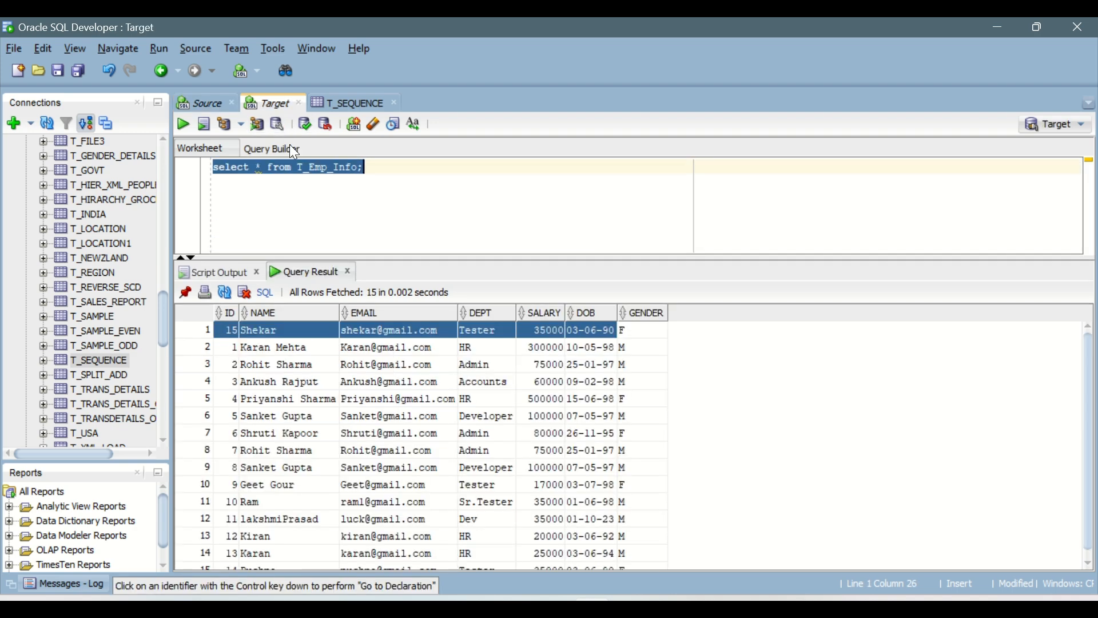
pyautogui.moveTo(310, 167); pyautogui.dragTo(362, 169)
pyautogui.write('employee')
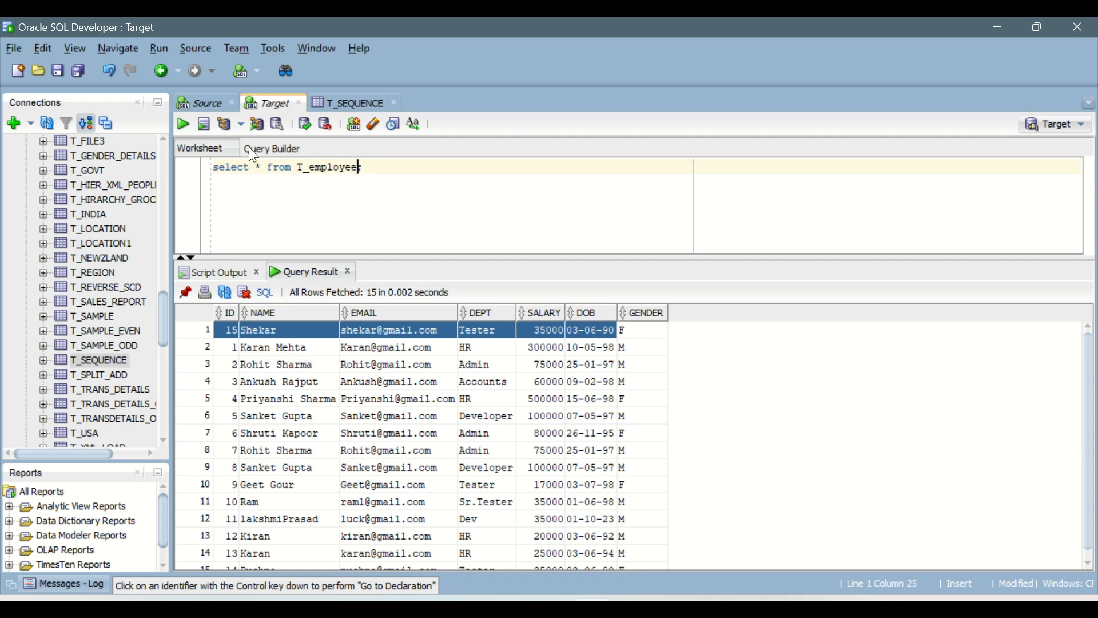
pyautogui.click(181, 121)
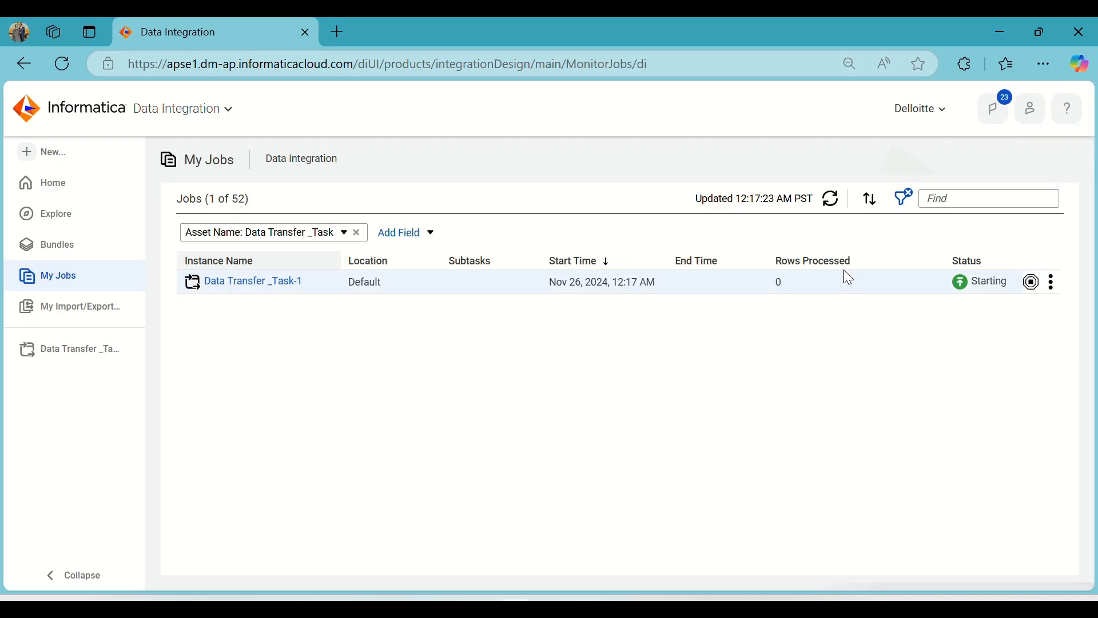
# Refresh My Jobs until Data Transfer _Task shows Success with 5 rows, then open IICS_Daily_Notes
pyautogui.click(826, 203)
pyautogui.click(826, 205)
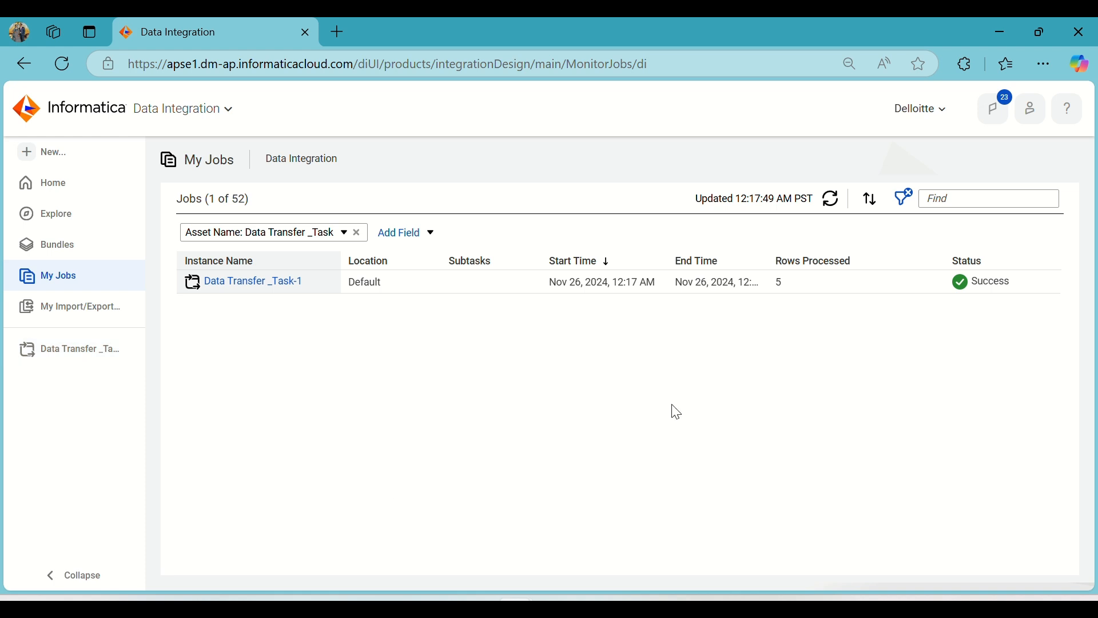
pyautogui.click(632, 578)
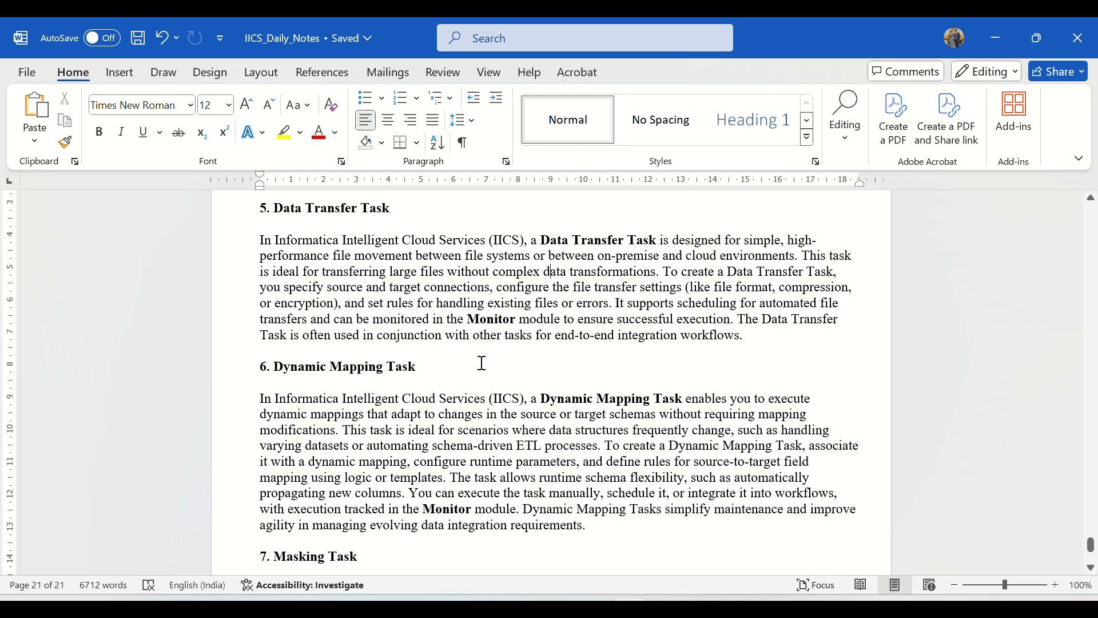
# Read through the Data Transfer Task and 6. Dynamic Mapping Task notes, then bring up the browser windows
pyautogui.scroll(3, 482, 362)
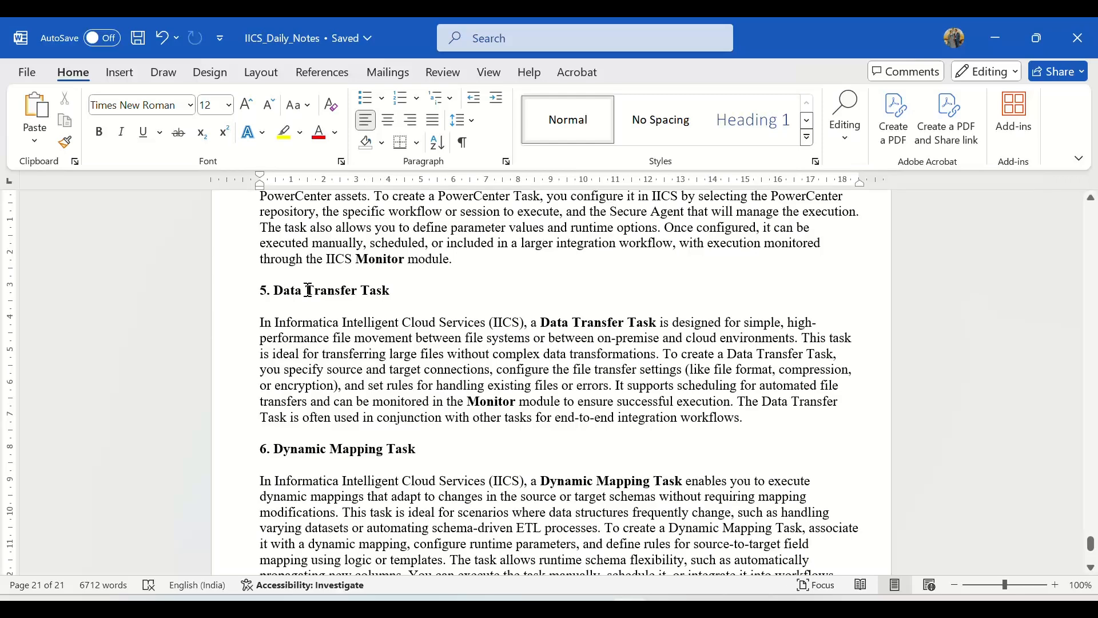
pyautogui.moveTo(279, 288); pyautogui.dragTo(382, 290)
pyautogui.click(356, 365)
pyautogui.scroll(-6, 356, 365)
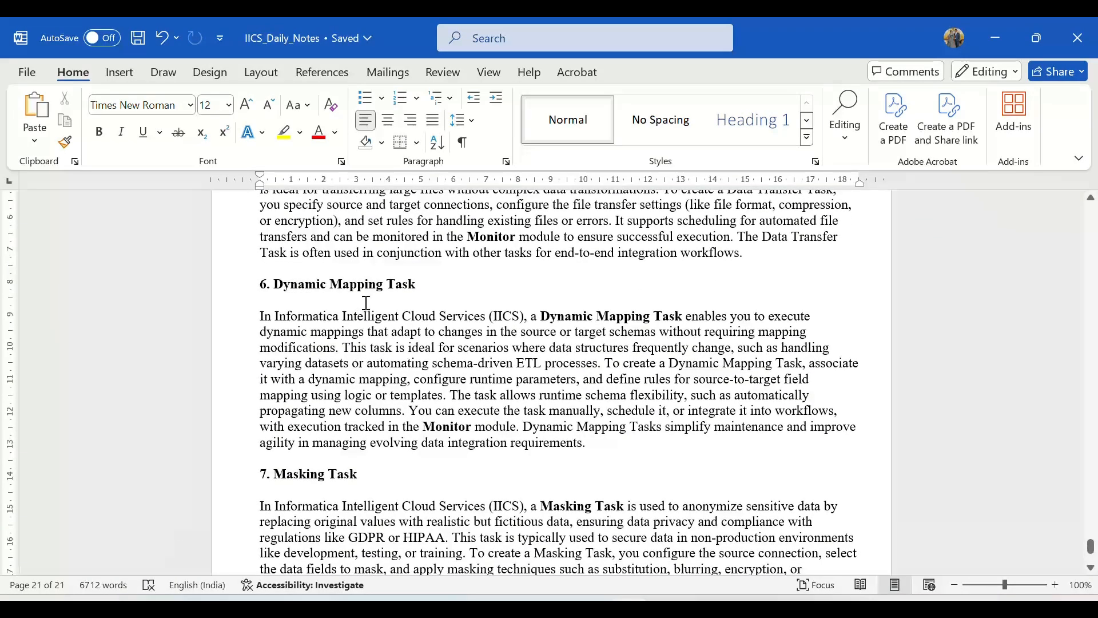
pyautogui.moveTo(275, 286); pyautogui.dragTo(411, 286)
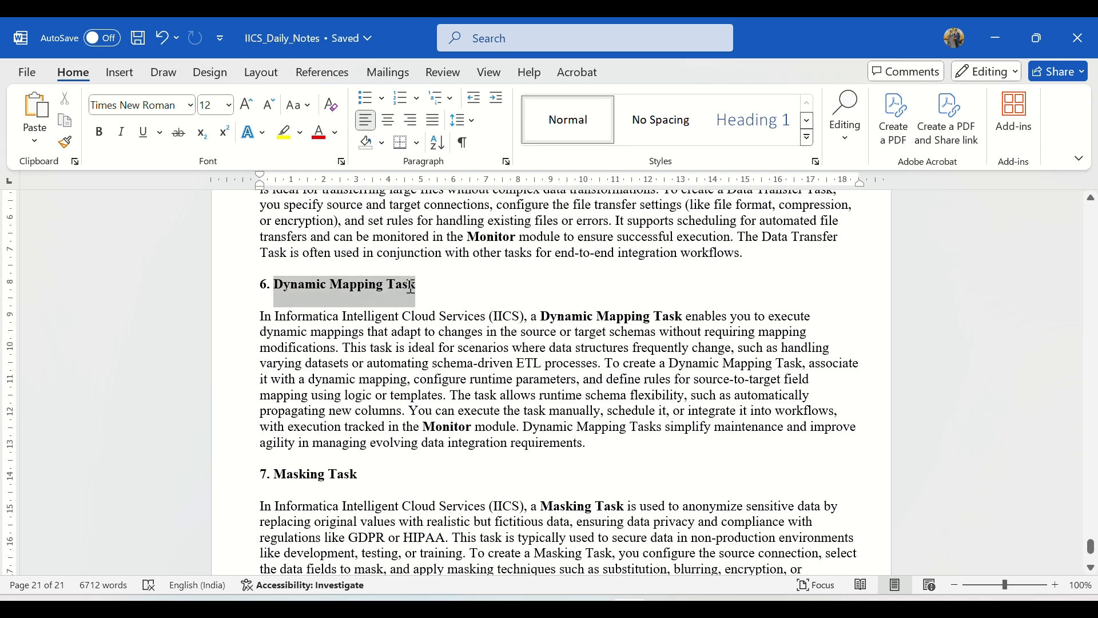
pyautogui.scroll(-1, 446, 311)
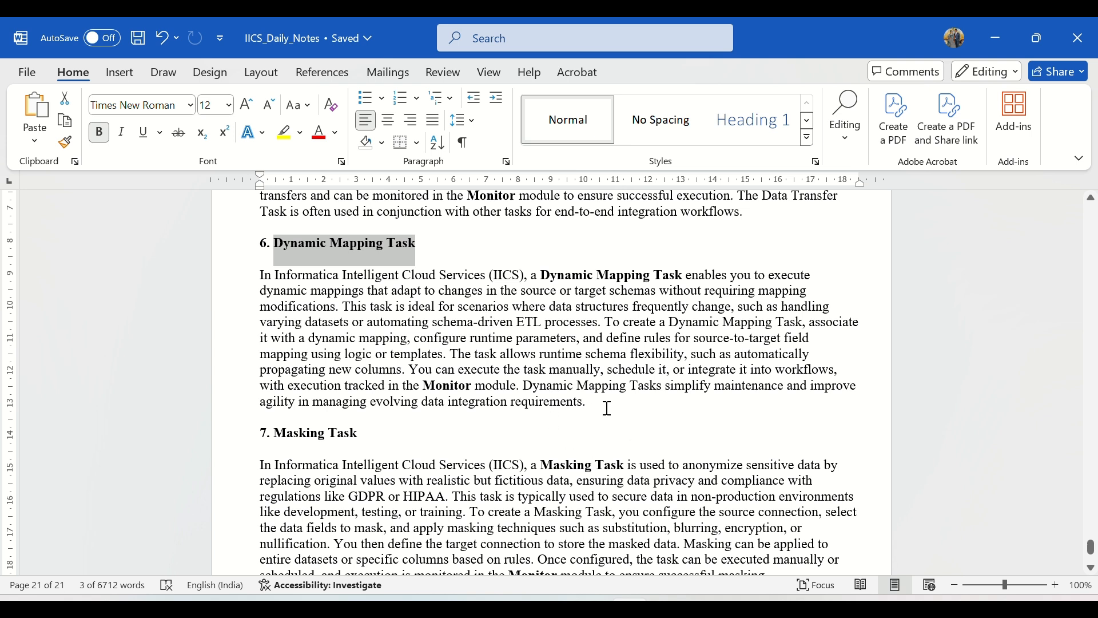
pyautogui.moveTo(608, 408); pyautogui.dragTo(262, 243)
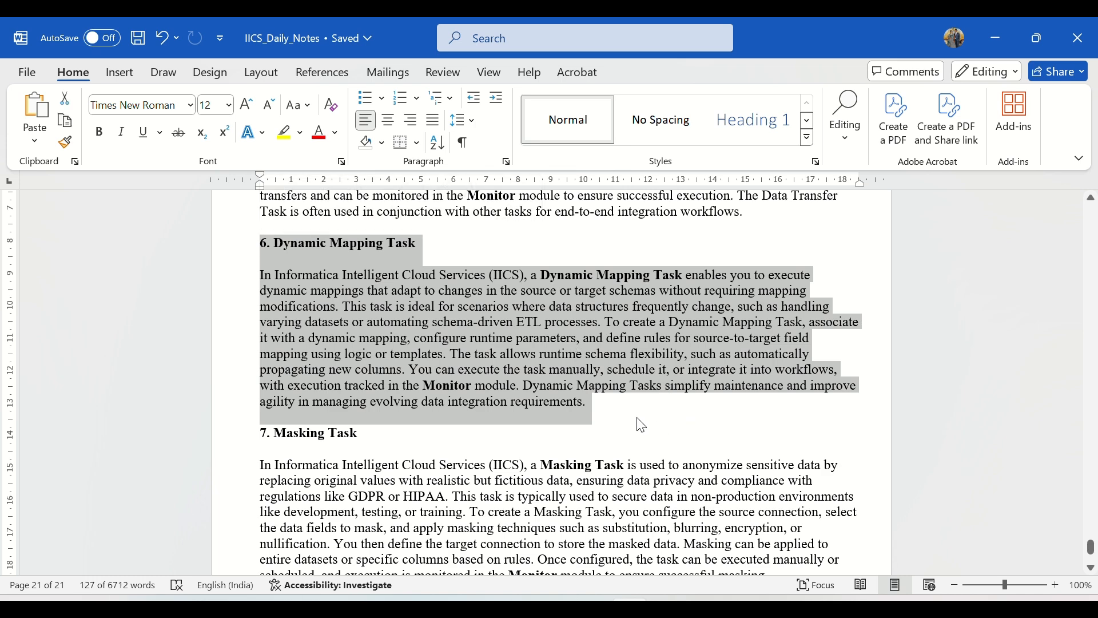
pyautogui.click(610, 397)
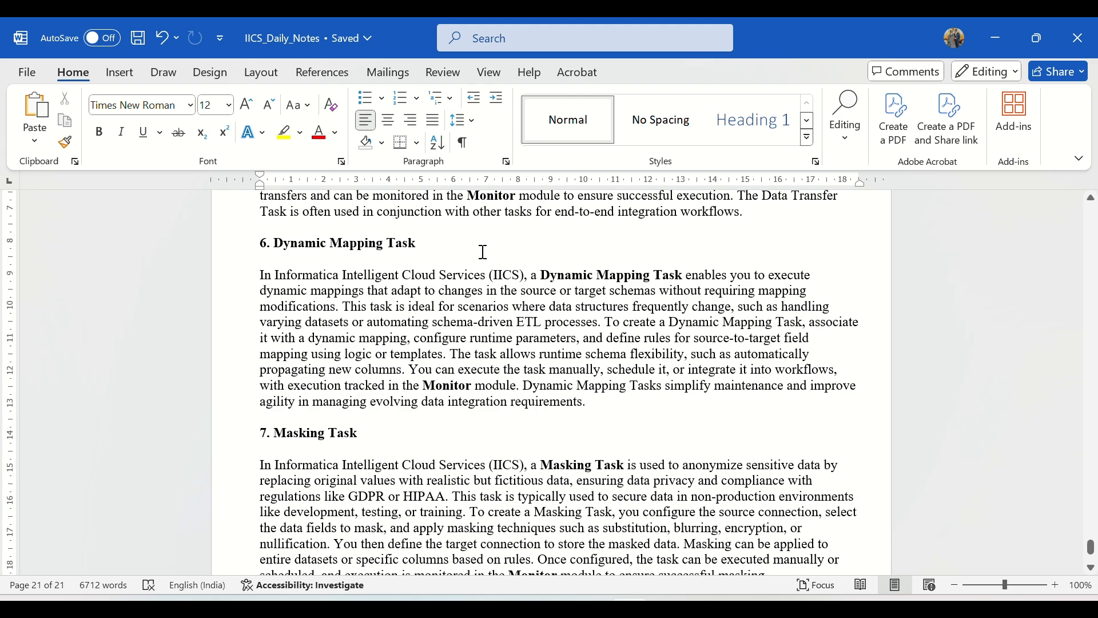
pyautogui.click(515, 609)
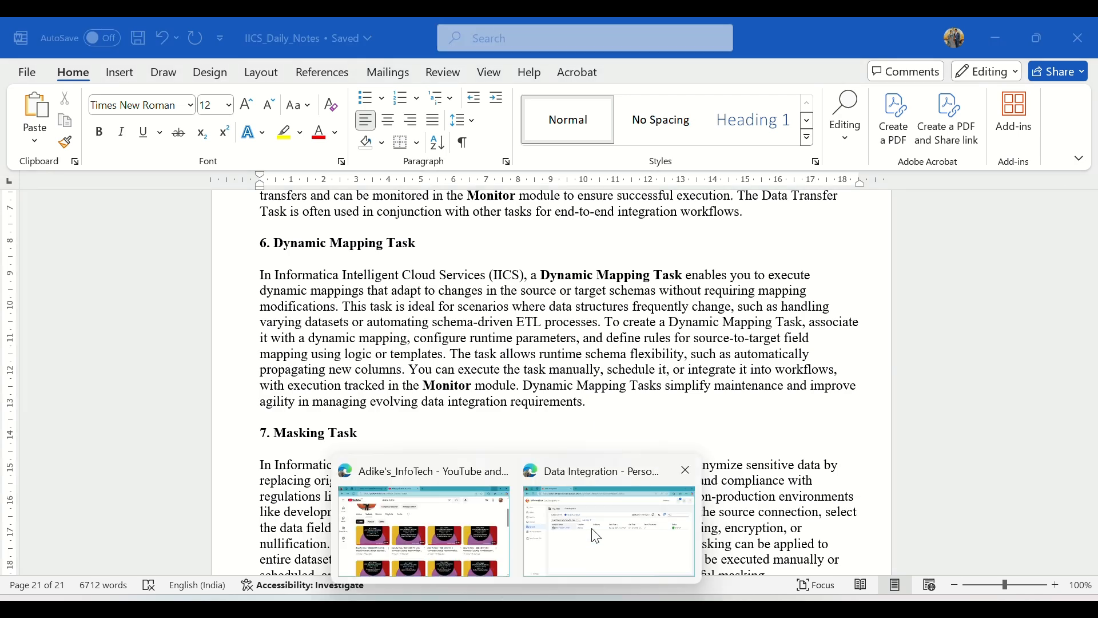
# Create a new Dynamic Mapping Task from the New asset menu
pyautogui.click(595, 535)
pyautogui.click(59, 160)
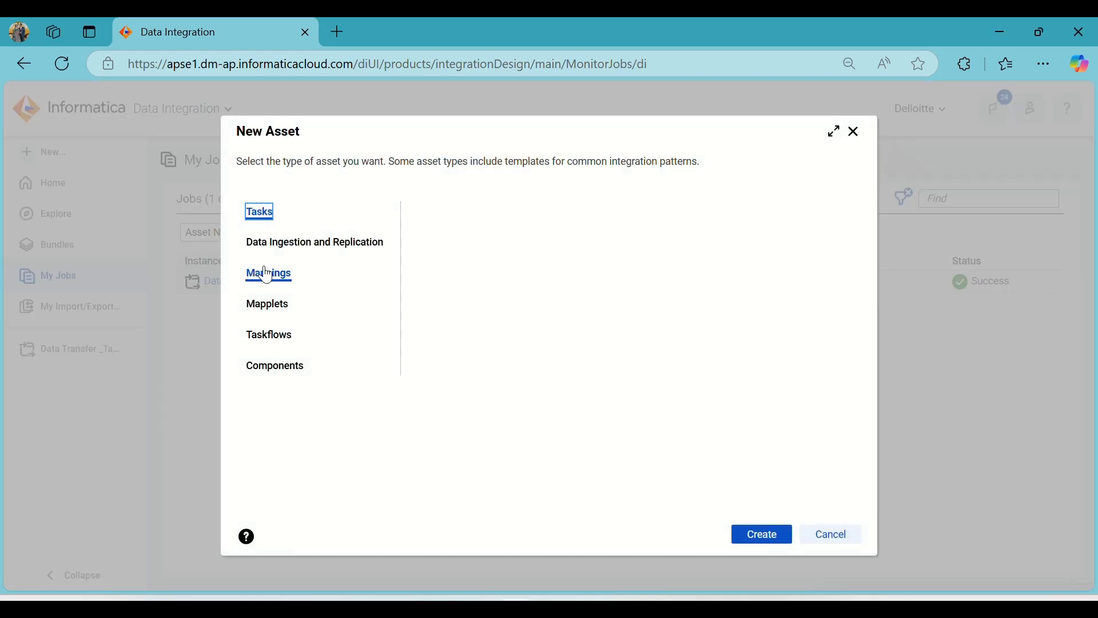
pyautogui.scroll(-2, 483, 343)
pyautogui.click(531, 348)
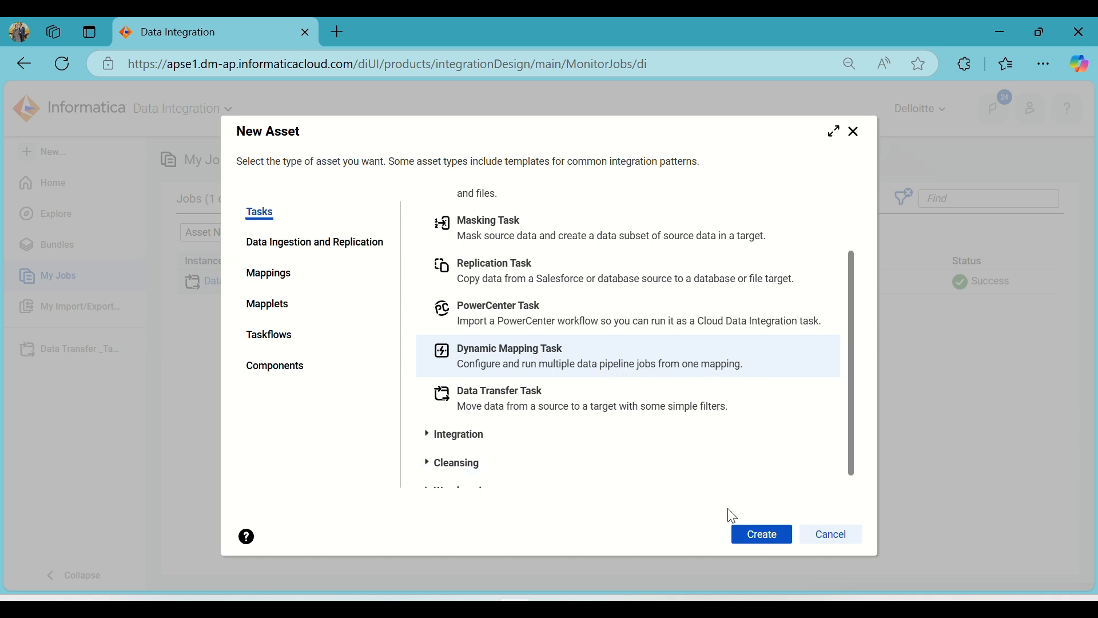
pyautogui.click(750, 537)
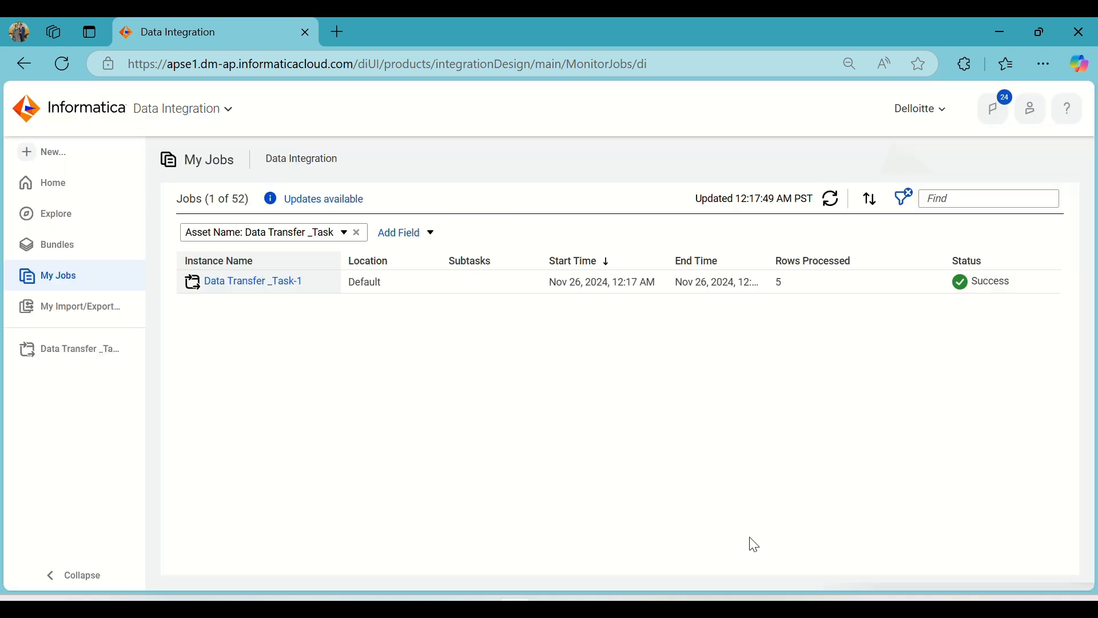
# Set the runtime environment to ADIKELOKESH and try choosing mapping m_Target_Transformation_SCD1, then cancel
pyautogui.scroll(-1, 383, 335)
pyautogui.click(434, 458)
pyautogui.click(432, 509)
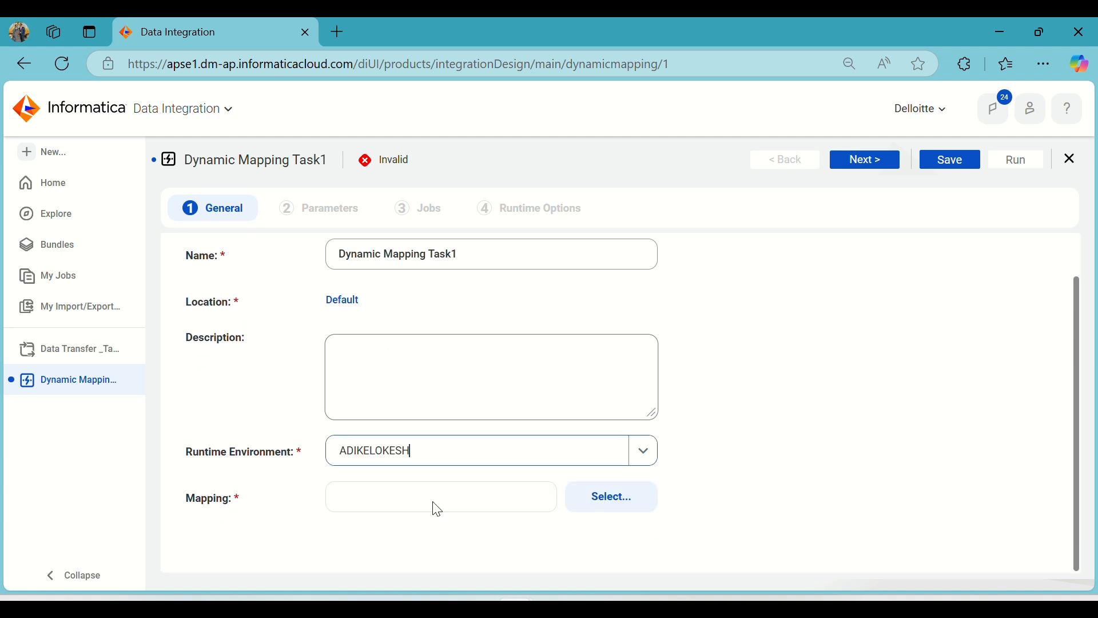
pyautogui.click(493, 499)
pyautogui.click(632, 503)
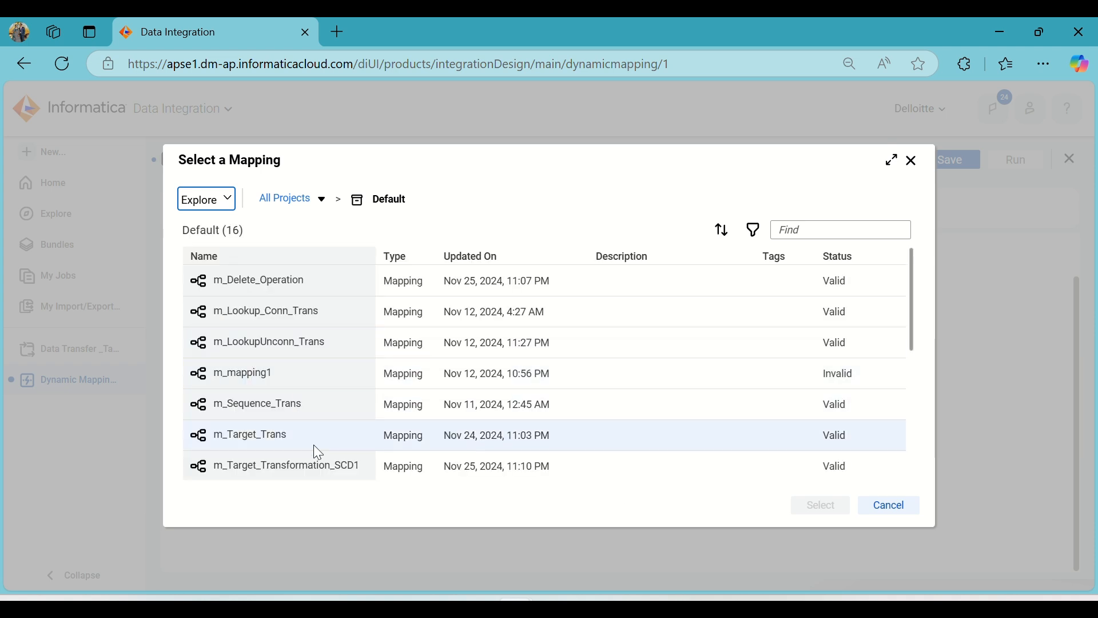
pyautogui.click(615, 476)
pyautogui.click(797, 513)
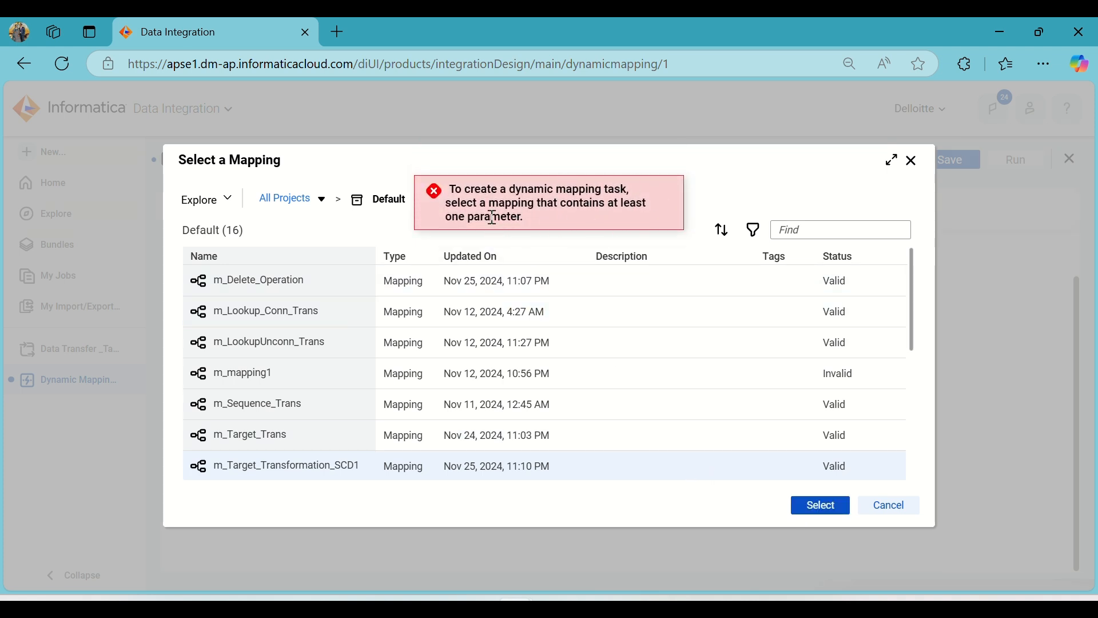
pyautogui.click(889, 506)
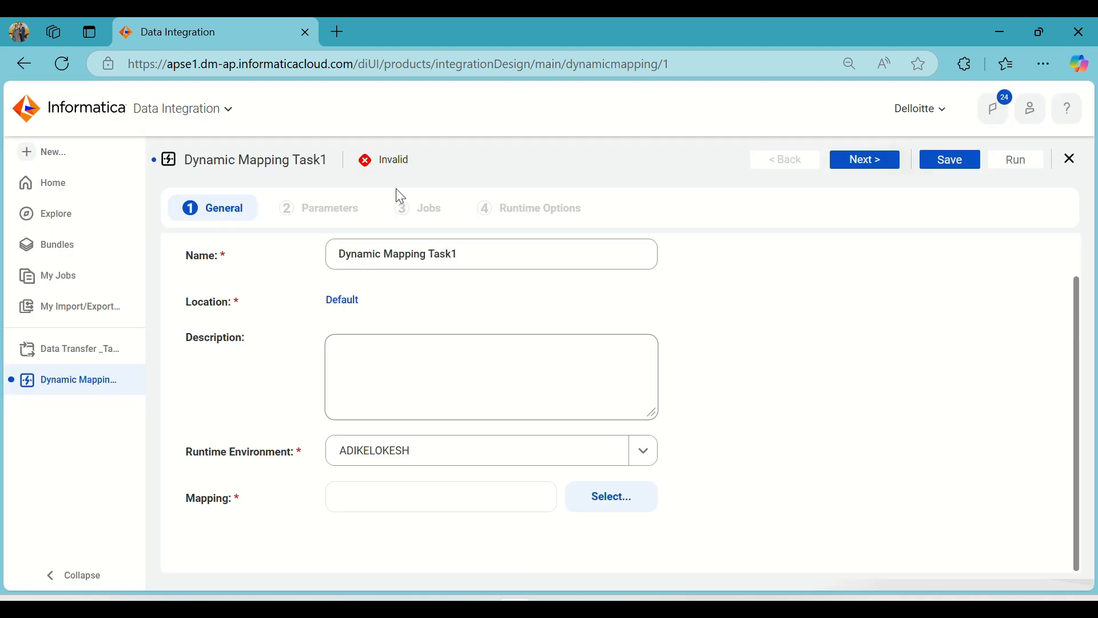
# Discard the Dynamic Mapping Task1 draft, close the Data Transfer asset, and return Home
pyautogui.click(1070, 159)
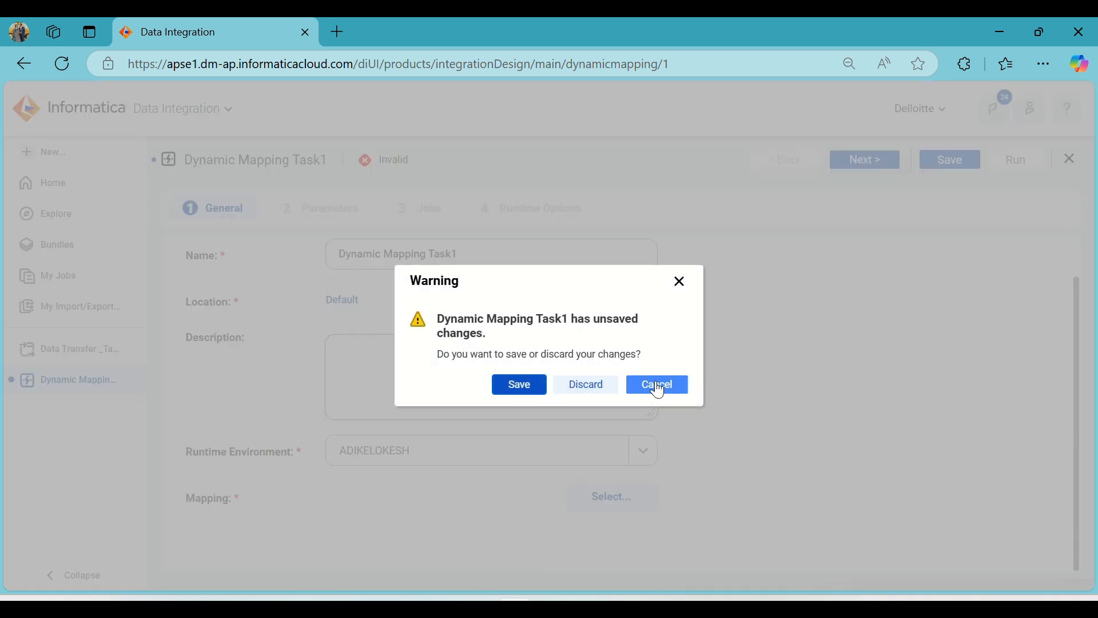
pyautogui.click(583, 385)
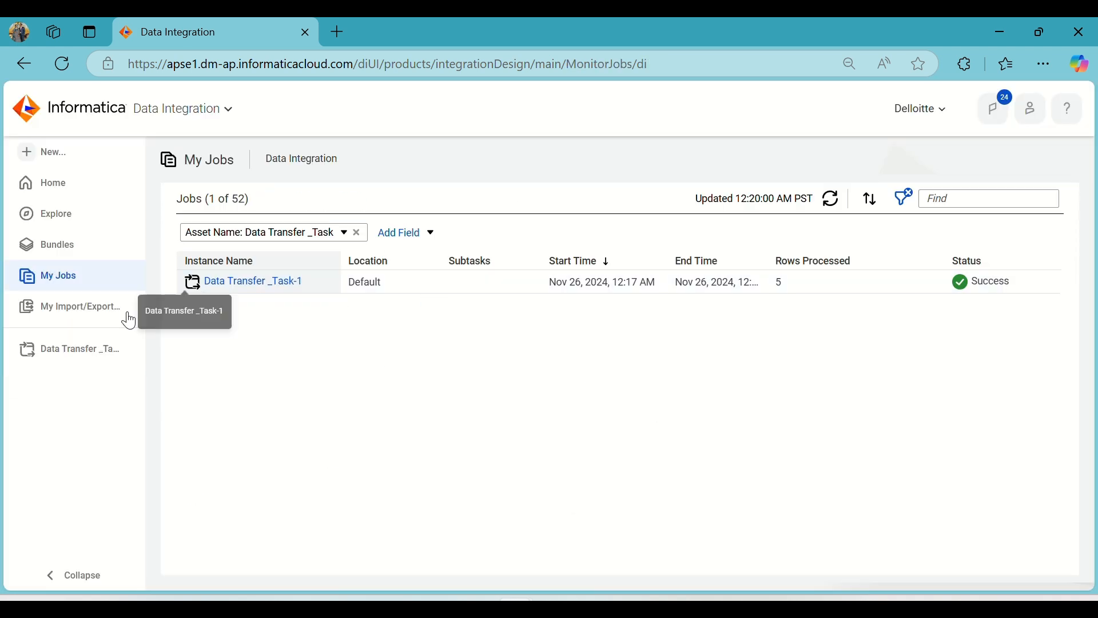
pyautogui.click(135, 350)
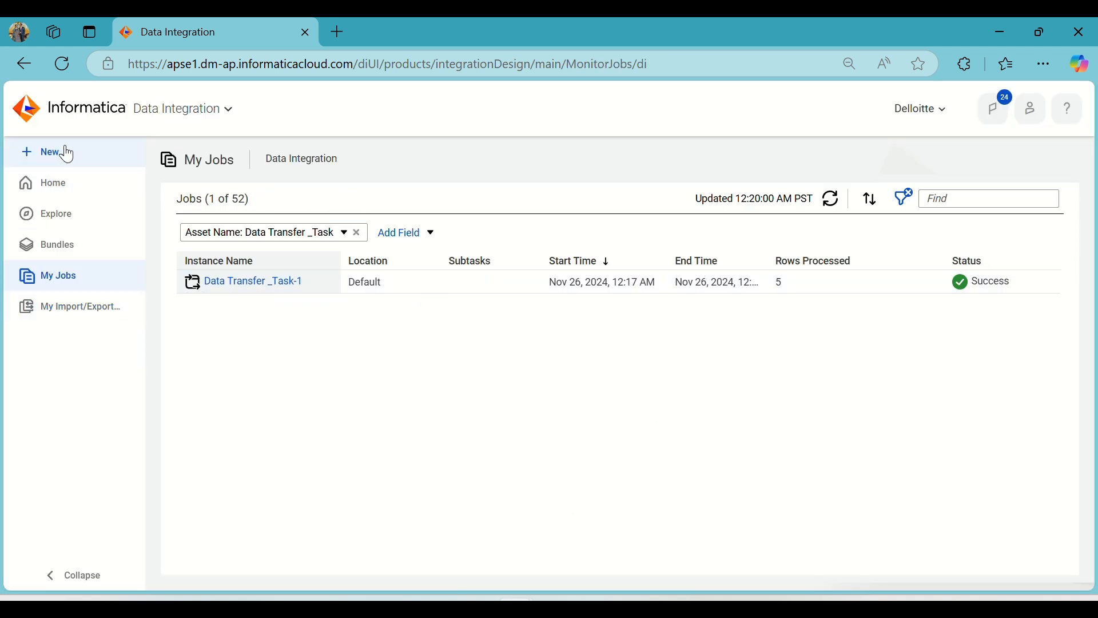
pyautogui.click(61, 185)
pyautogui.moveTo(658, 598)
pyautogui.click(629, 531)
# Scroll back to the DAY-18 list of seven task types and highlight Dynamic Mapping Task
pyautogui.scroll(15, 435, 365)
pyautogui.scroll(8, 432, 364)
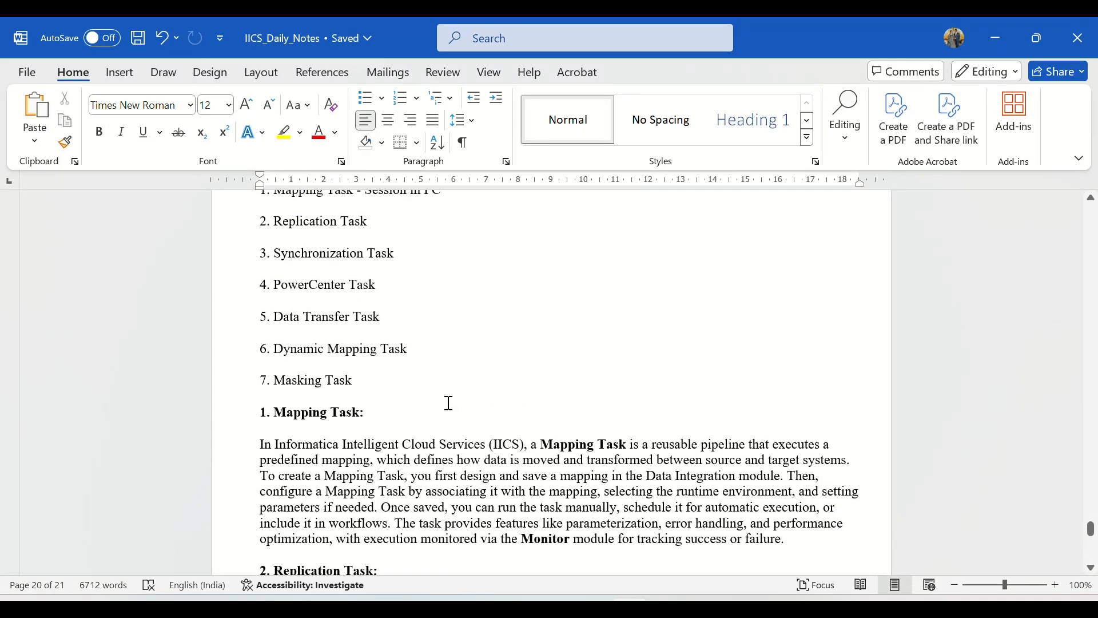
pyautogui.scroll(4, 449, 402)
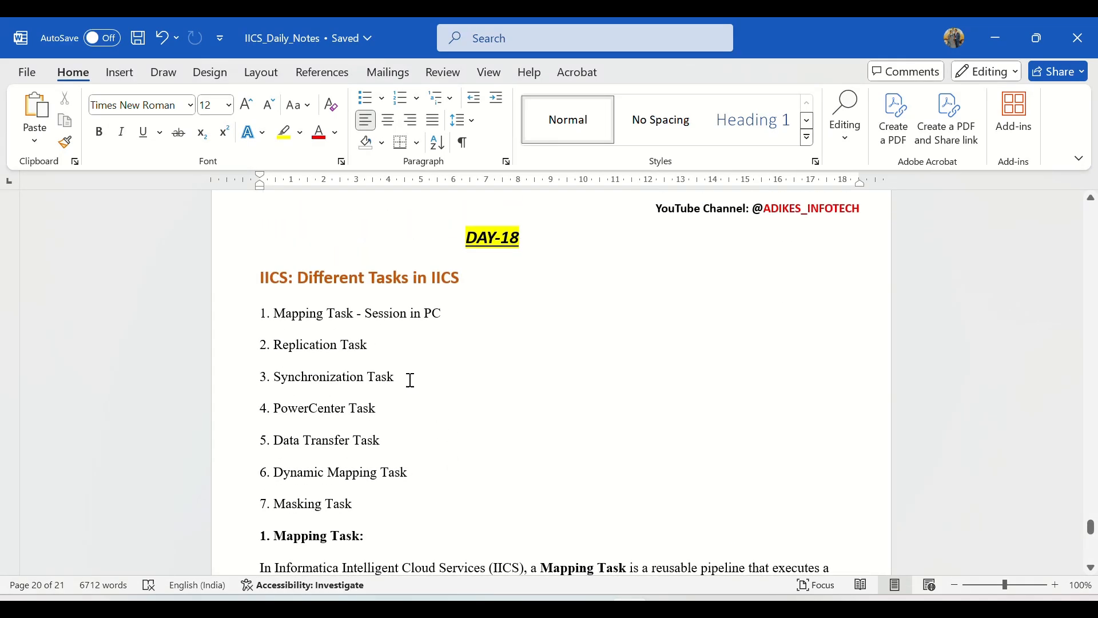
pyautogui.scroll(-10, 497, 383)
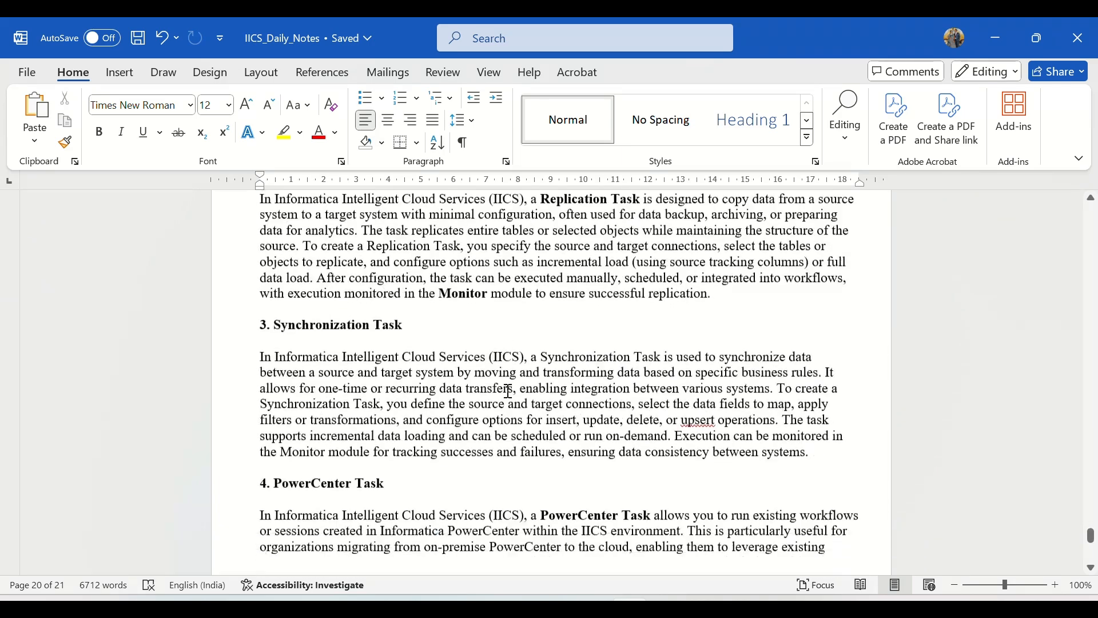
pyautogui.scroll(8, 509, 392)
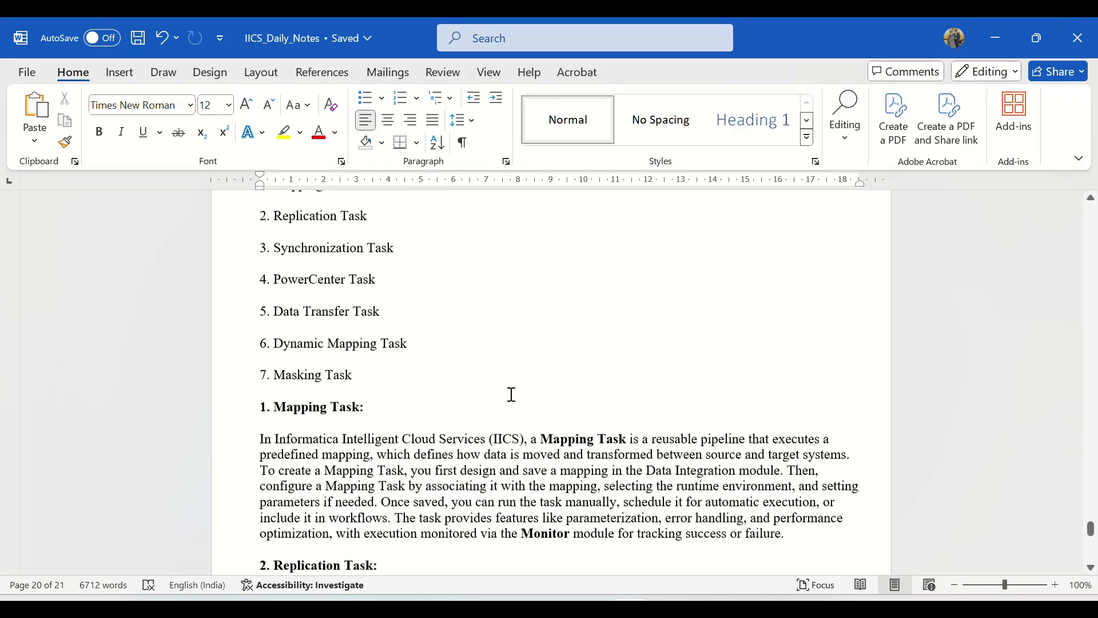
pyautogui.scroll(3, 510, 393)
pyautogui.scroll(3, 385, 307)
pyautogui.scroll(-1, 514, 313)
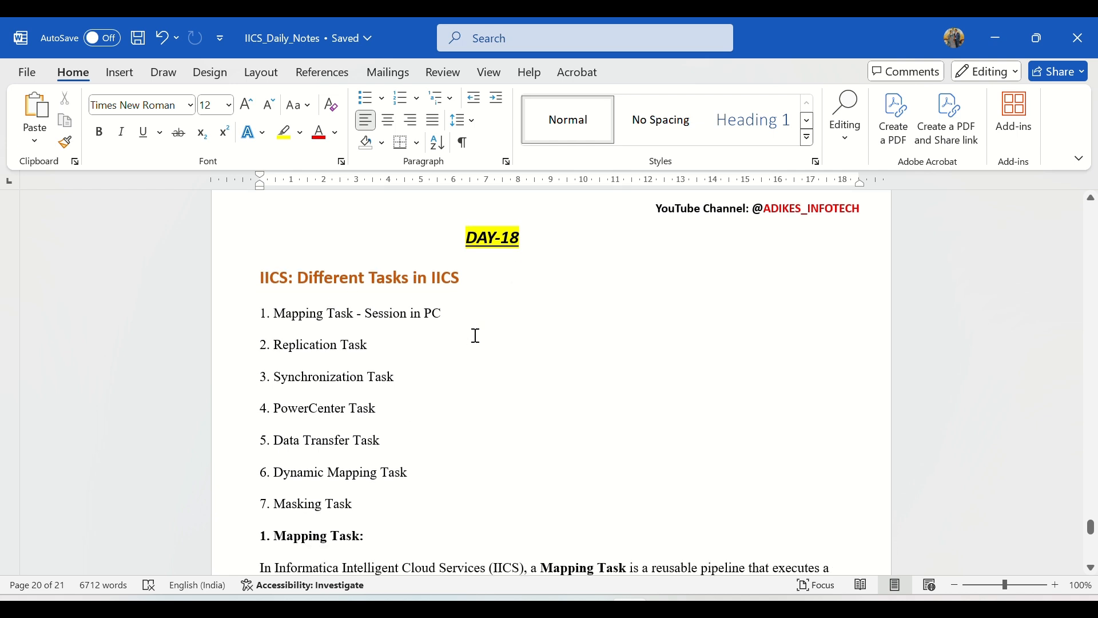
pyautogui.scroll(-3, 495, 340)
pyautogui.scroll(-2, 504, 342)
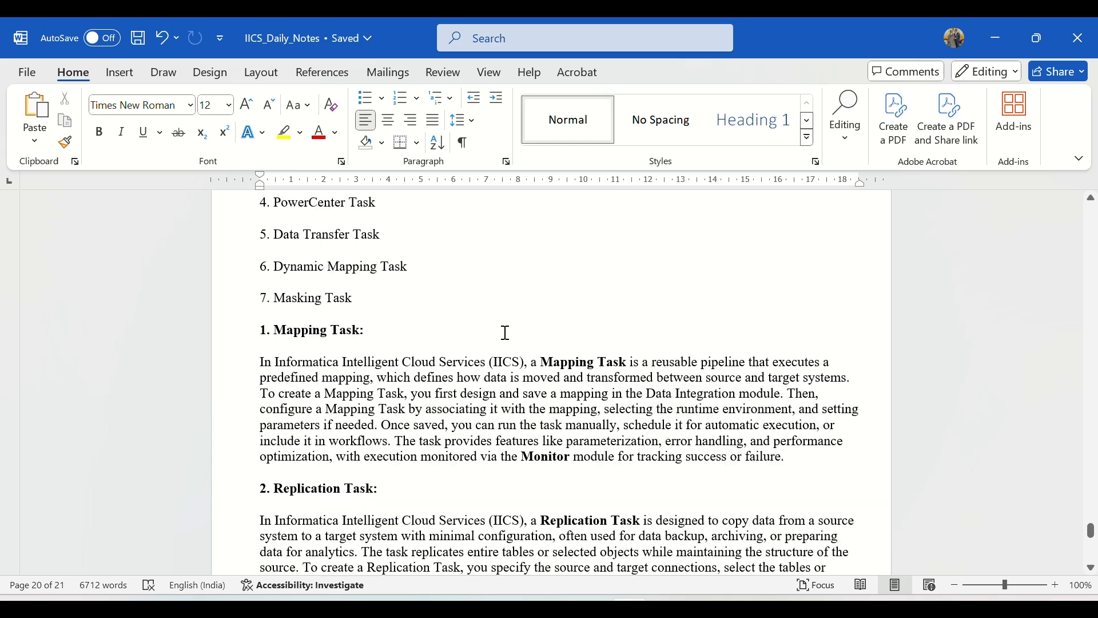
pyautogui.scroll(4, 395, 314)
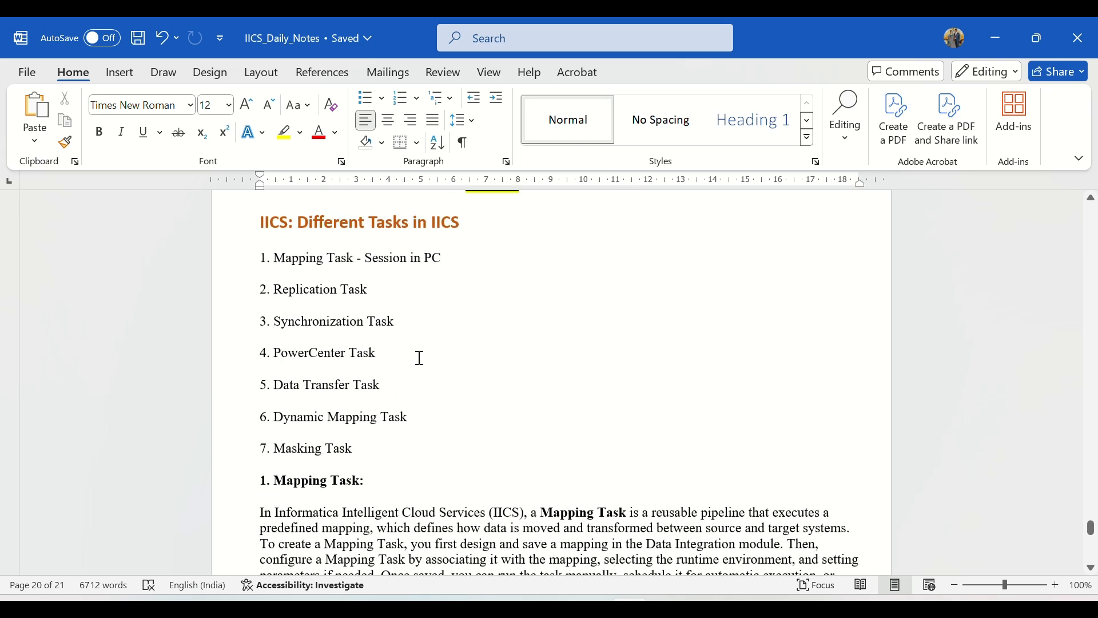
pyautogui.moveTo(275, 432); pyautogui.dragTo(410, 434)
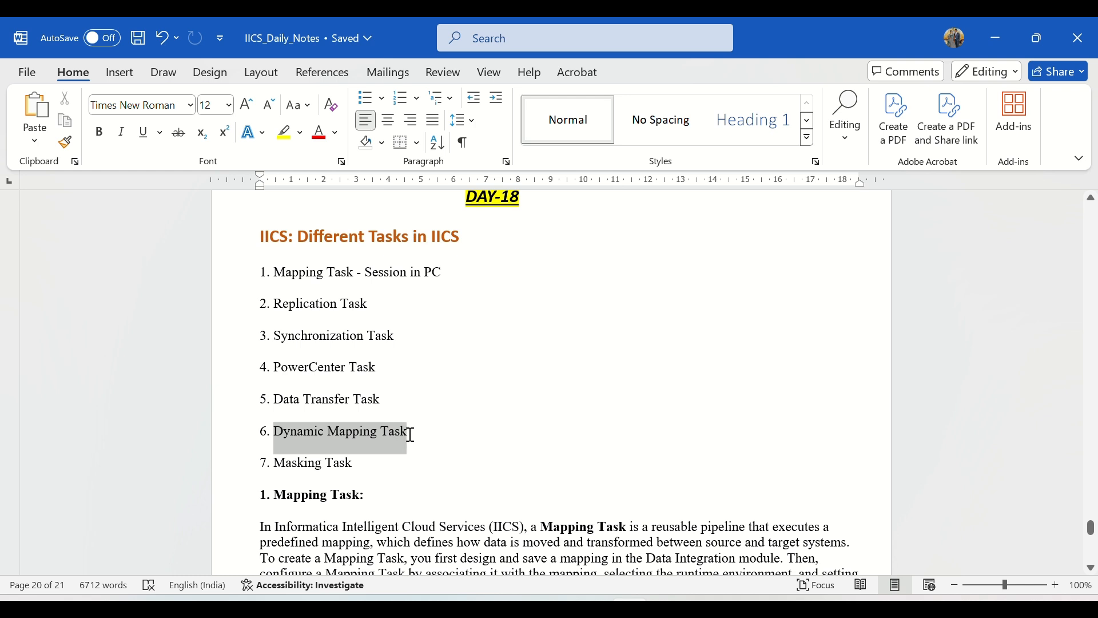
pyautogui.click(472, 440)
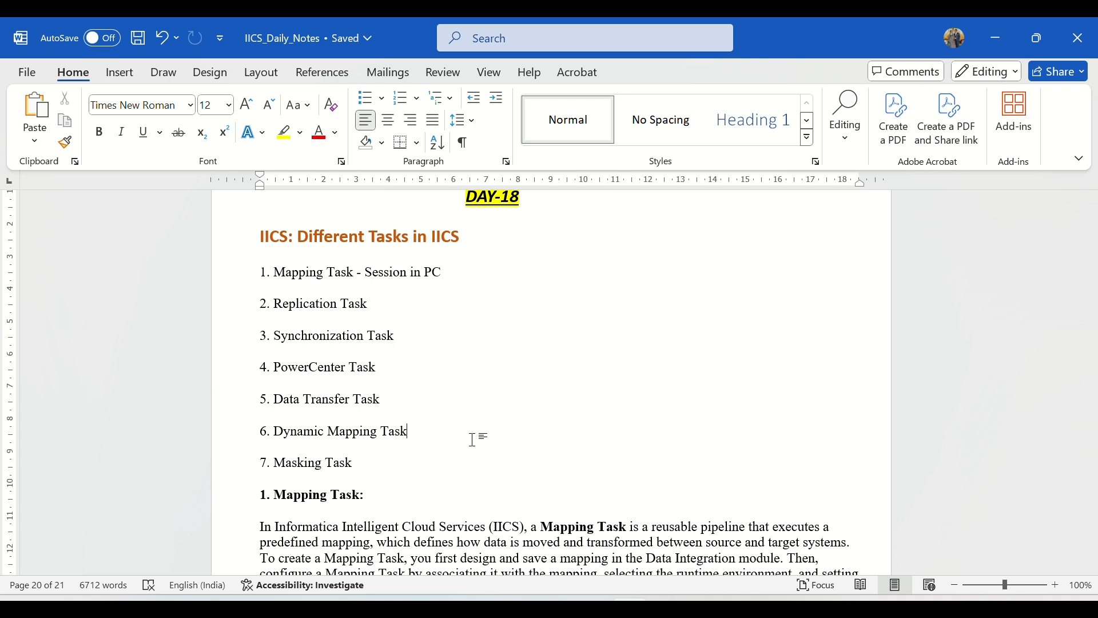
pyautogui.scroll(1, 493, 330)
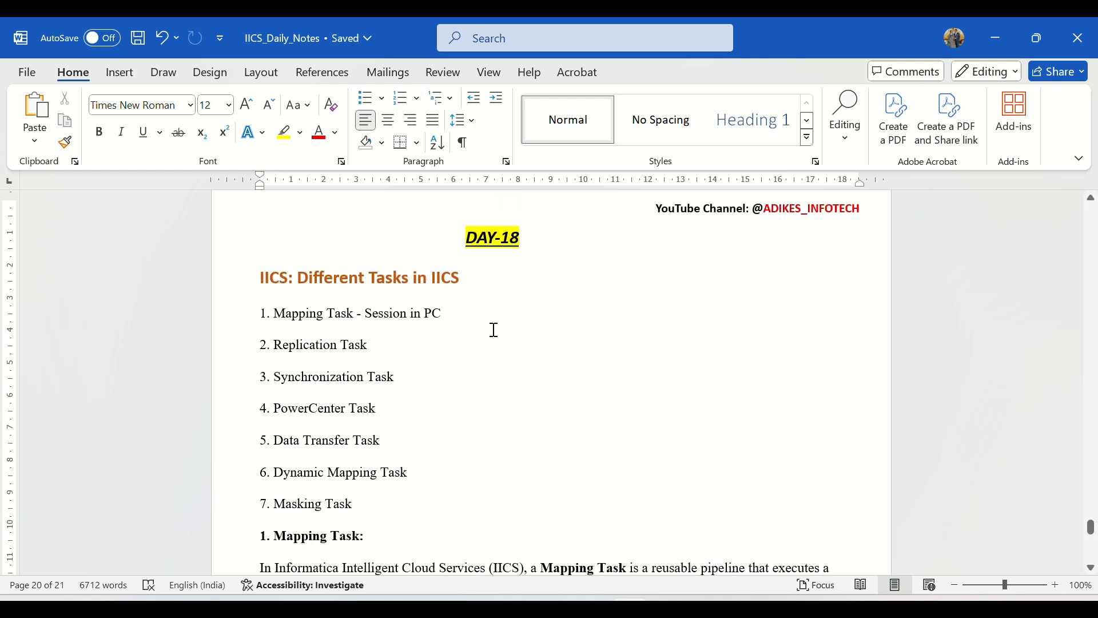